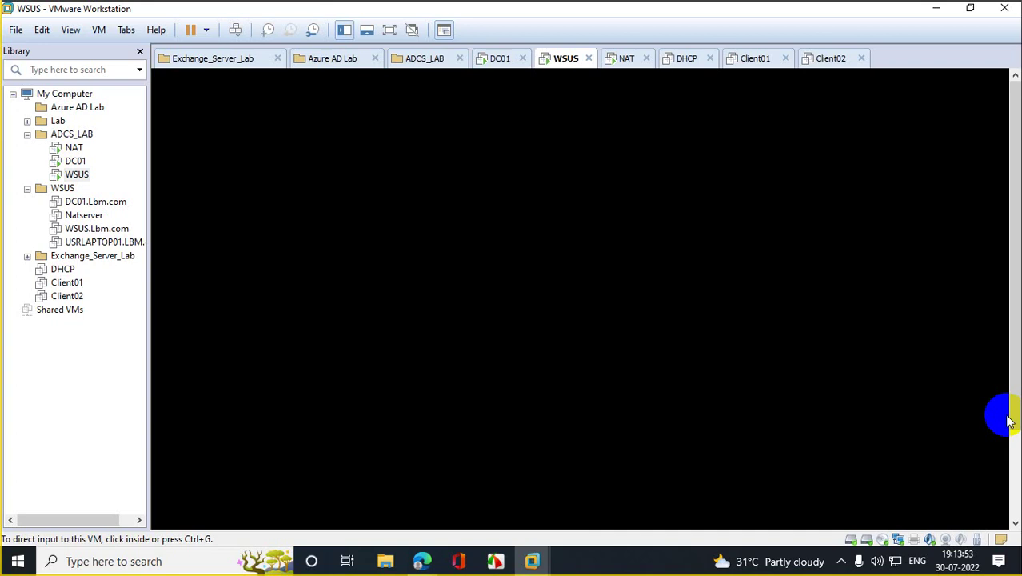
Step: Look over the DC01, WSUS and NAT machines in the Library, then bring up the WSUS context menu
click(75, 161)
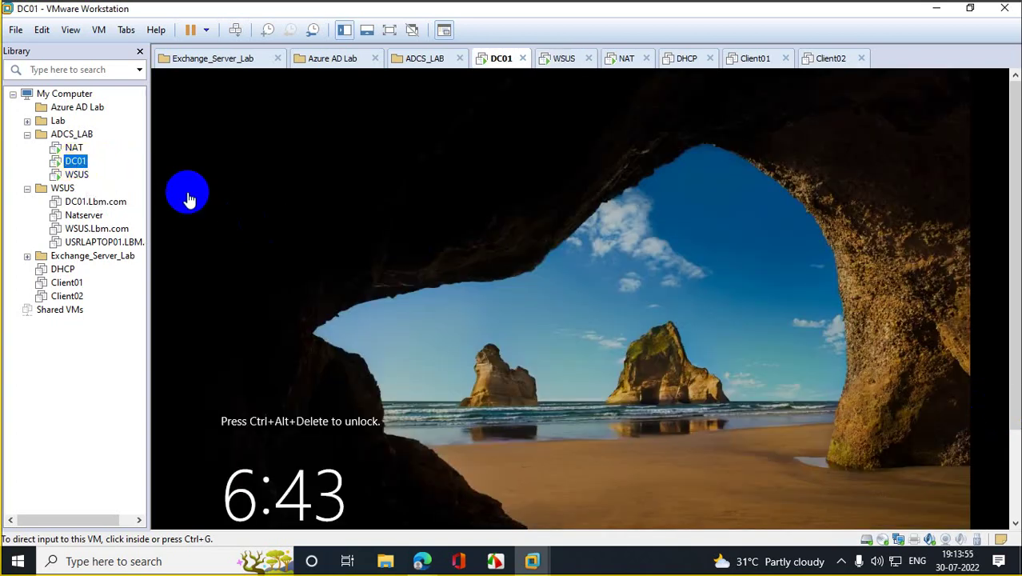
click(189, 199)
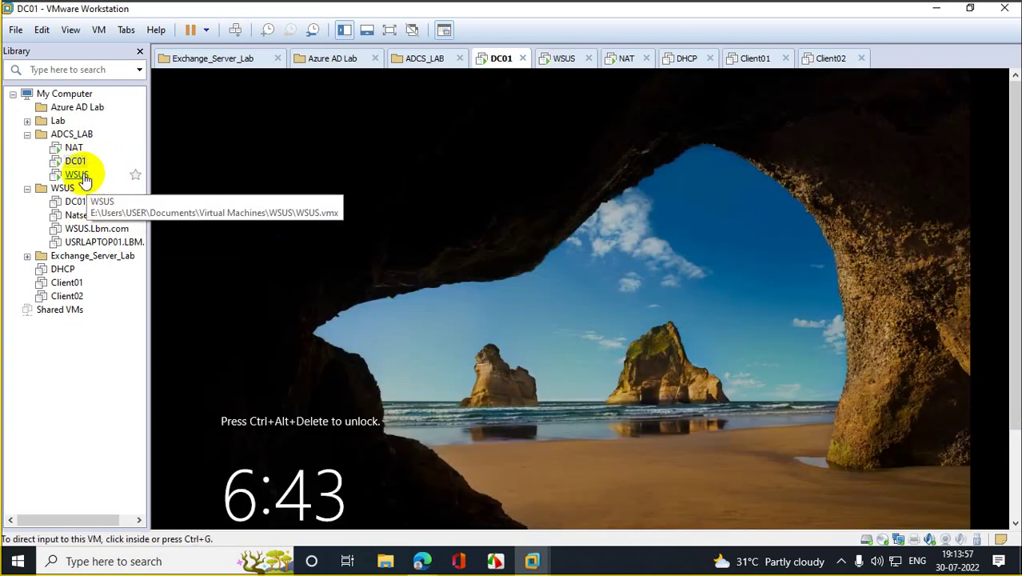
click(77, 174)
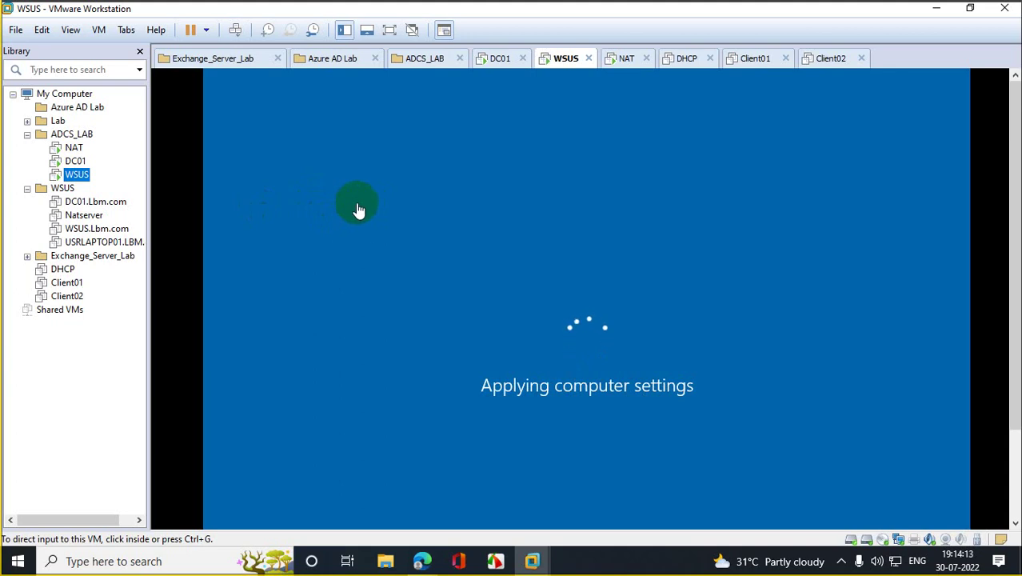
click(74, 148)
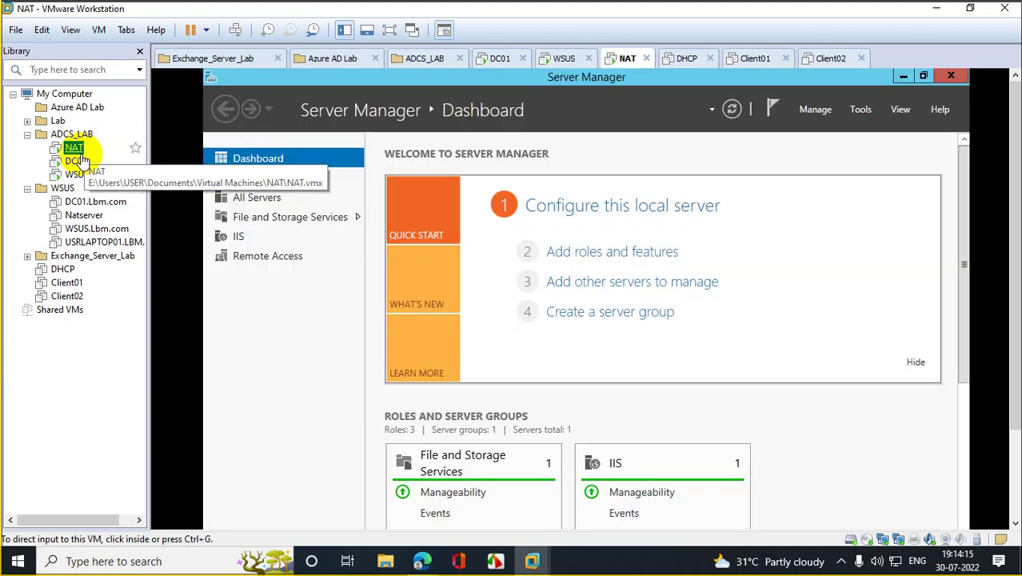
click(76, 161)
click(77, 174)
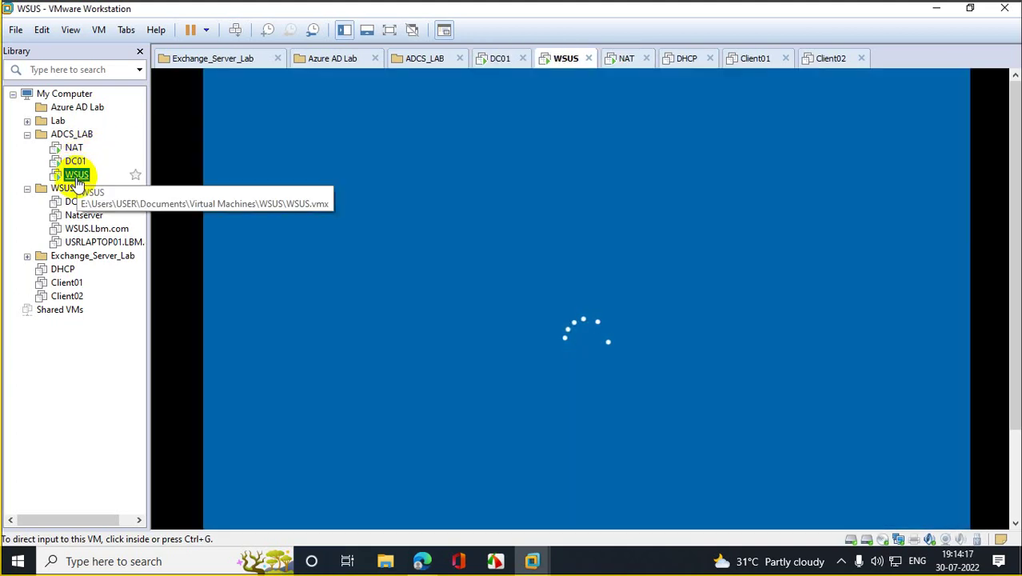
right_click(77, 177)
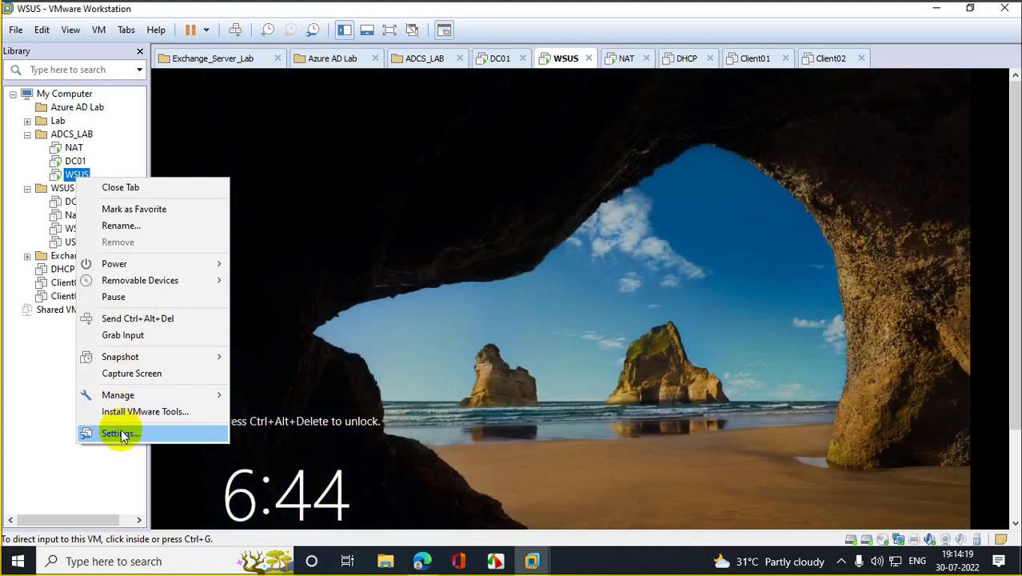
Step: In WSUS's settings, start adding a SCSI hard disk as a brand-new virtual disk
click(121, 431)
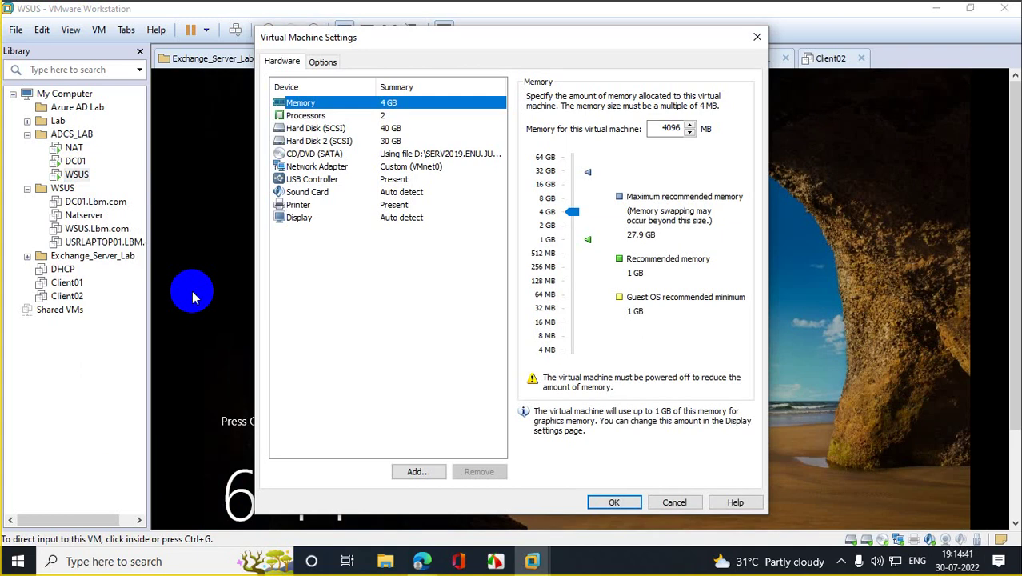
click(418, 471)
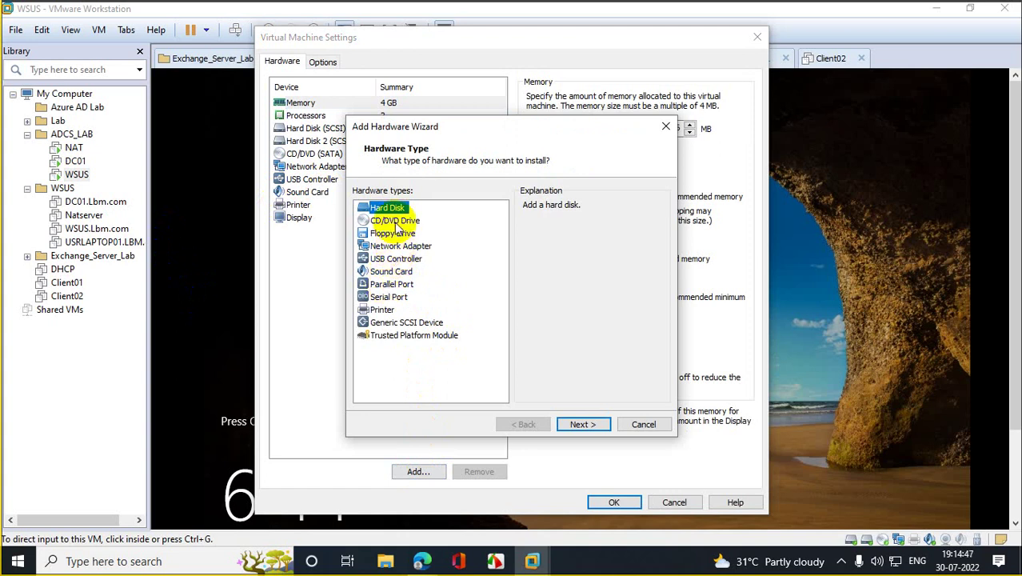
click(595, 427)
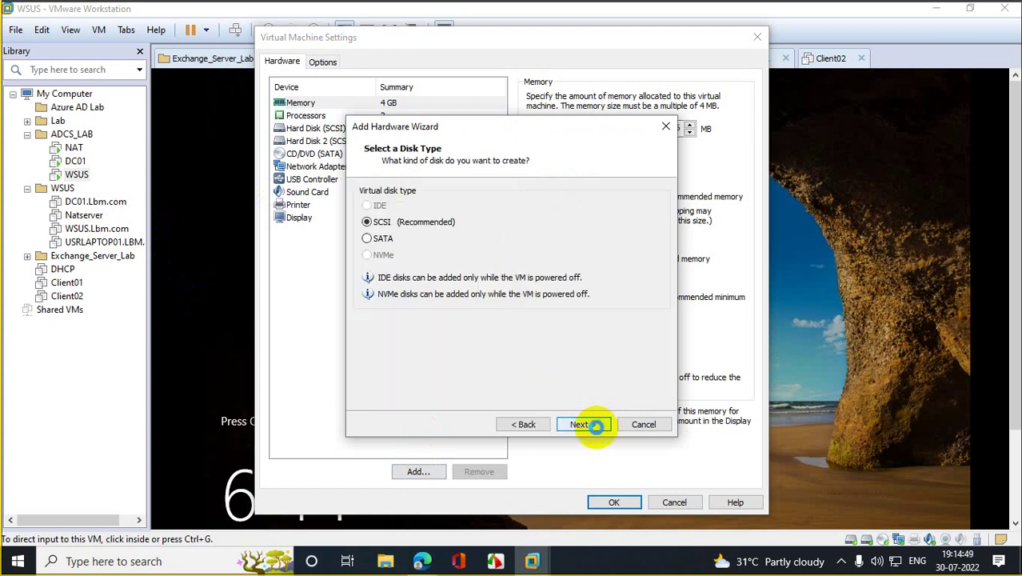
click(596, 426)
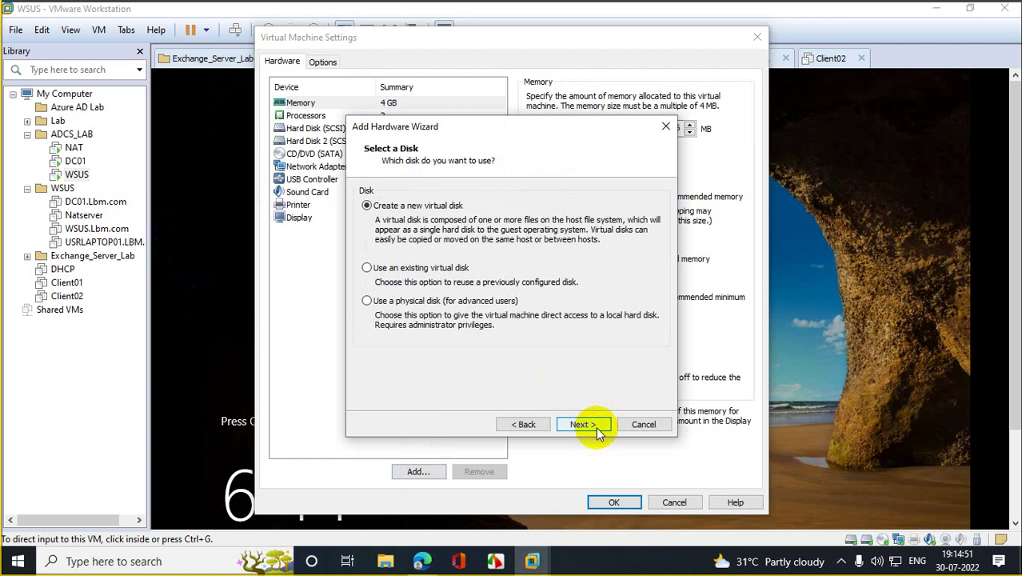
click(596, 426)
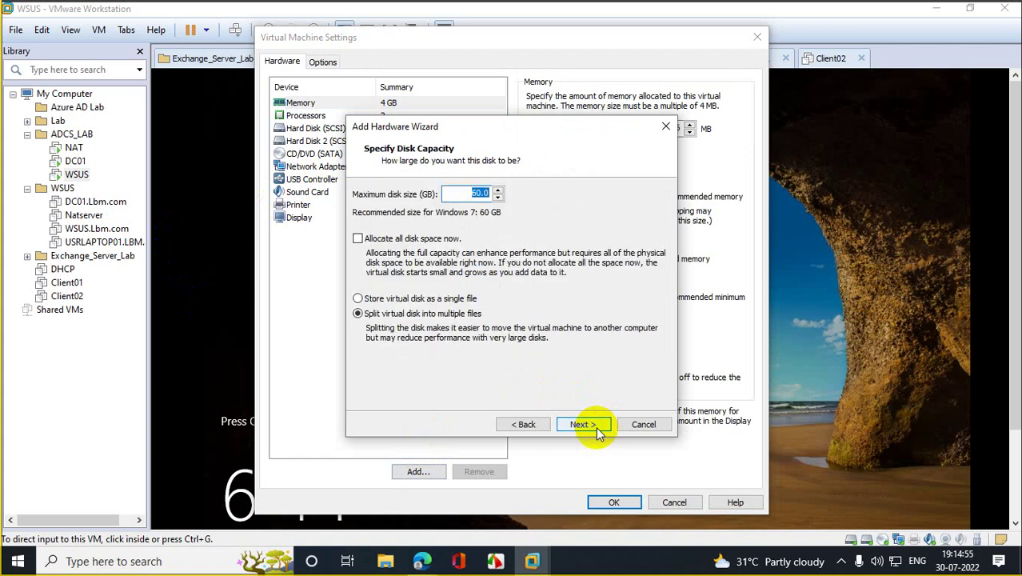
Step: Size the new disk at 26 GB as a single WSUS-0.vmdk file, finish, and save settings
text(1)
text(0)
click(385, 299)
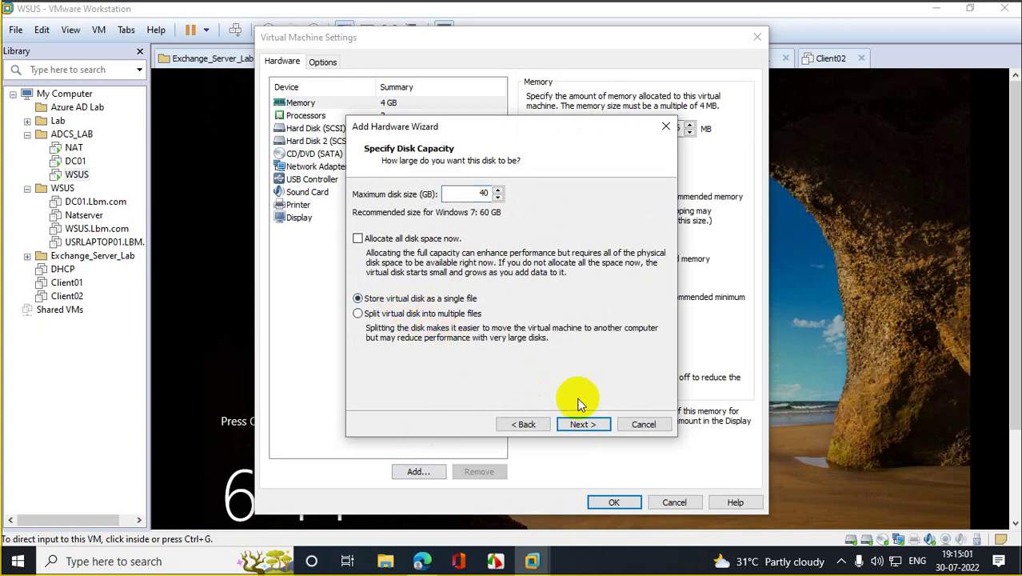
click(588, 425)
click(525, 425)
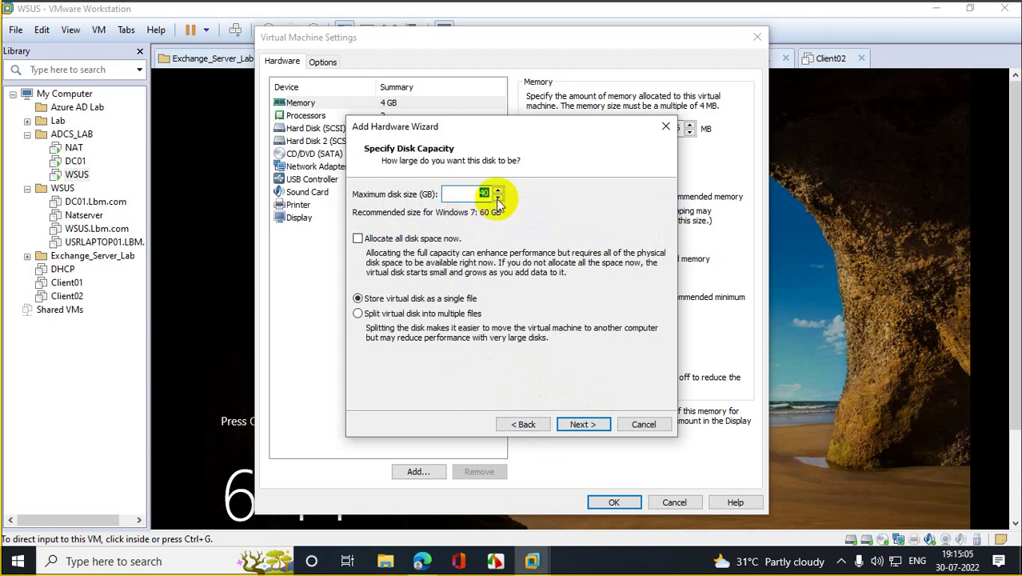
text(3)
text(20)
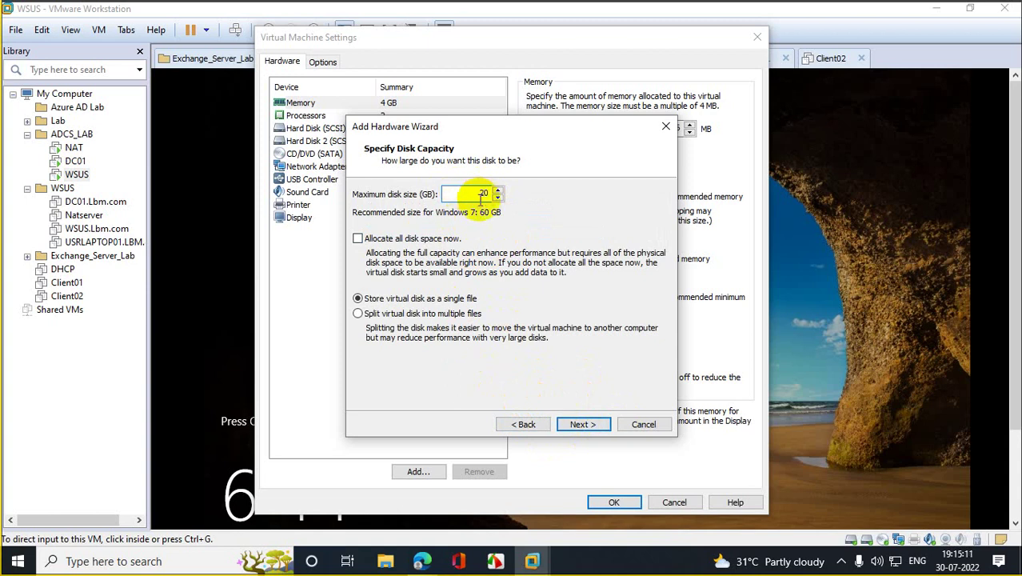
key(BackSpace)
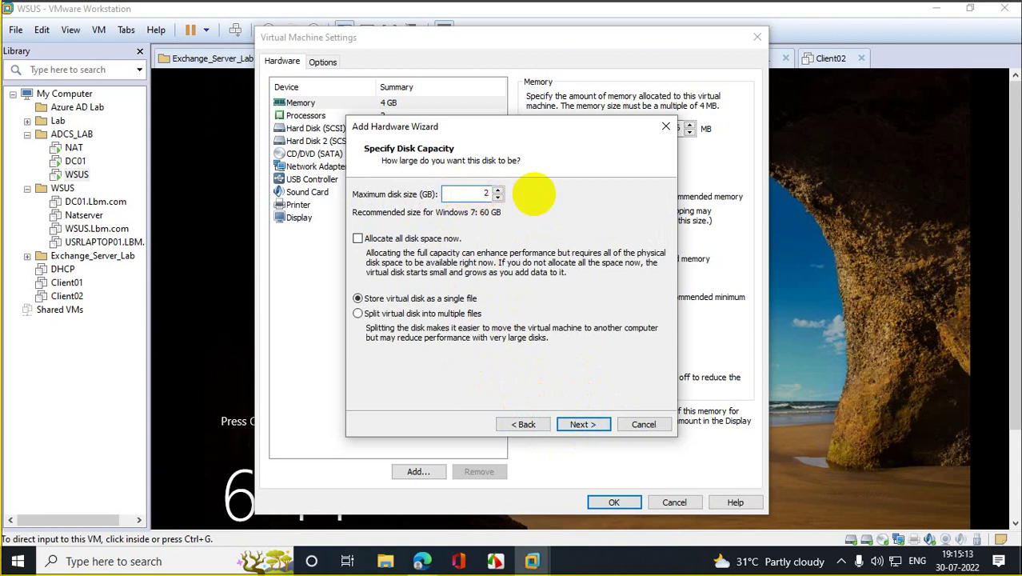
text(6)
click(582, 424)
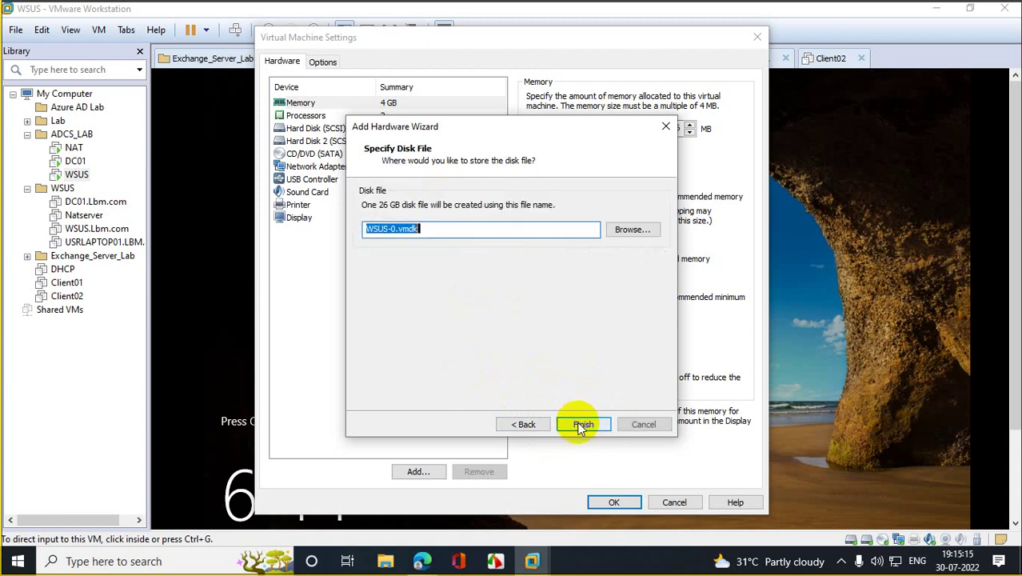
click(580, 425)
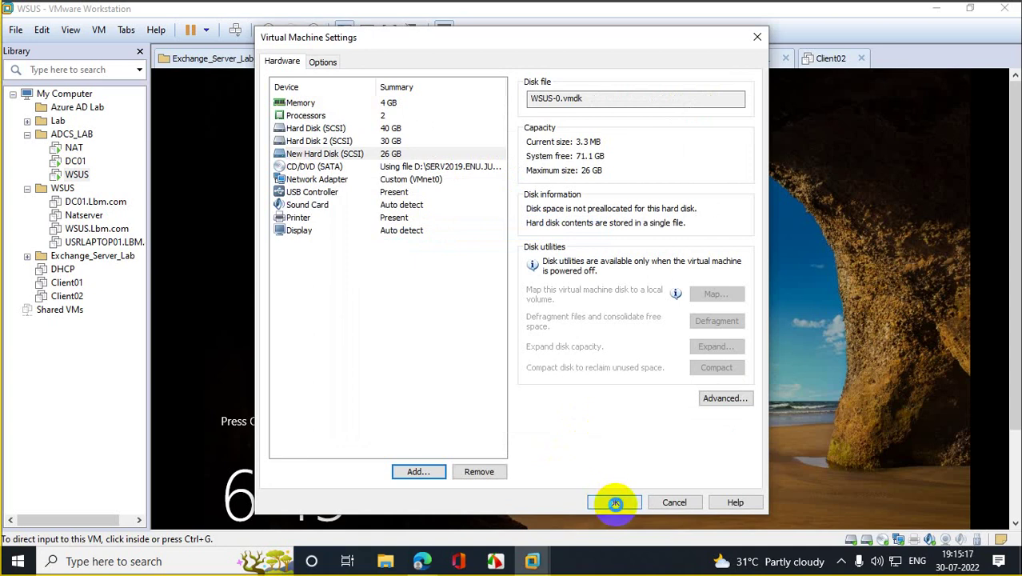
click(614, 502)
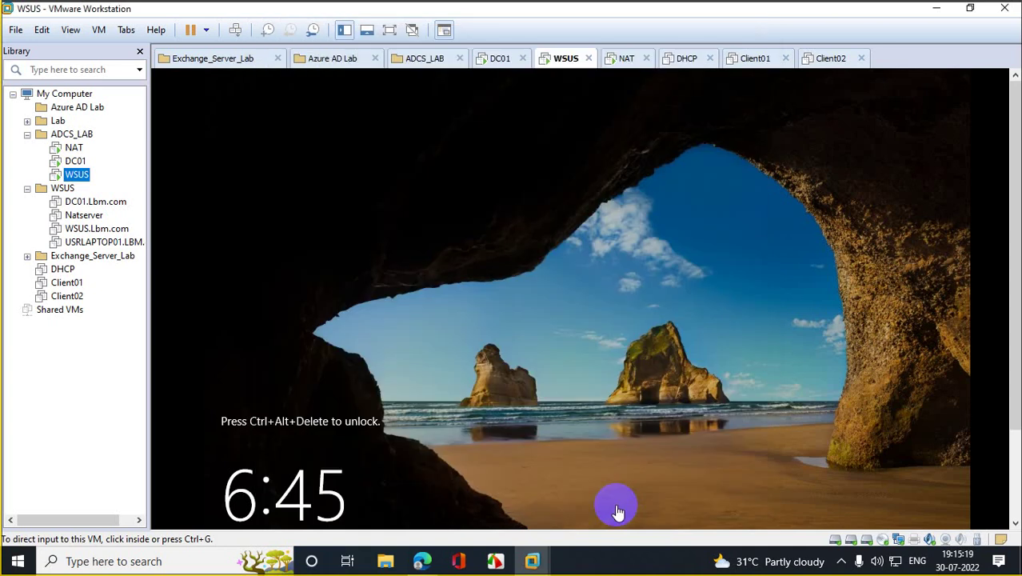
Step: Send Ctrl+Alt+Del to WSUS and sign in with the account password
right_click(78, 176)
click(164, 318)
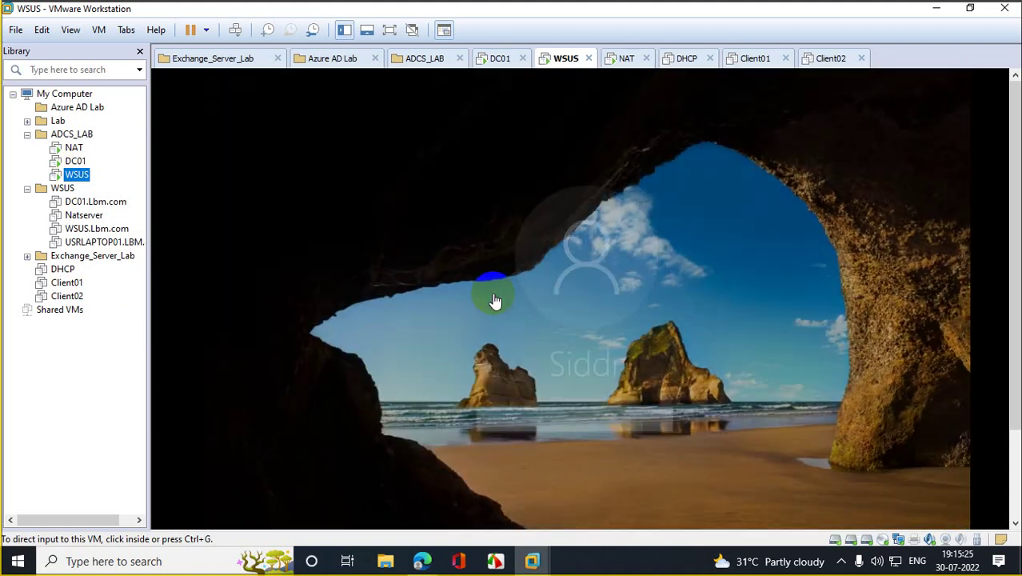
click(547, 419)
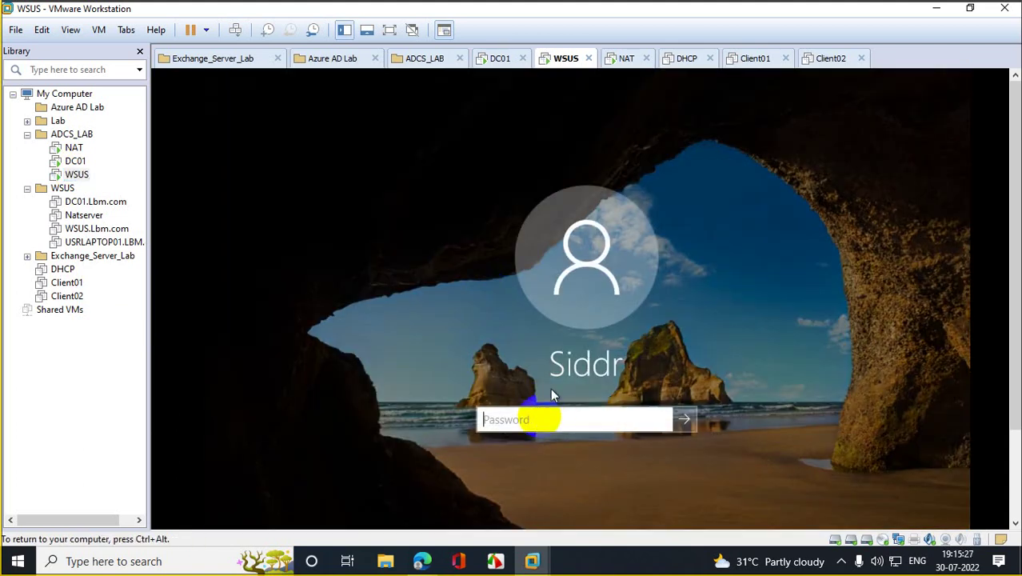
text(********)
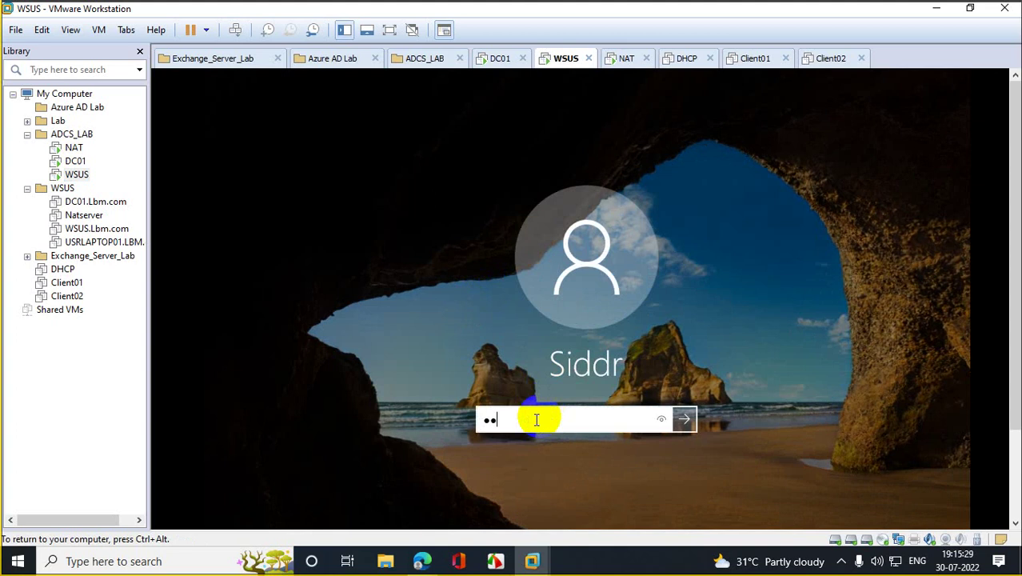
text(***)
key(Return)
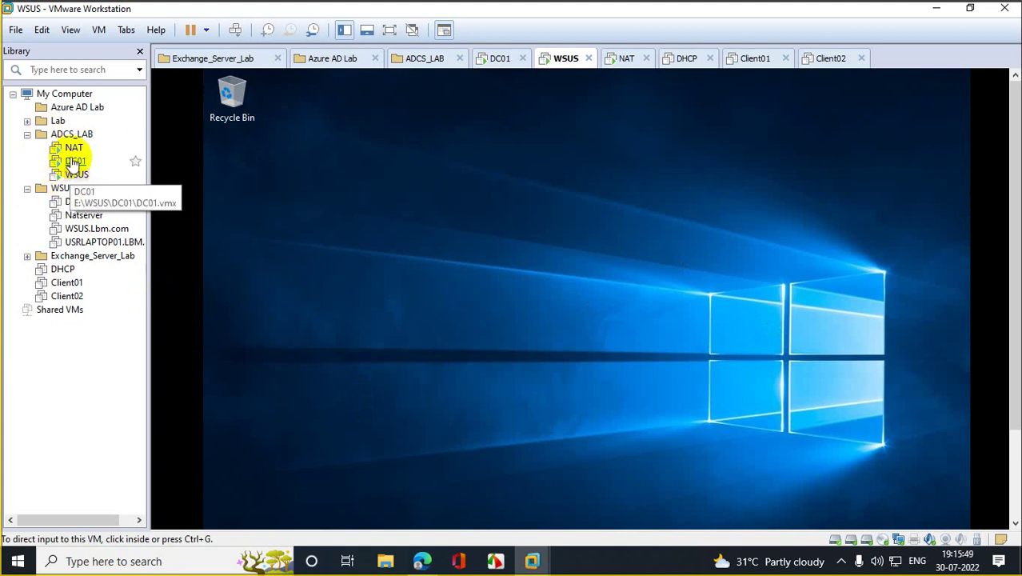
Step: Send Ctrl+Alt+Del to DC01 and sign in as Other user with a domain user name and password
click(76, 161)
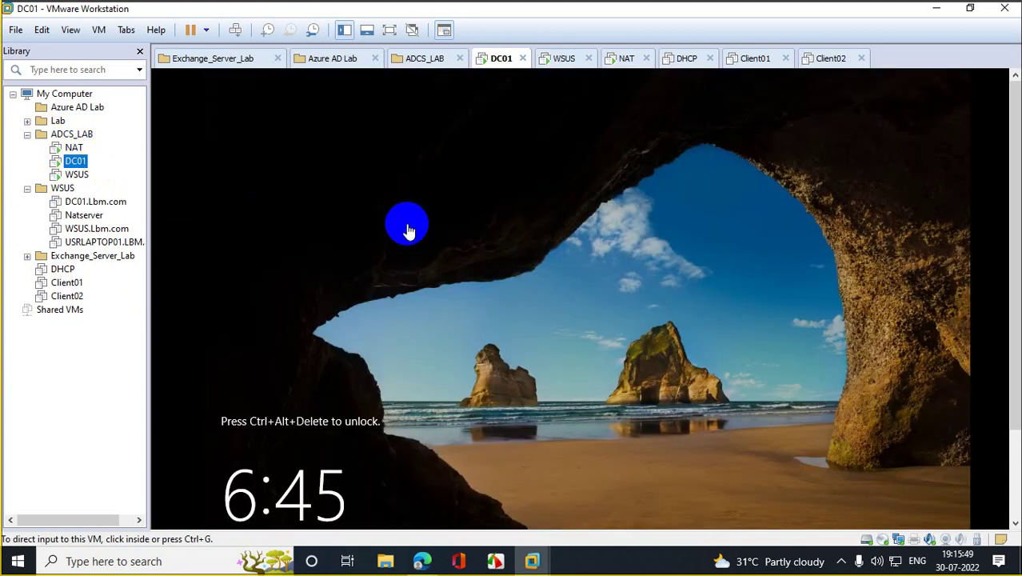
right_click(80, 165)
click(160, 297)
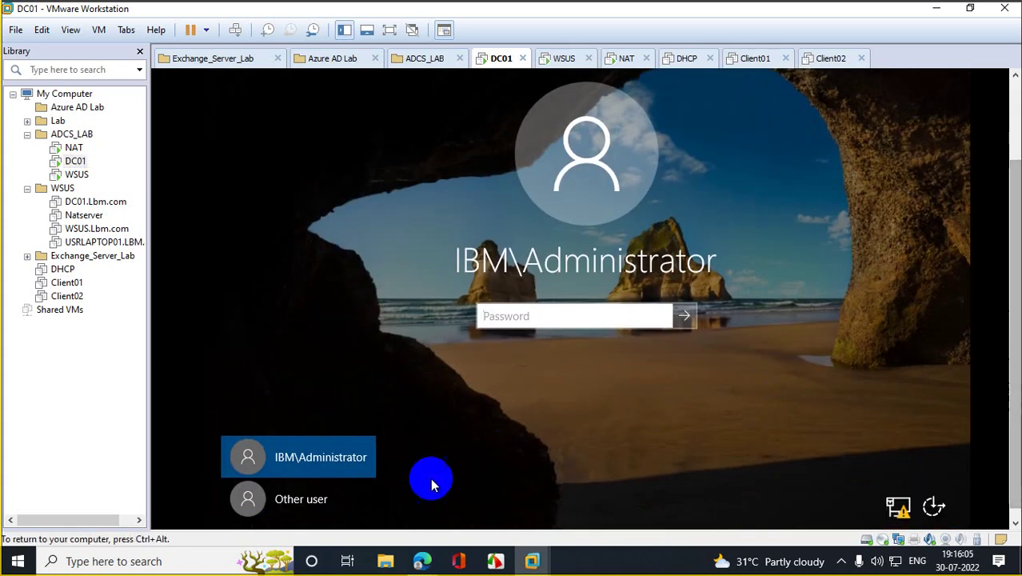
click(300, 499)
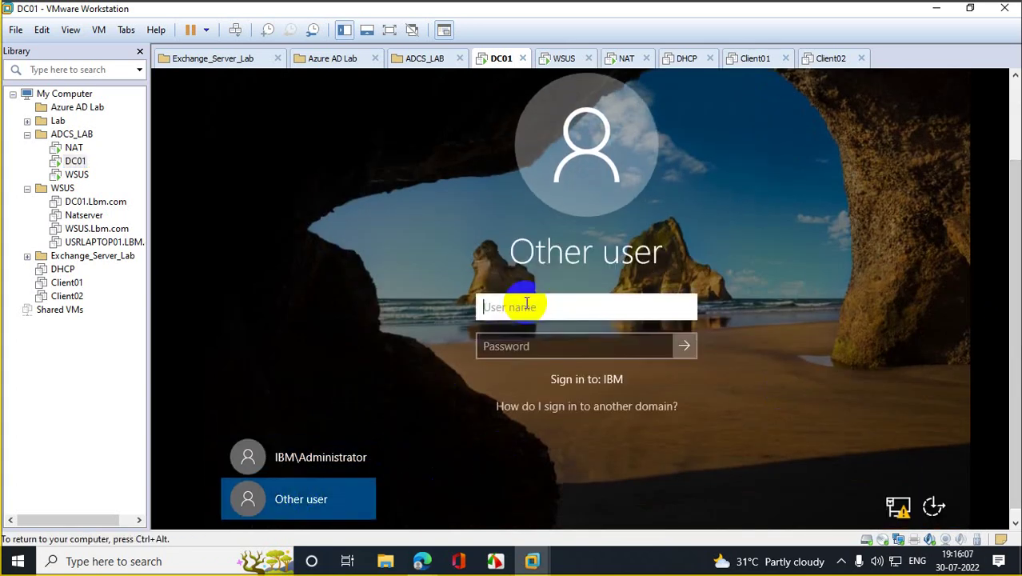
text(siddr)
key(Tab)
text(******)
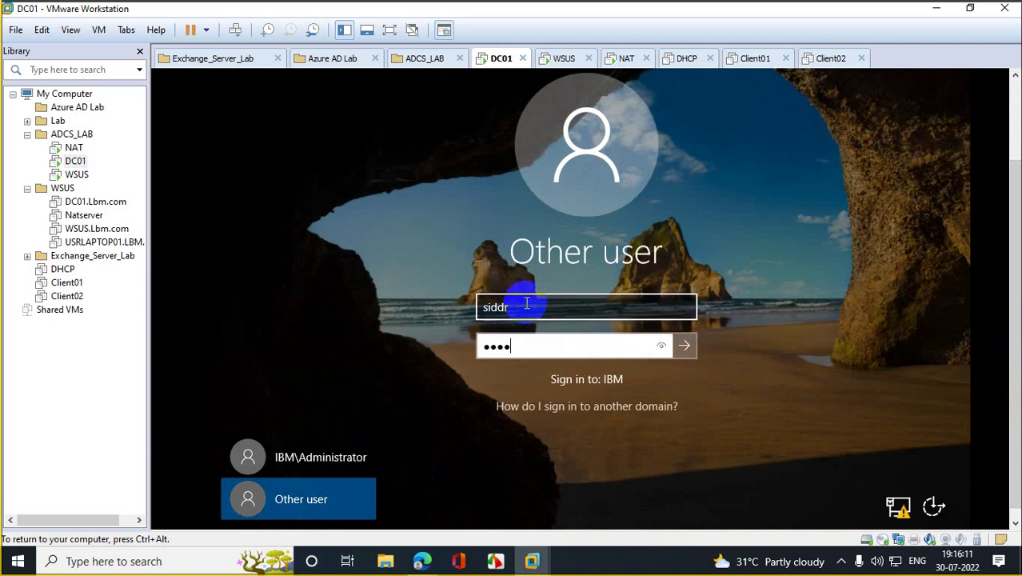
text(******)
key(Return)
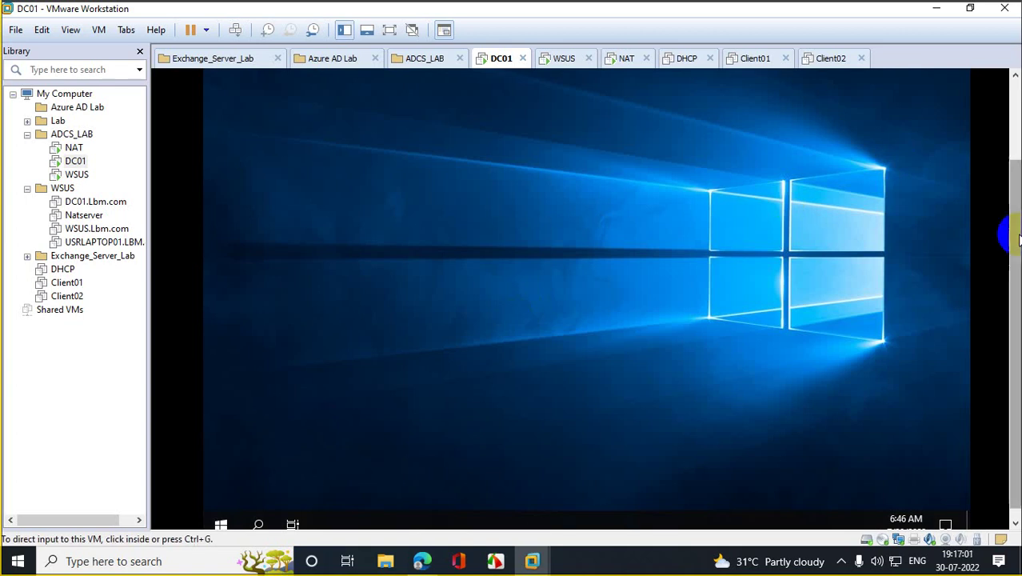
Step: On DC01, run gpmc.msc from the Run box and cancel the Shutdown Event Tracker prompt
click(267, 393)
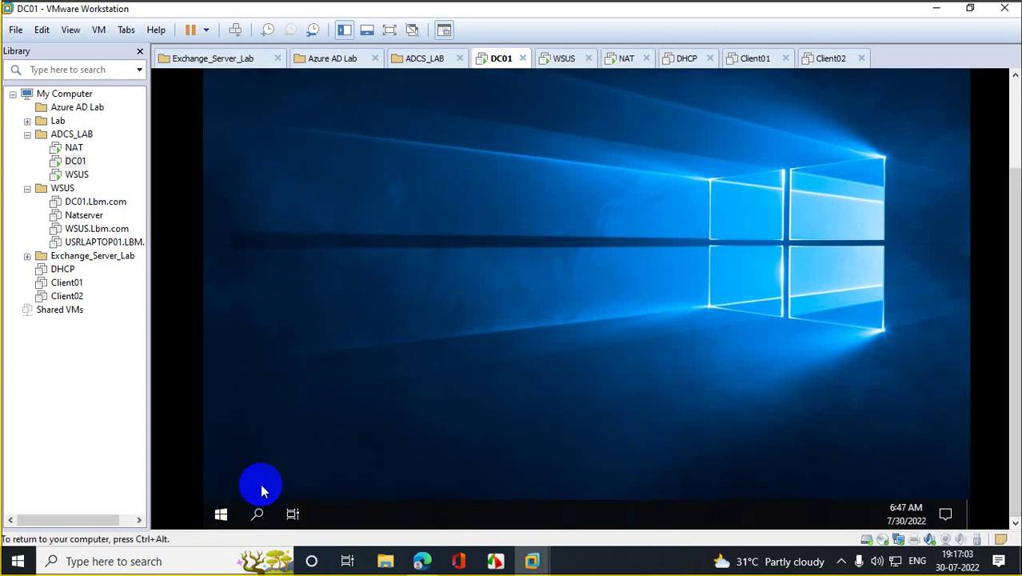
click(221, 516)
right_click(221, 517)
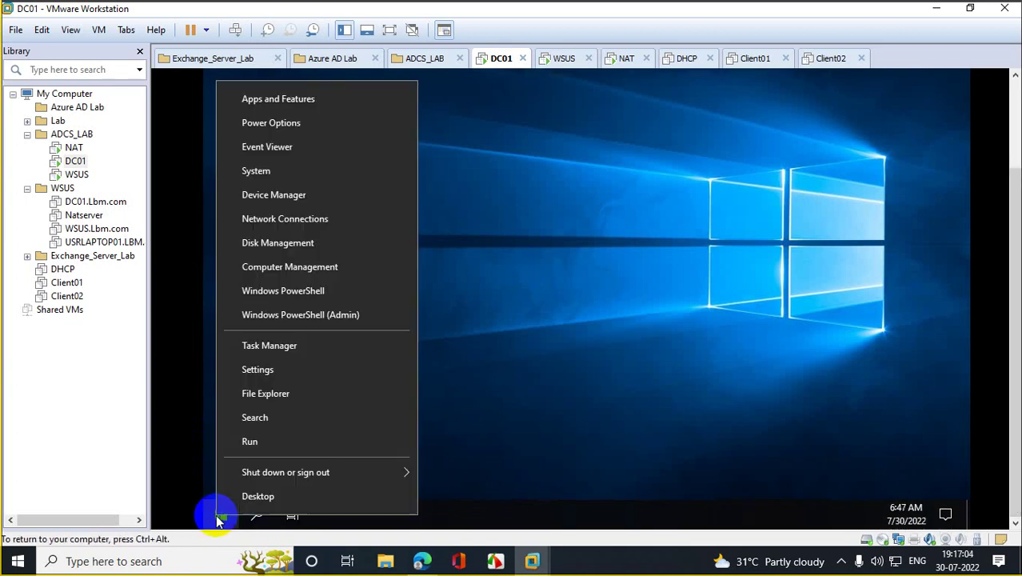
click(285, 446)
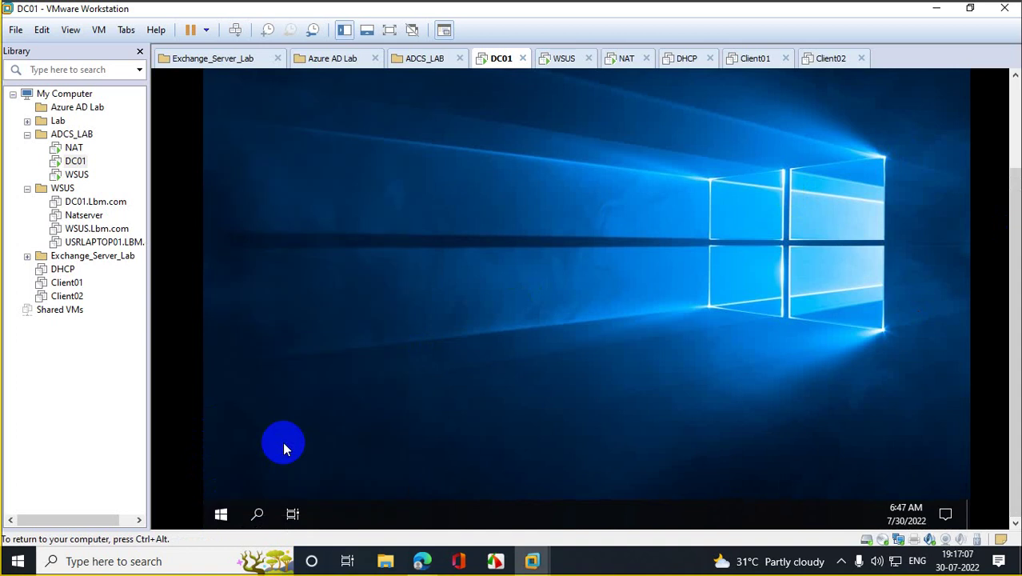
text(g)
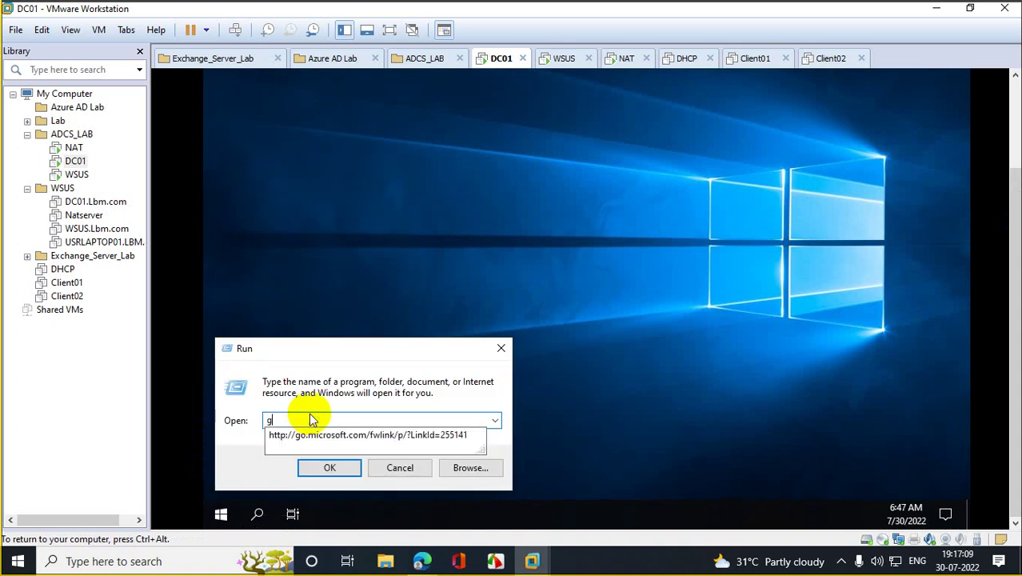
text(pmc)
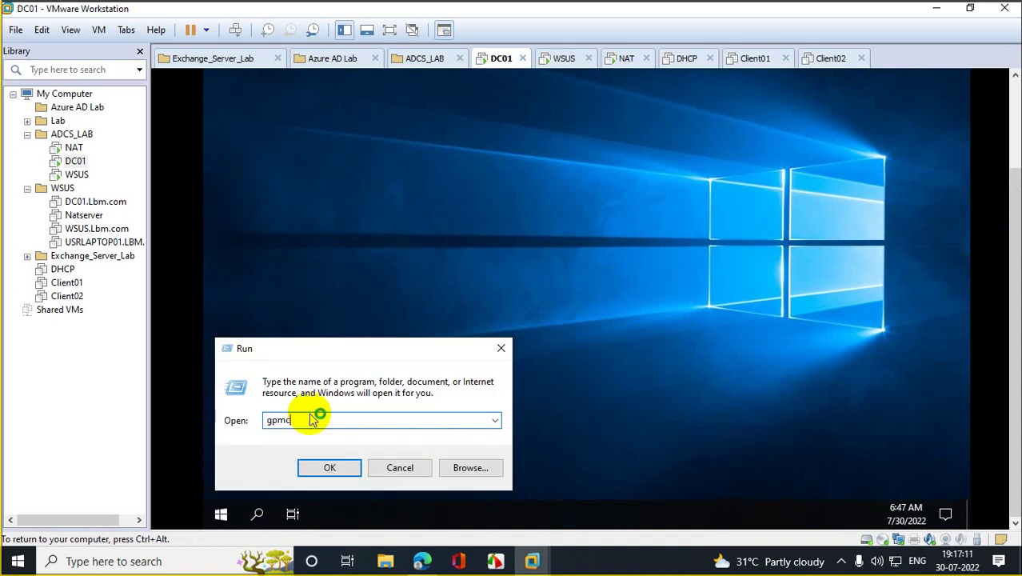
text(.msc)
key(Return)
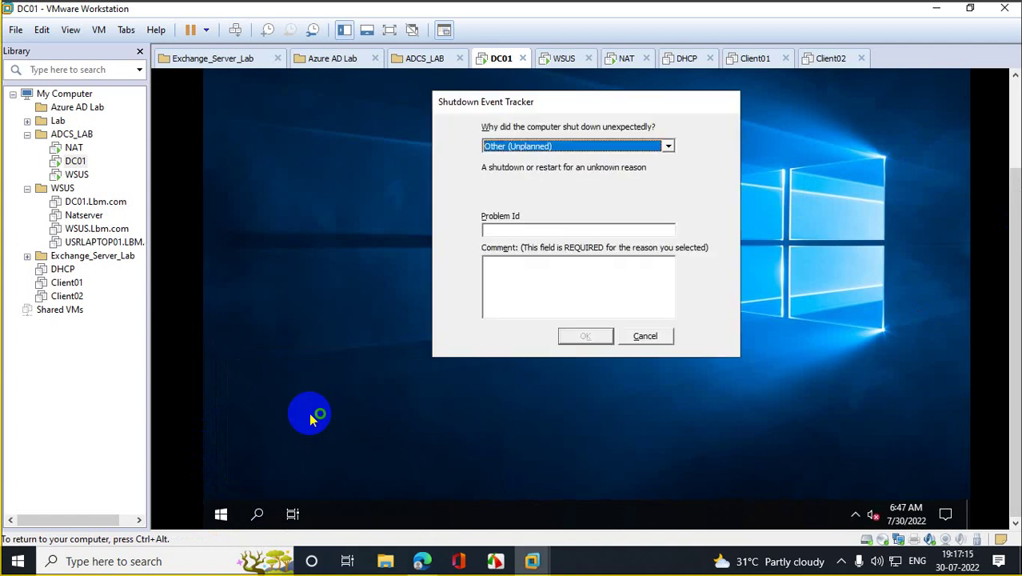
click(645, 336)
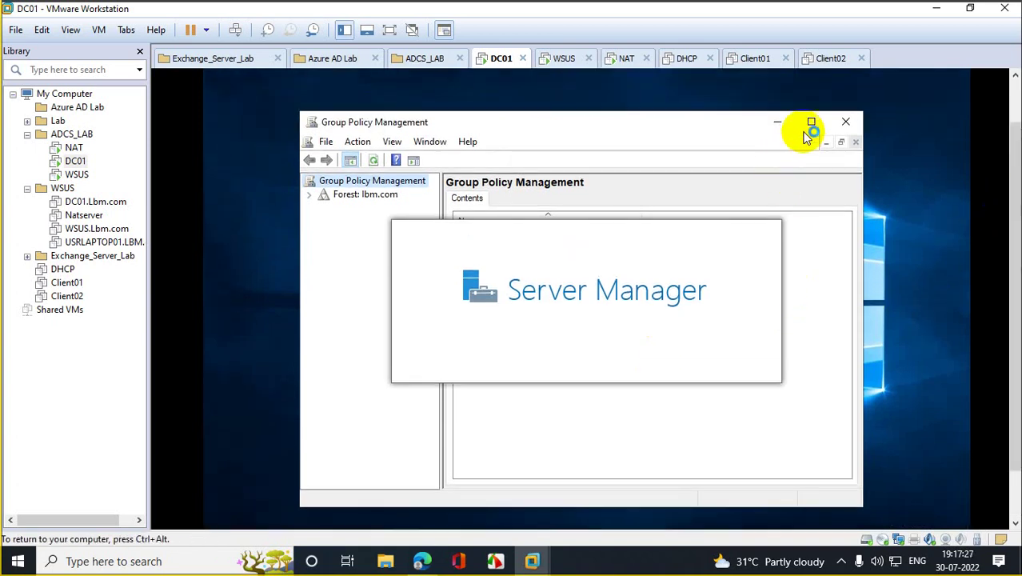
Step: Maximize Group Policy Management and expand lbm.com down to the Wsus OU's GPO link
click(810, 124)
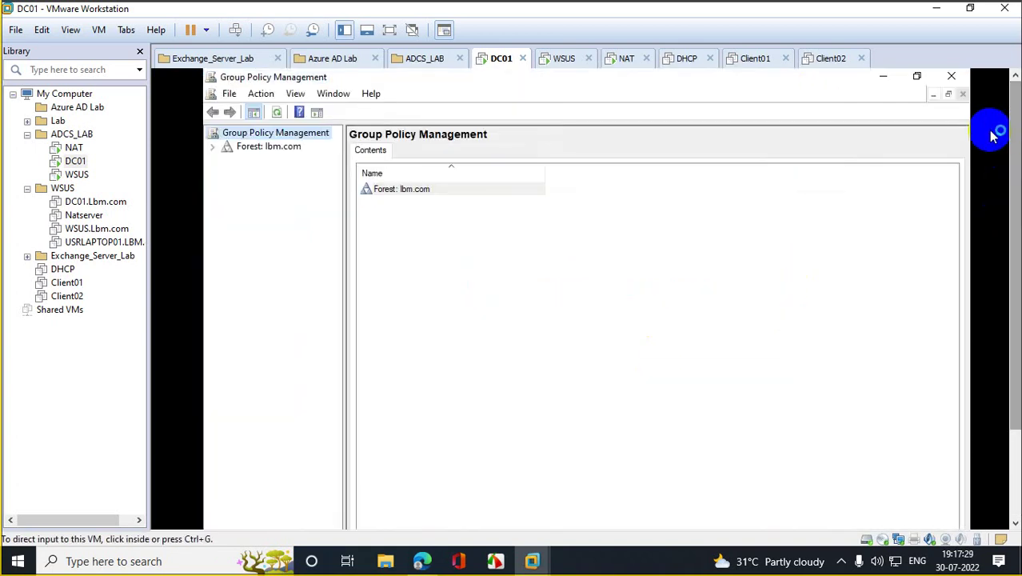
click(991, 136)
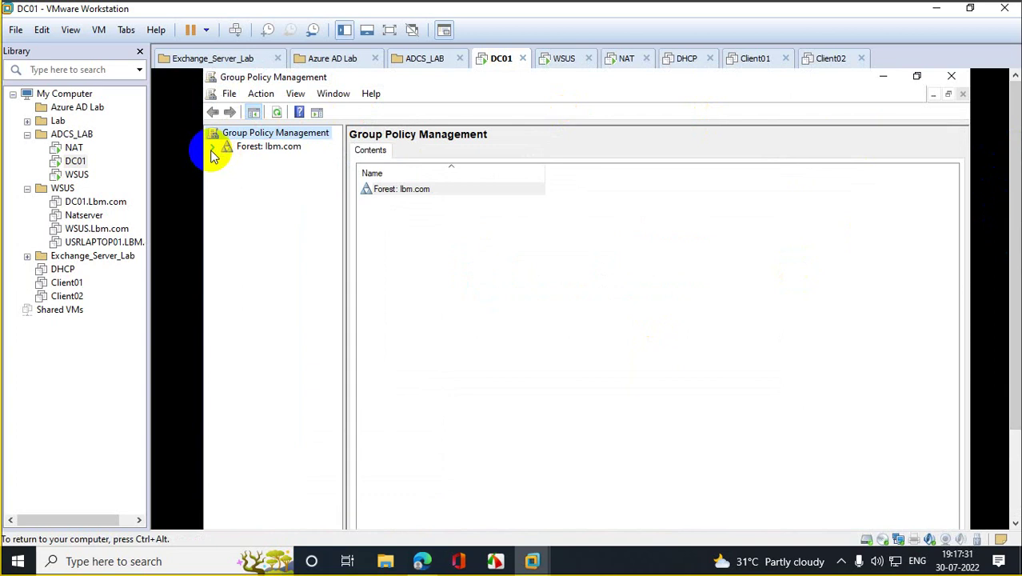
click(212, 148)
click(228, 160)
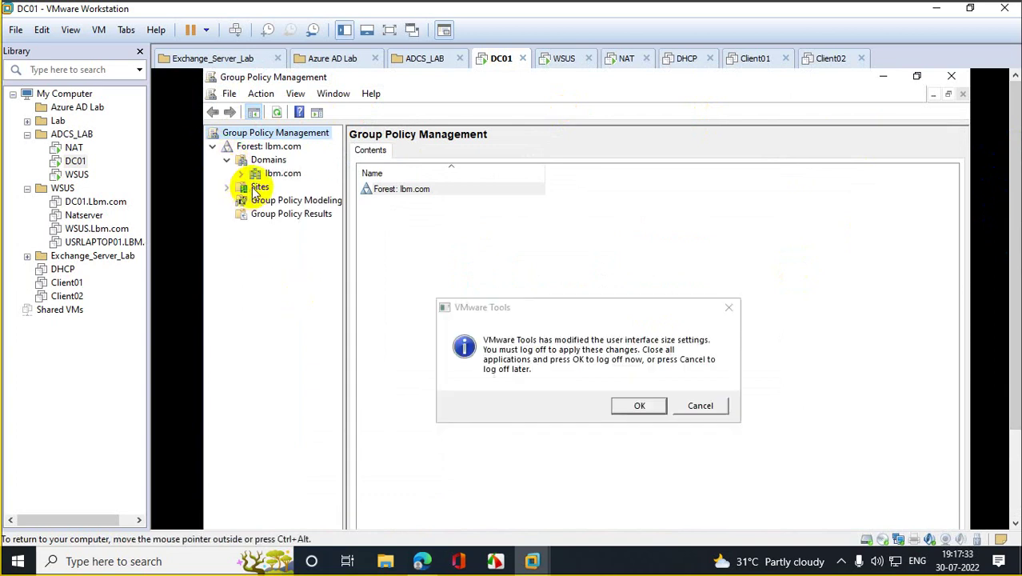
click(728, 307)
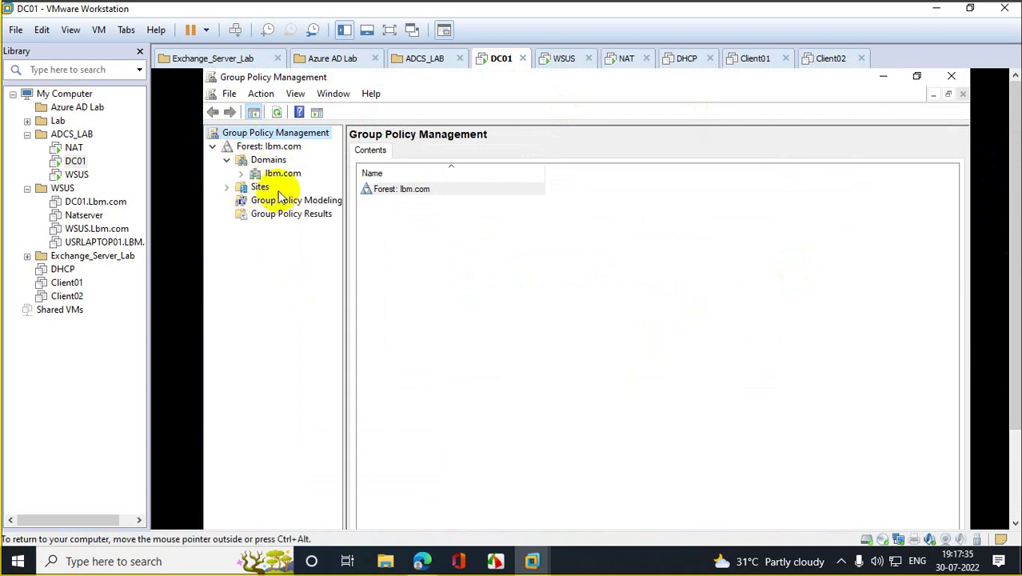
click(255, 175)
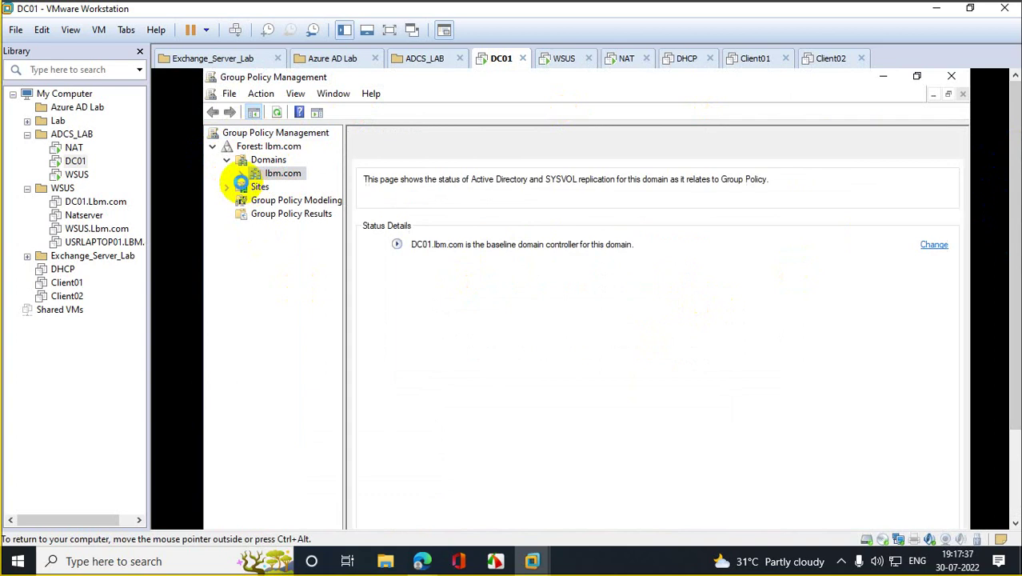
click(241, 173)
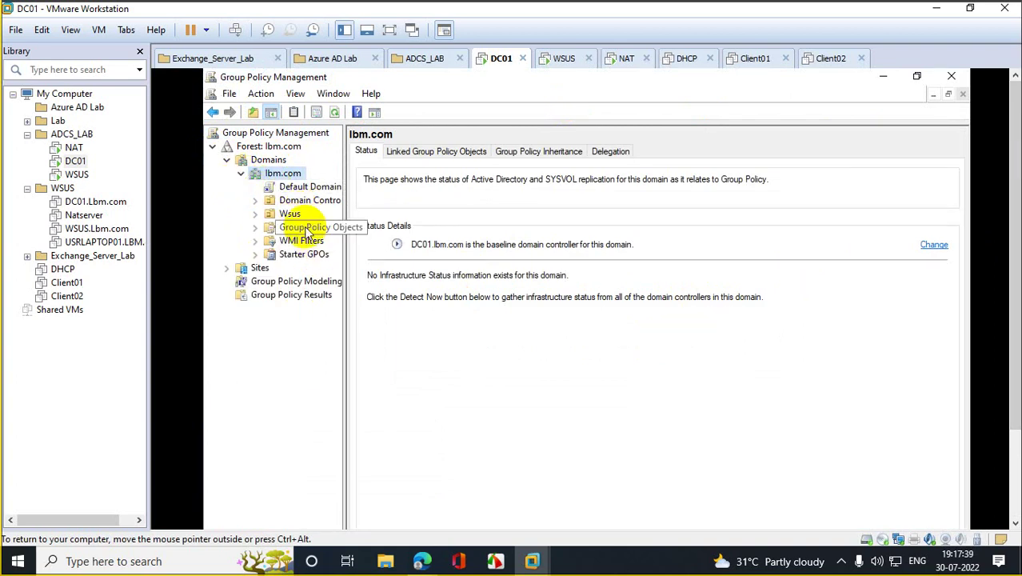
click(289, 214)
click(255, 213)
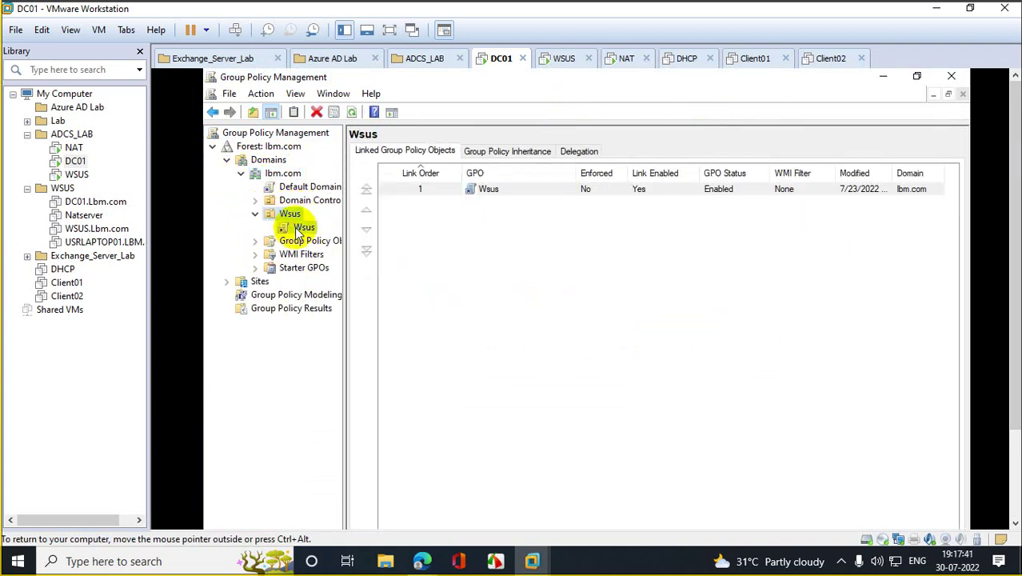
click(303, 228)
click(682, 375)
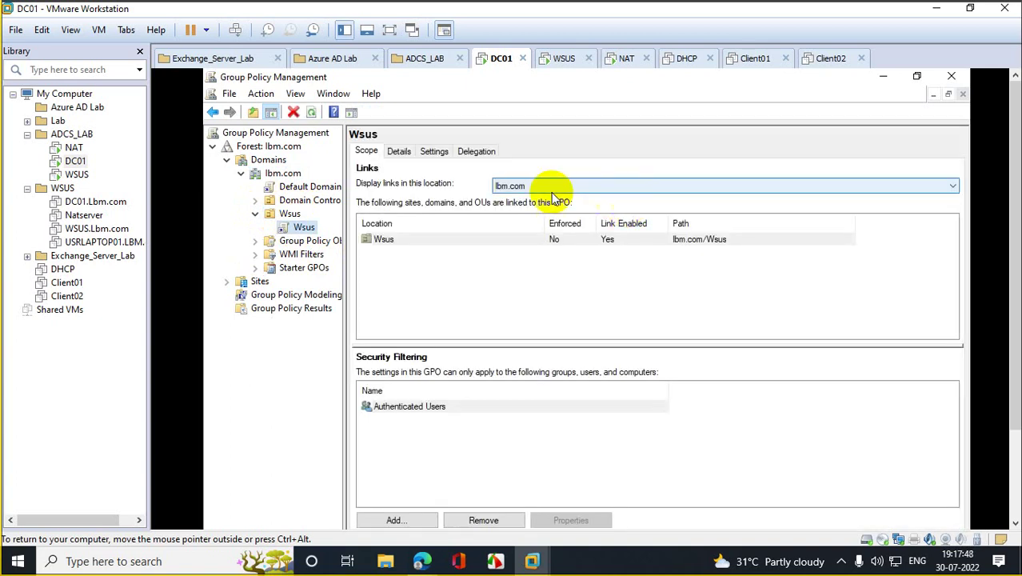
click(445, 150)
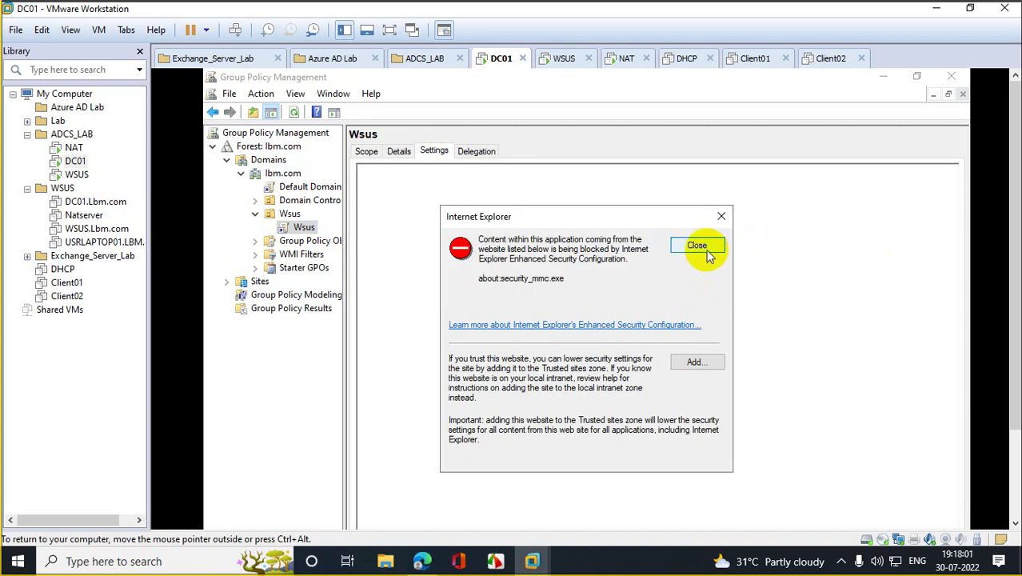
click(699, 246)
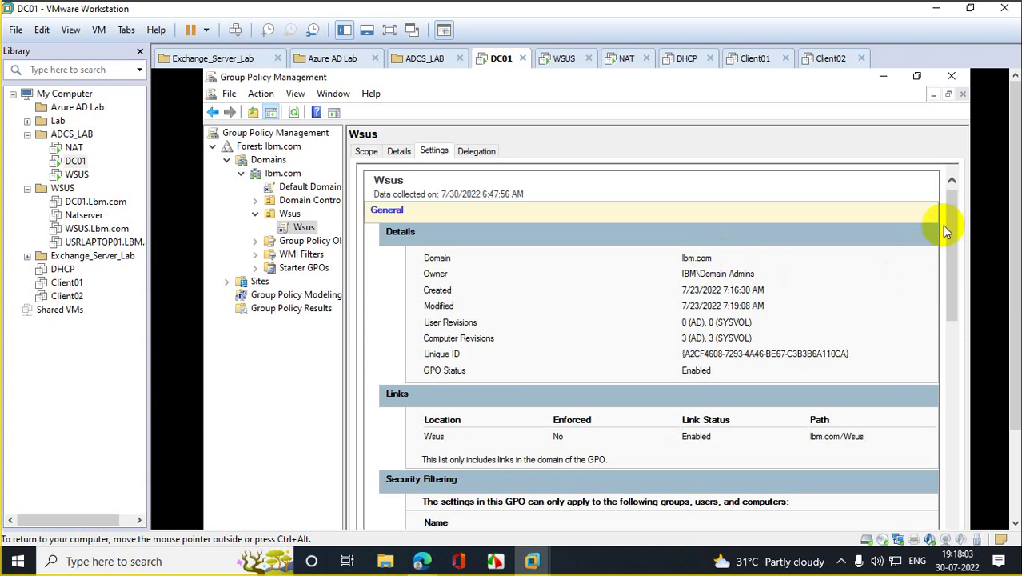
drag(952, 208, 947, 455)
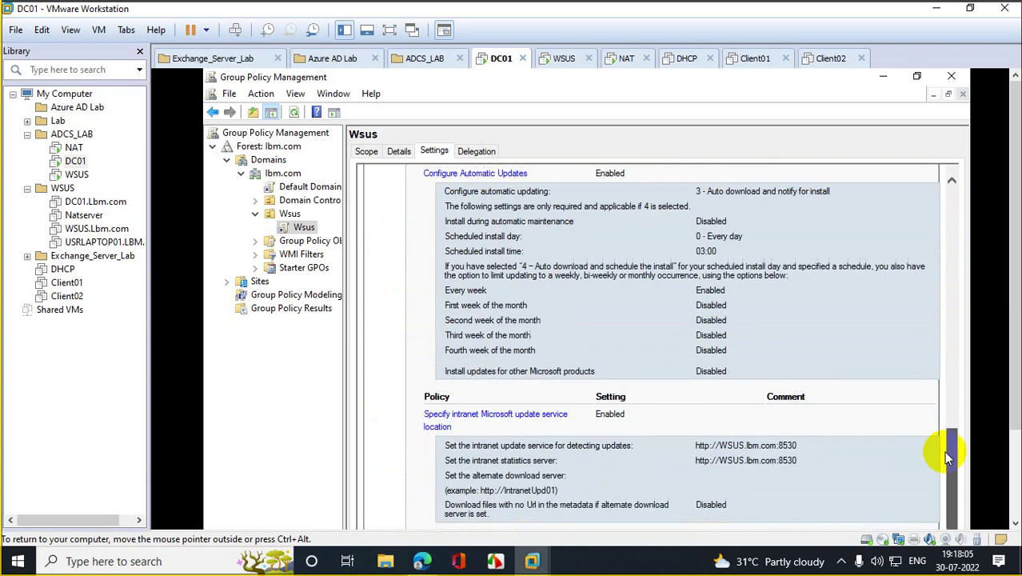
drag(945, 522, 946, 523)
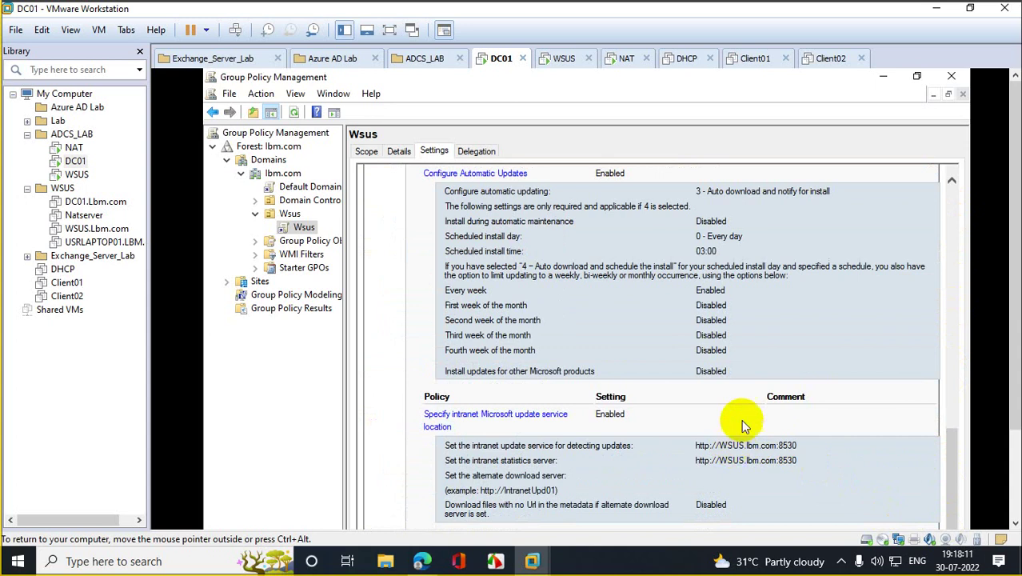
scroll(1016, 330, down, 3)
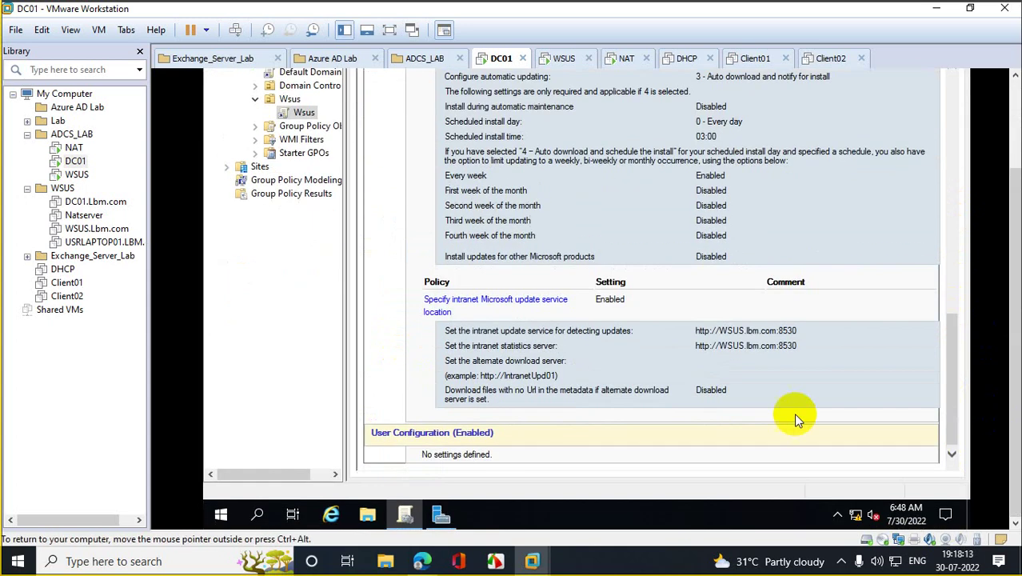
Step: Open the Windows Defender Firewall control panel on DC01 with firewall.cpl
right_click(218, 514)
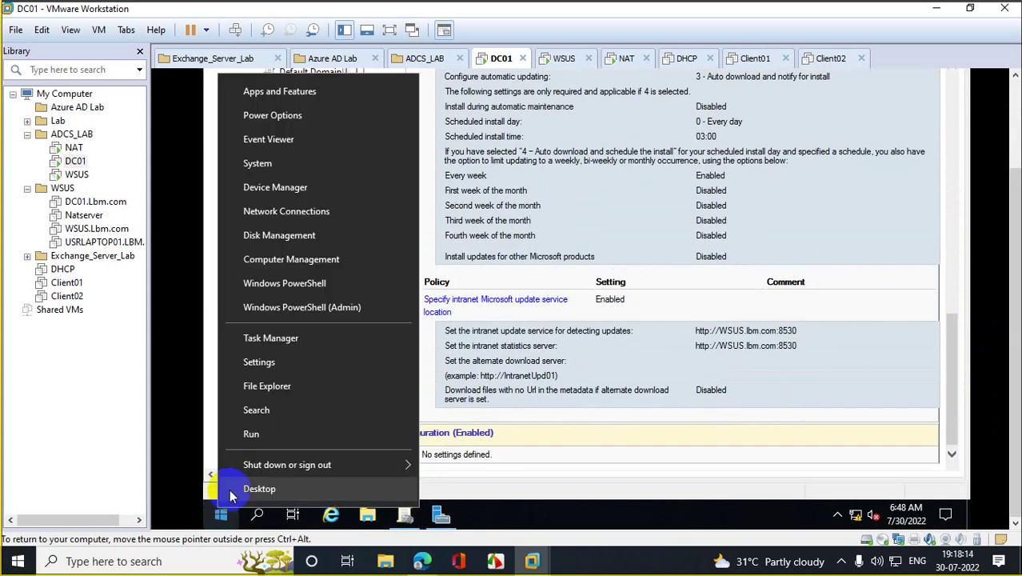
click(285, 434)
text(fi)
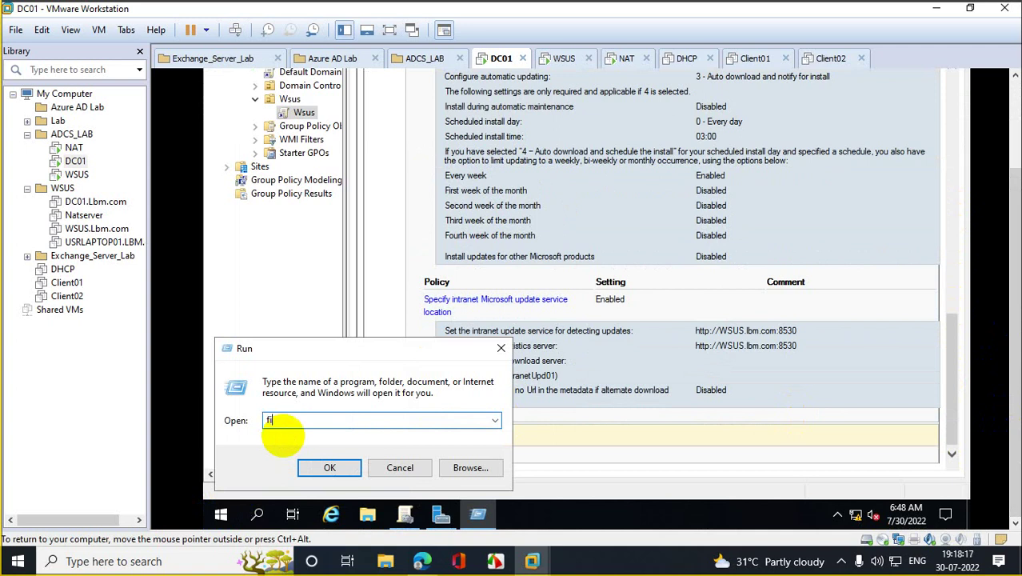
text(rewall.cpl)
key(Return)
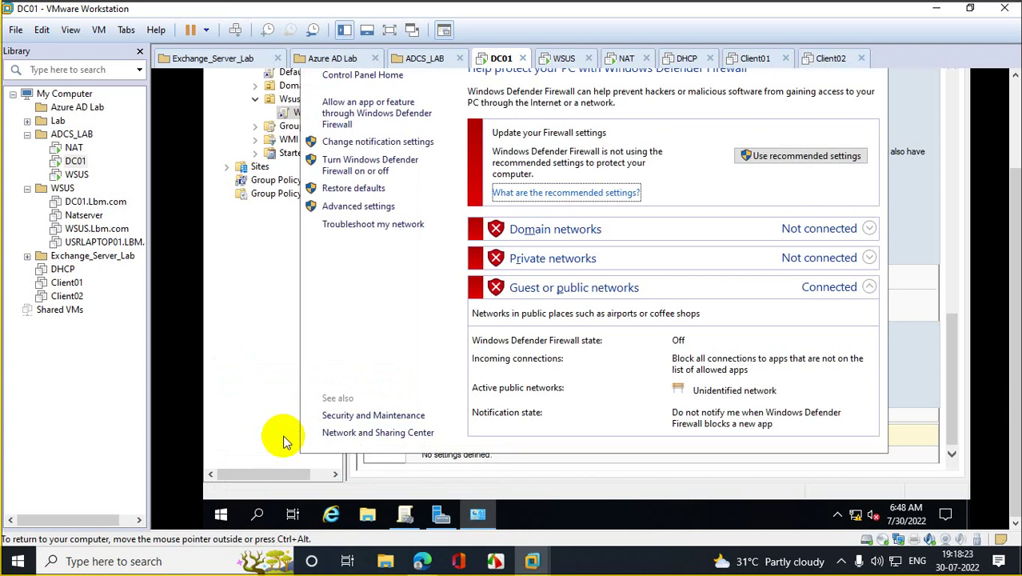
Step: On WSUS, turn off Windows Defender Firewall for domain networks via firewall.cpl
click(76, 173)
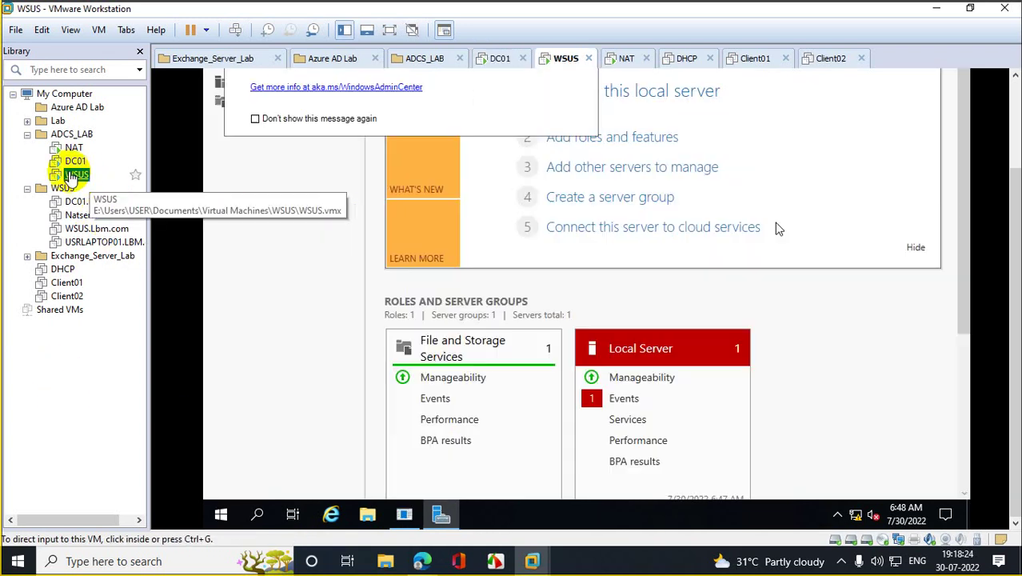
click(268, 381)
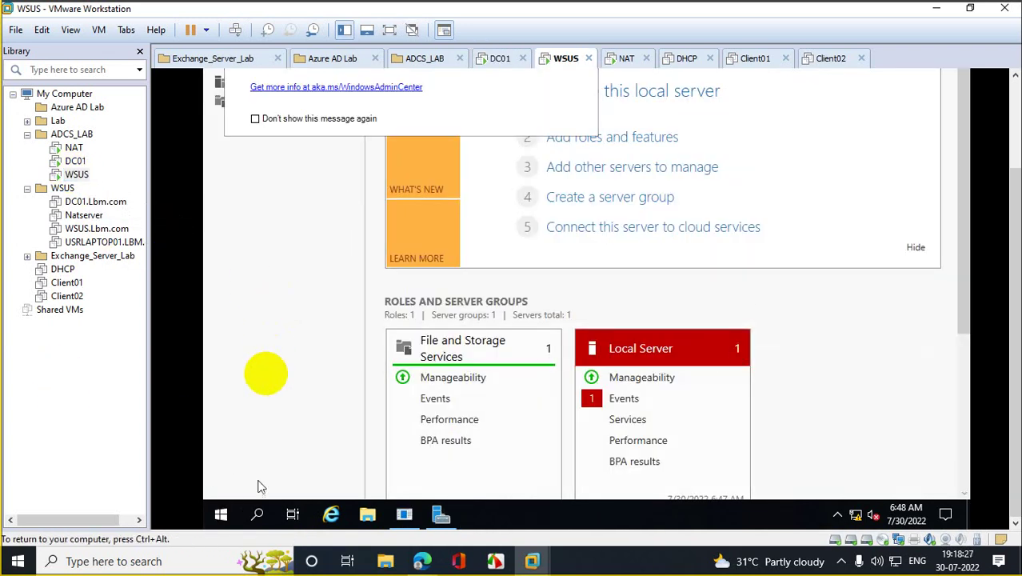
right_click(227, 515)
click(289, 443)
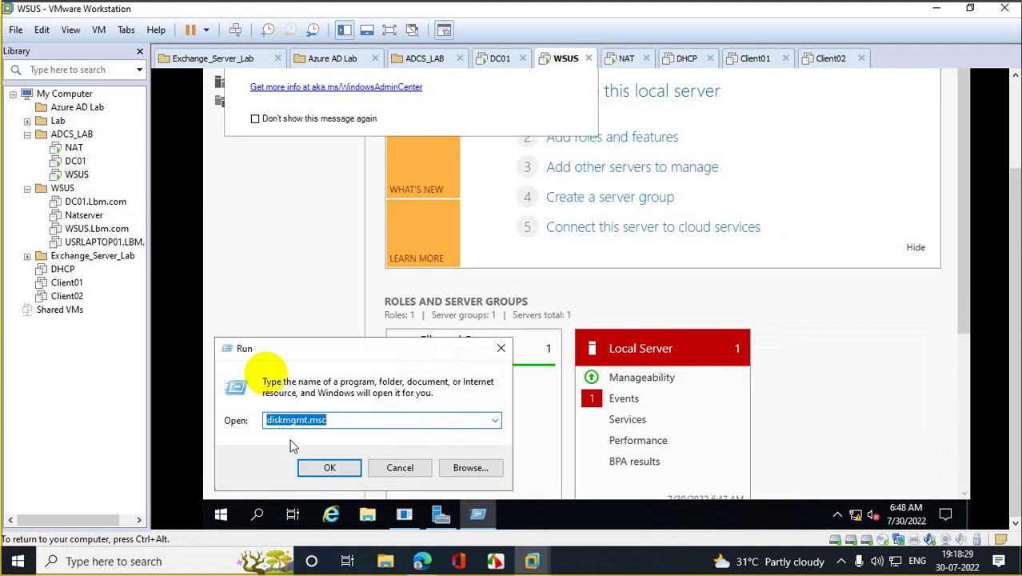
text(firewa)
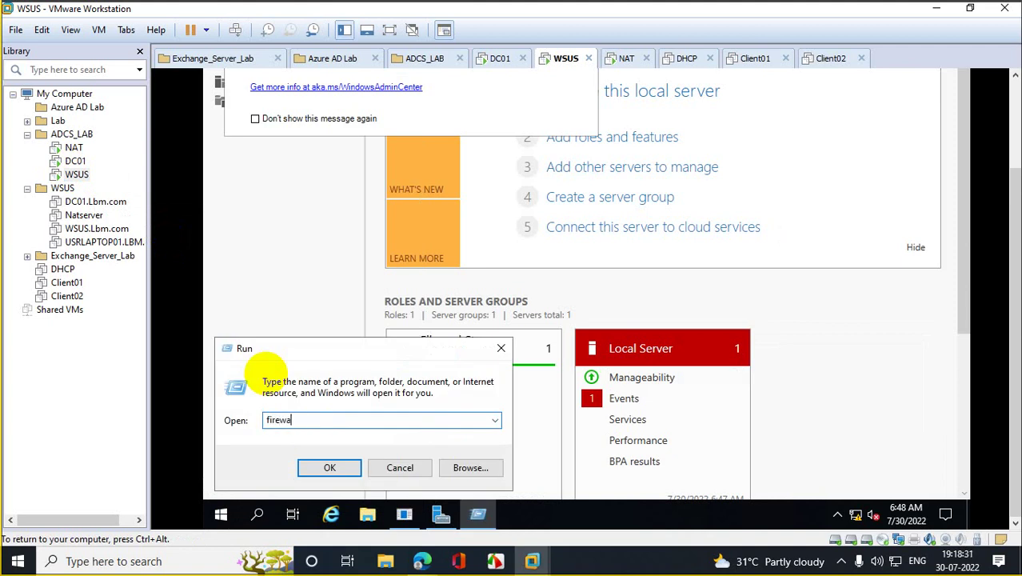
text(ll.cpl)
key(Return)
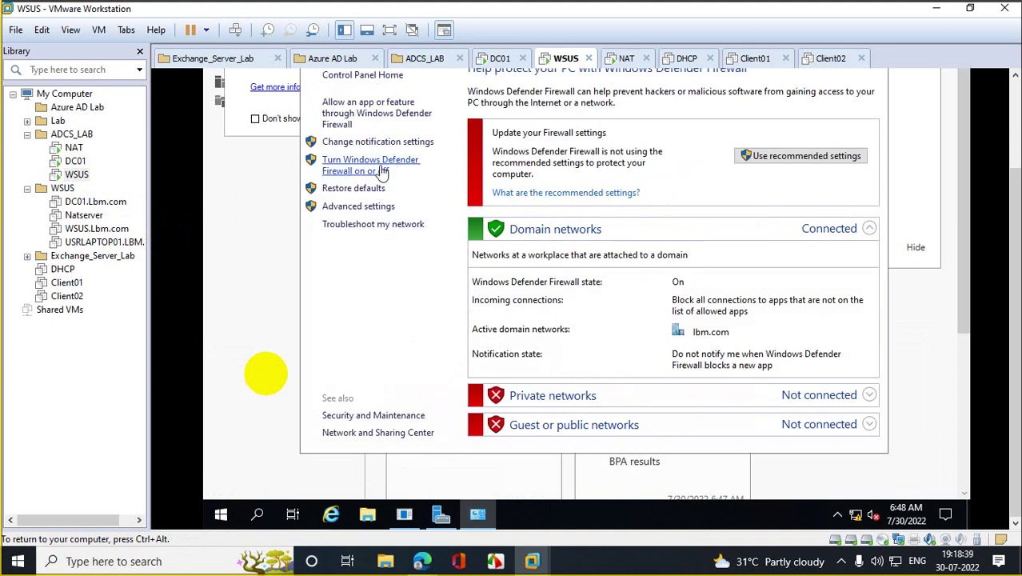
click(384, 170)
click(422, 184)
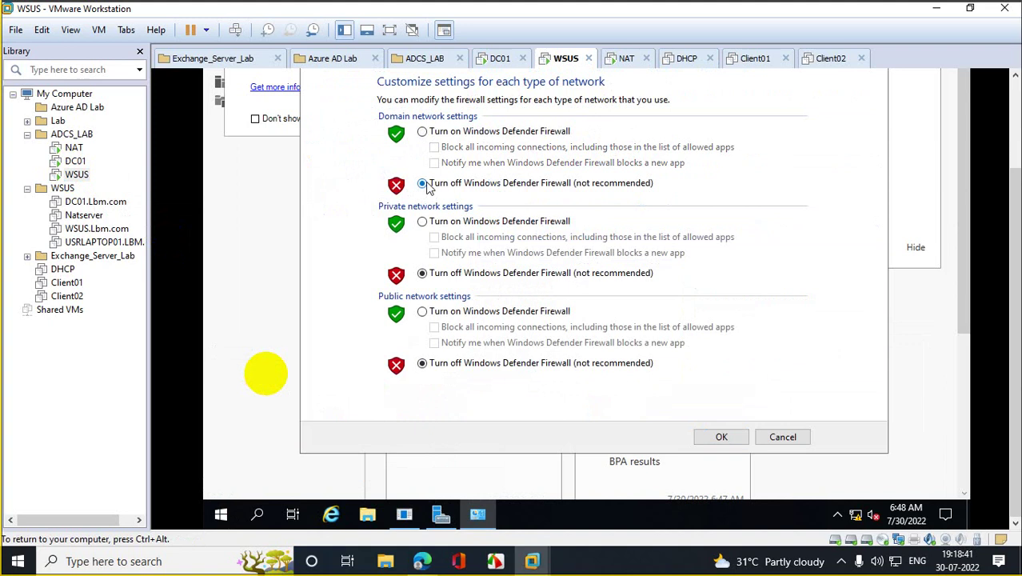
click(736, 437)
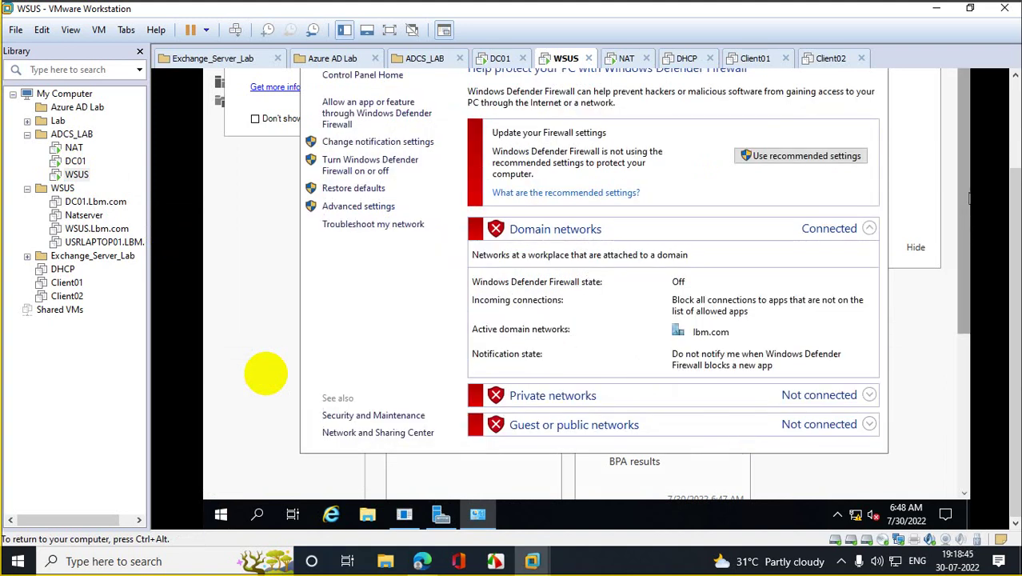
Step: Close the firewall control panel and Server Manager on WSUS
scroll(1012, 172, up, 1)
drag(1011, 172, 1004, 131)
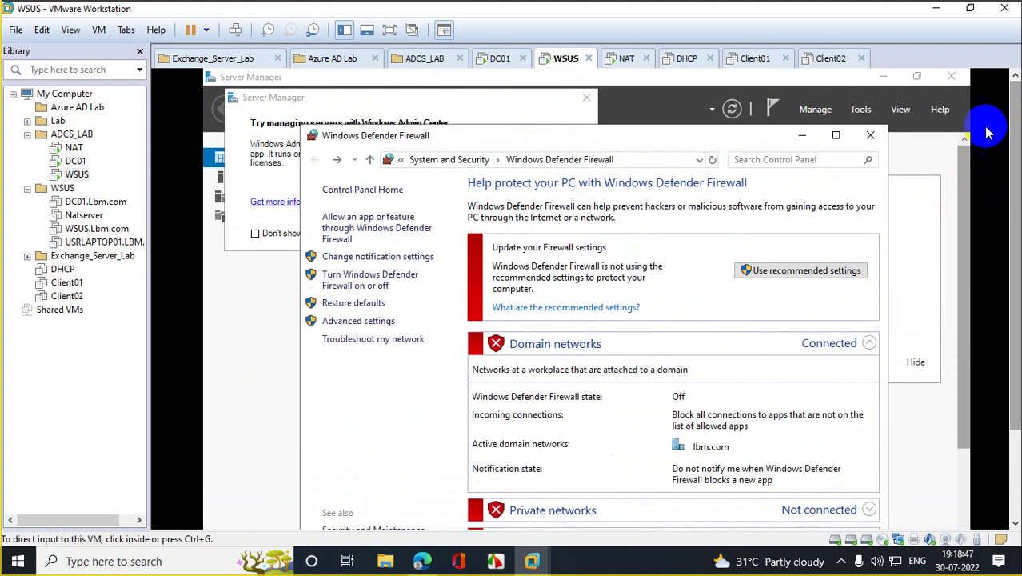
click(870, 134)
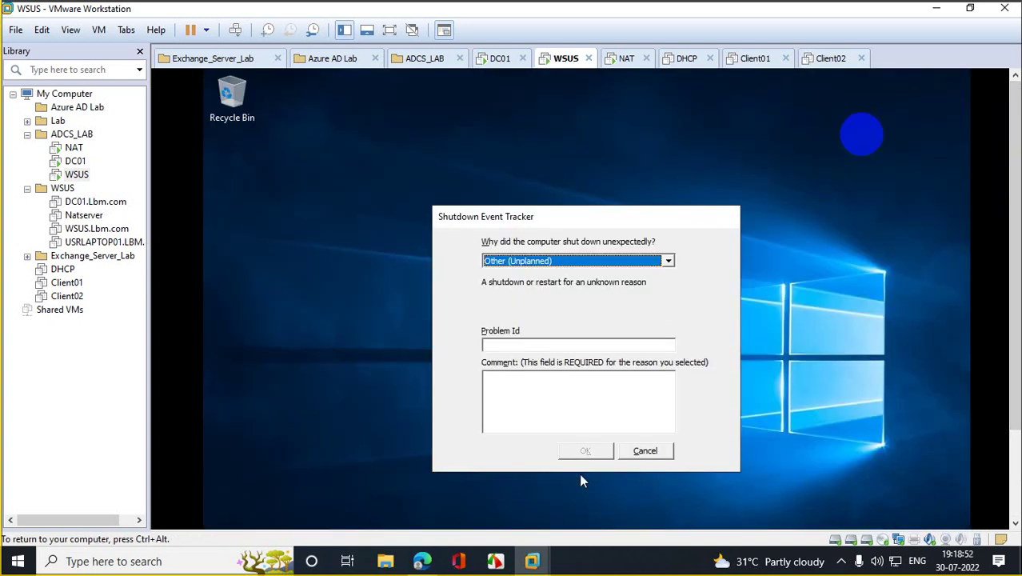
click(640, 452)
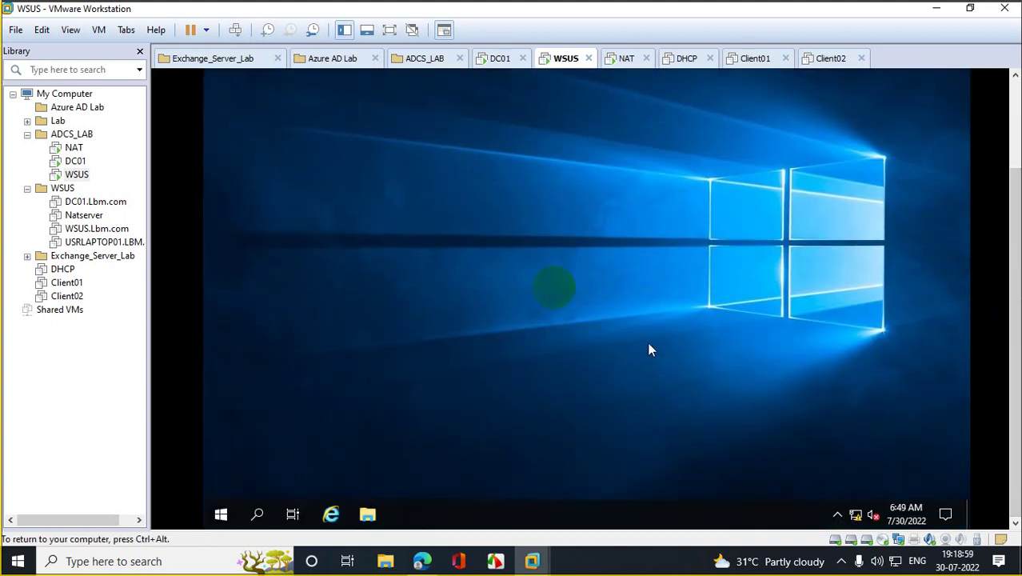
Step: Choose Install VMware Tools for the WSUS VM and dismiss its notice
right_click(70, 175)
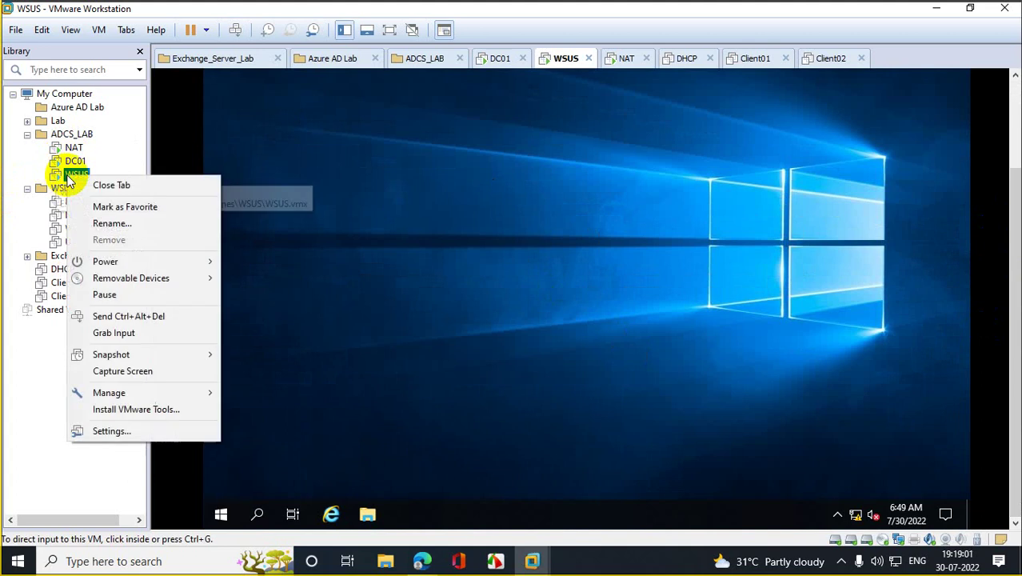
click(131, 409)
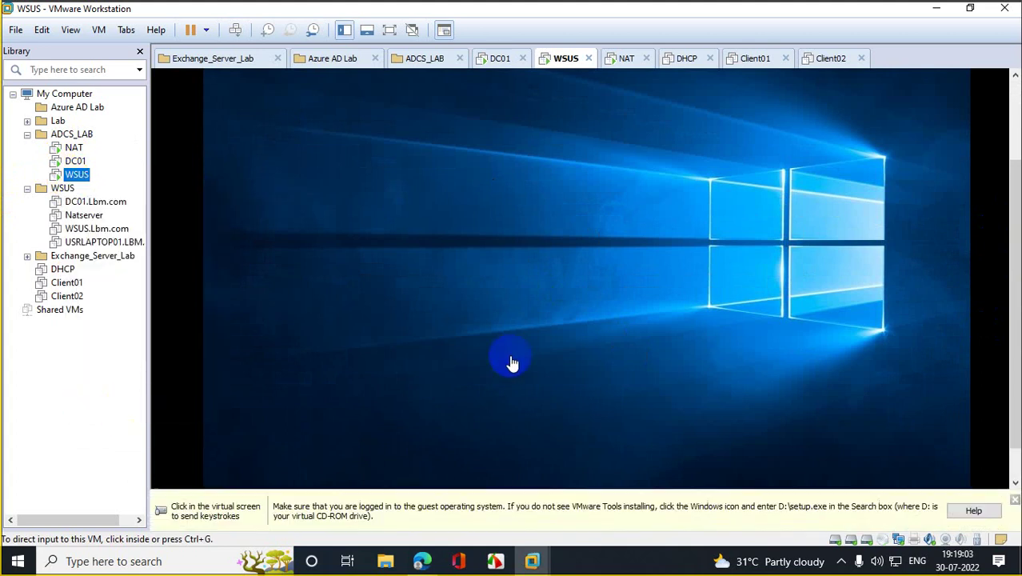
click(1014, 500)
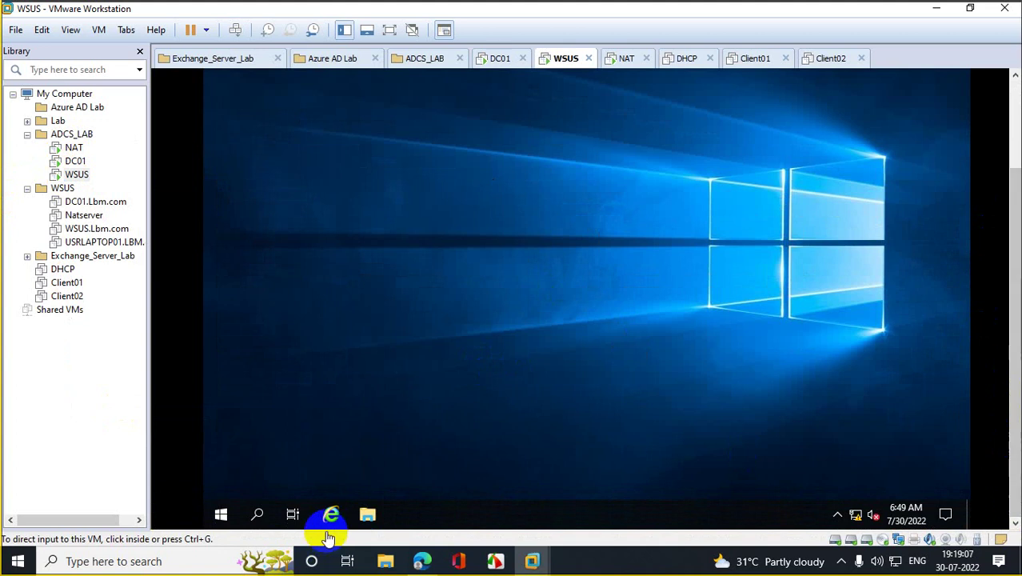
Step: Run the VMware Tools installer from DVD Drive (D:) in This PC and approve the UAC prompt
click(368, 514)
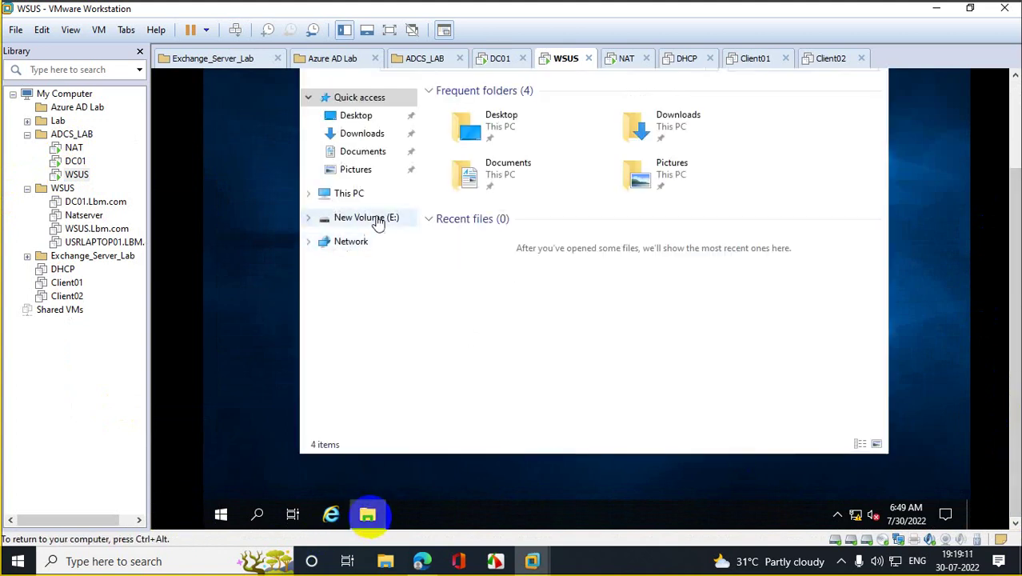
click(349, 196)
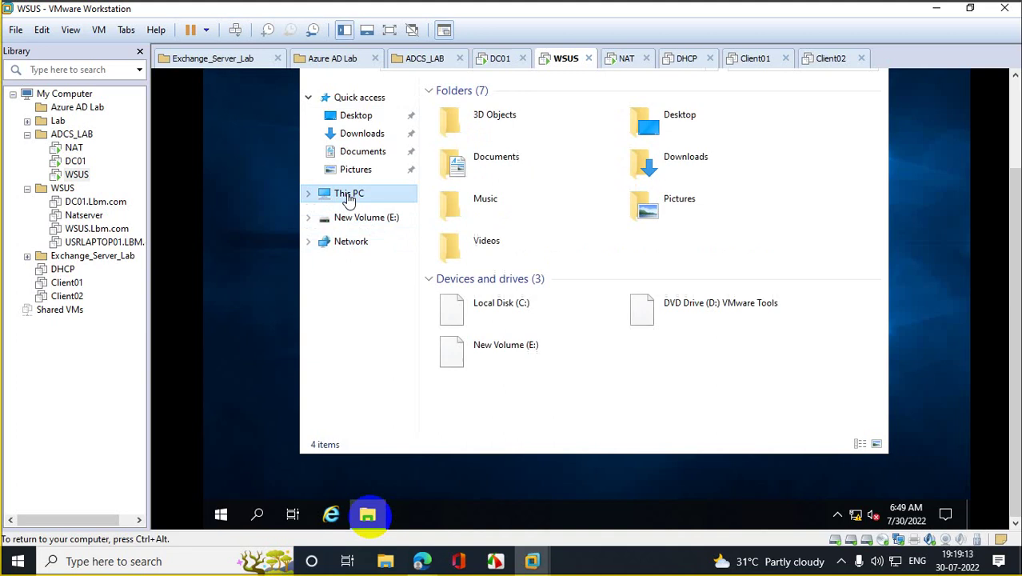
click(644, 312)
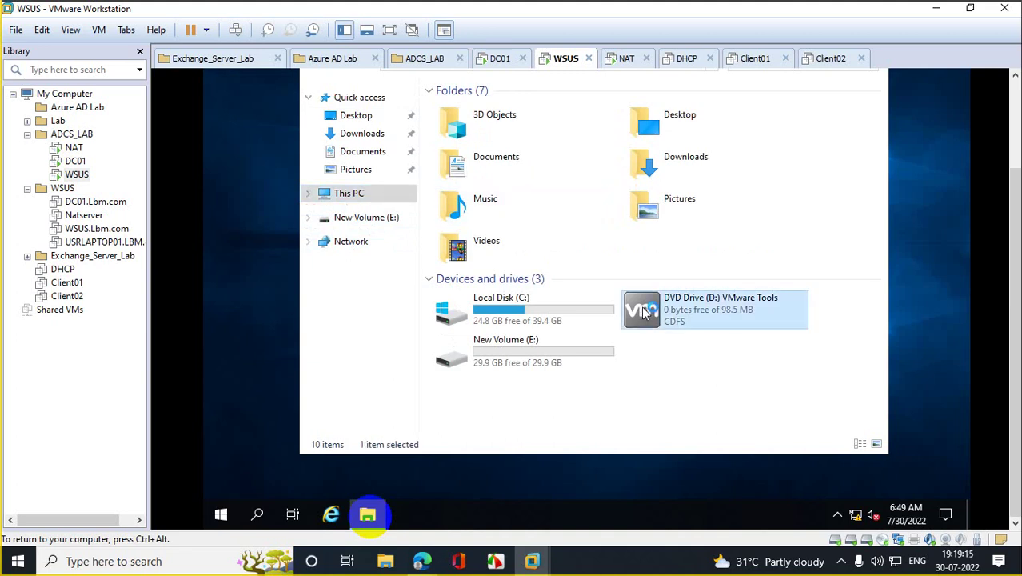
double_click(642, 305)
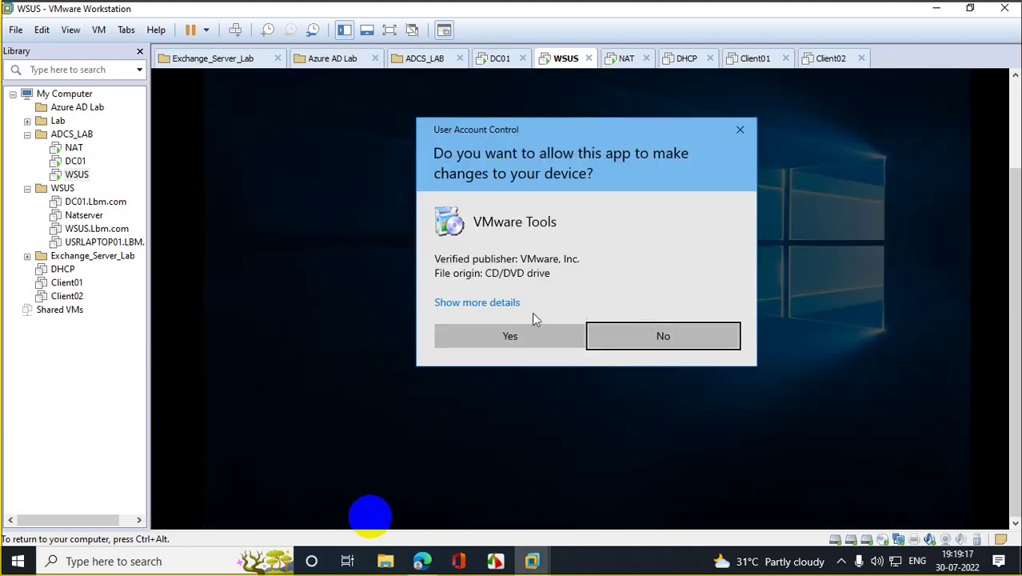
click(527, 339)
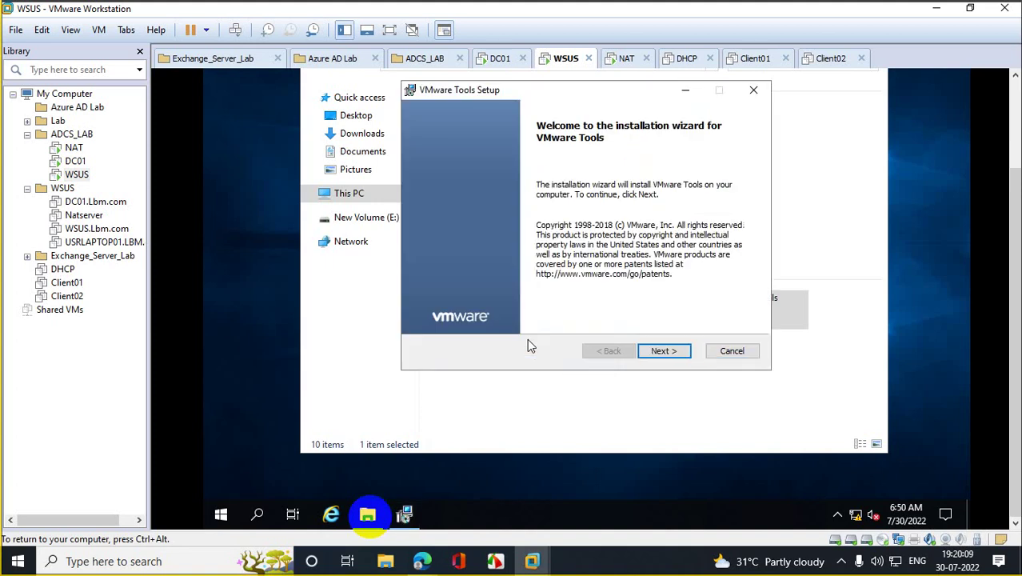
Step: Install VMware Tools with the default setup type, finish, and accept restarting WSUS
click(662, 352)
click(663, 352)
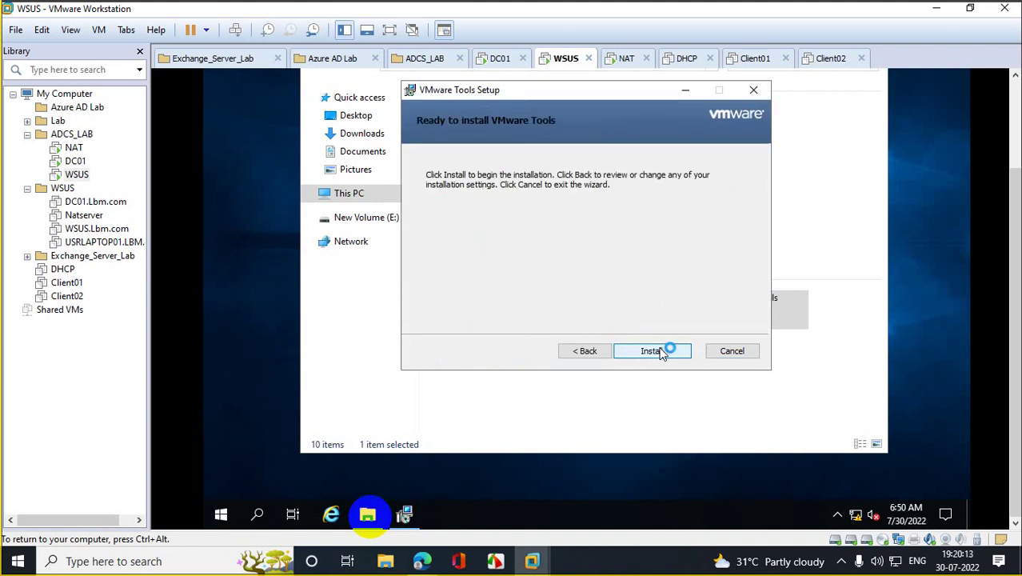
click(662, 351)
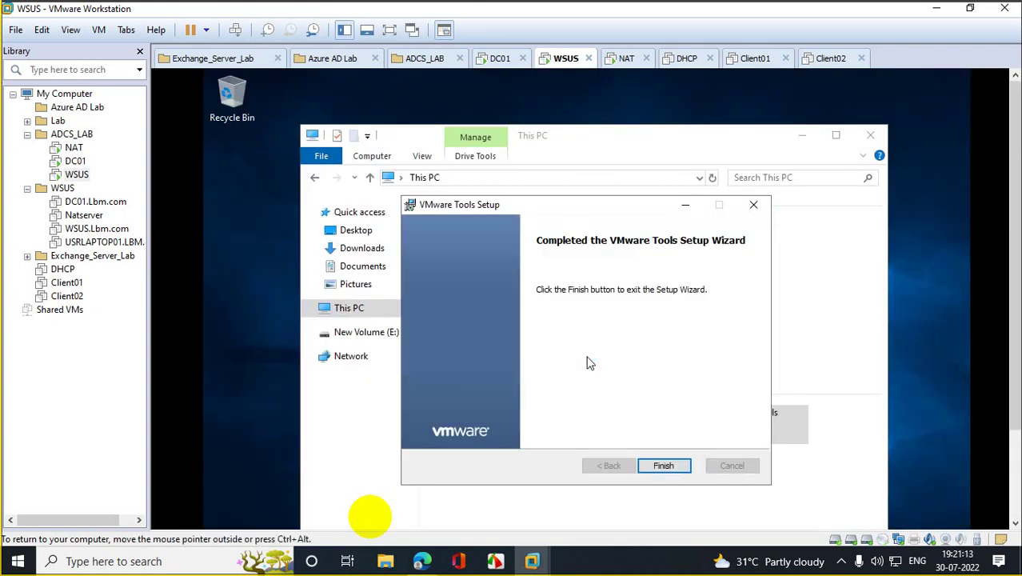
click(667, 467)
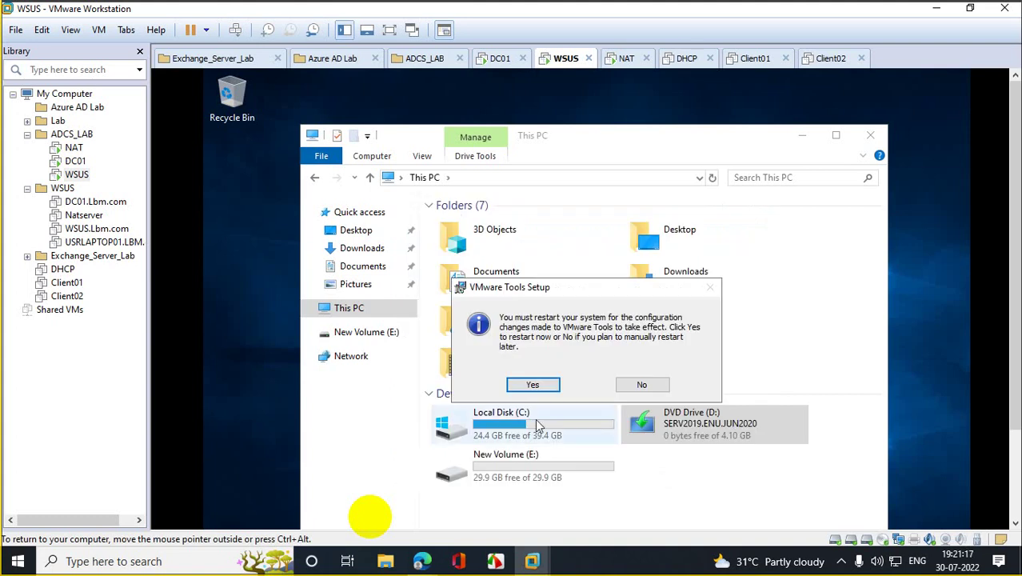
click(523, 386)
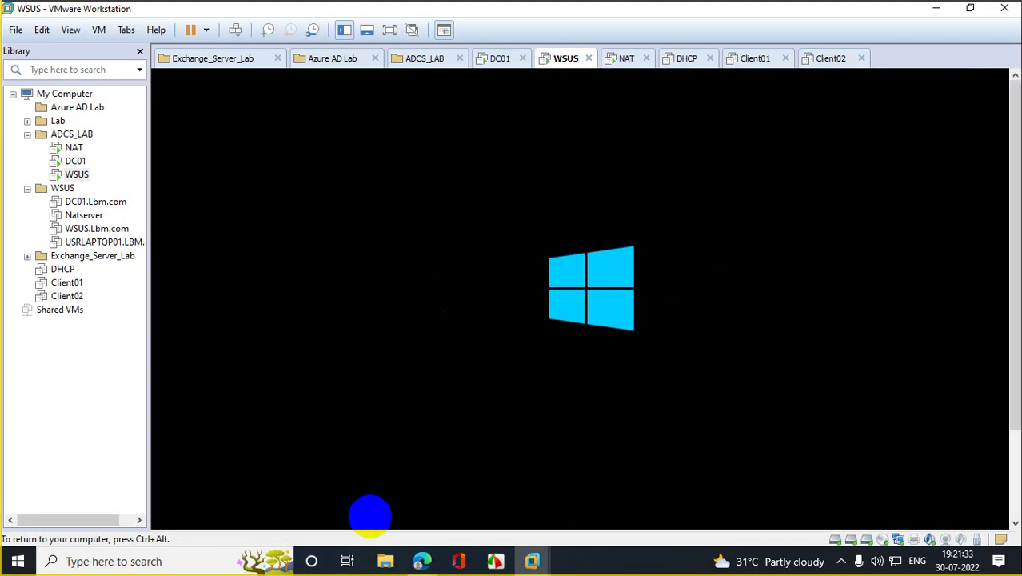
Step: Release input, send Ctrl+Alt+Del to WSUS and submit a password
key(ctrl+alt)
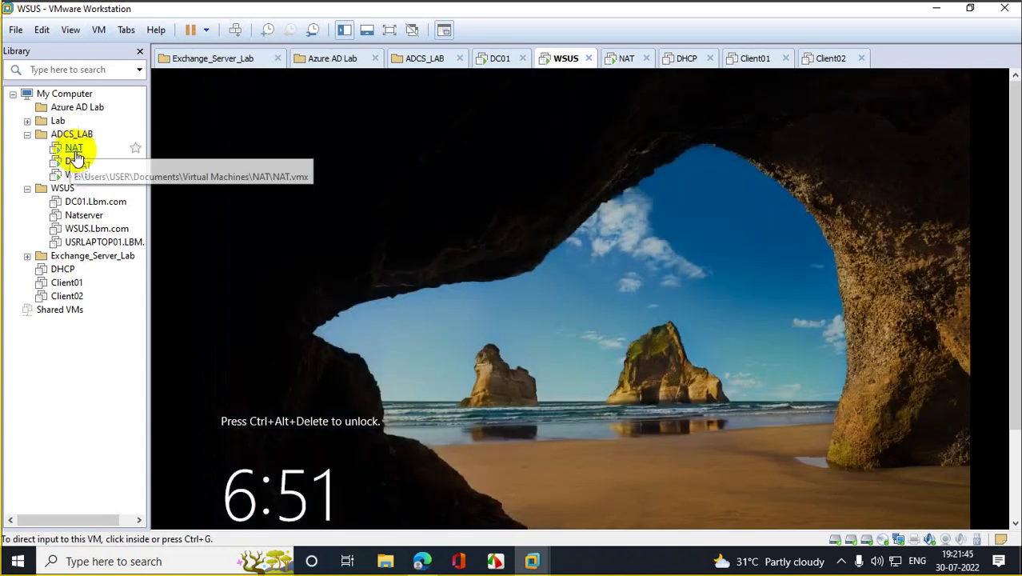
right_click(75, 174)
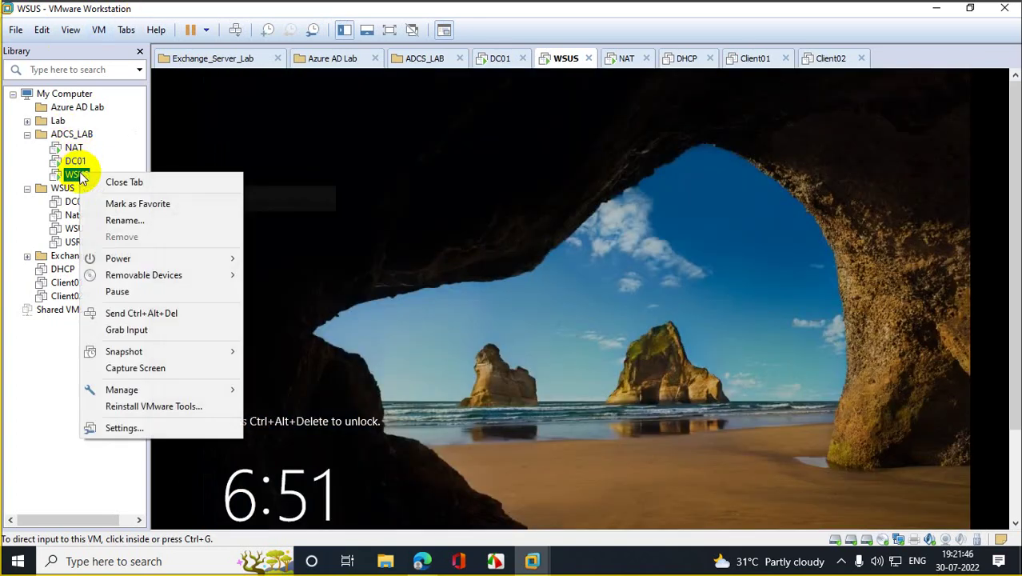
click(165, 317)
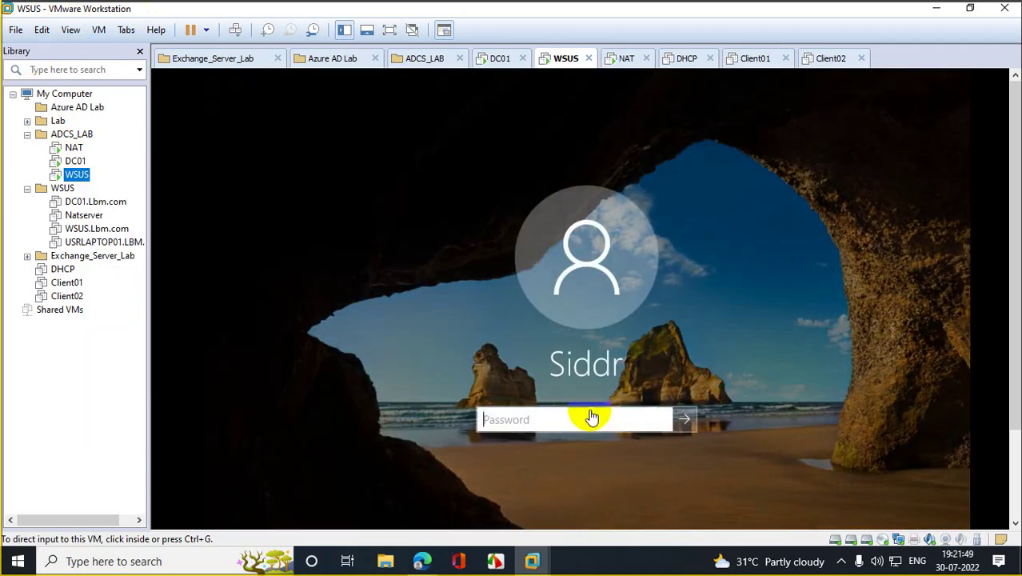
click(552, 418)
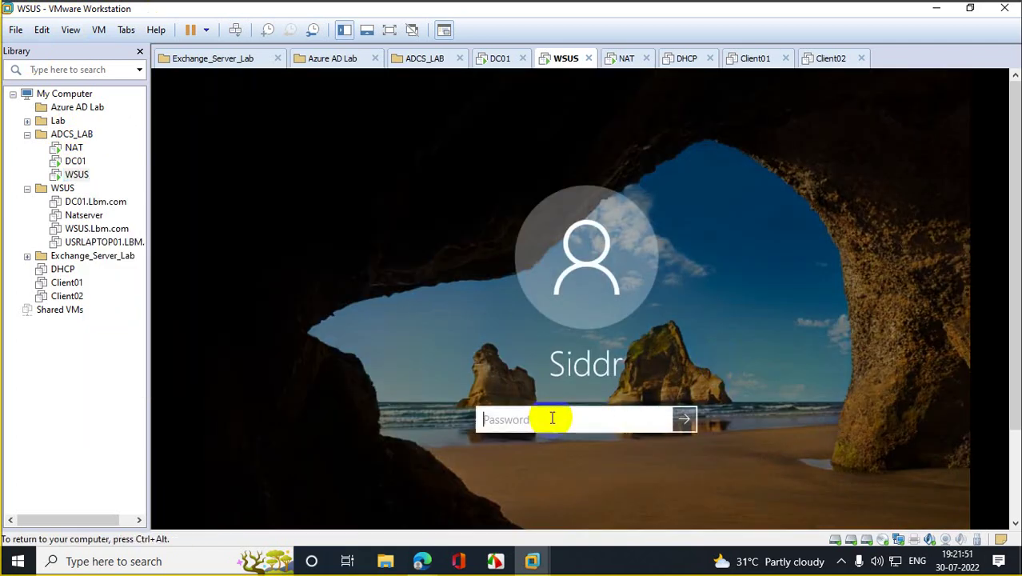
text(••••••••••••)
key(Return)
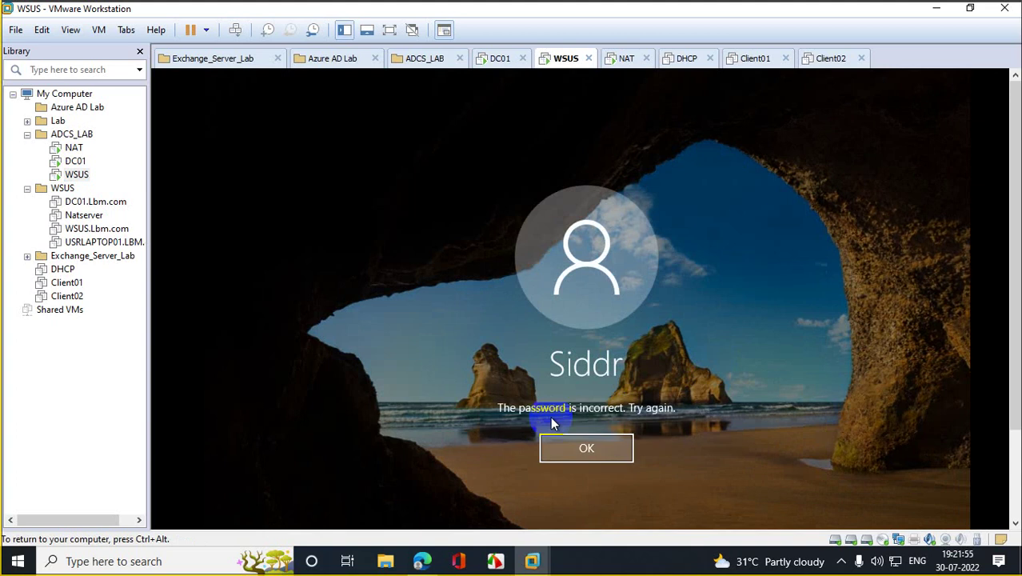
Step: Dismiss the incorrect-password errors and retry passwords until WSUS signs in
click(576, 452)
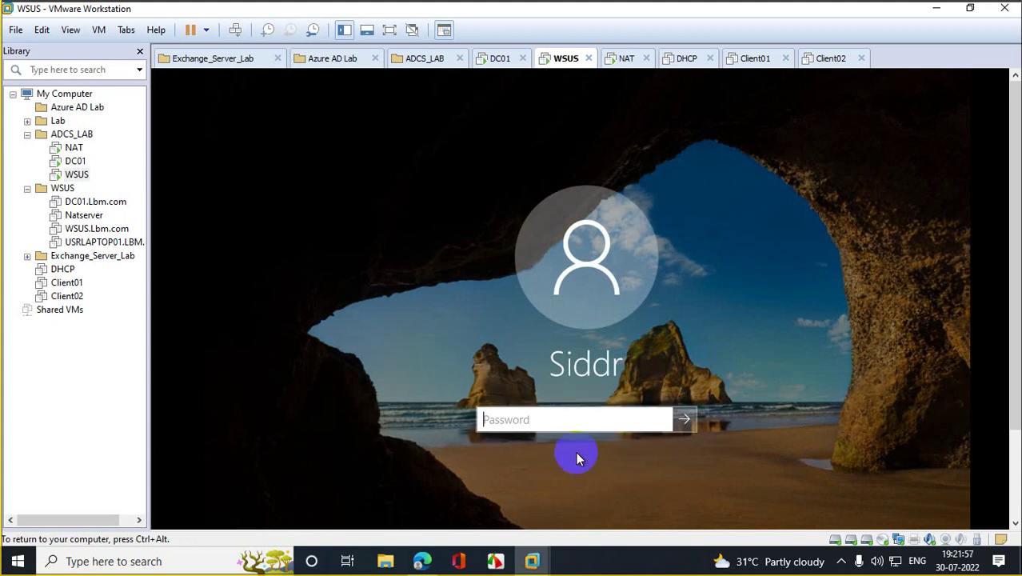
text(•••••••••••••)
key(Return)
click(576, 452)
text(••••••••••••)
key(Return)
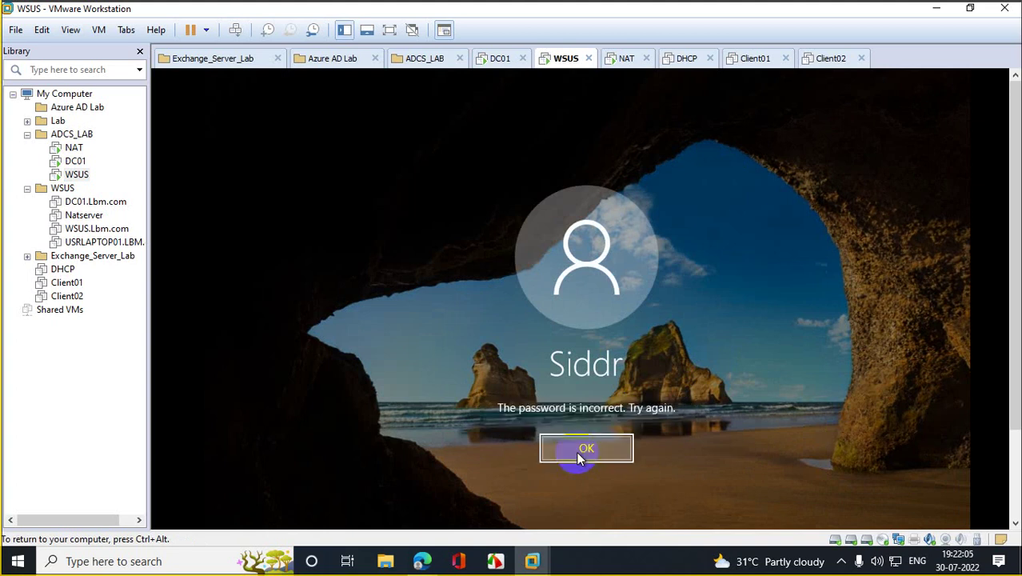
click(576, 451)
text(•••••)
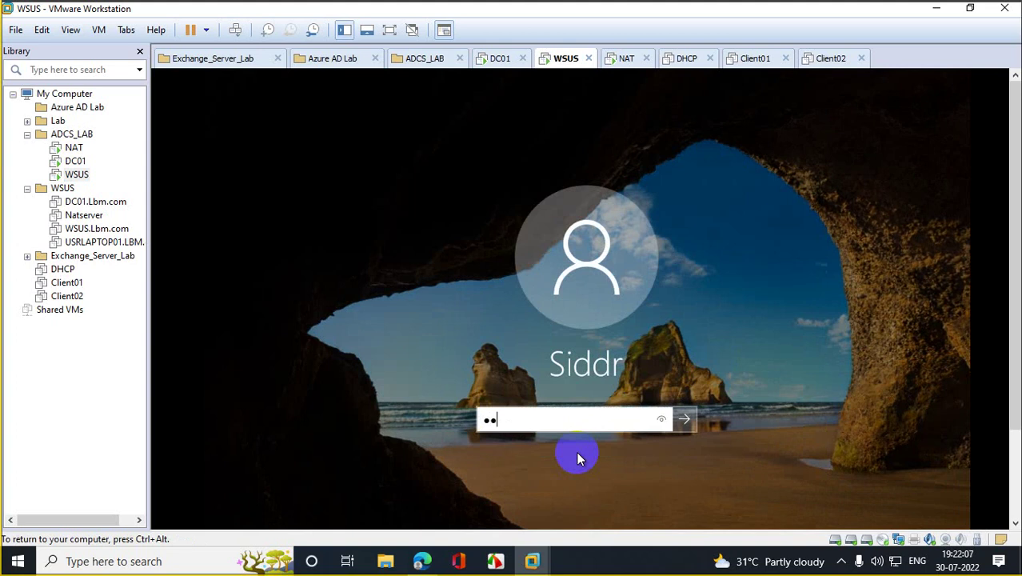
text(••••••••)
key(Return)
click(579, 456)
text(•••••••••)
key(Return)
click(579, 455)
text(••••••••••)
key(Return)
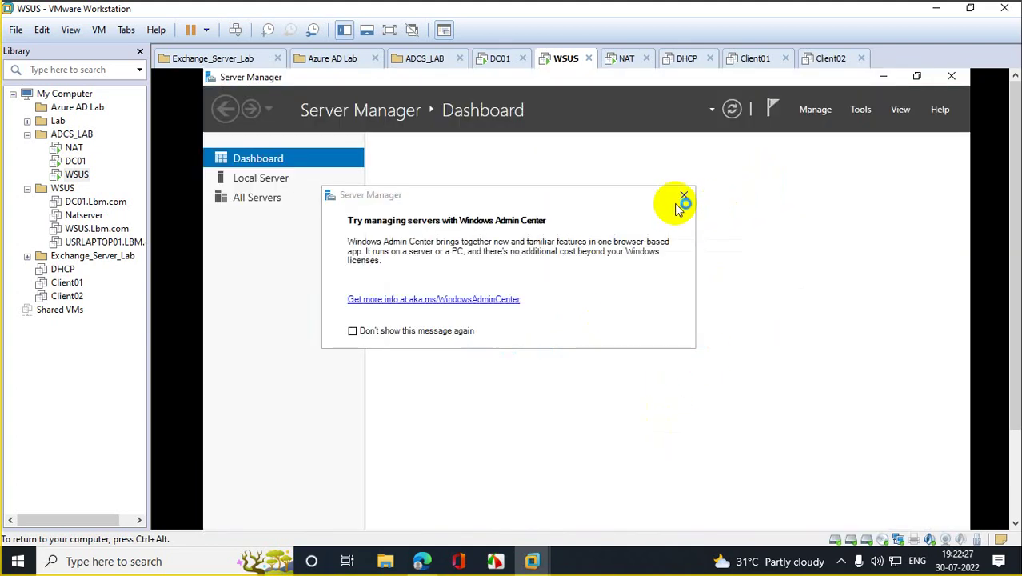
Step: Close the Windows Admin Center pop-up, Server Manager and the Shutdown Event Tracker prompt
click(682, 198)
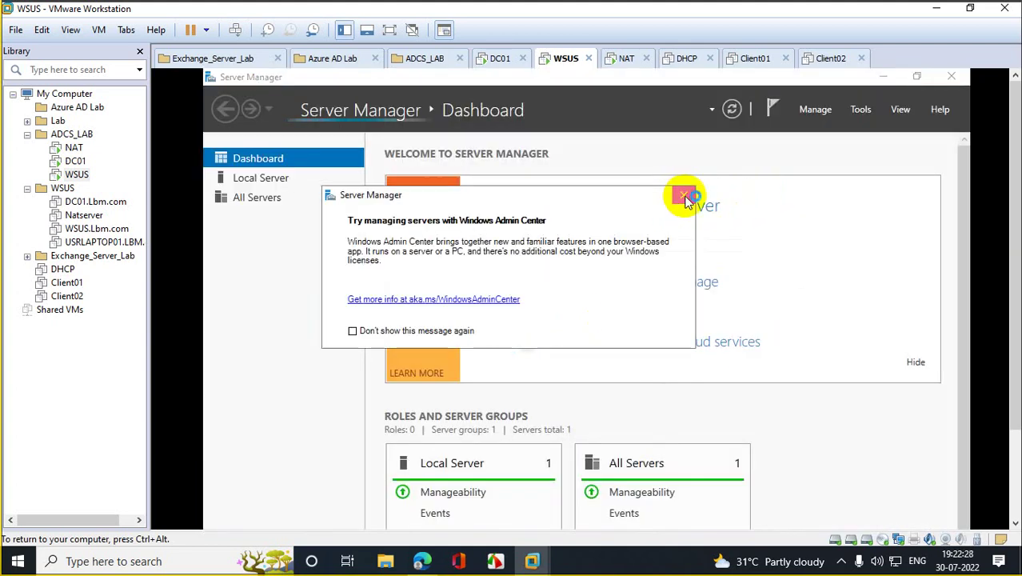
click(952, 76)
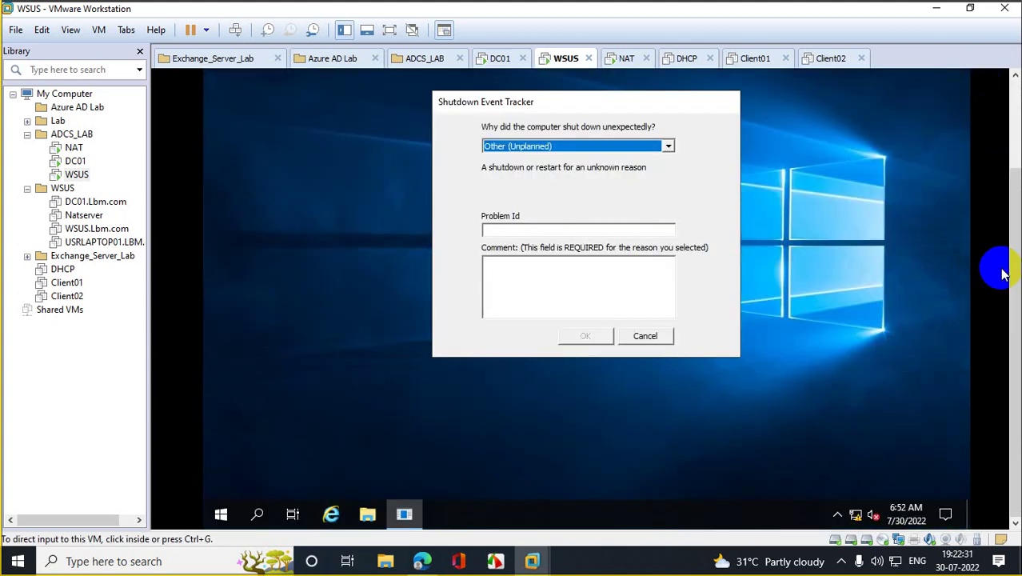
click(648, 335)
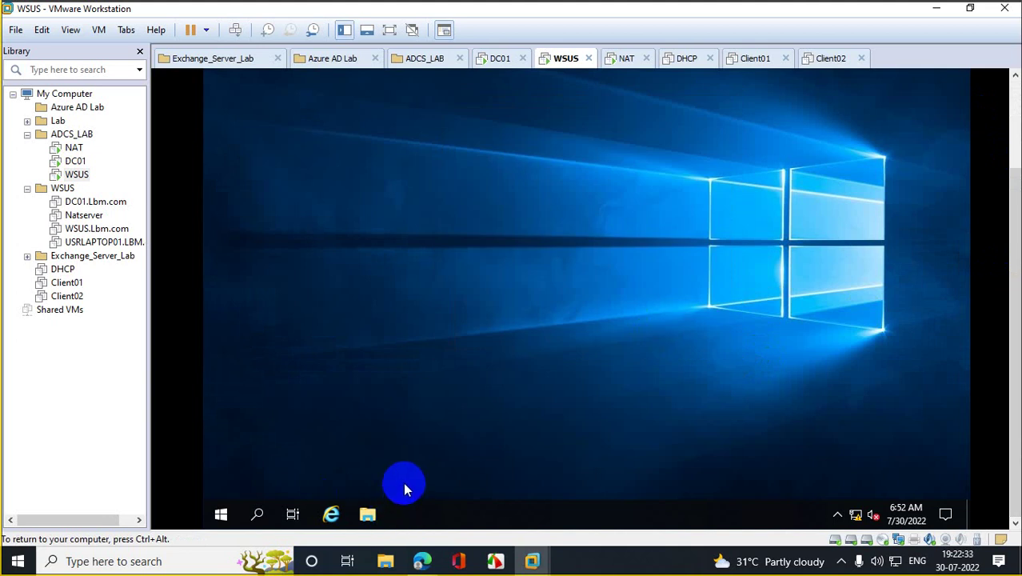
Step: Launch rsop.msc from the Run box to generate the Resultant Set of Policy
right_click(220, 513)
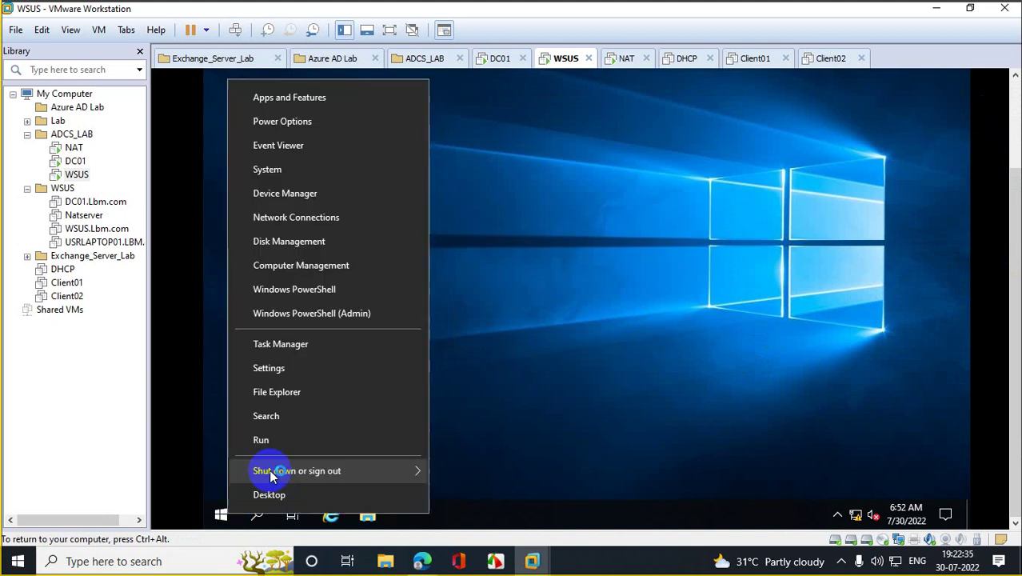
click(290, 443)
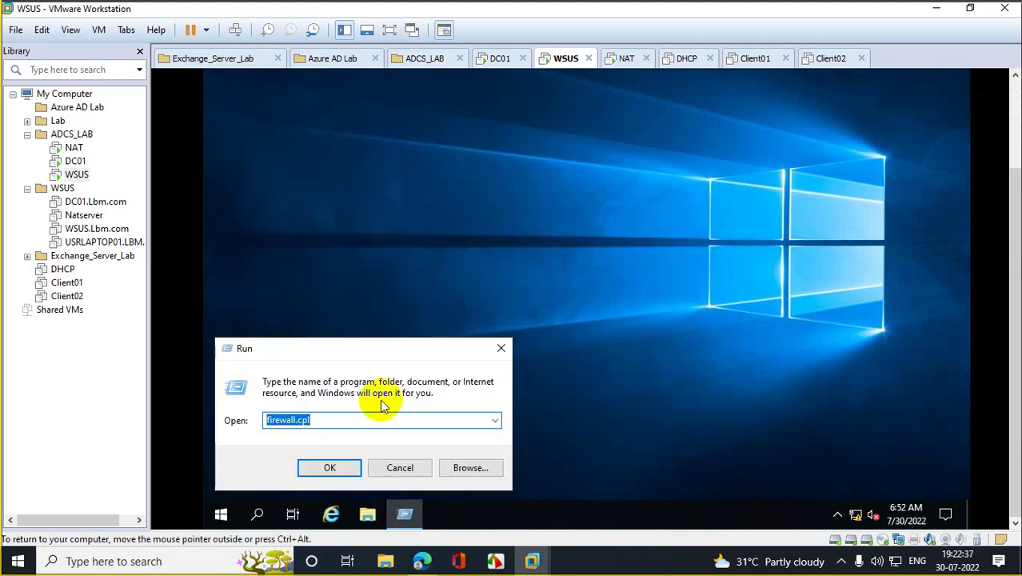
text(rsop.)
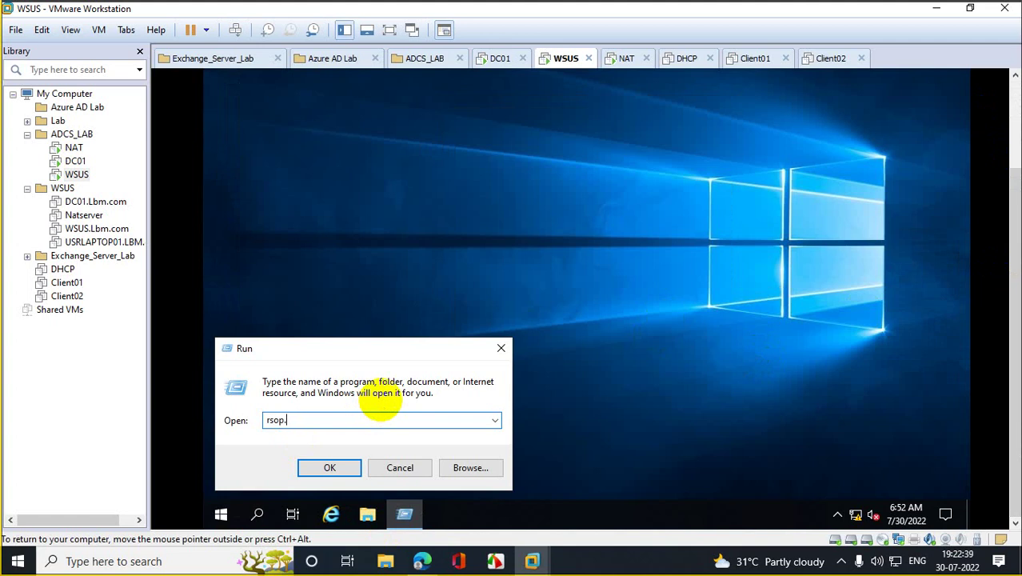
text(msc)
key(Return)
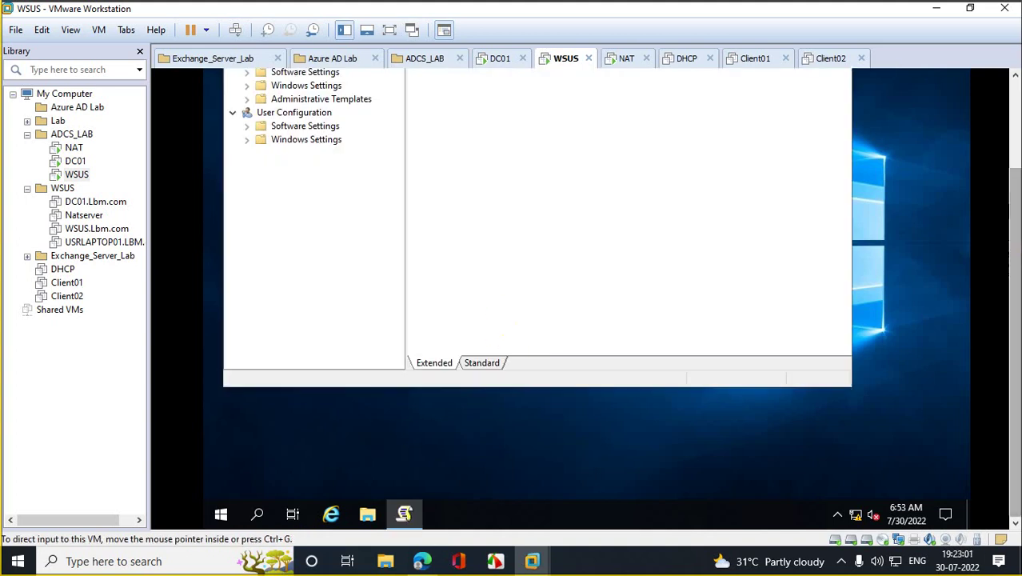
Step: Maximize RSoP, expand Administrative Templates > Windows Components > Windows Update, and select Configure Automatic Updates
drag(1015, 288, 1015, 183)
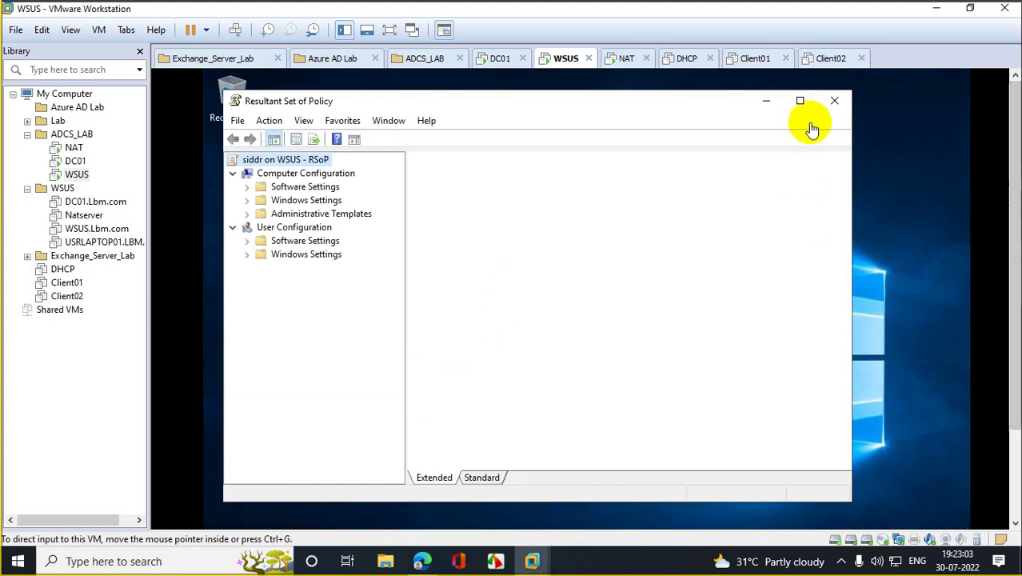
click(801, 102)
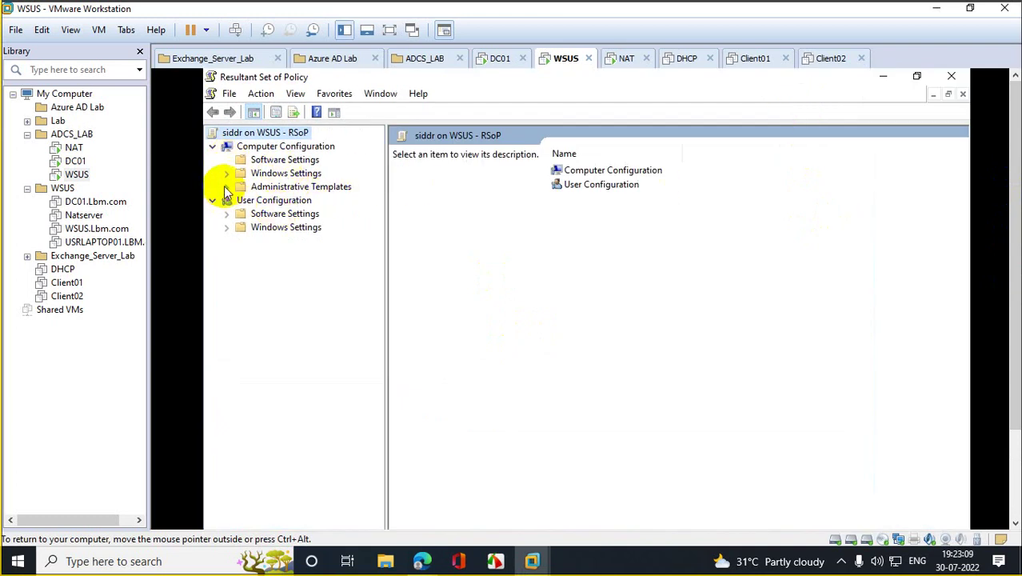
click(228, 174)
click(227, 173)
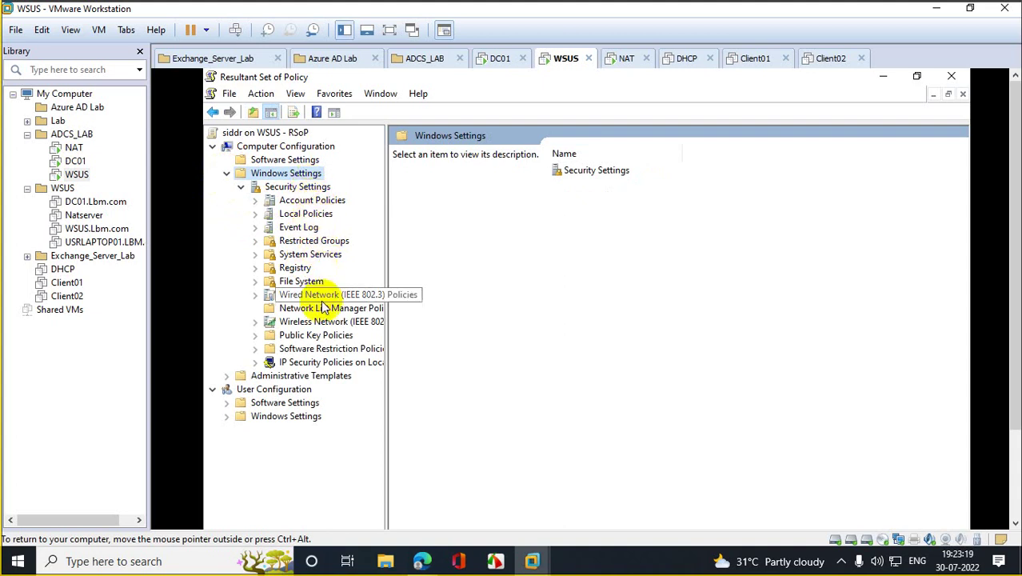
click(254, 378)
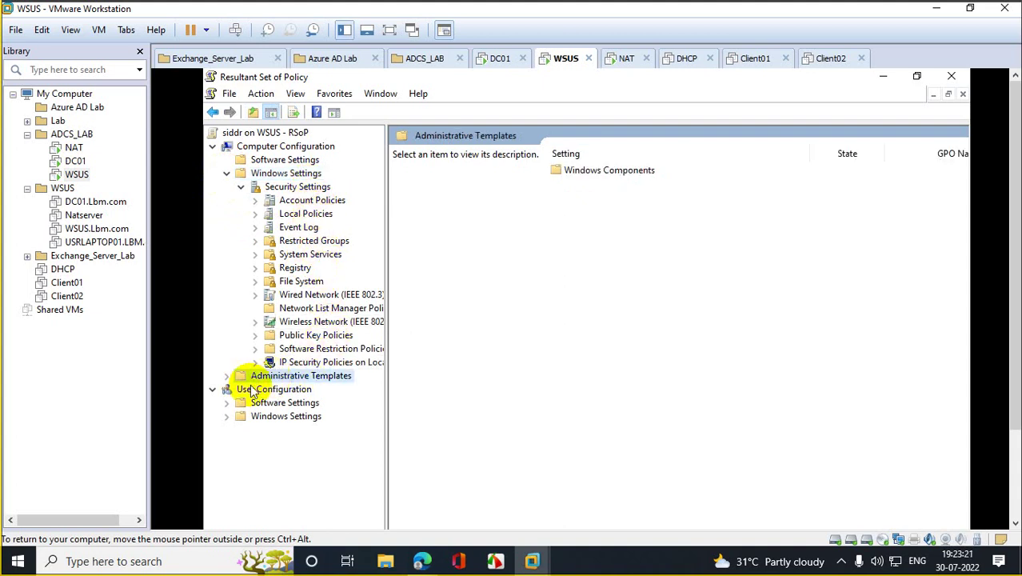
click(227, 376)
click(269, 390)
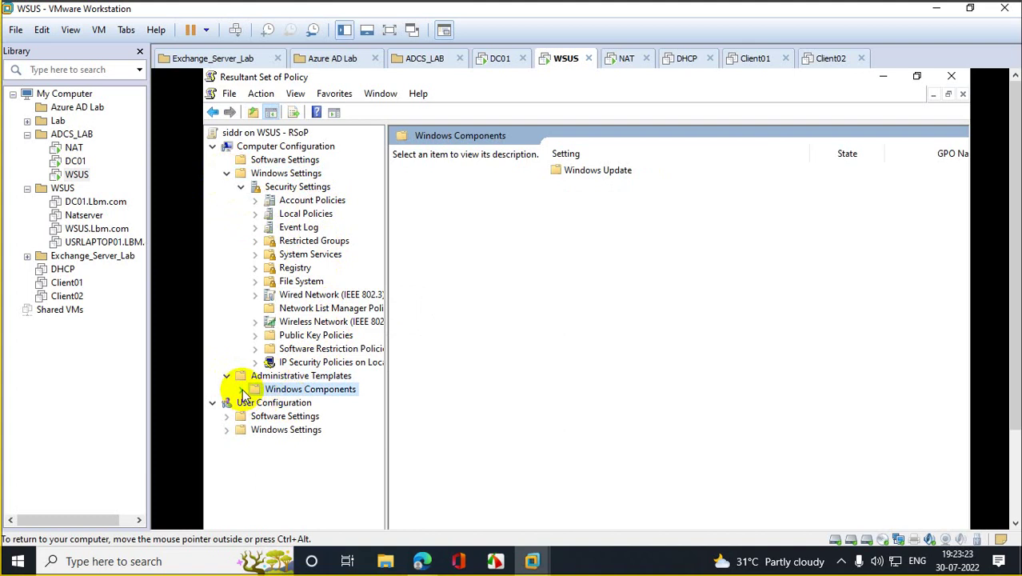
click(241, 390)
click(302, 403)
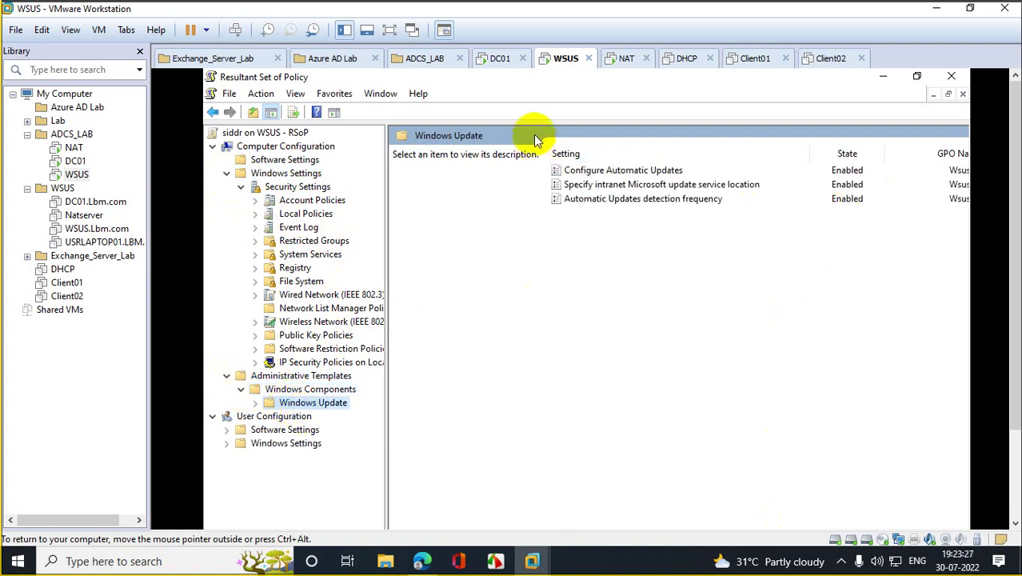
drag(803, 153, 692, 160)
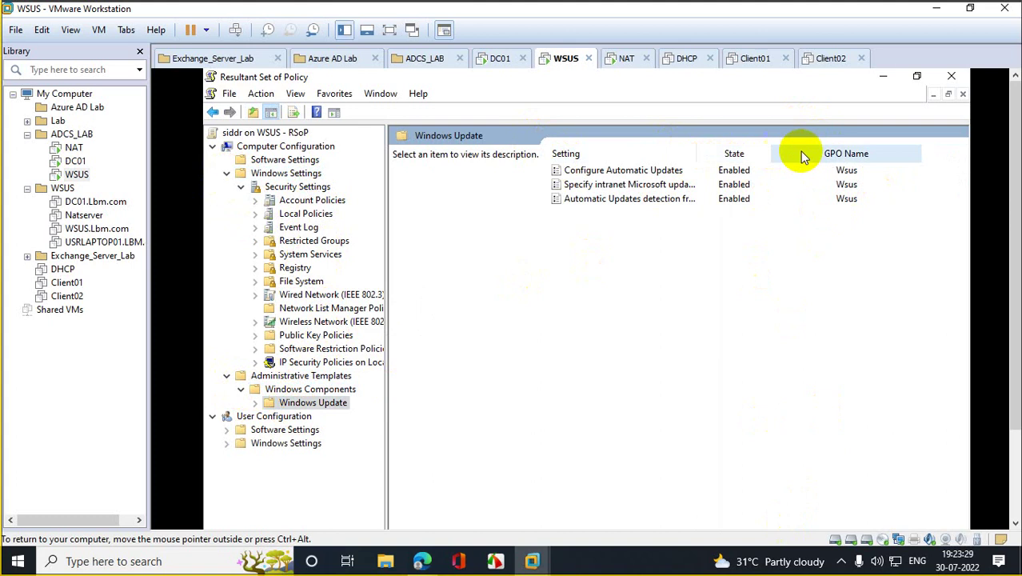
click(856, 170)
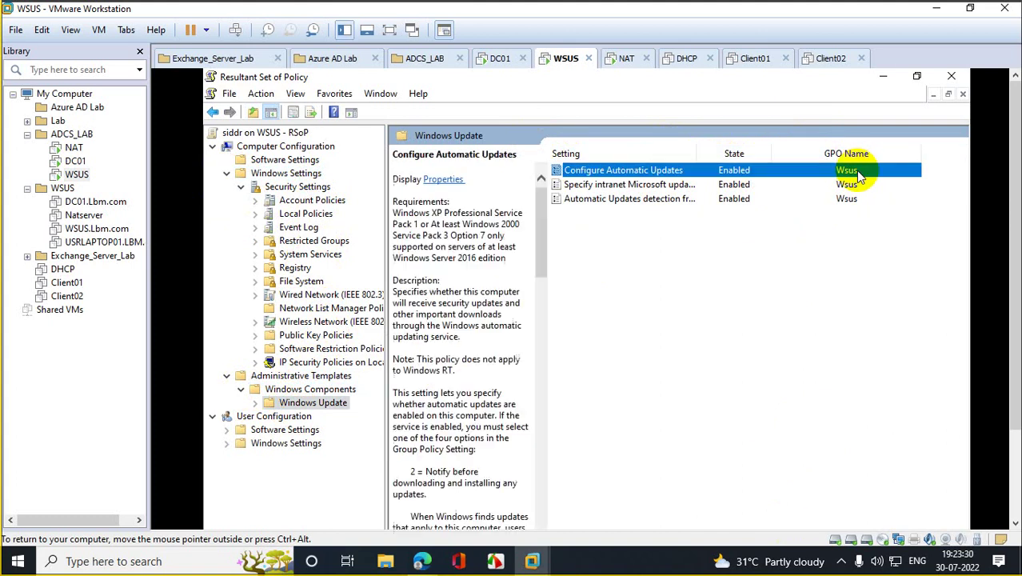
double_click(650, 173)
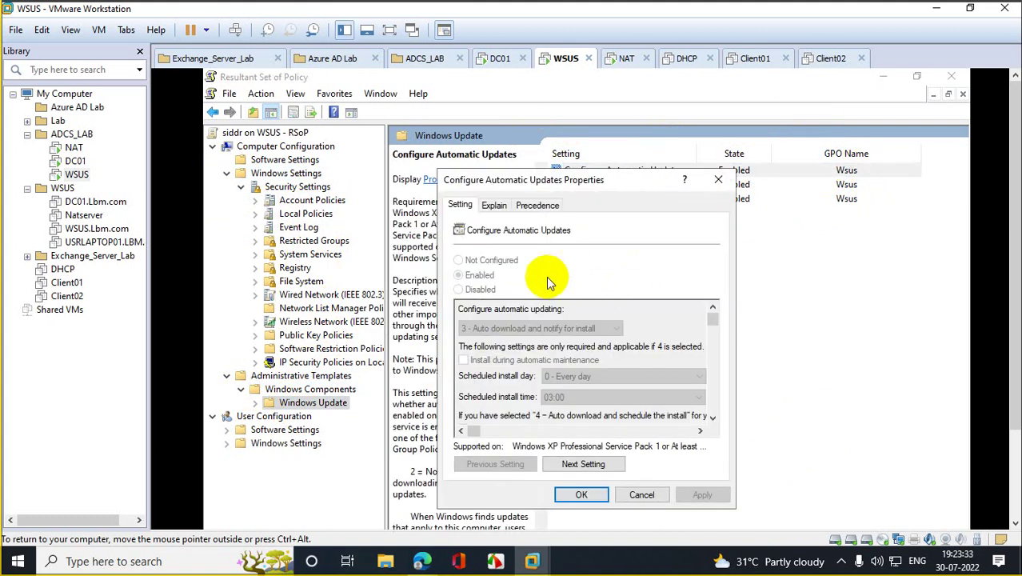
click(719, 180)
double_click(836, 184)
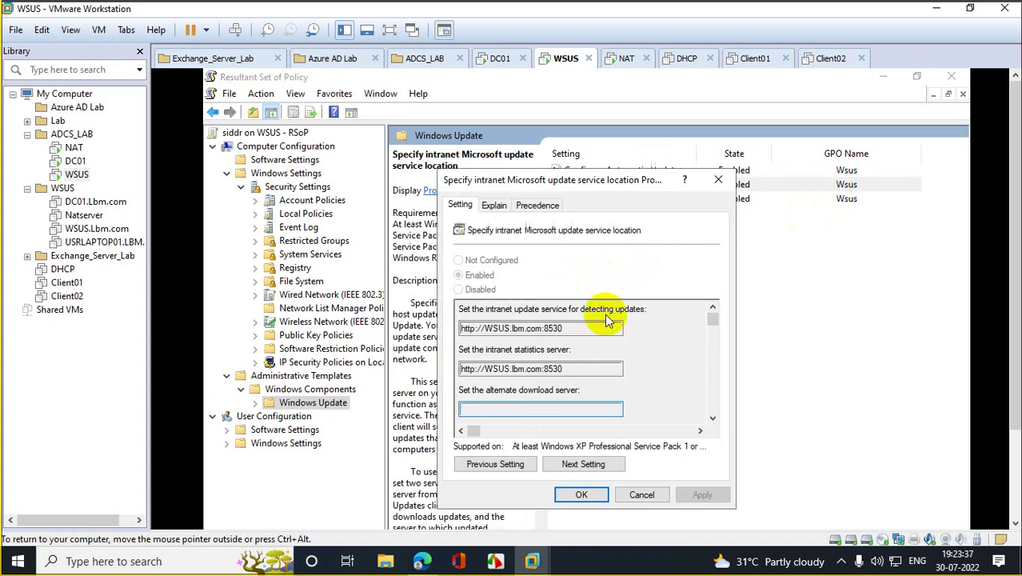
drag(510, 328, 564, 328)
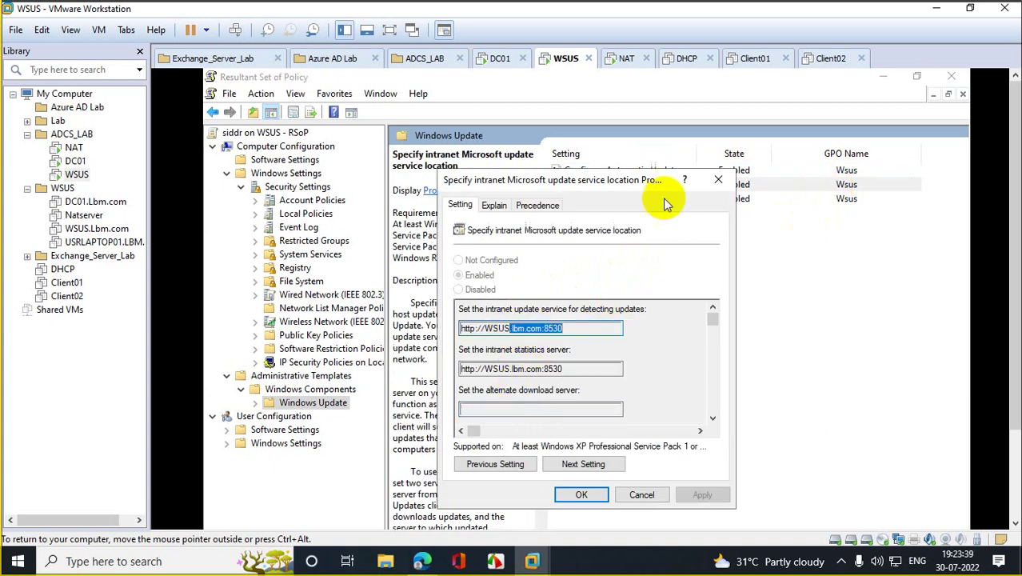
click(718, 179)
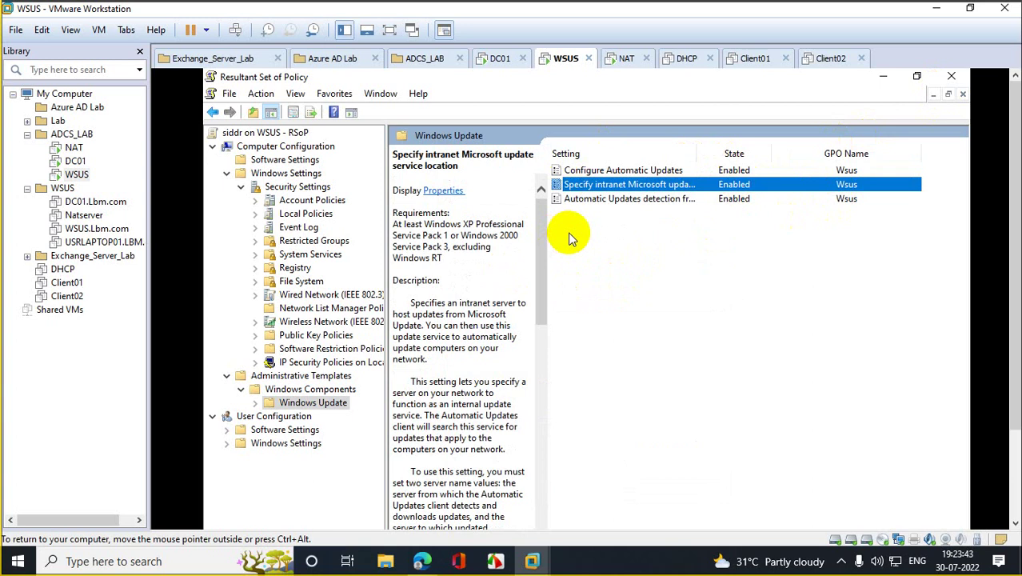
click(951, 77)
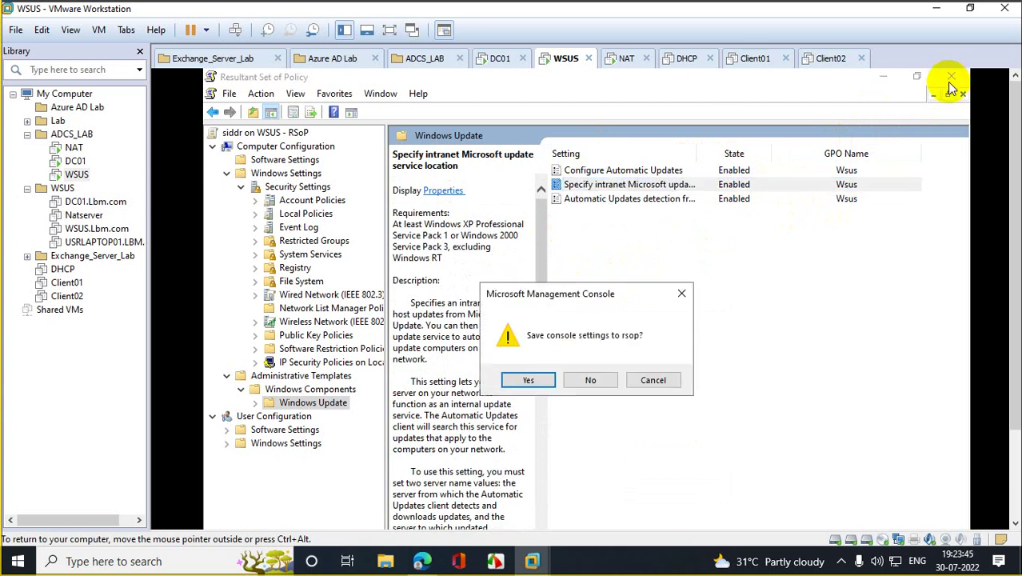
click(590, 380)
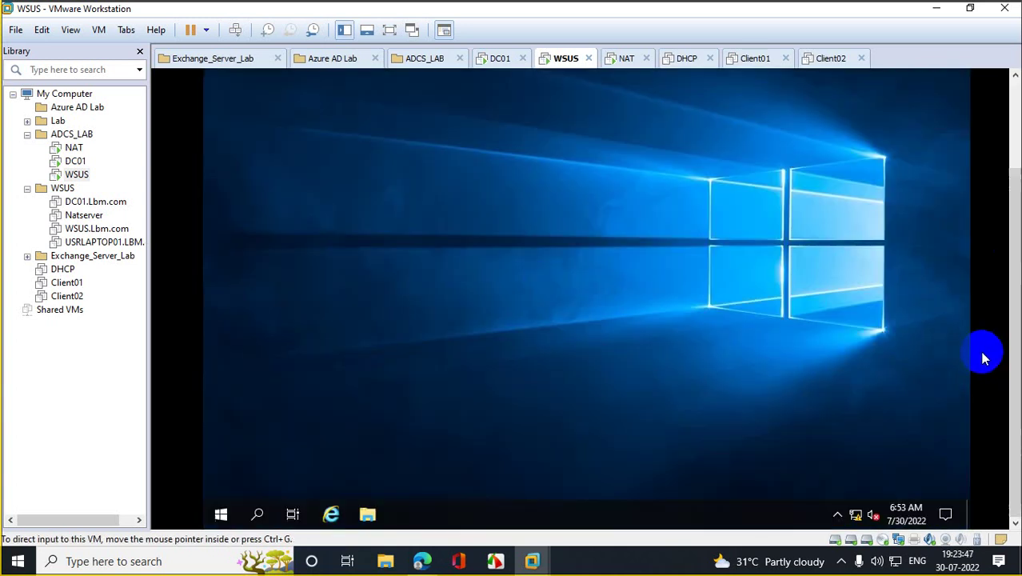
Step: Launch Disk Management from the Run box and maximize it
right_click(225, 516)
click(297, 436)
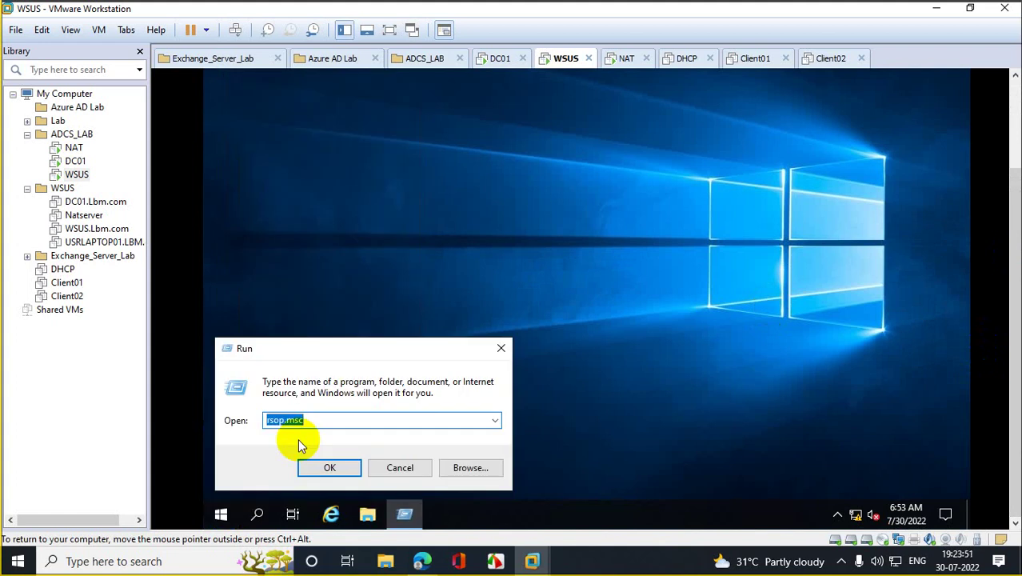
text(d)
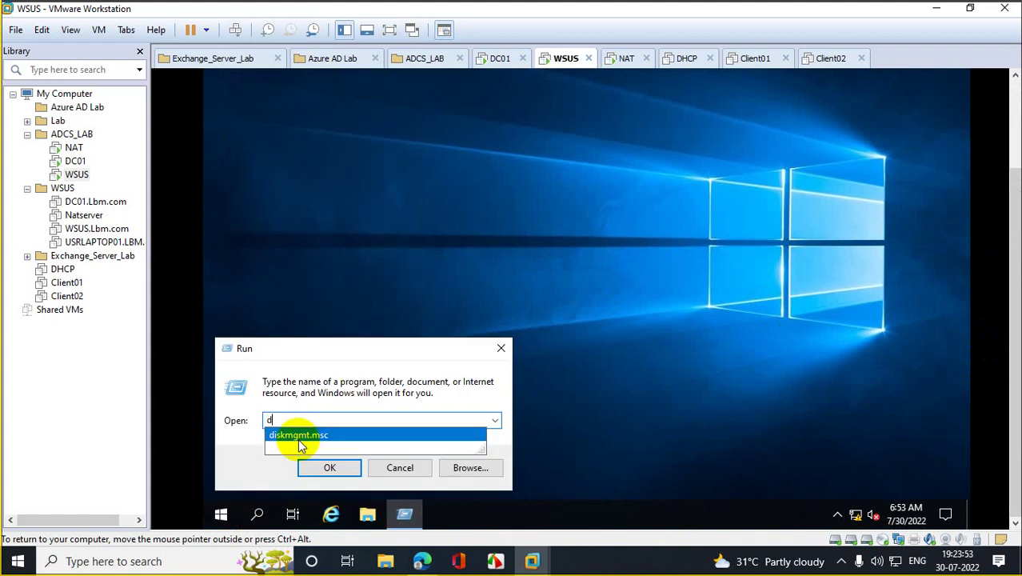
key(Return)
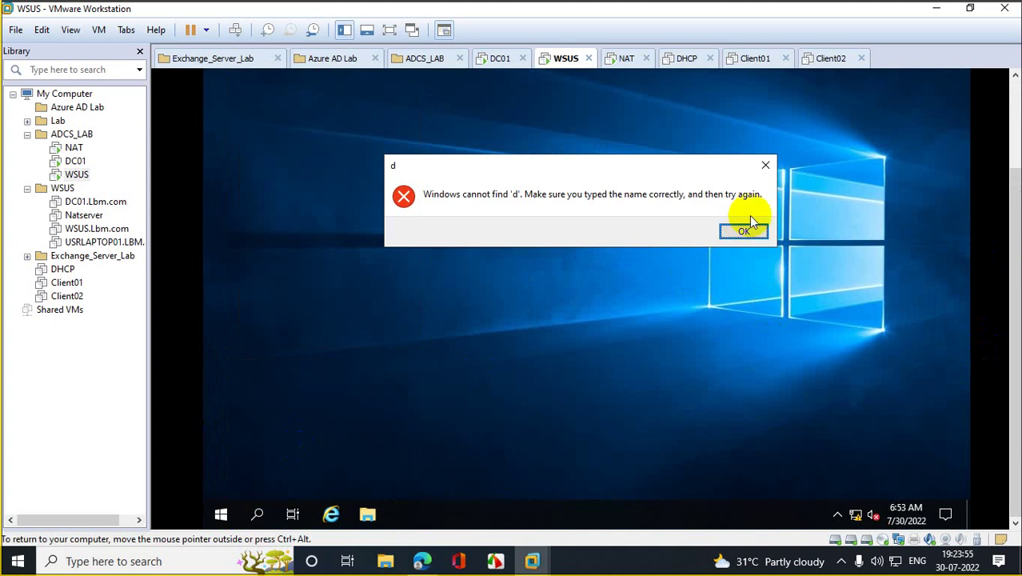
click(744, 232)
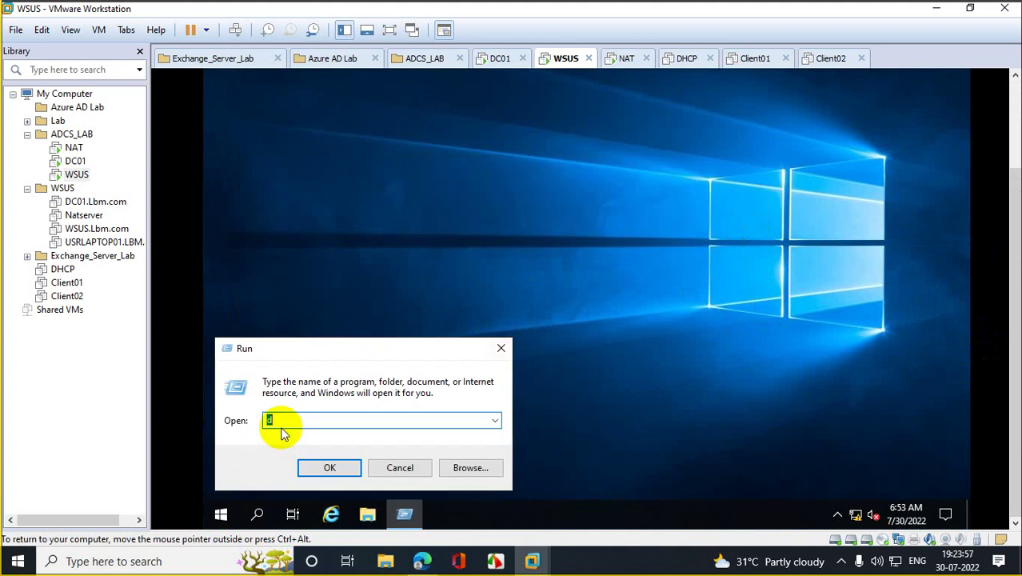
text(di)
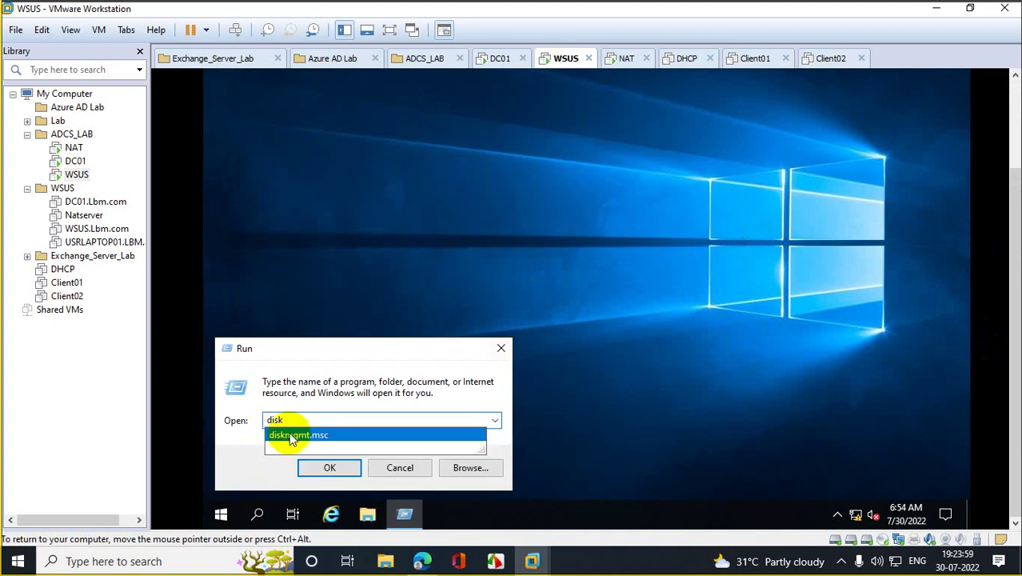
text(sk)
click(293, 435)
click(329, 467)
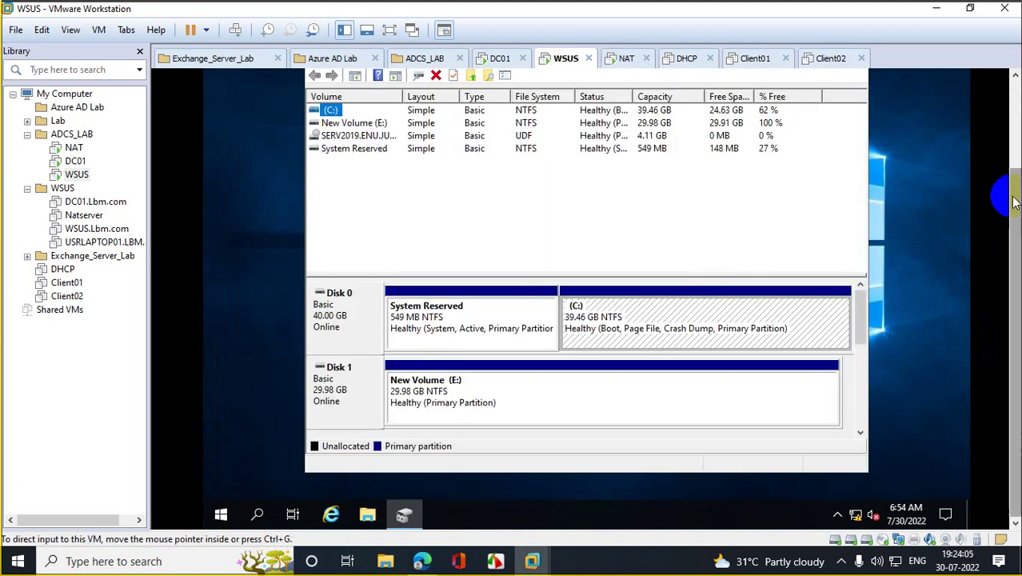
drag(1015, 201, 1014, 251)
click(817, 128)
Step: Bring Disk 2 online and initialize it with the GPT partition style
right_click(233, 382)
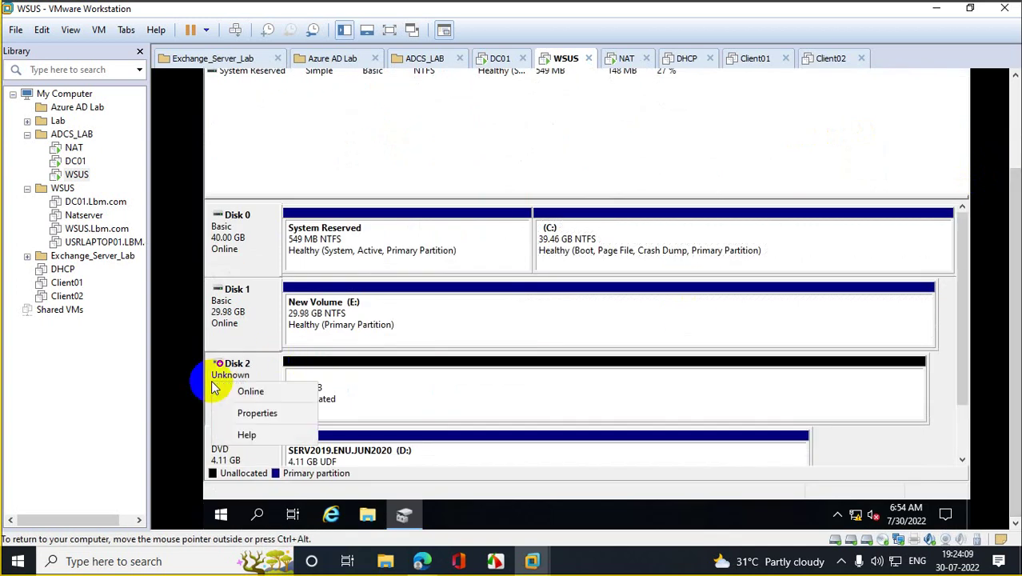
click(232, 390)
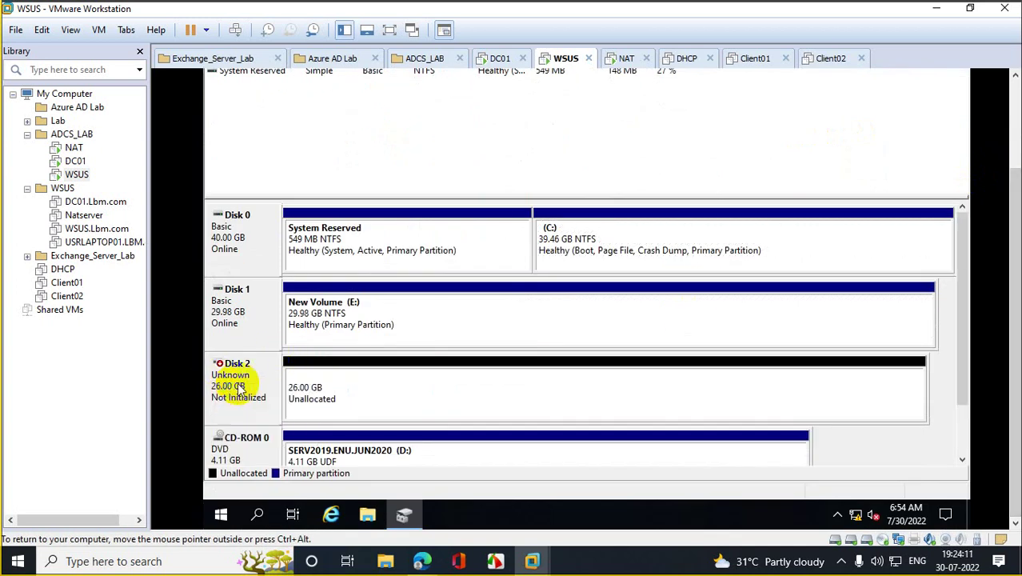
right_click(238, 388)
click(285, 392)
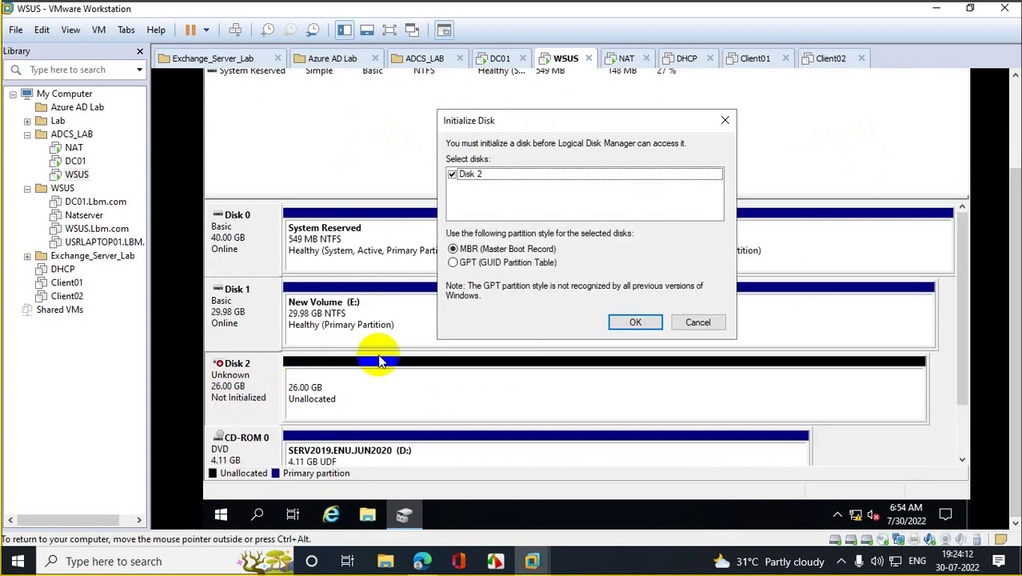
click(484, 269)
click(628, 321)
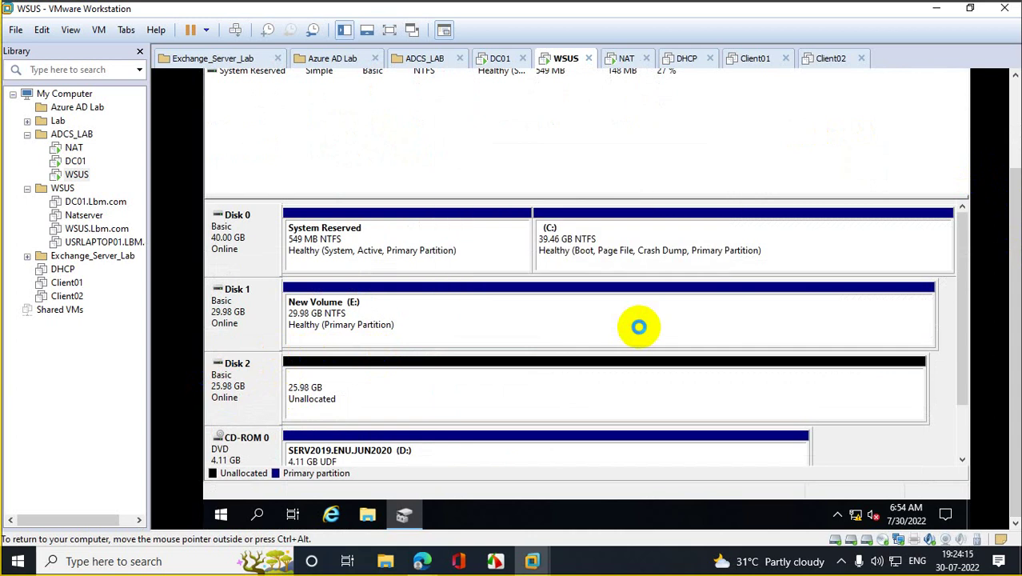
Step: Create a full-size simple volume on Disk 2 as F: with NTFS quick format, then close Disk Management
right_click(393, 370)
click(448, 384)
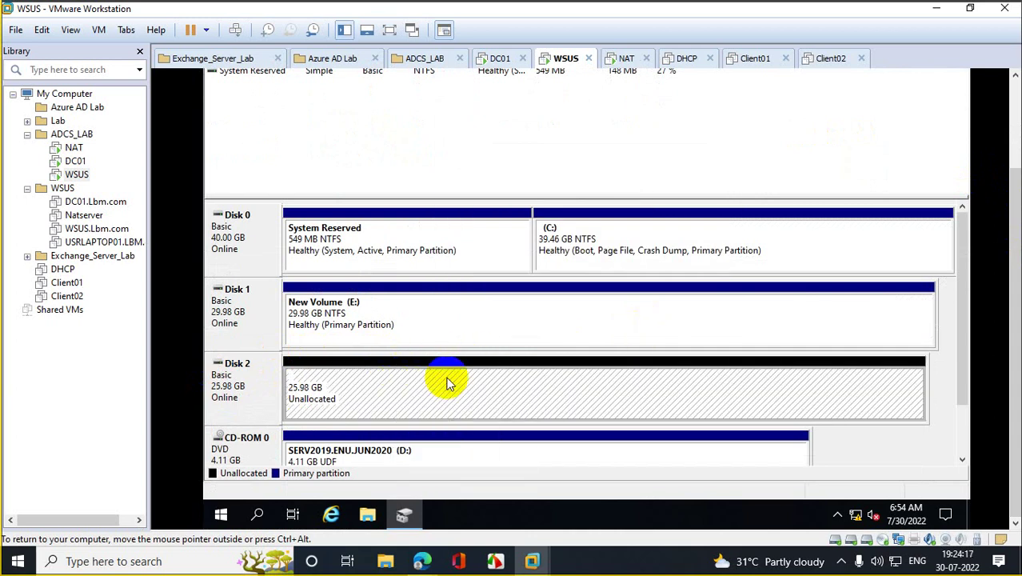
click(491, 302)
click(491, 302)
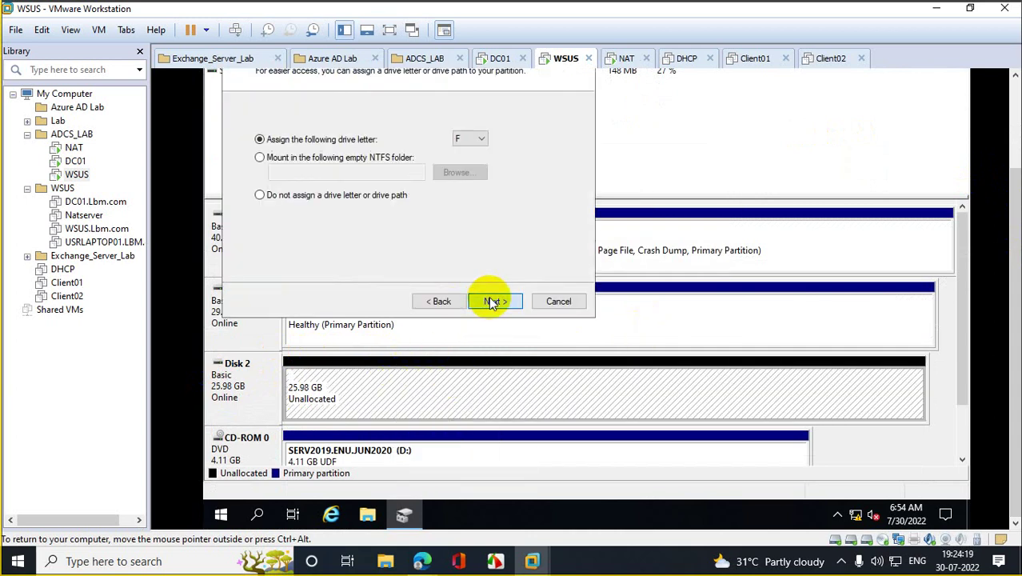
click(491, 301)
click(441, 306)
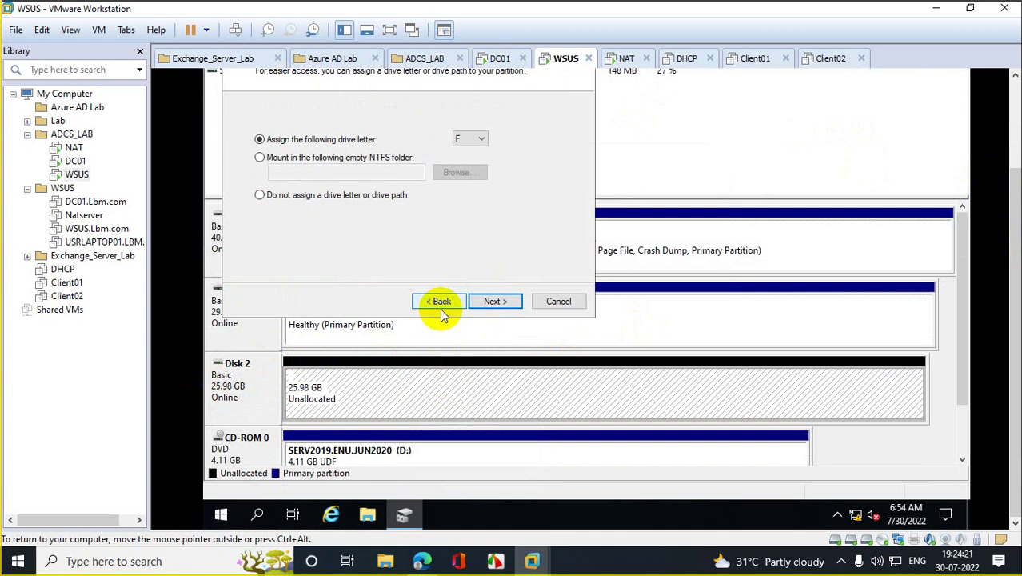
click(495, 303)
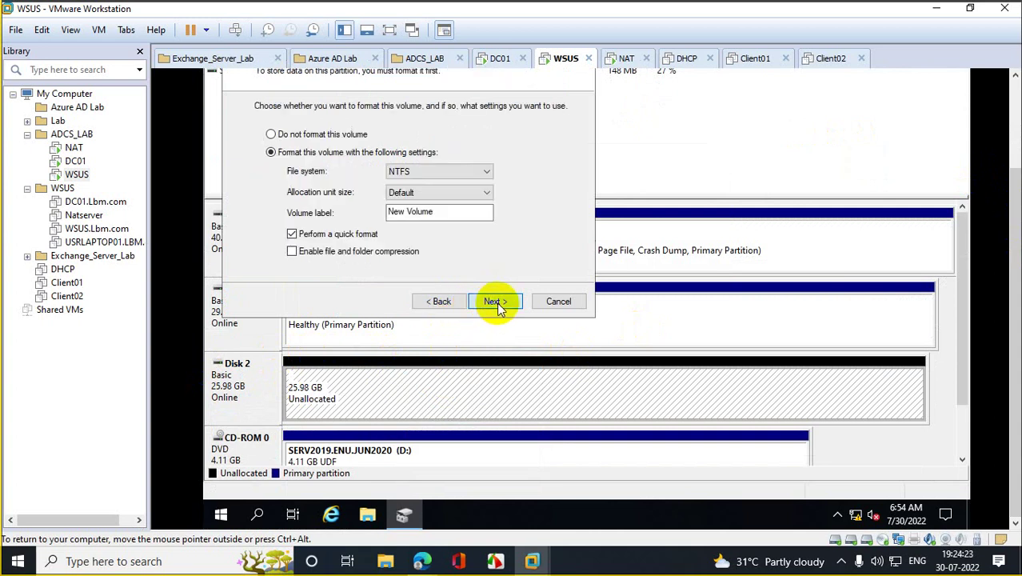
click(497, 302)
click(497, 303)
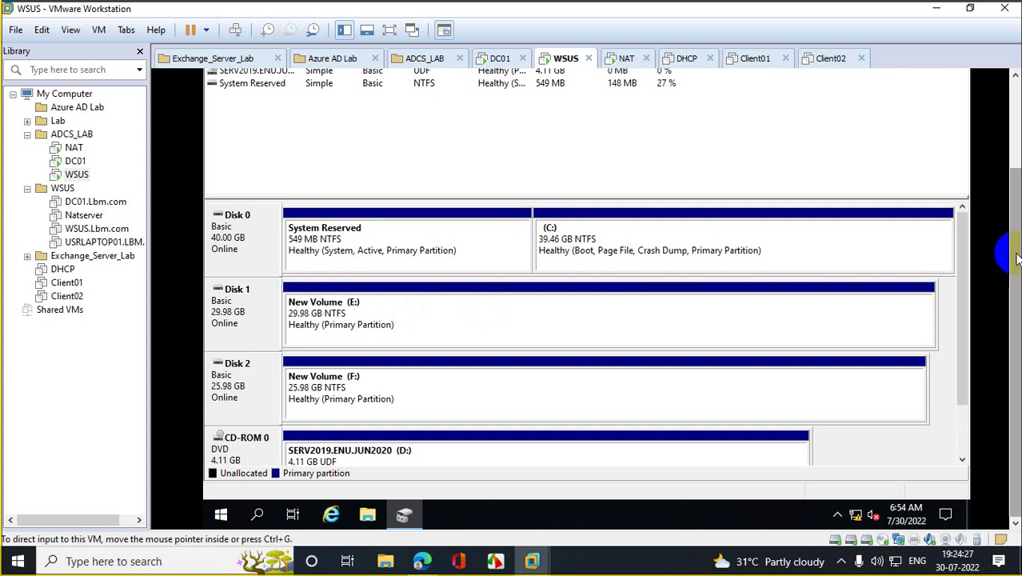
drag(1016, 258, 1010, 228)
click(952, 77)
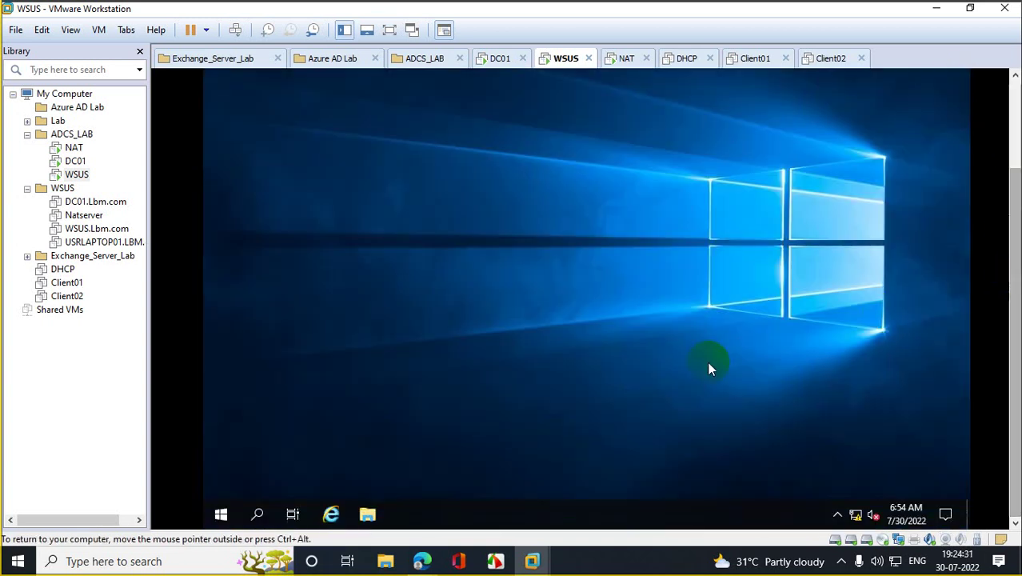
Step: Show This PC in File Explorer, listing New Volume (F:) with 25.9 GB free
click(369, 514)
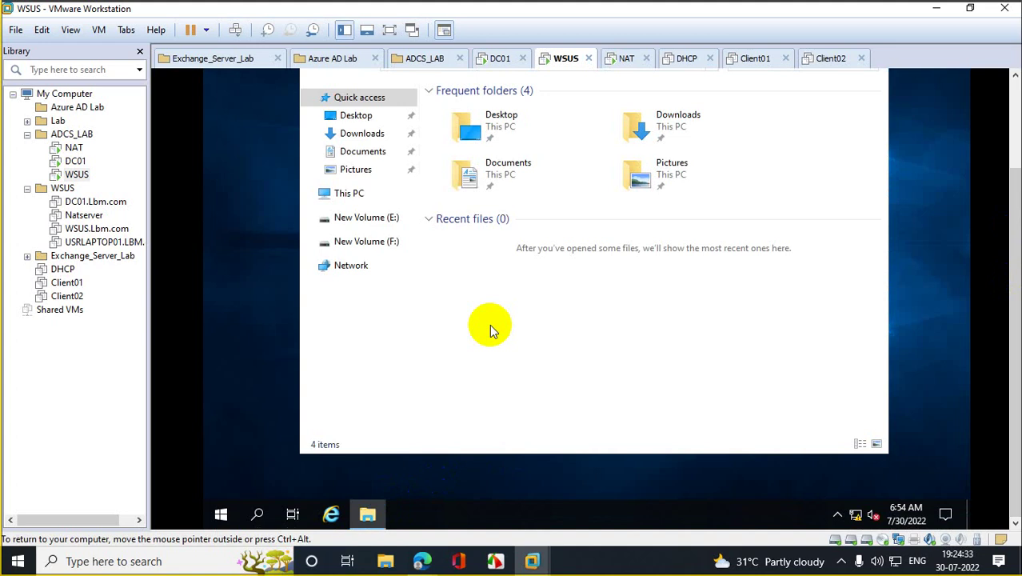
click(358, 194)
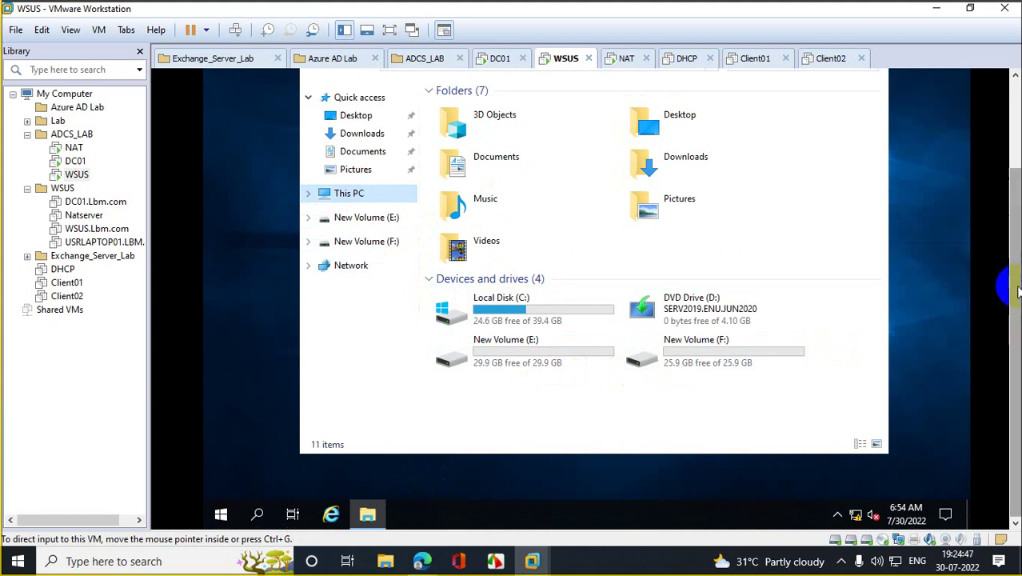
right_click(221, 513)
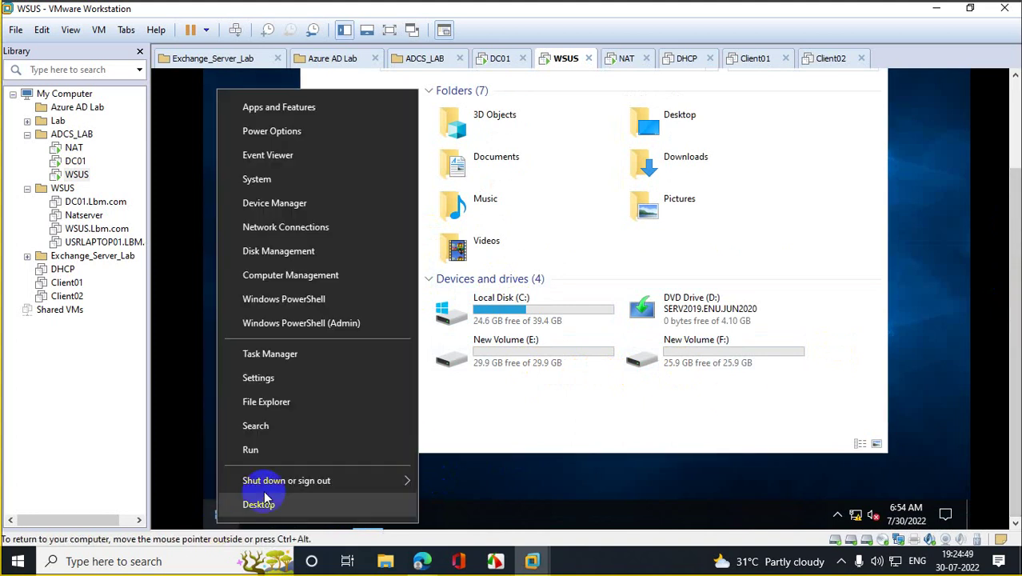
Step: Open Disk Management and take Disk 2 offline
click(290, 455)
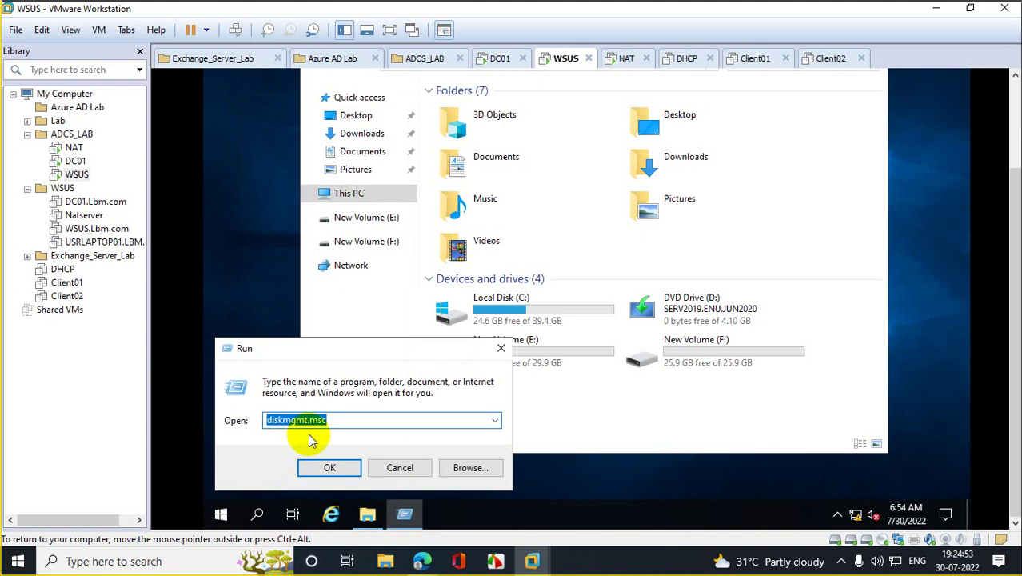
click(331, 467)
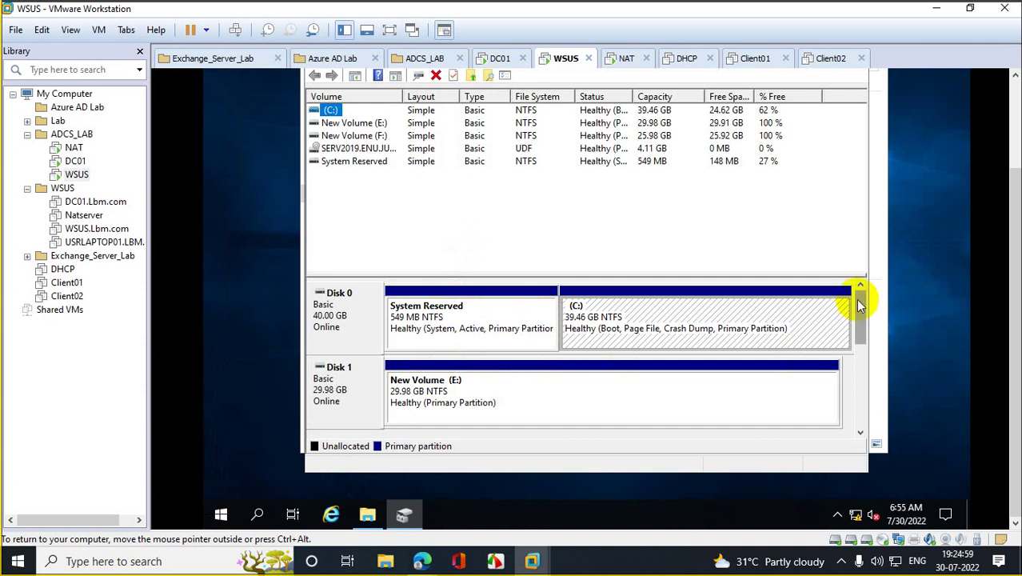
mouse_move(863, 312)
mouse_down()
mouse_move(857, 365)
mouse_move(855, 326)
mouse_up()
right_click(446, 388)
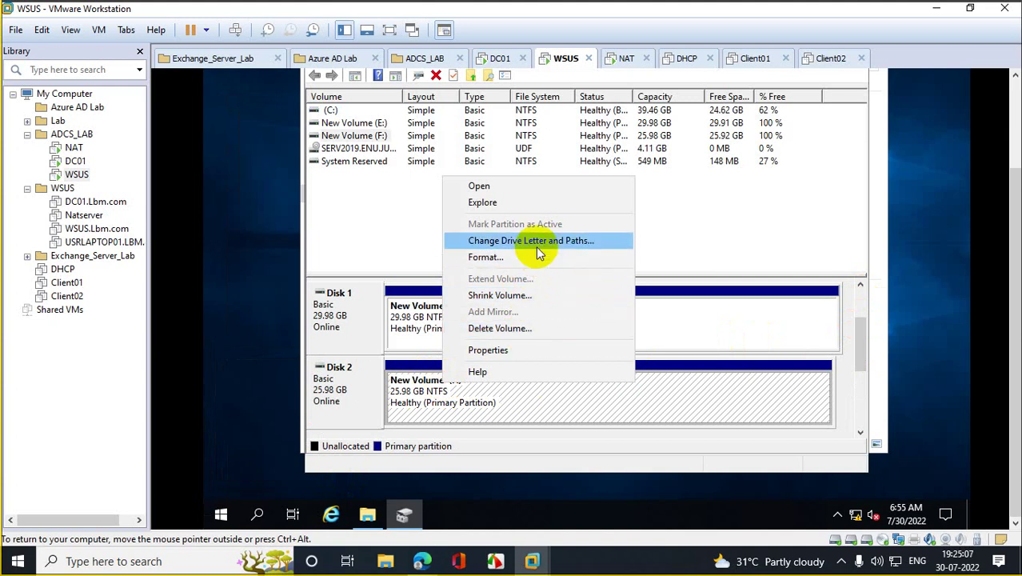
right_click(365, 375)
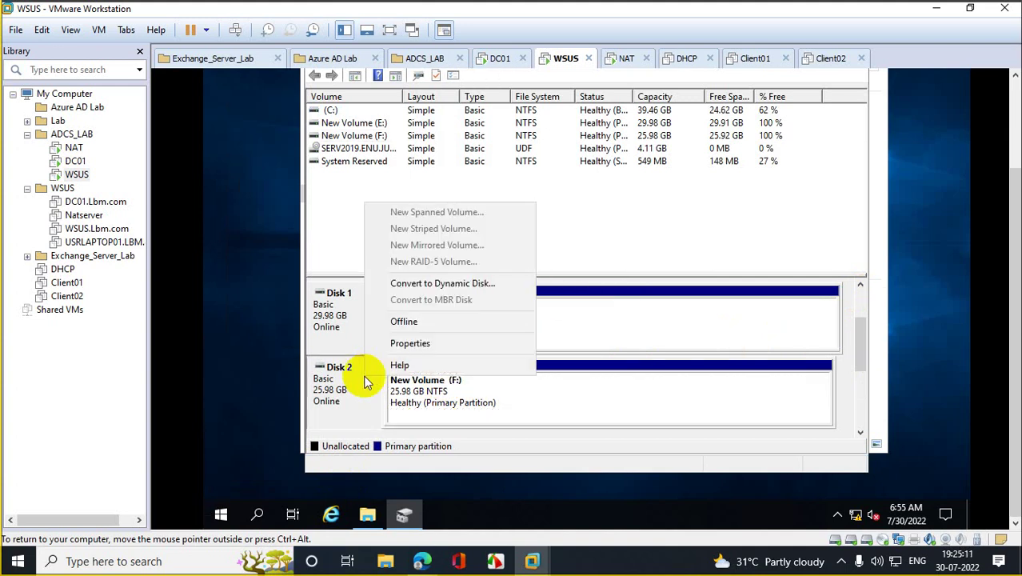
click(403, 320)
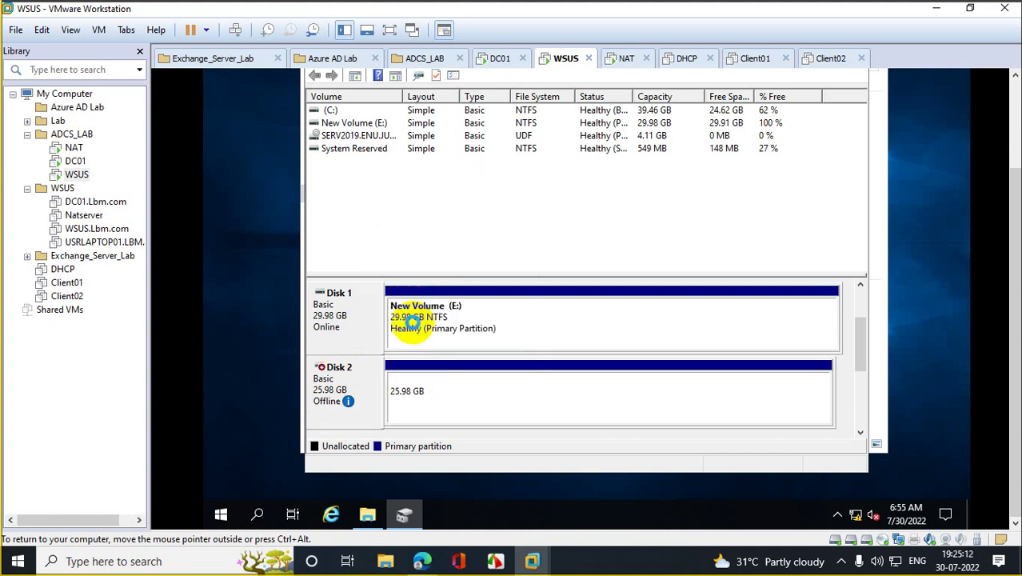
Step: Bring Disk 2 back online, close Disk Management and This PC, and open Run
right_click(404, 373)
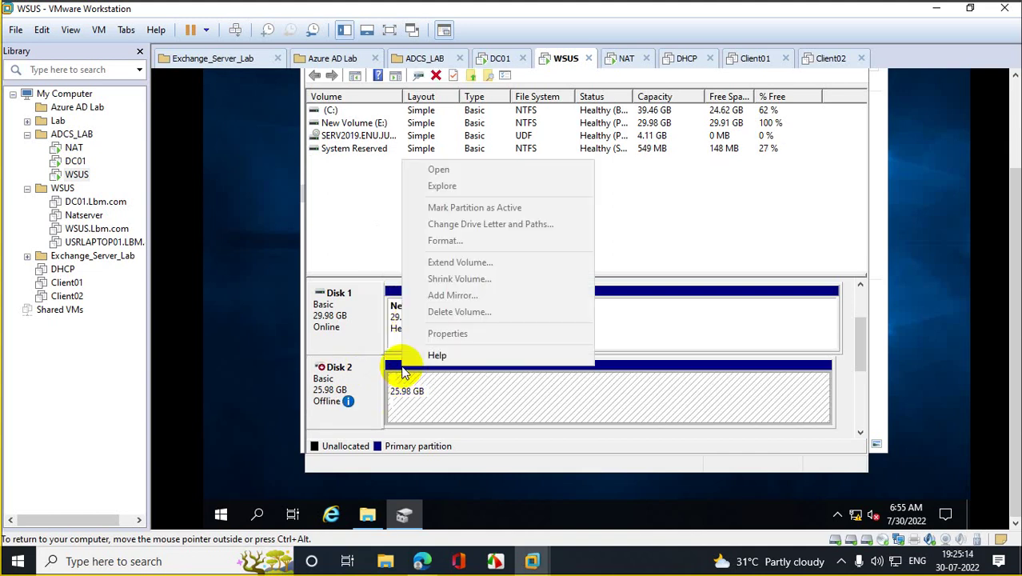
right_click(354, 375)
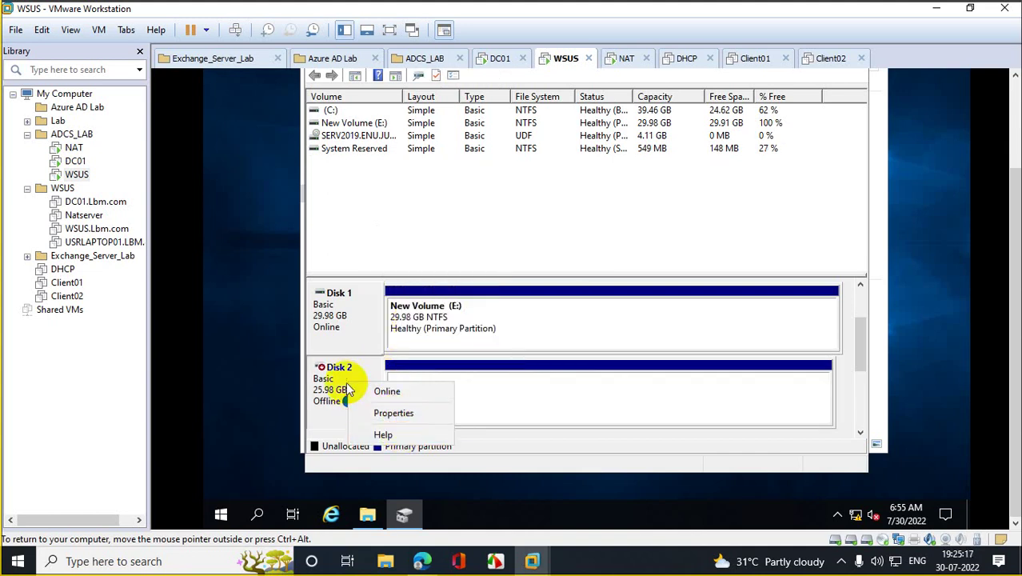
click(388, 391)
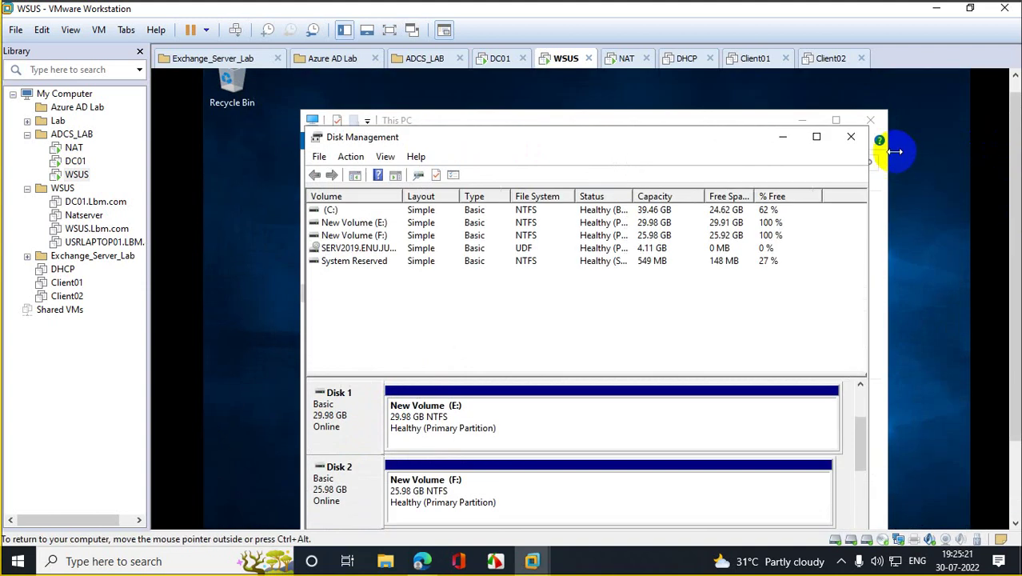
click(851, 137)
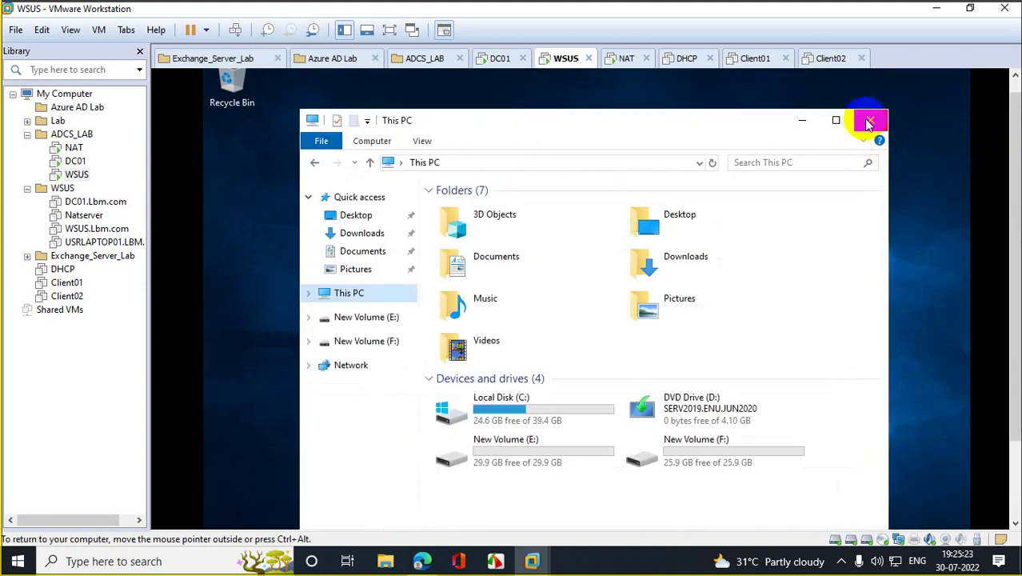
click(869, 121)
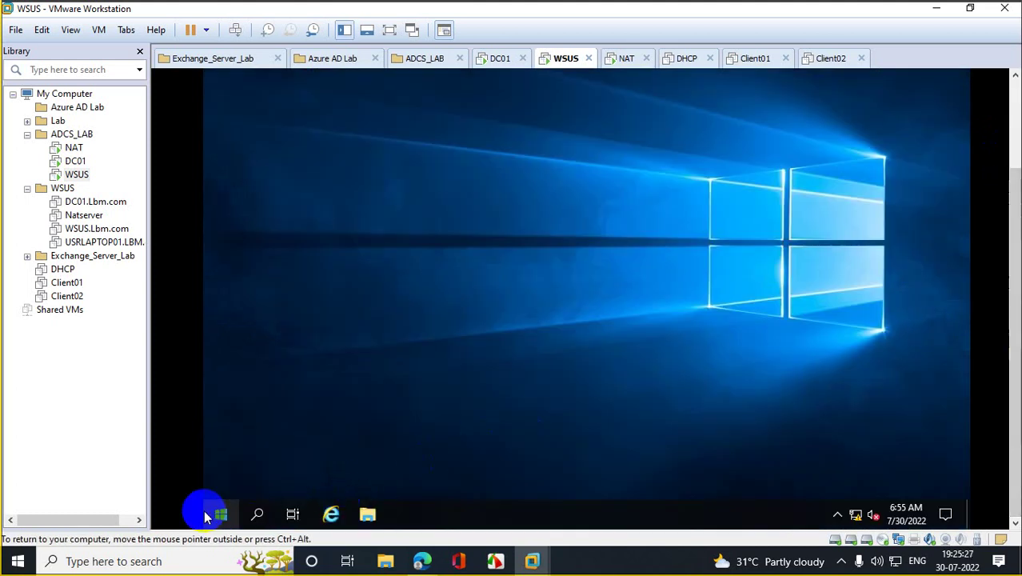
right_click(222, 518)
click(266, 447)
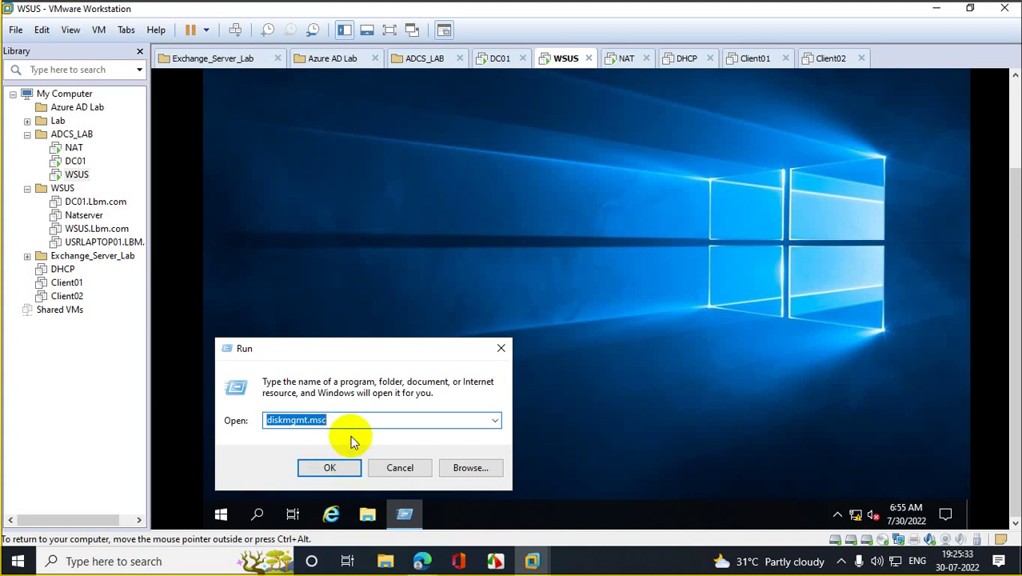
Step: Start Server Manager, then launch Internet Explorer declining the recommended settings
text(servermanager)
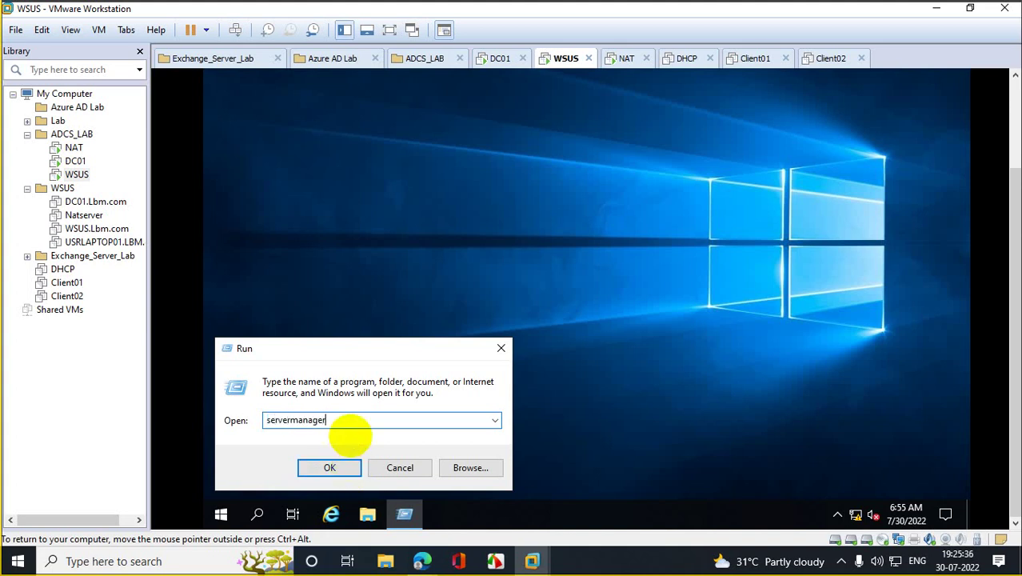
key(Return)
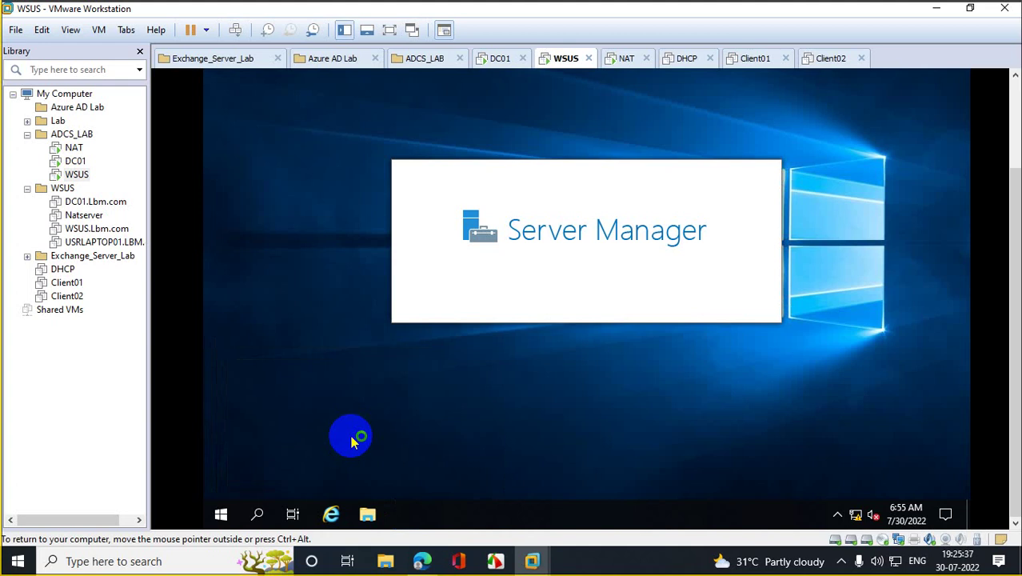
click(332, 513)
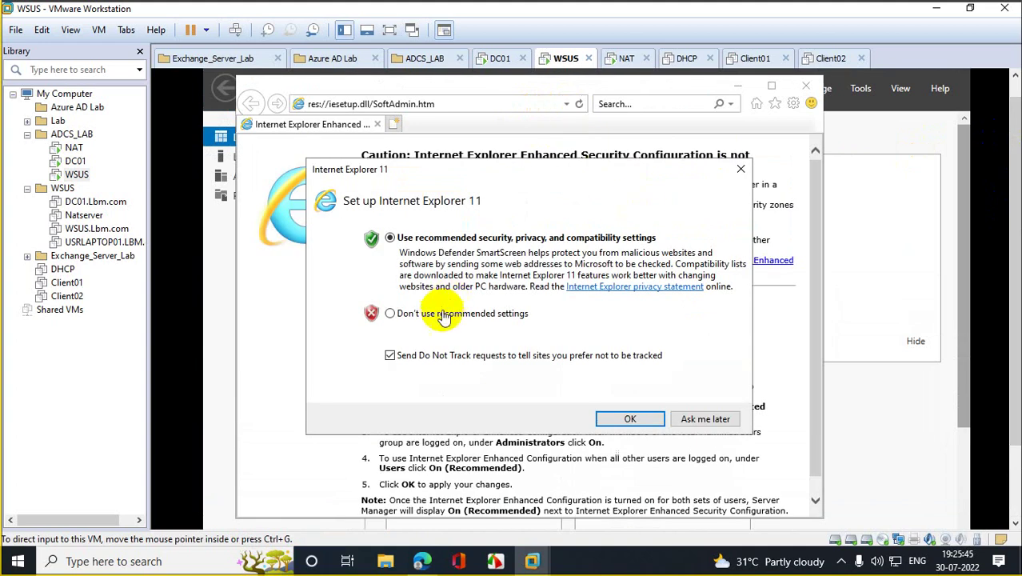
click(392, 313)
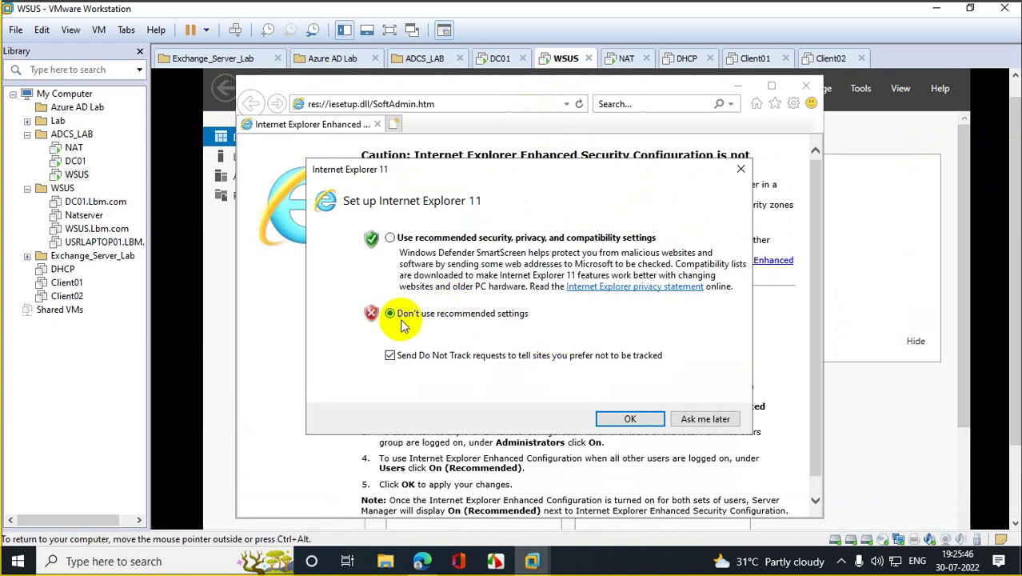
click(630, 419)
Step: Load the go.microsoft.com link from address history and maximize Internet Explorer
click(567, 104)
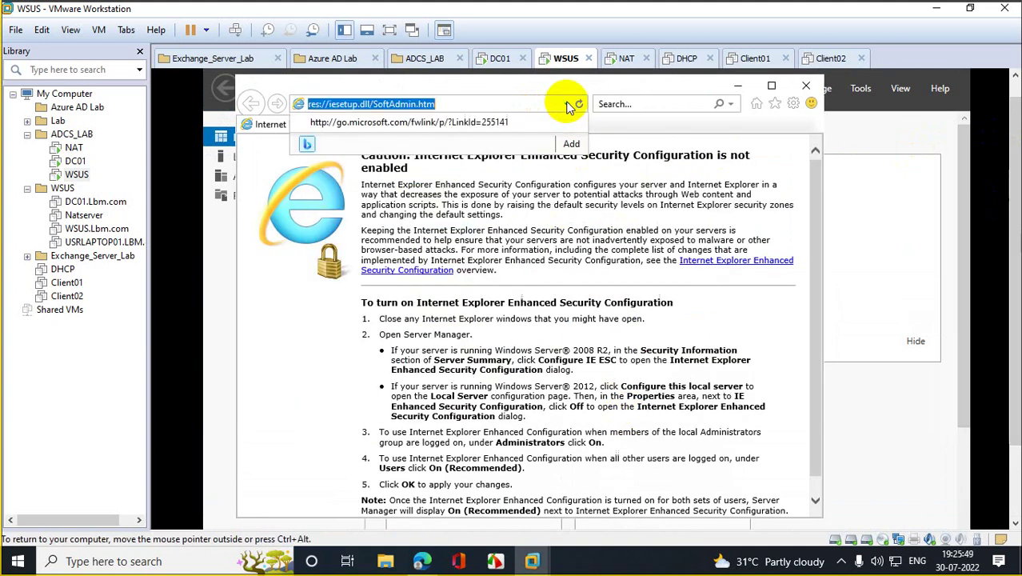
click(428, 123)
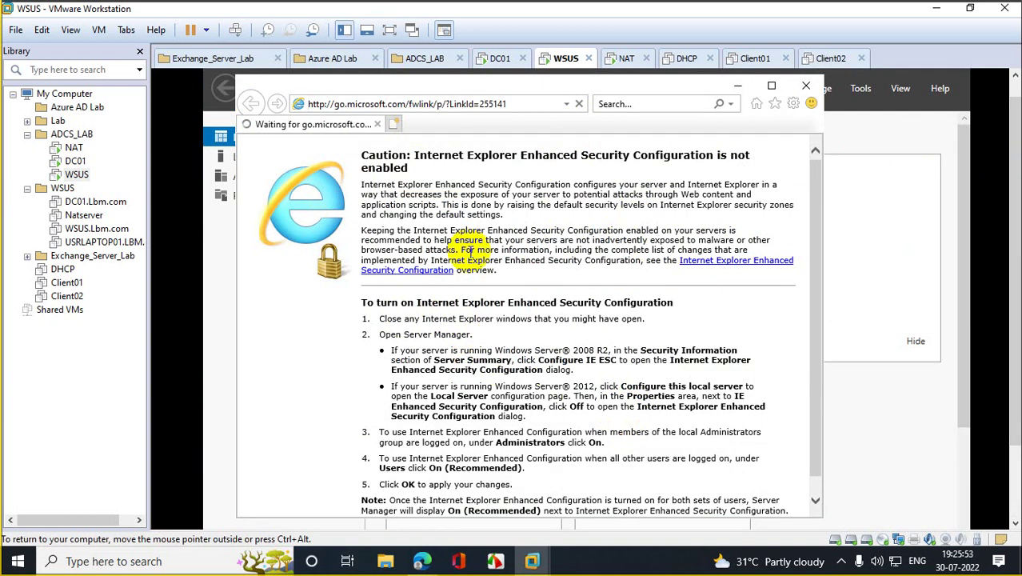
click(771, 86)
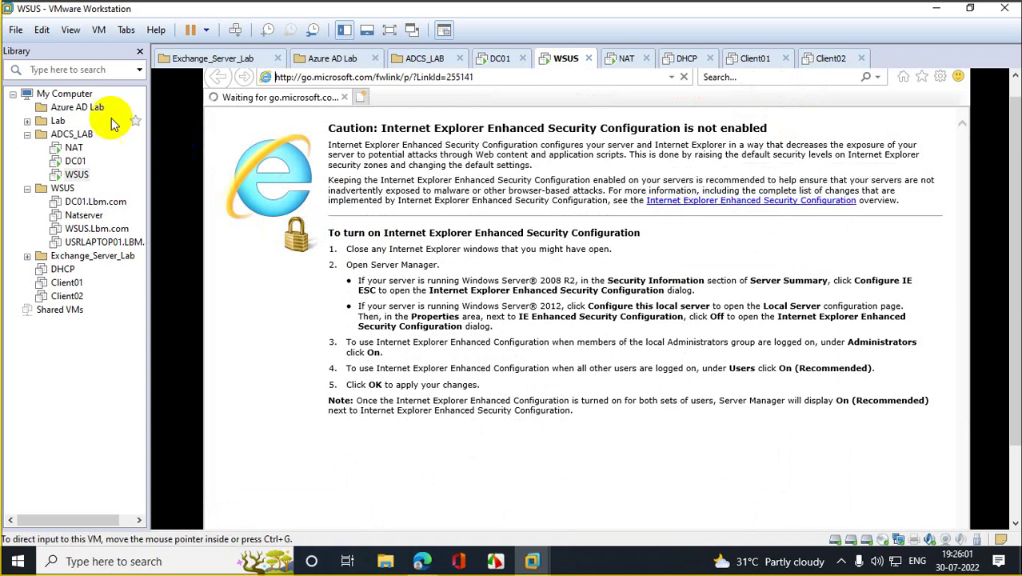
Step: Open VMware Preferences, close them unchanged, and browse the Edit menu for network settings
click(16, 30)
click(37, 30)
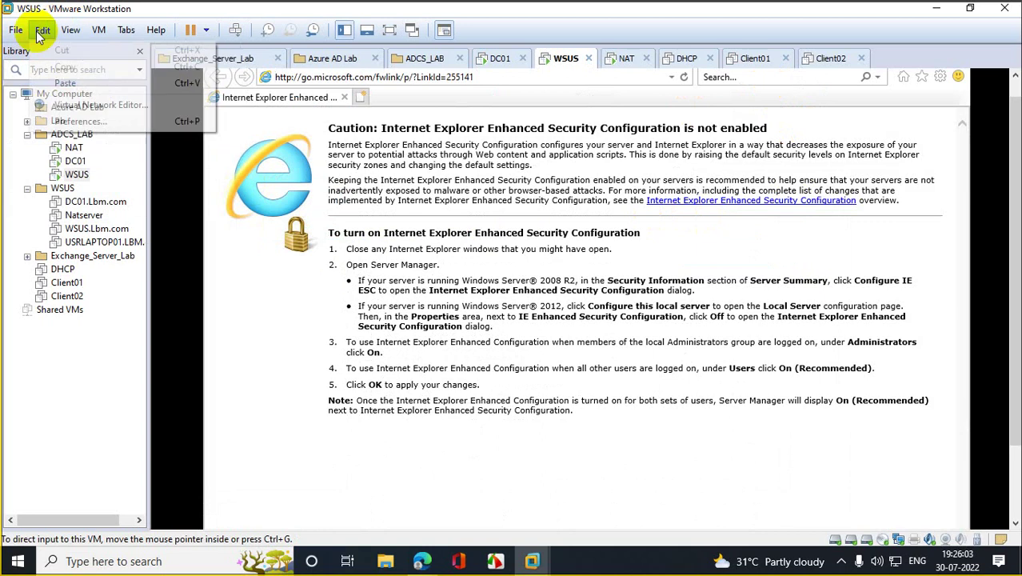
click(39, 30)
click(78, 122)
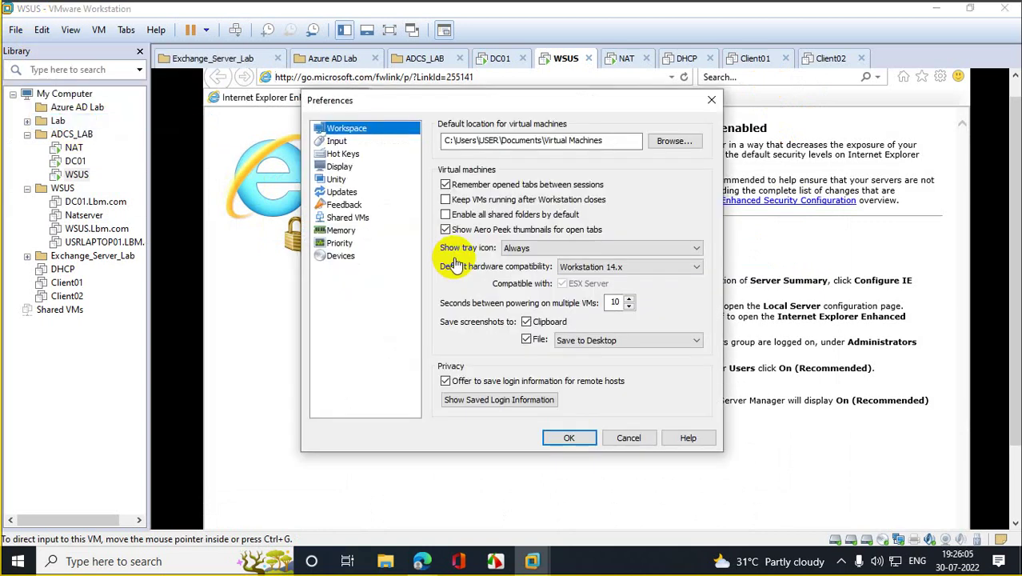
click(711, 100)
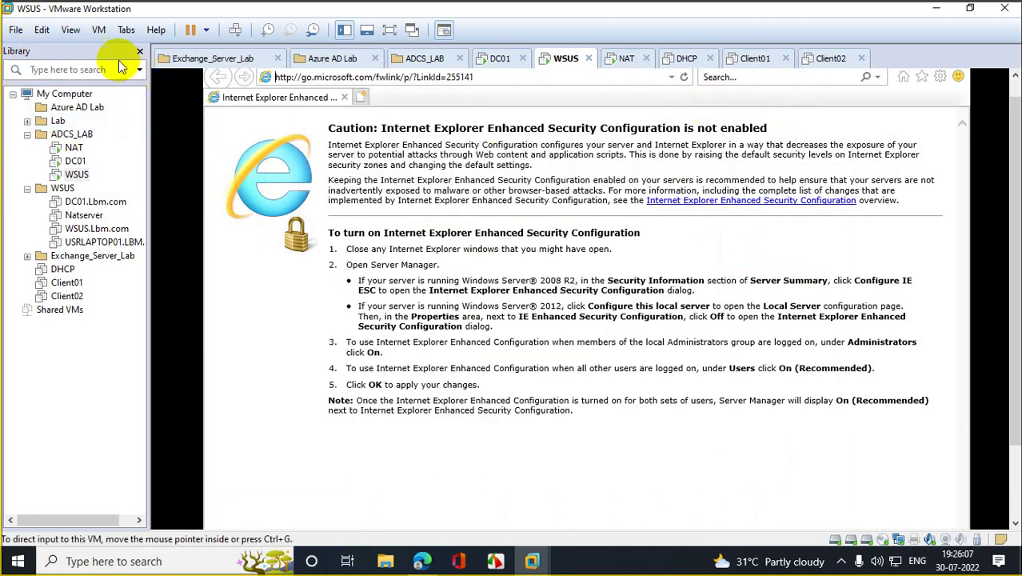
click(41, 30)
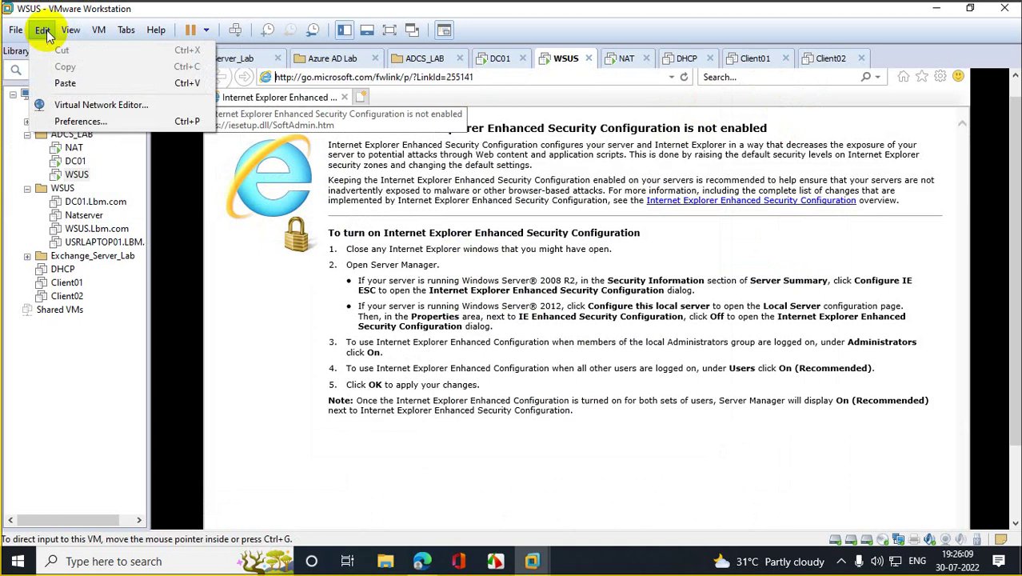
click(78, 106)
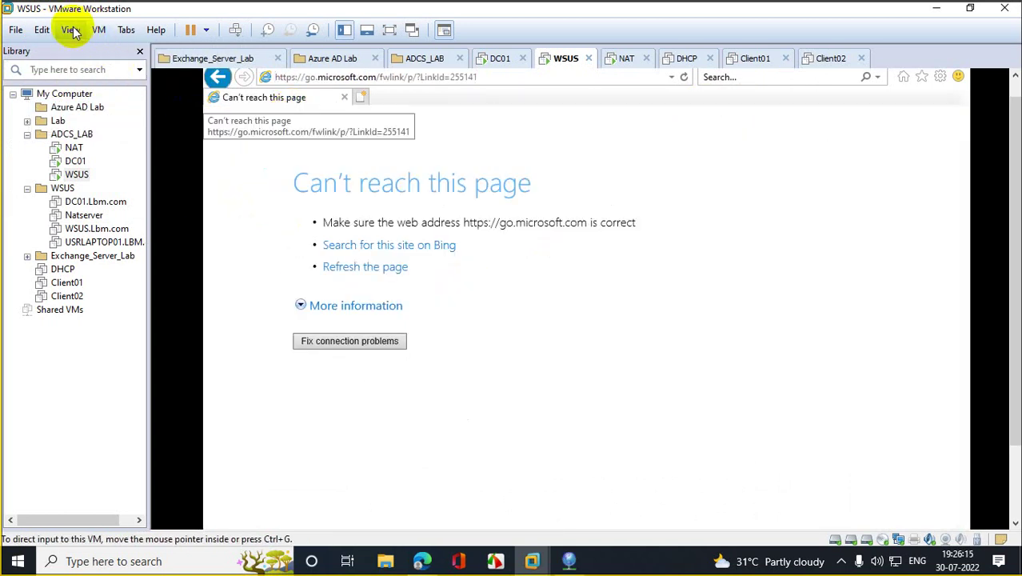
Step: Add VMnet0 in the Virtual Network Editor and request administrator rights to change settings
click(41, 31)
click(92, 104)
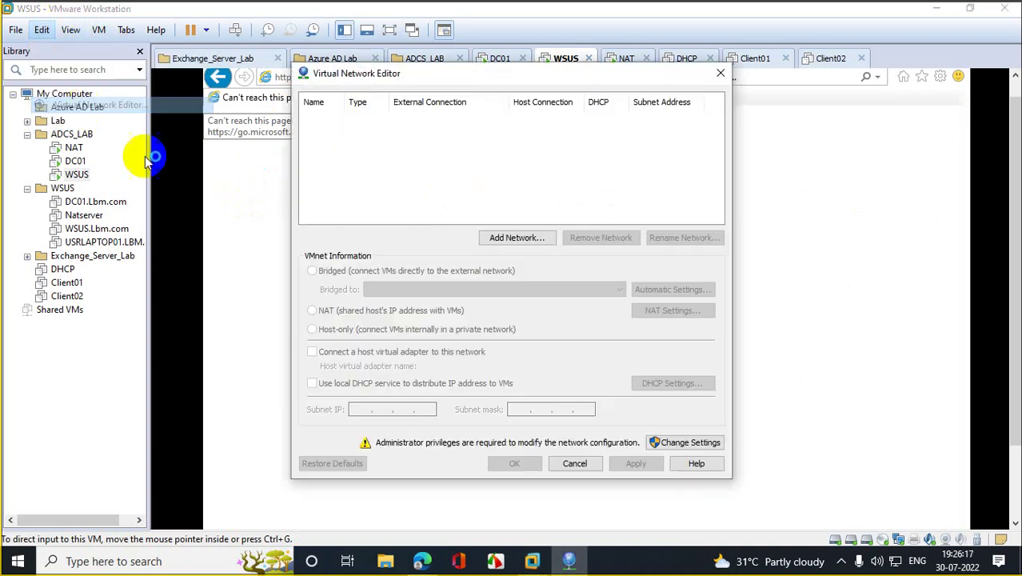
click(512, 238)
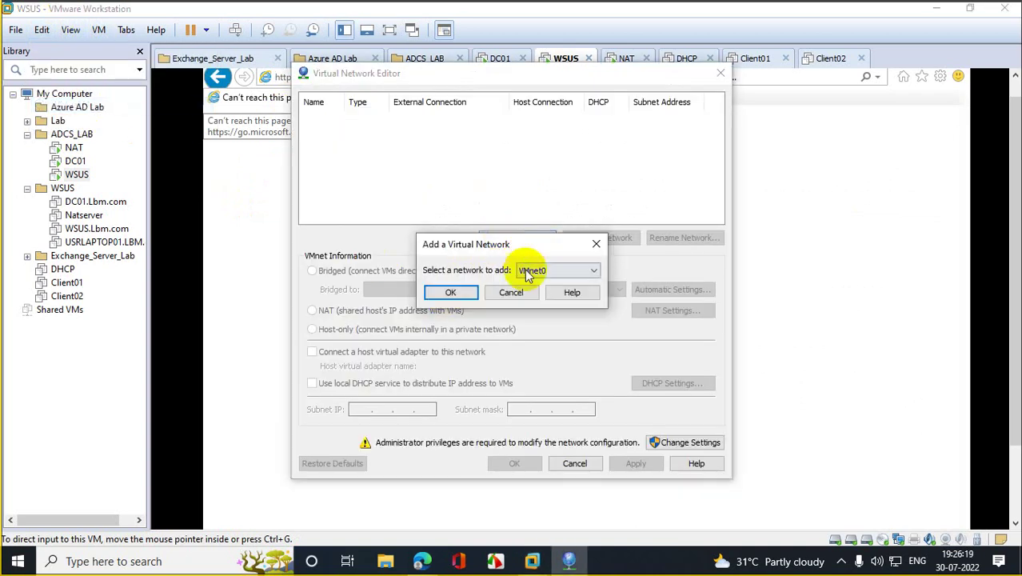
click(453, 292)
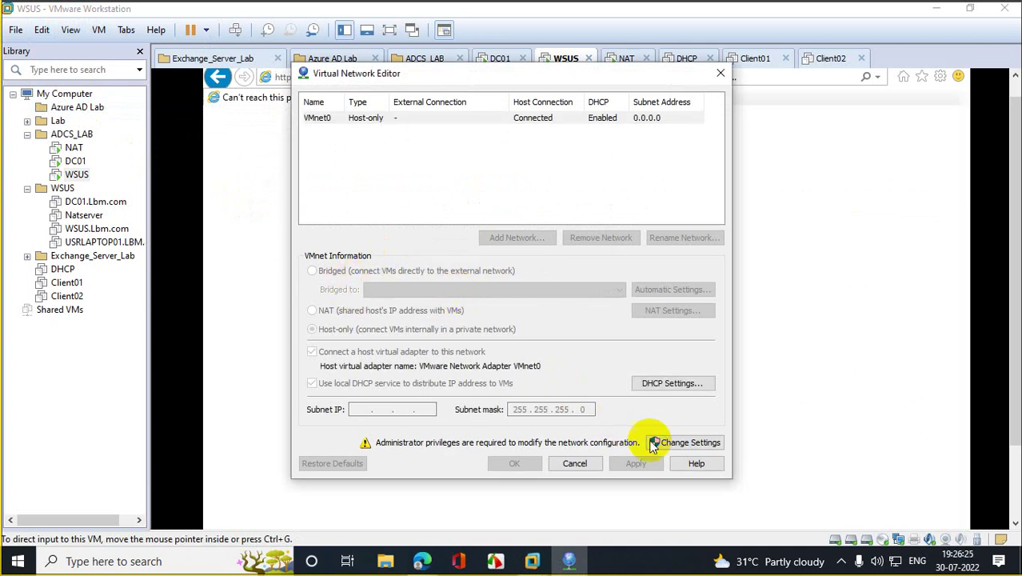
click(685, 444)
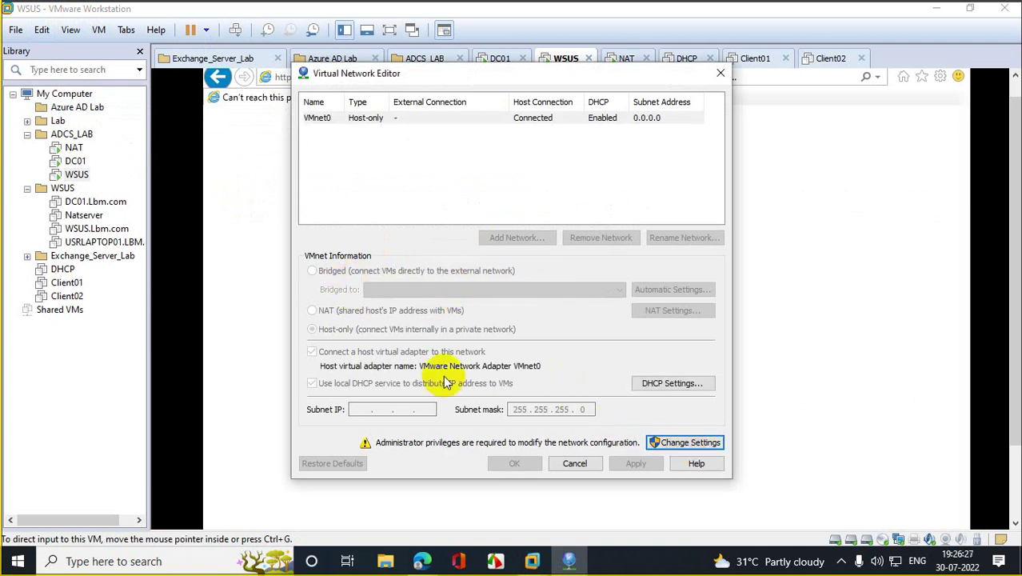
click(69, 28)
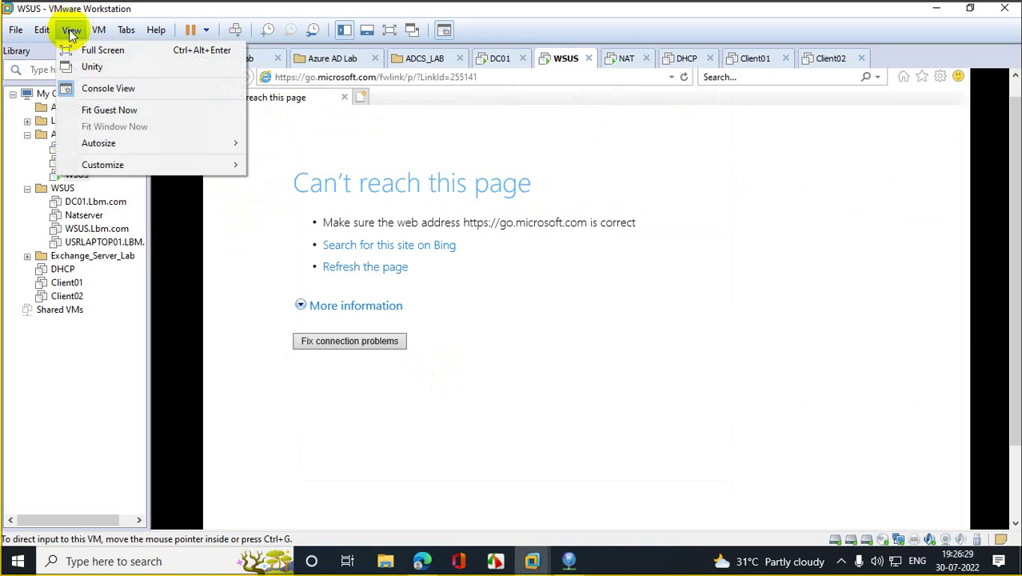
click(101, 106)
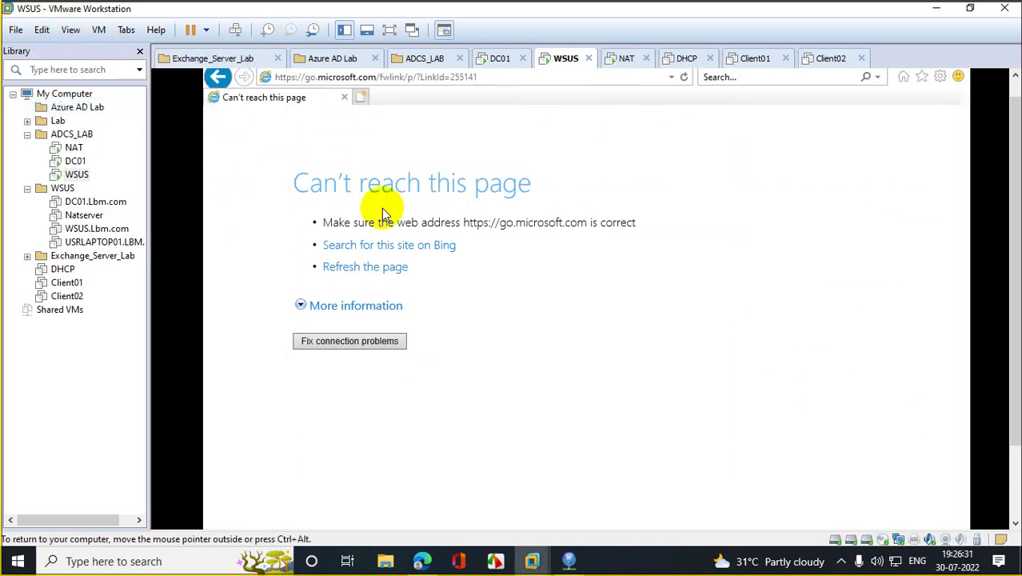
Step: Add VMnet0 again, set it to Bridged, and apply the change
click(571, 547)
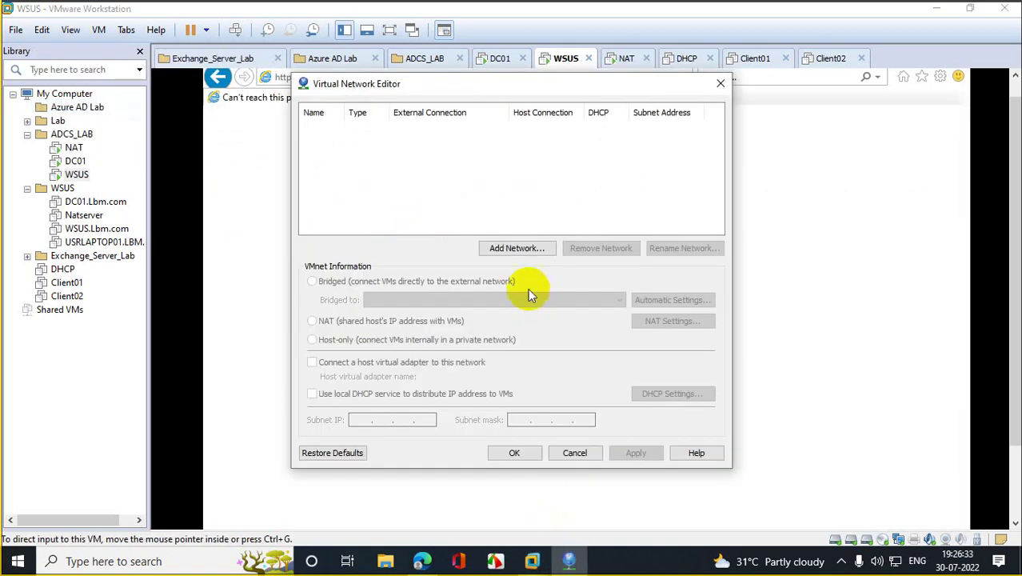
click(517, 248)
click(451, 293)
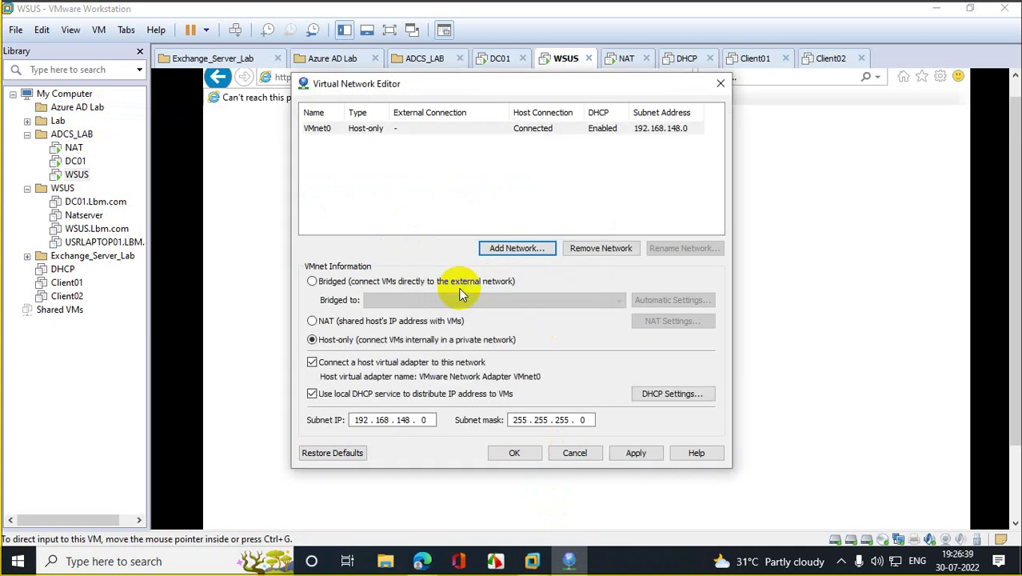
click(331, 284)
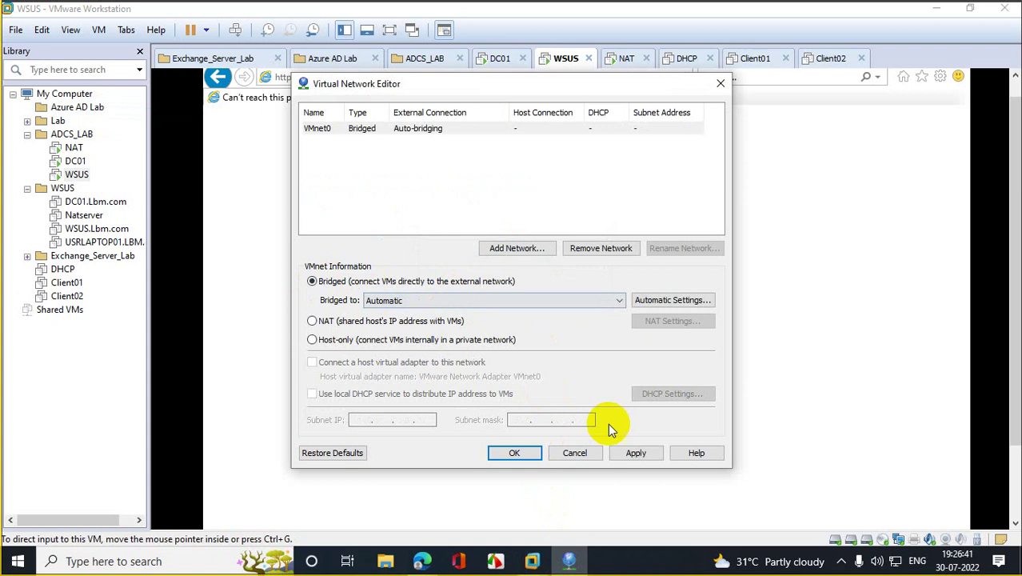
click(636, 454)
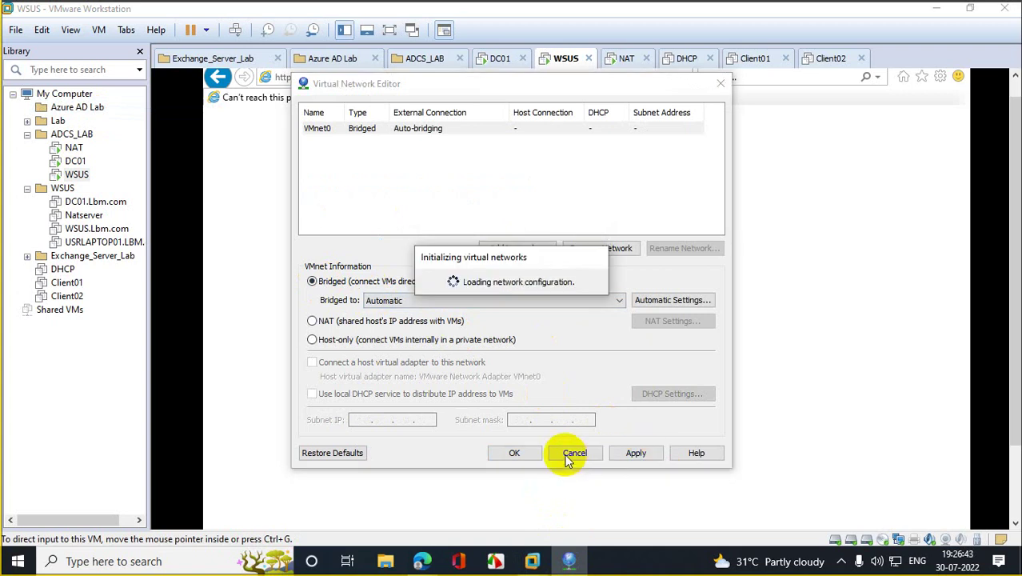
click(518, 454)
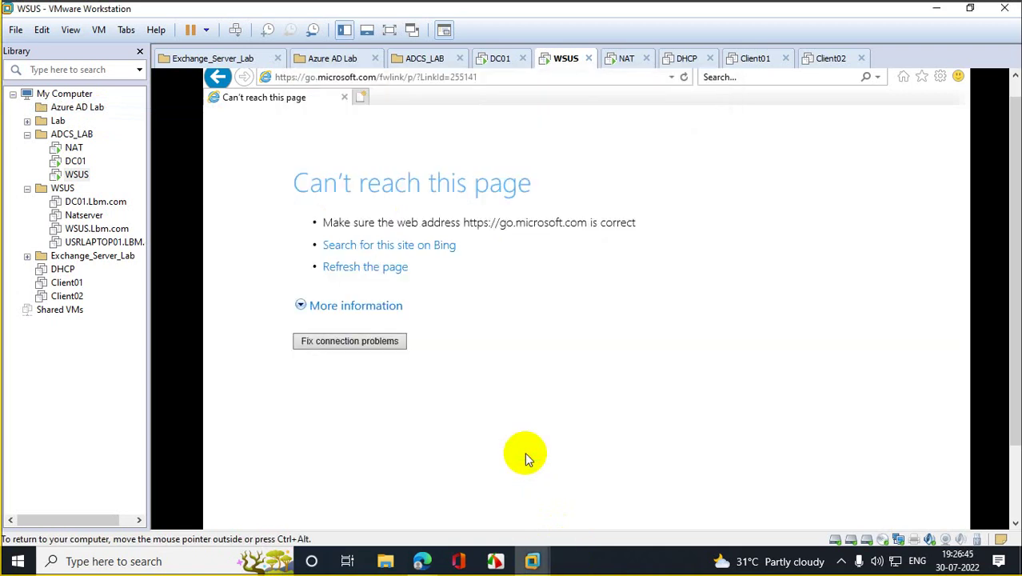
Step: Relaunch the Virtual Network Editor with administrator rights
click(67, 32)
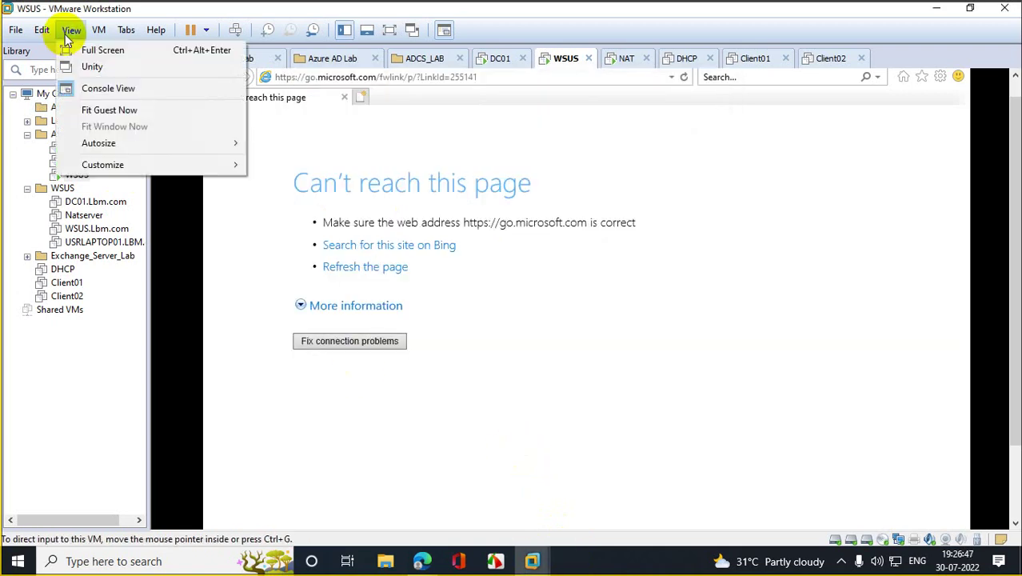
click(530, 282)
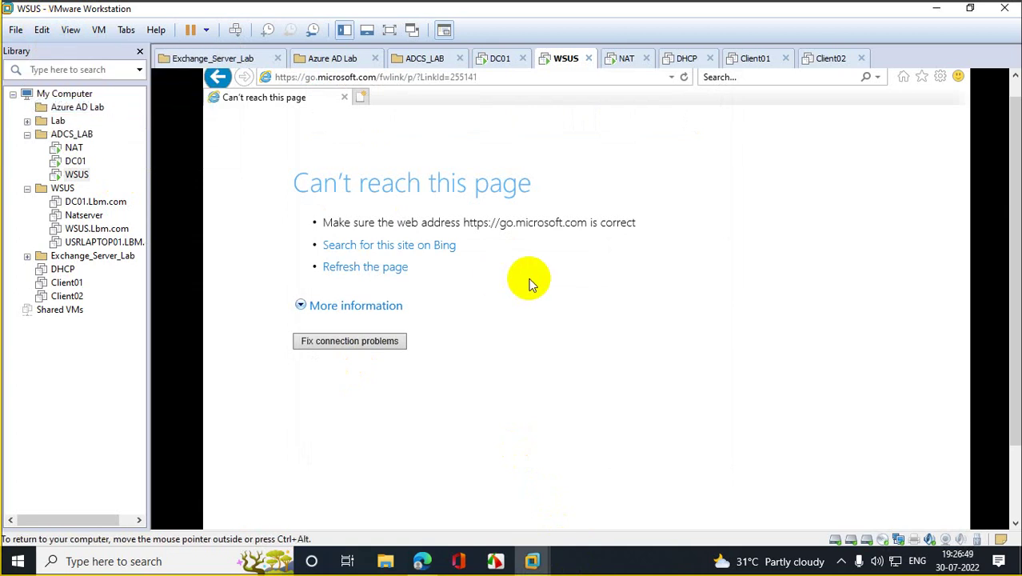
click(569, 561)
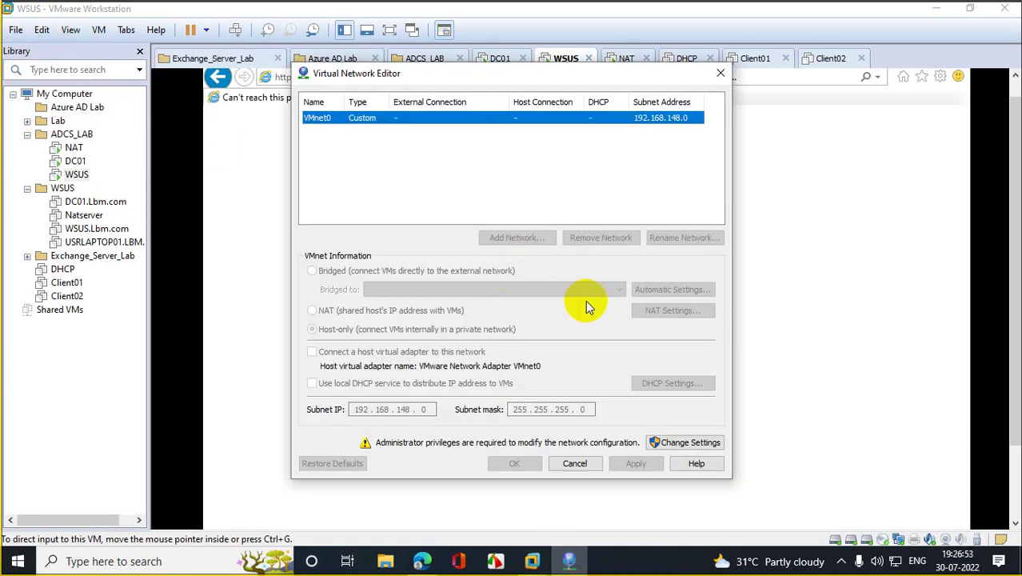
click(707, 444)
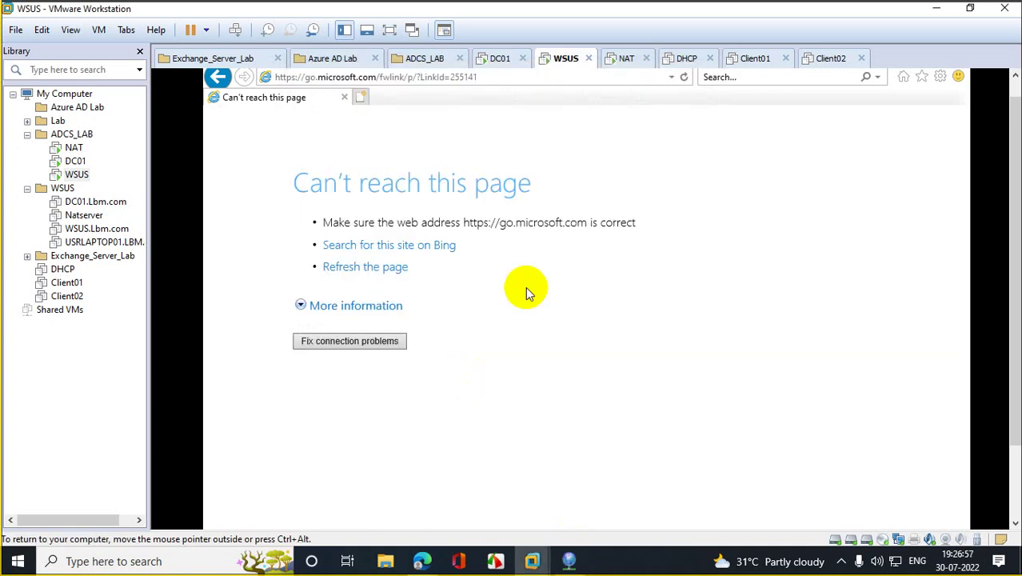
click(179, 133)
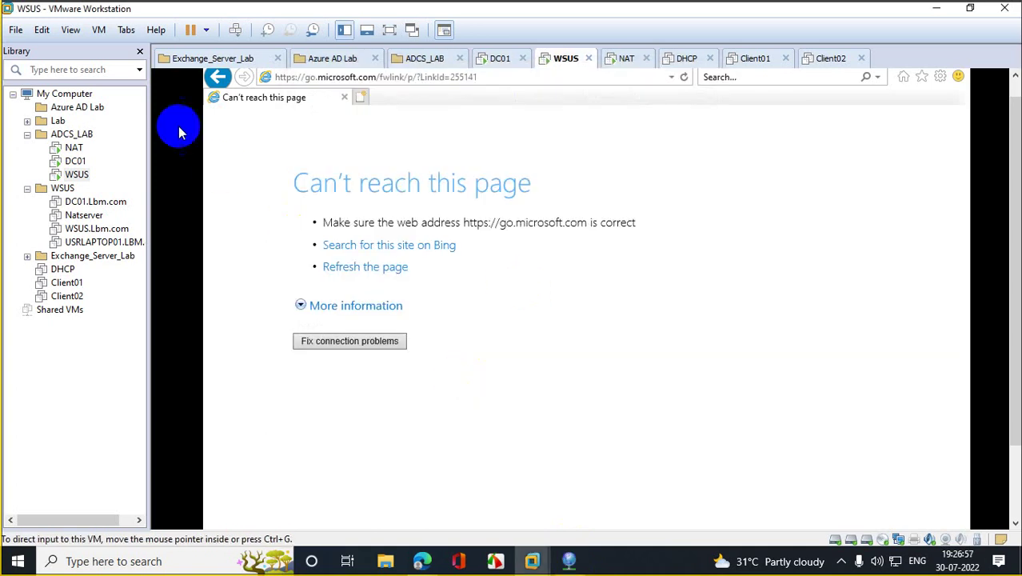
click(71, 29)
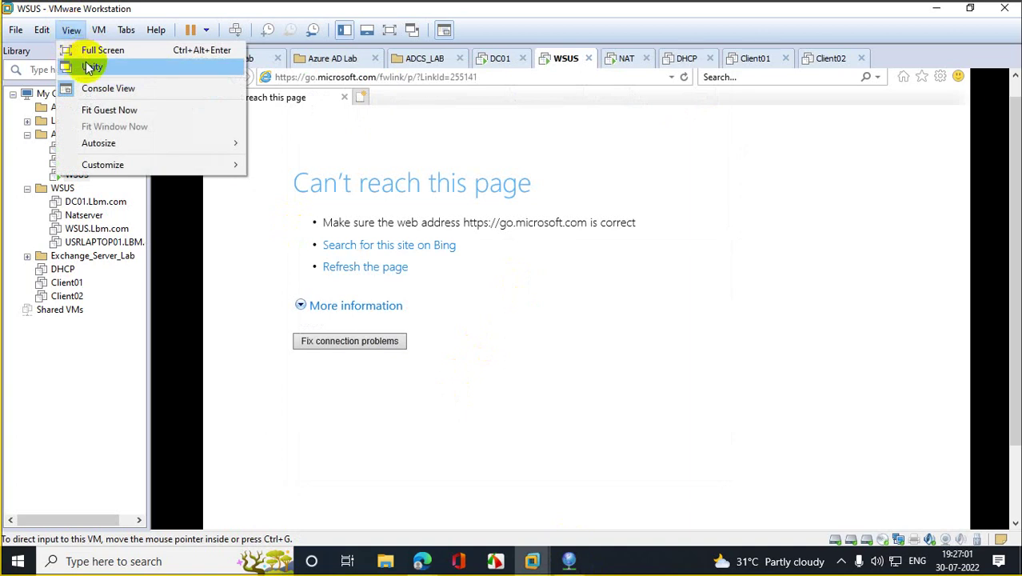
mouse_move(41, 30)
click(70, 104)
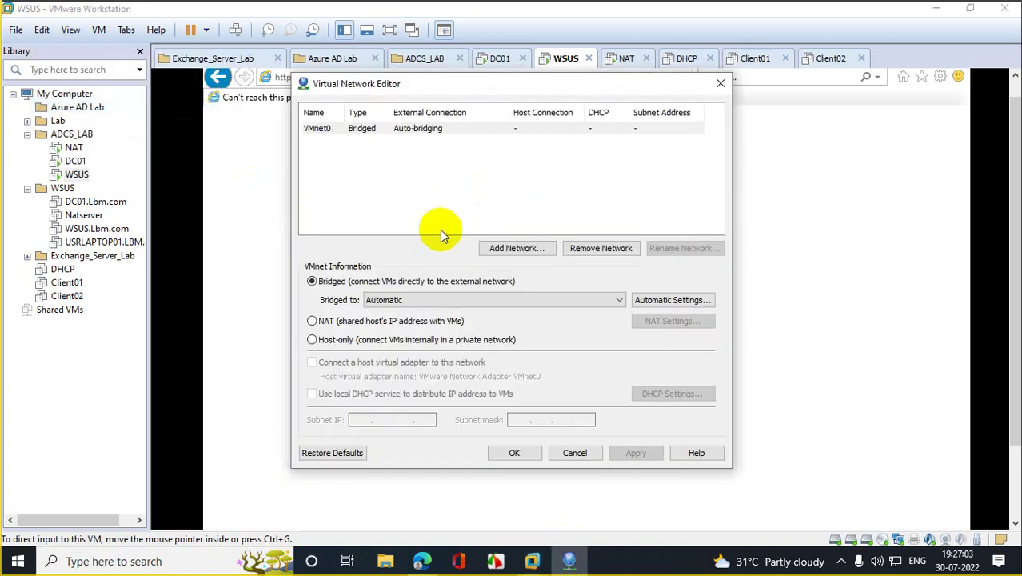
click(551, 130)
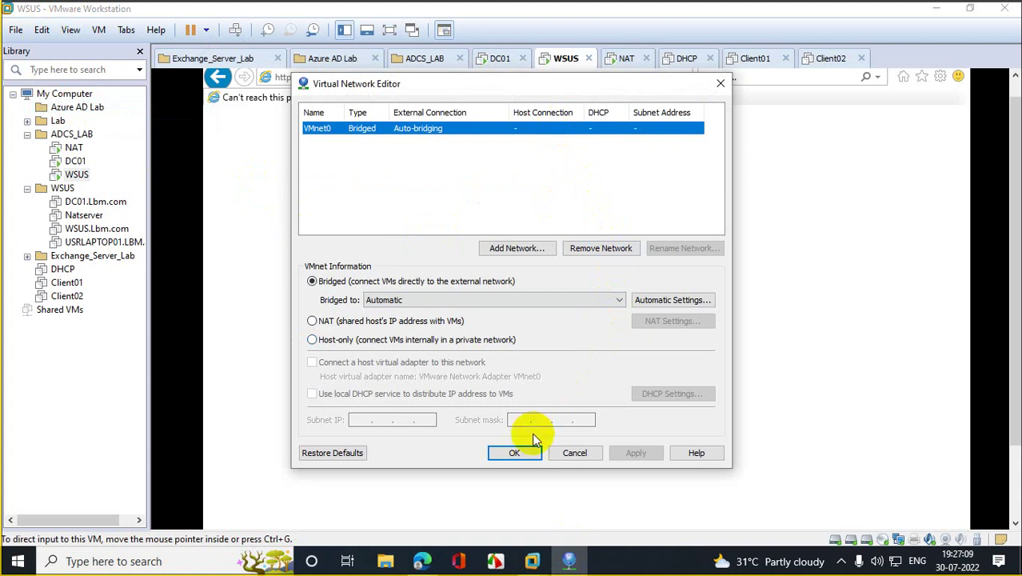
click(518, 452)
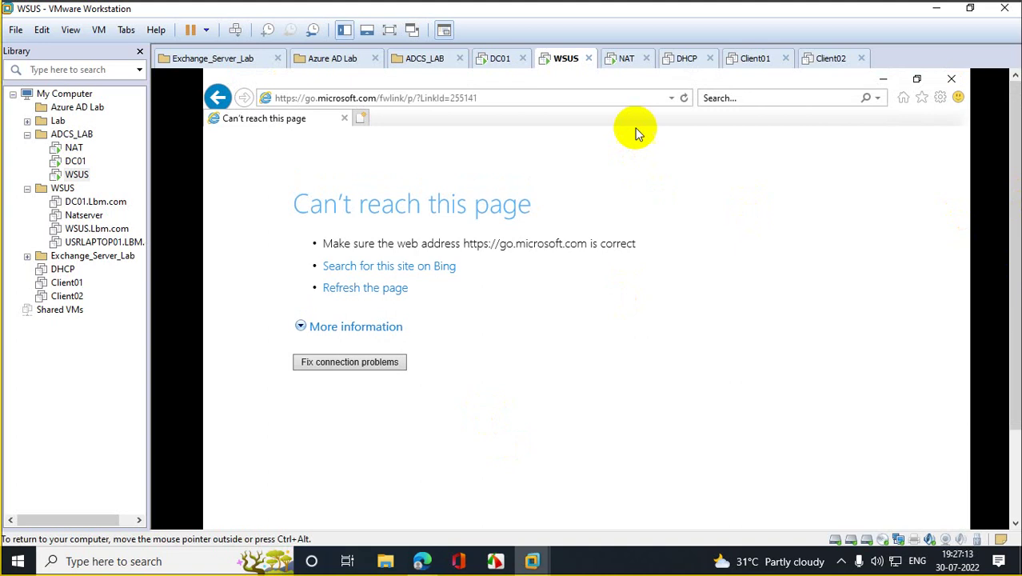
click(672, 97)
click(352, 116)
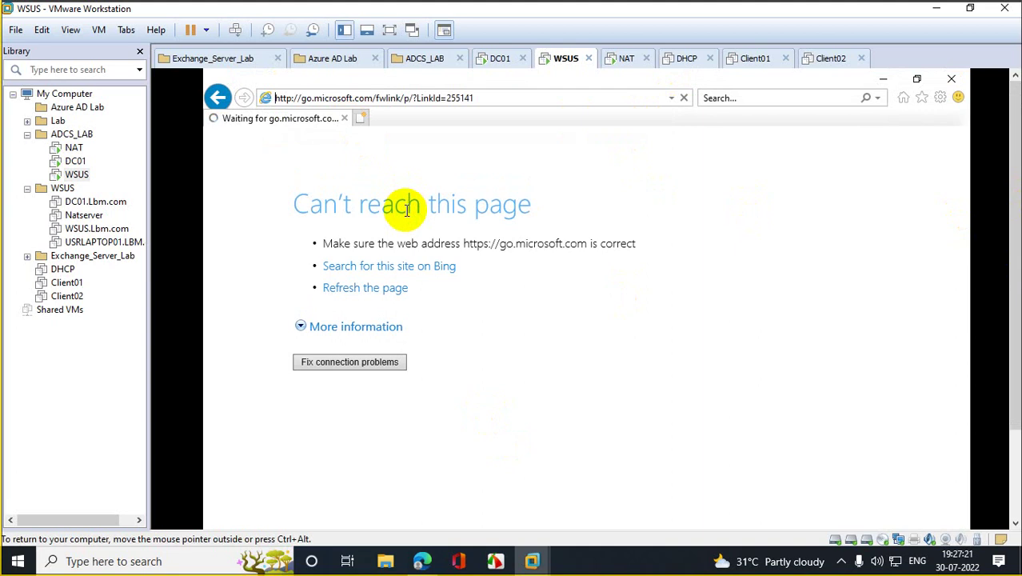
Step: Open Network Connections with ncpa.cpl from the Run box
scroll(1014, 240, down, 3)
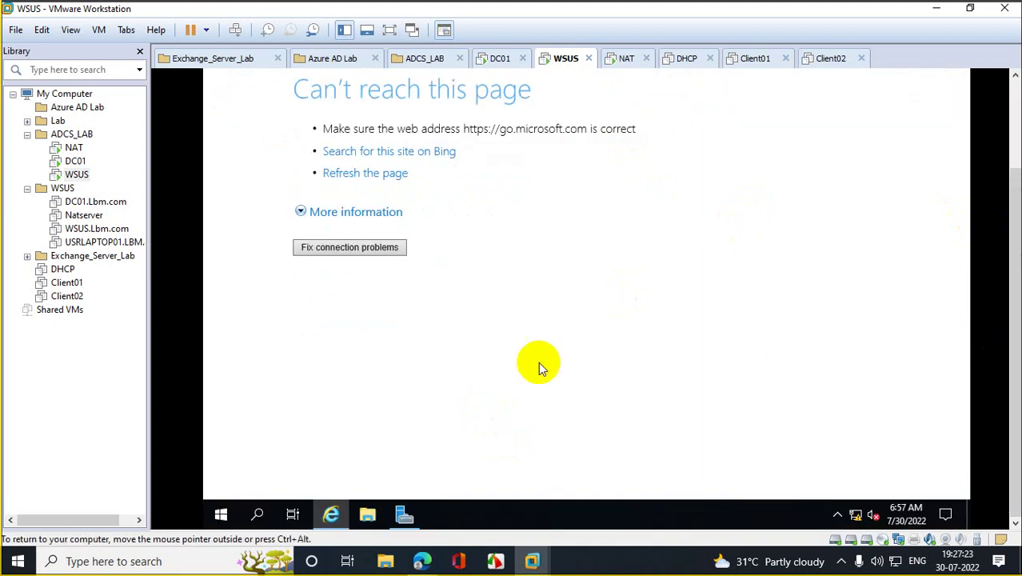
right_click(222, 514)
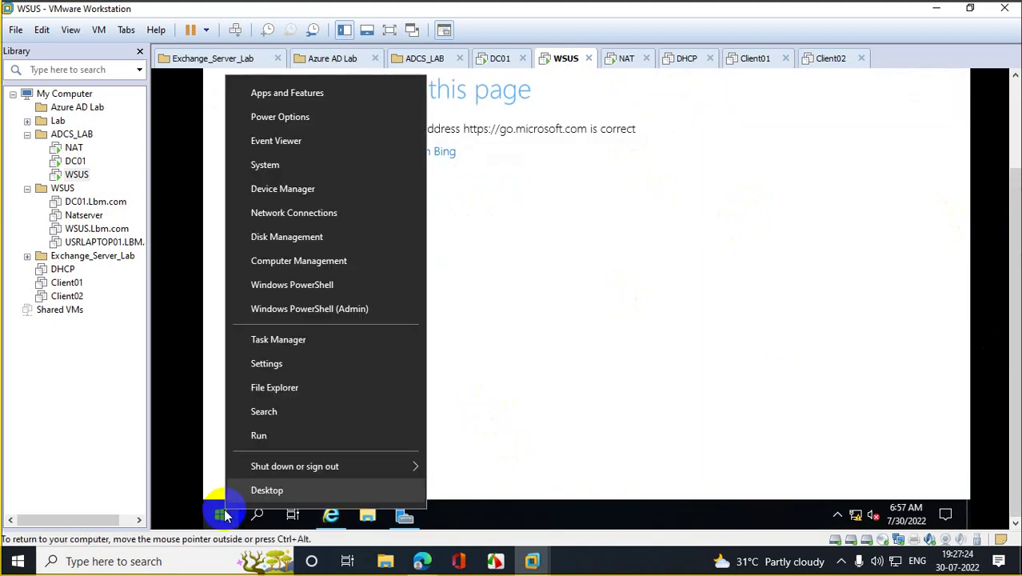
click(289, 434)
text(n)
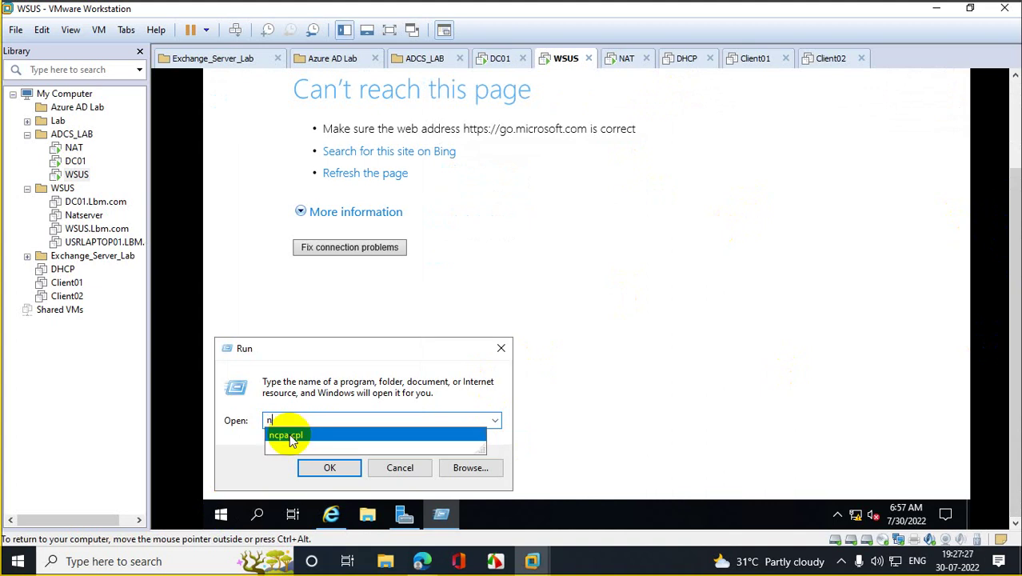
text(ca)
key(BackSpace)
key(BackSpace)
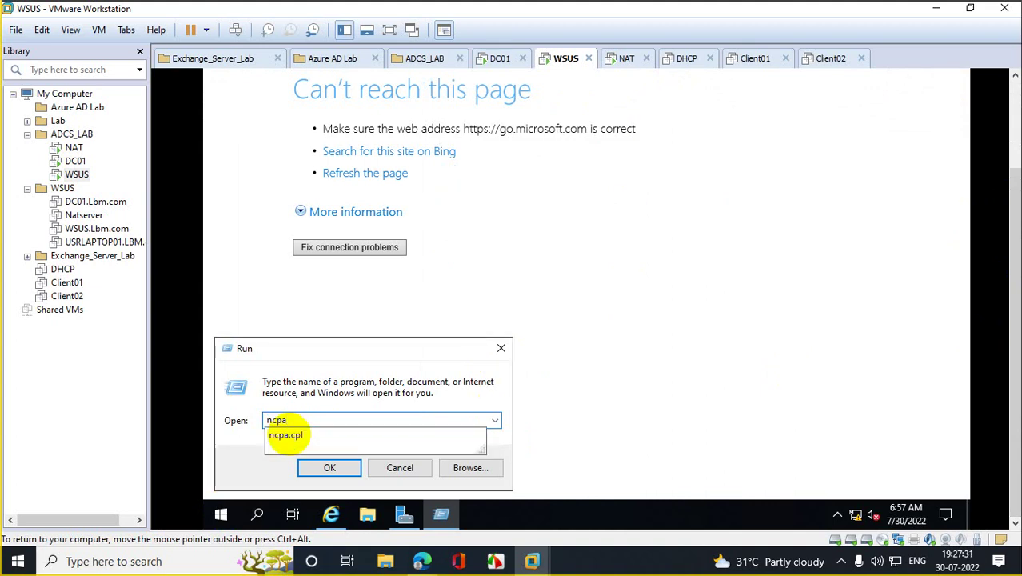
text(pa)
click(285, 435)
key(Return)
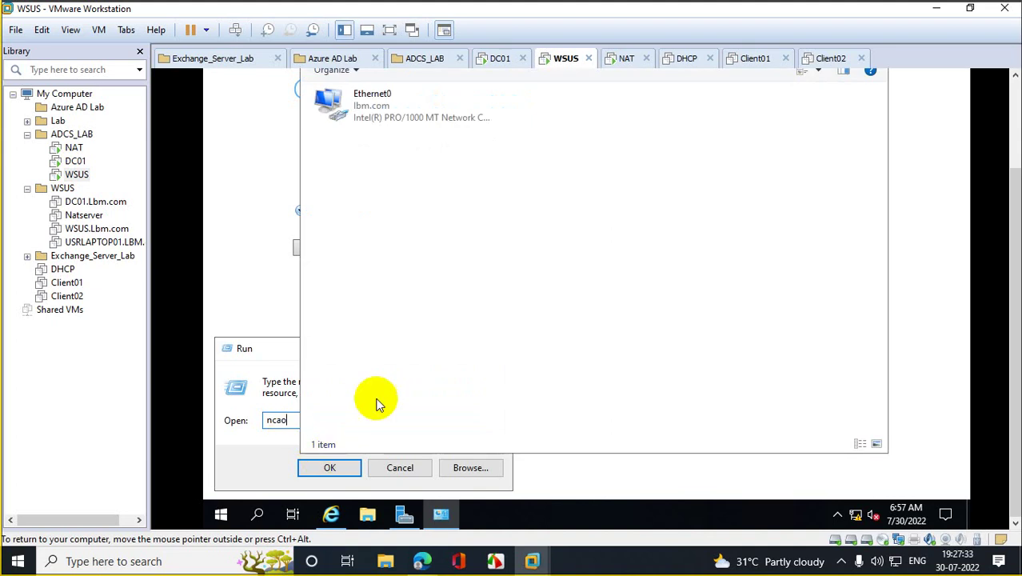
Step: Disable and re-enable Ethernet0, then view its connection status
click(367, 117)
right_click(378, 112)
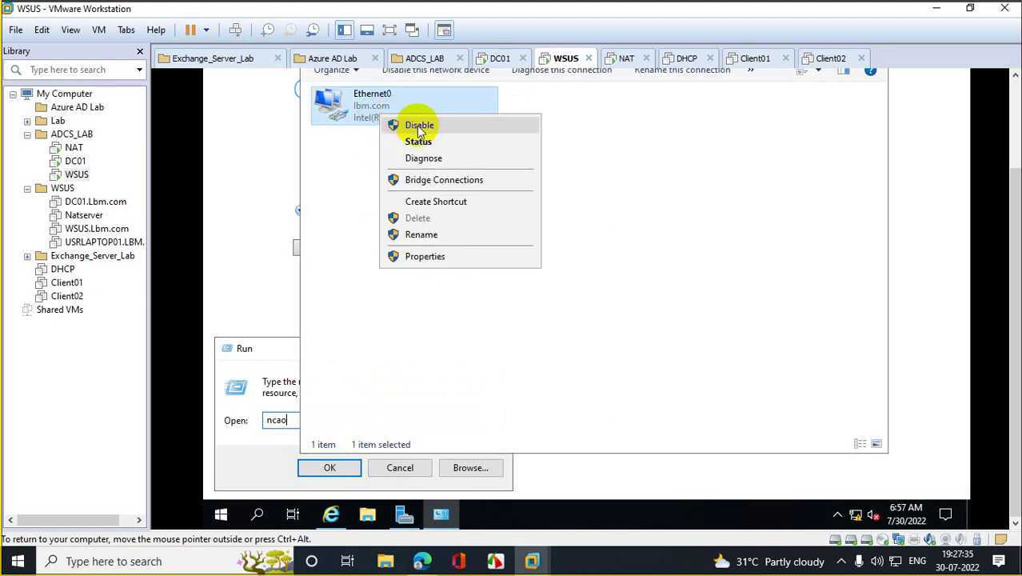
click(419, 127)
right_click(360, 102)
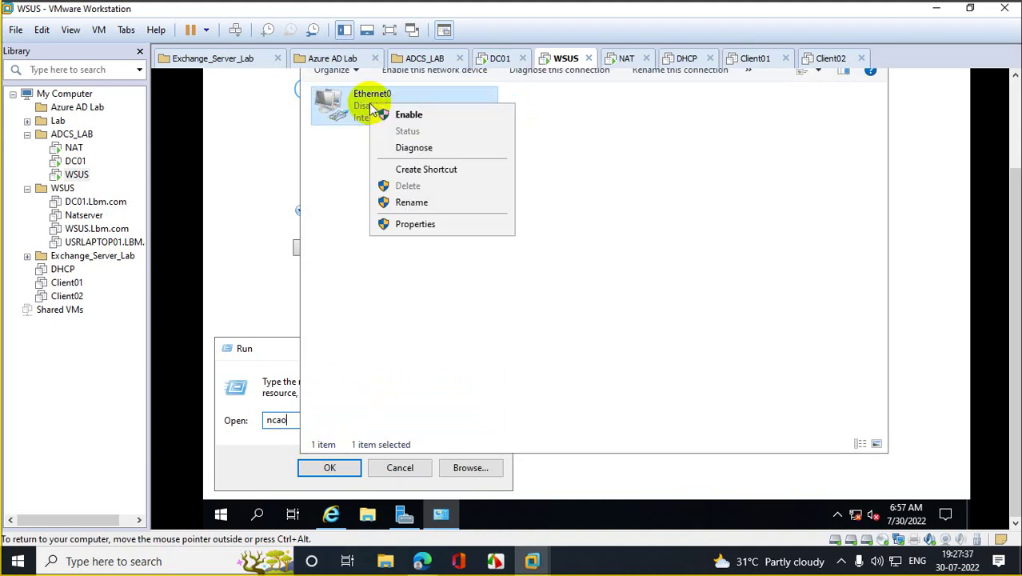
click(406, 114)
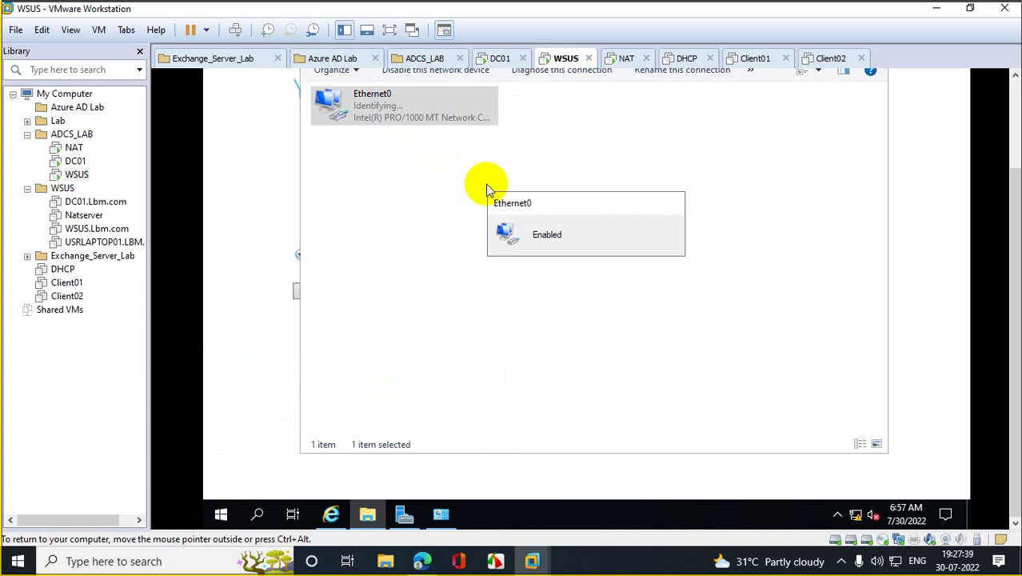
double_click(376, 108)
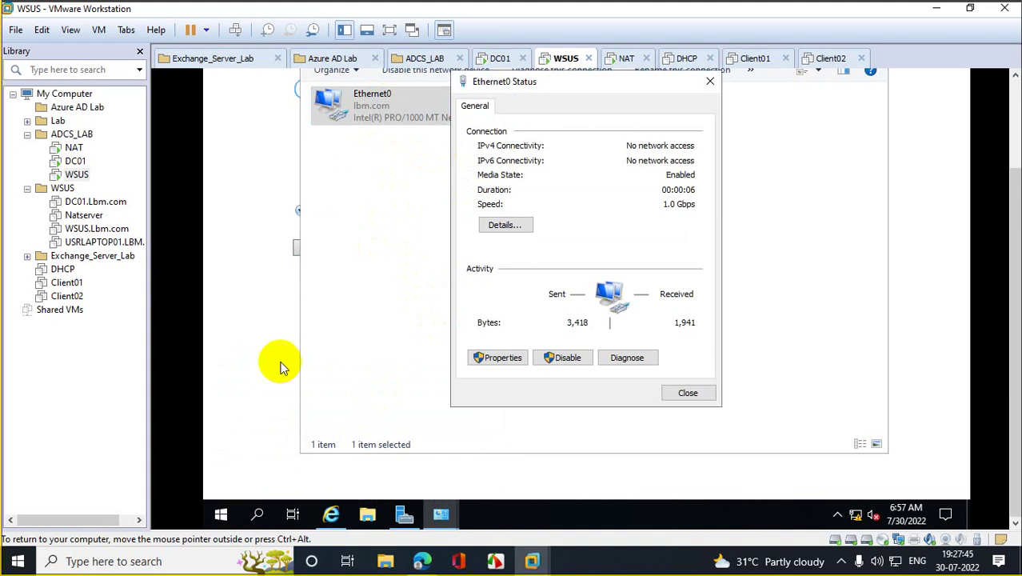
Step: Reload the go.microsoft.com page in Internet Explorer
click(331, 512)
drag(1006, 285, 1006, 200)
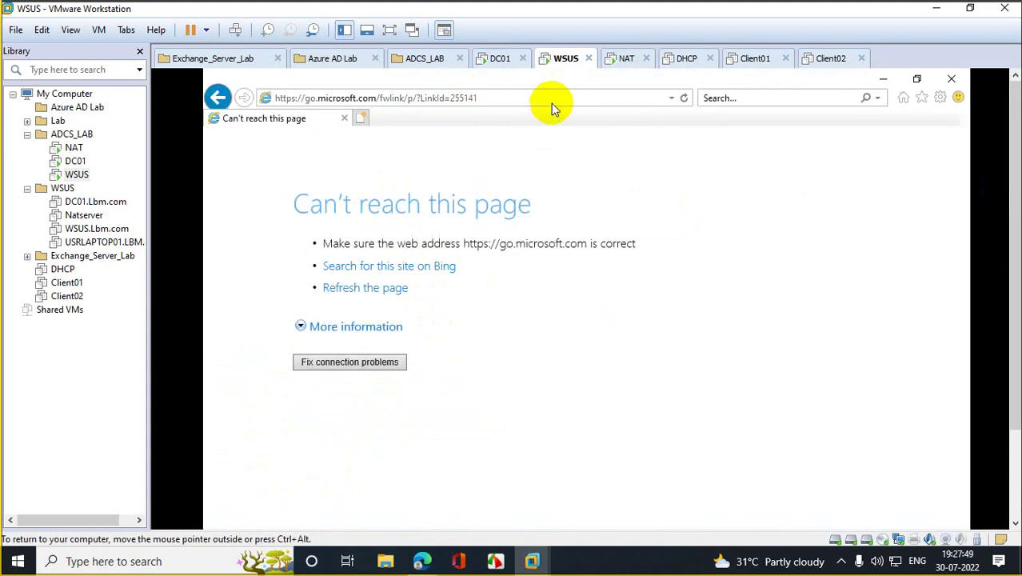
click(684, 98)
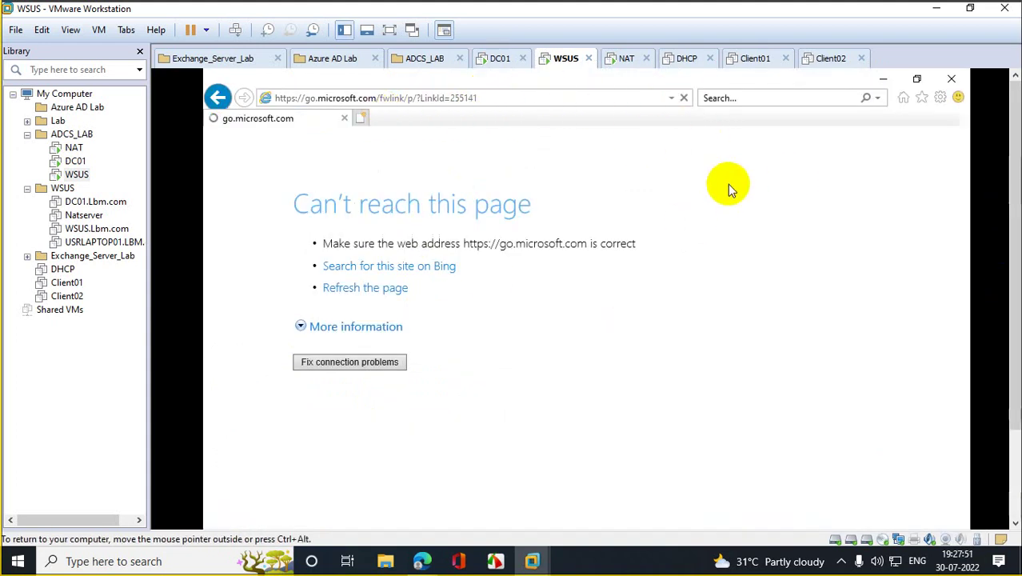
Step: On the NAT VM, close Server Manager and the shutdown prompt, then open Network Connections via ncpa.cpl
click(64, 147)
click(331, 188)
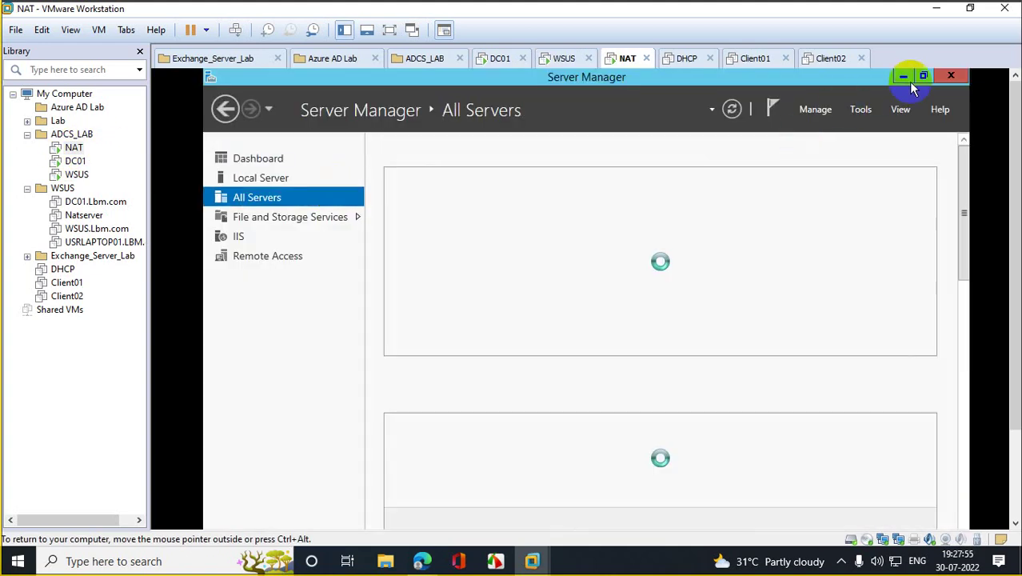
click(951, 76)
click(646, 450)
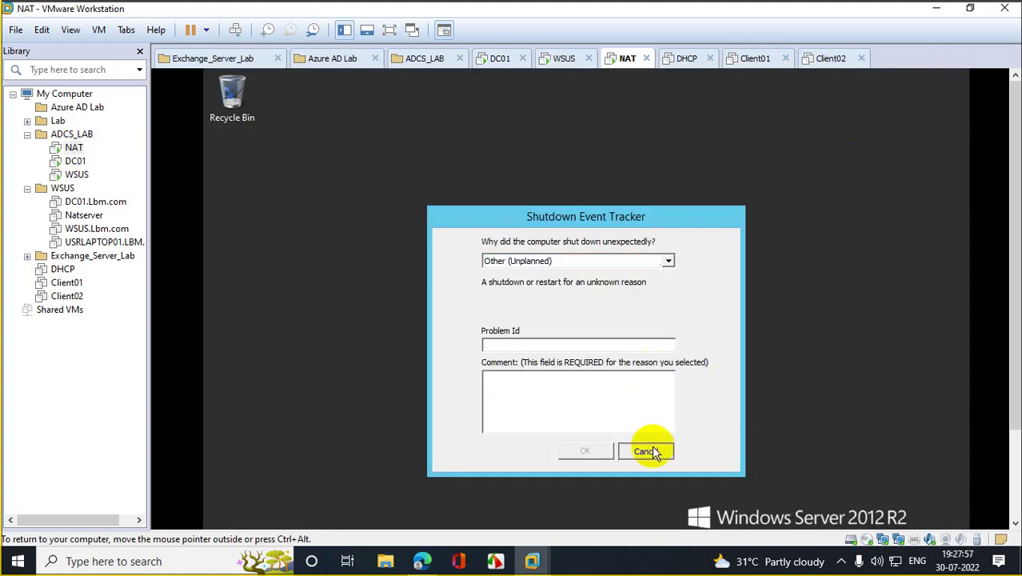
drag(1009, 236, 1001, 369)
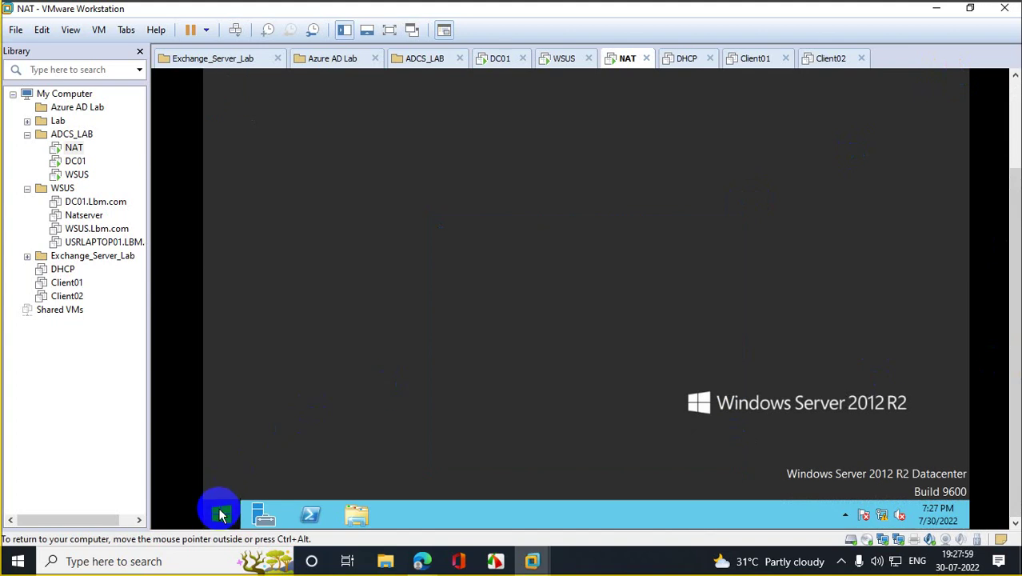
right_click(218, 509)
click(257, 461)
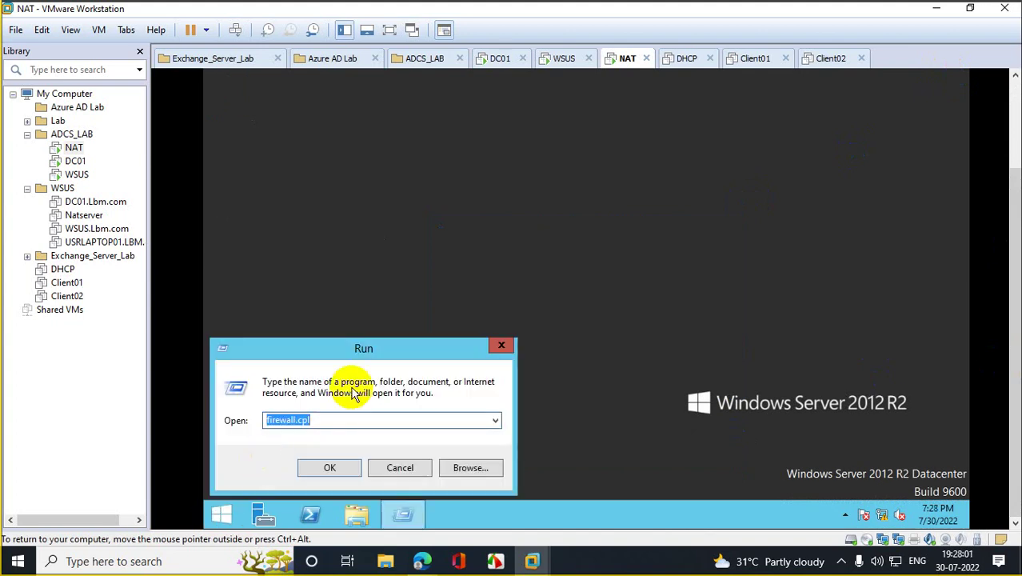
text(ncpa)
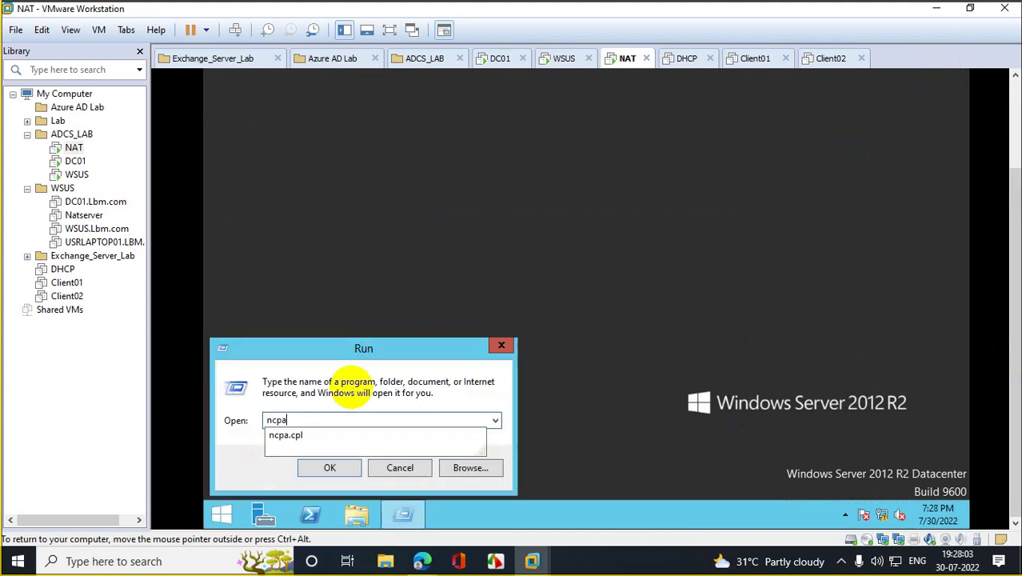
text(.cpl)
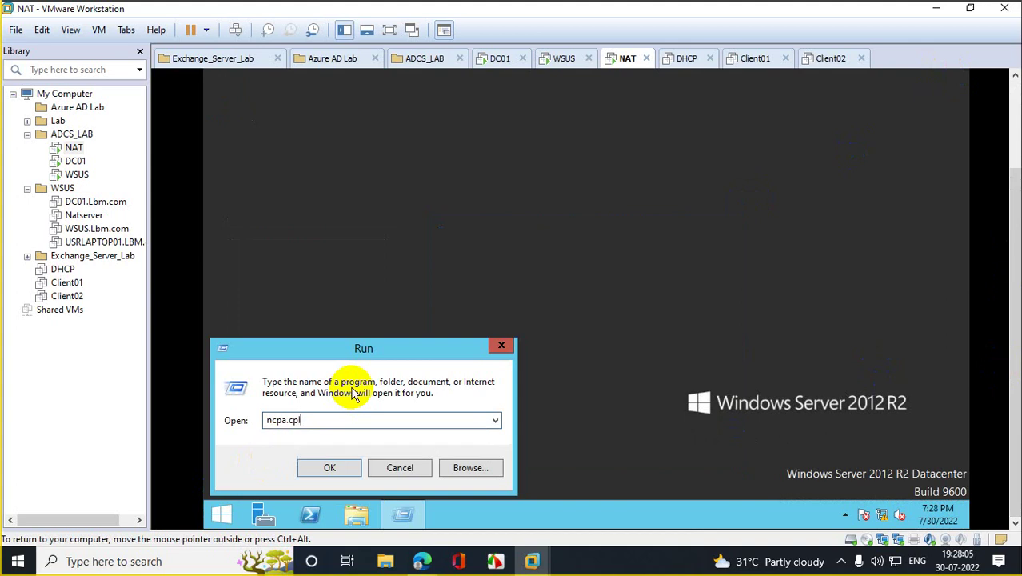
key(Return)
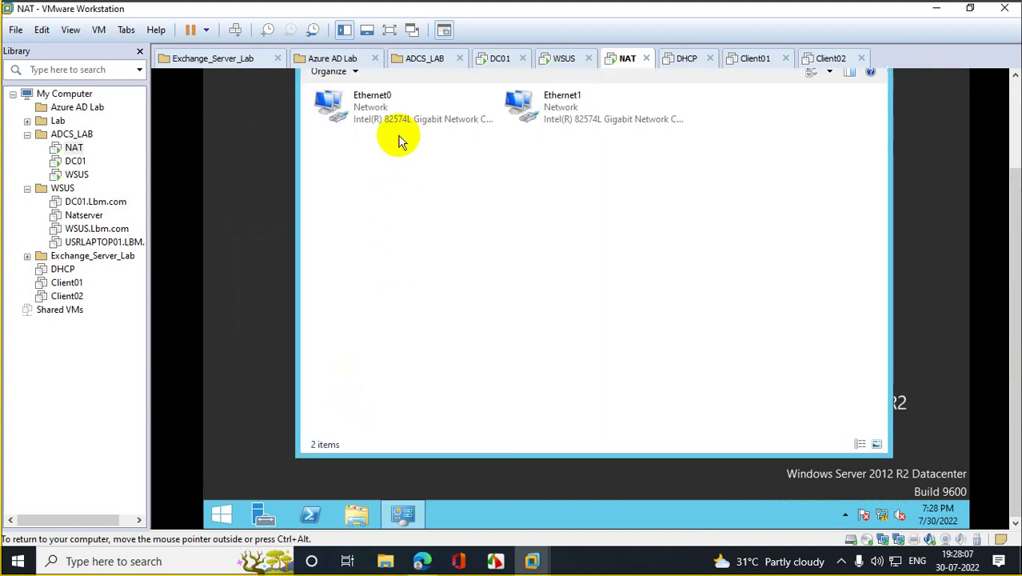
Step: Review Ethernet0's and Ethernet1's IPv4 details (Ethernet1: 10.10.10.10, no default gateway)
double_click(413, 121)
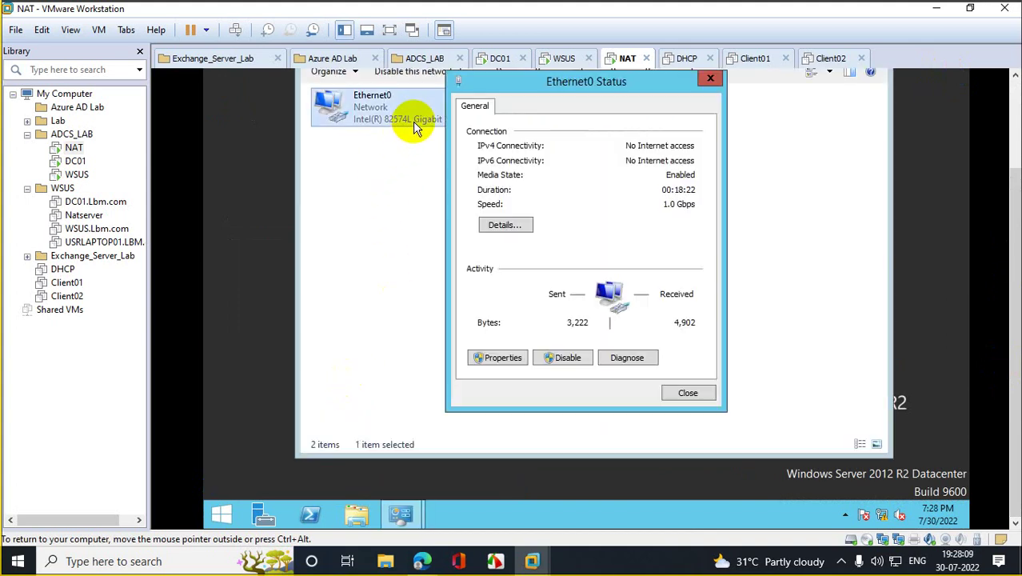
click(502, 226)
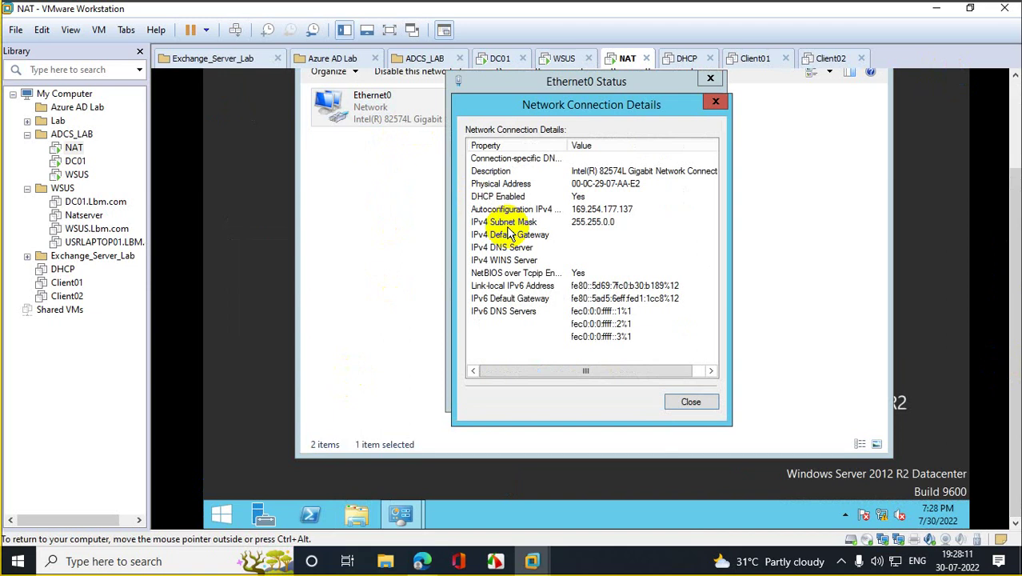
click(715, 101)
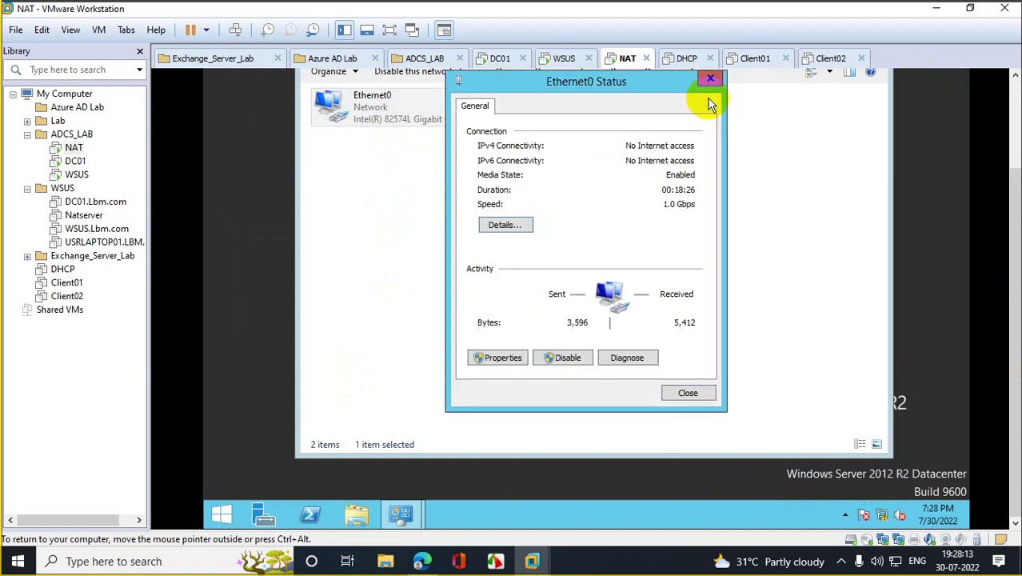
click(710, 78)
double_click(569, 125)
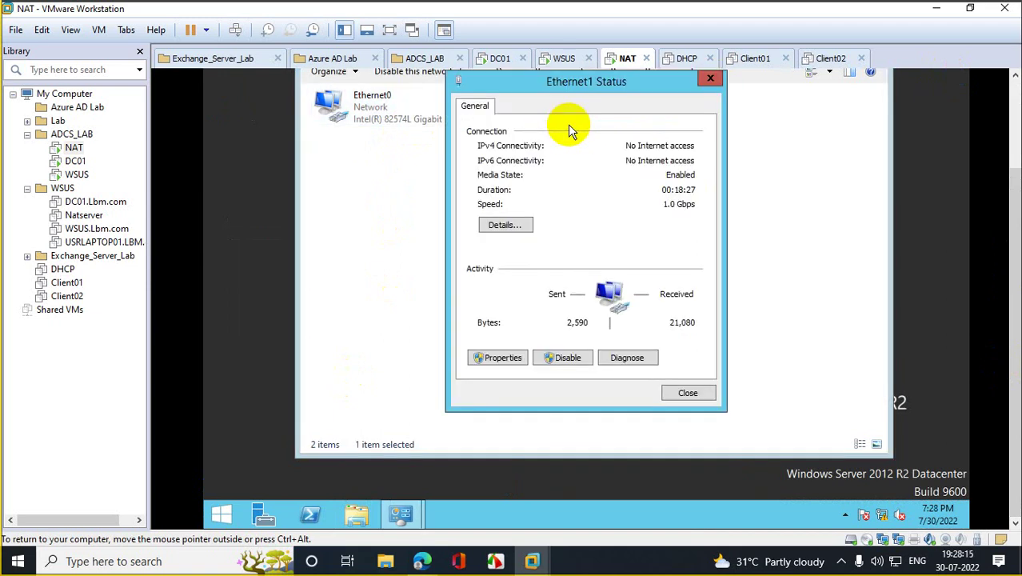
click(503, 226)
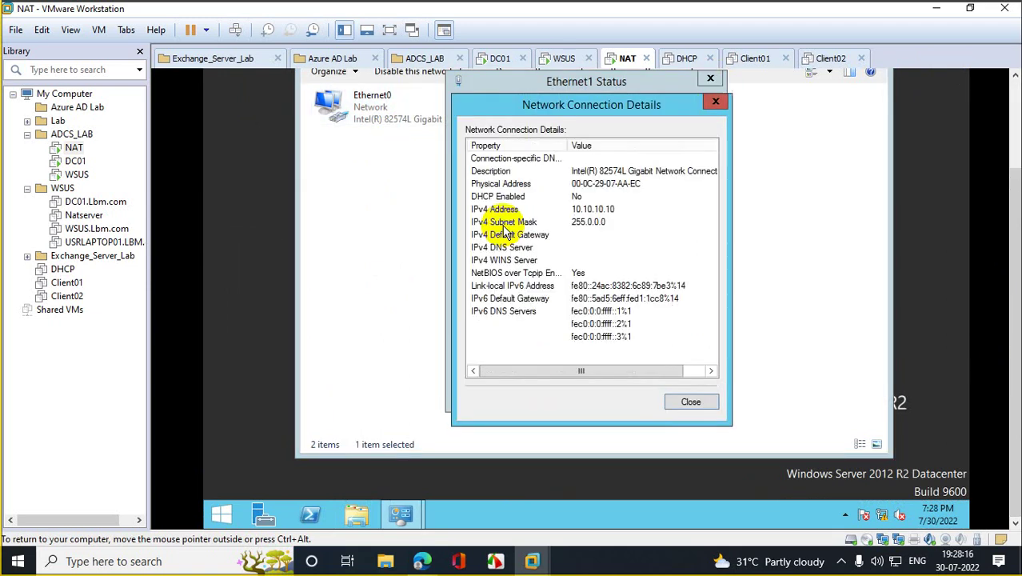
click(714, 102)
click(711, 79)
Step: Disable the Ethernet0 adapter, try re-enabling it, and refresh the connections list
right_click(350, 99)
key(Escape)
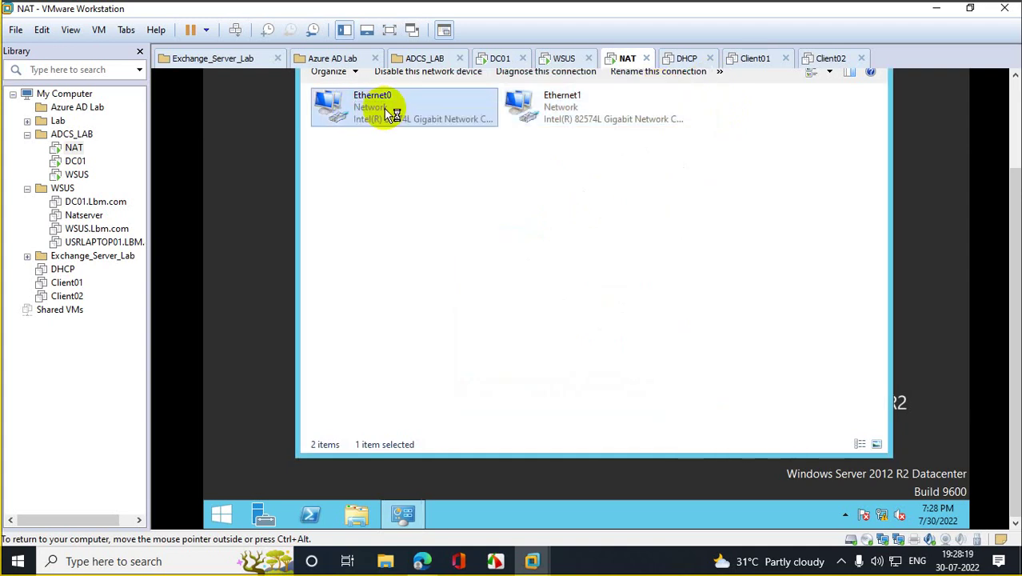
double_click(390, 114)
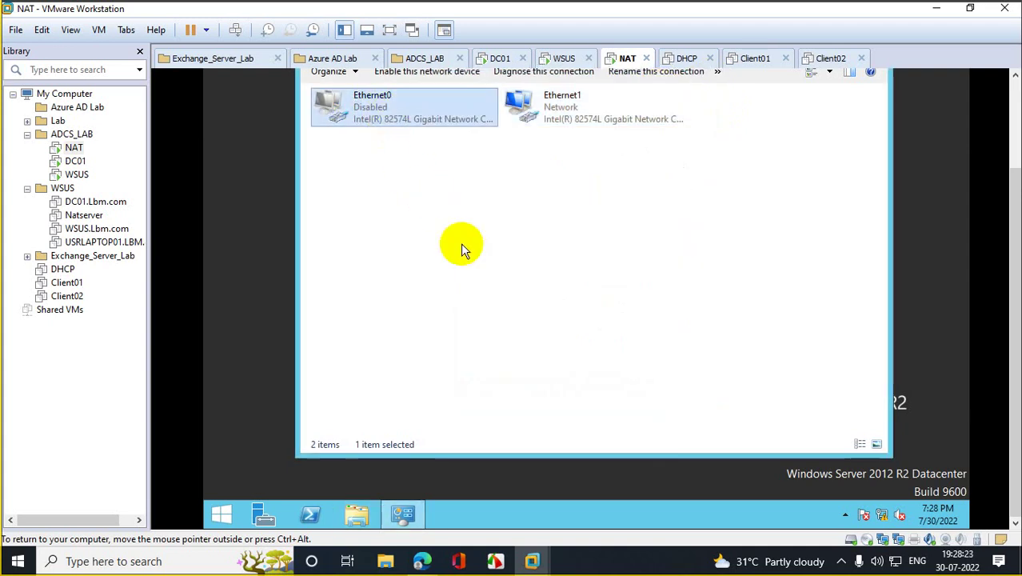
click(379, 174)
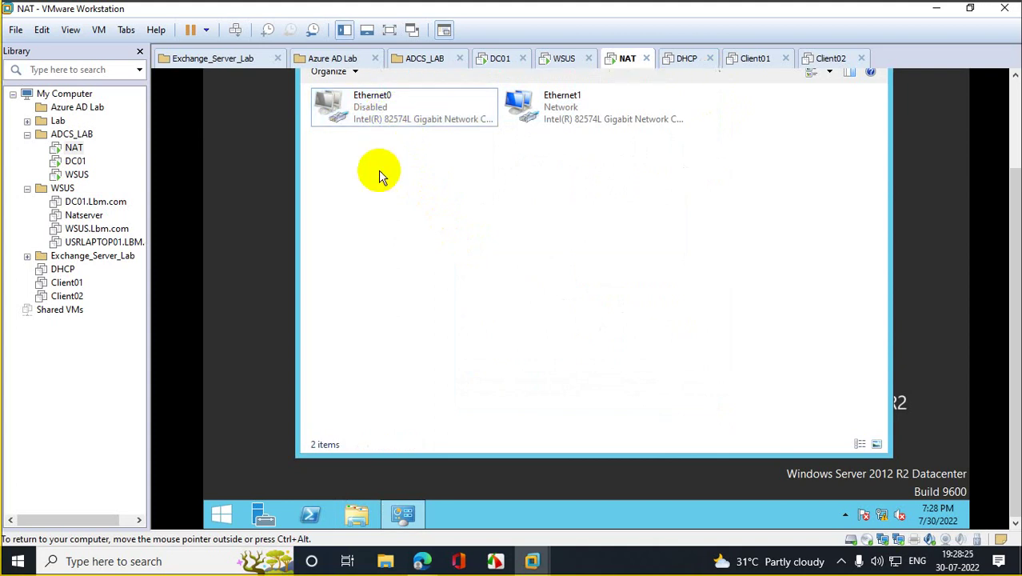
click(371, 105)
double_click(372, 109)
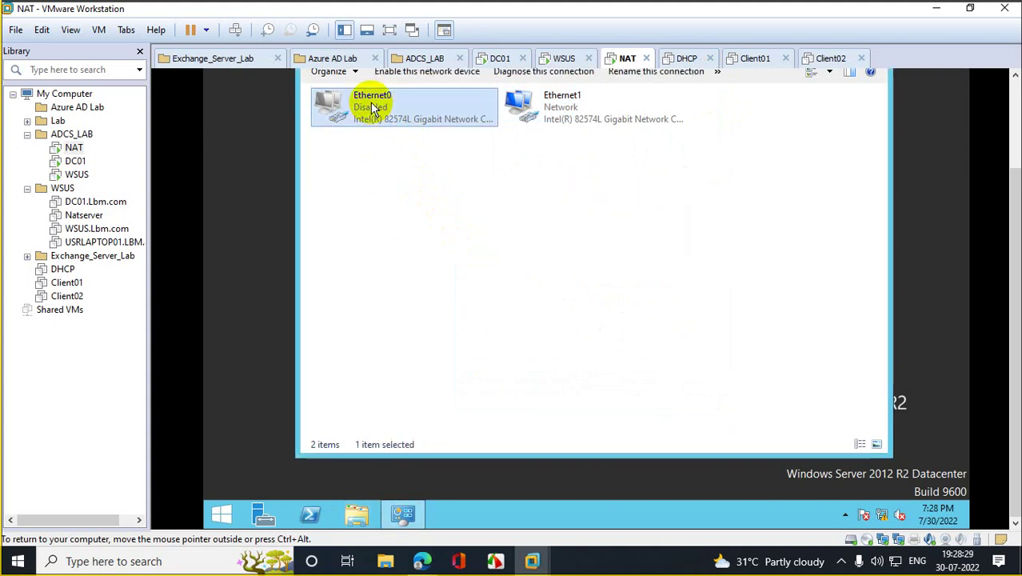
click(392, 199)
right_click(393, 198)
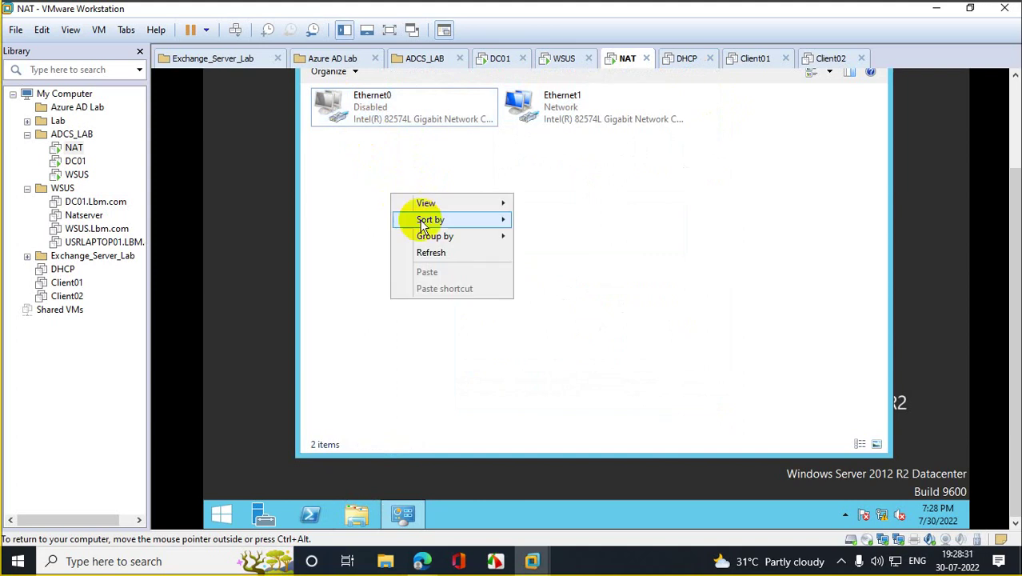
click(438, 253)
Step: Enable Ethernet0 from its context menu twice, refreshing each time, yet it still shows Disabled
click(370, 104)
right_click(371, 105)
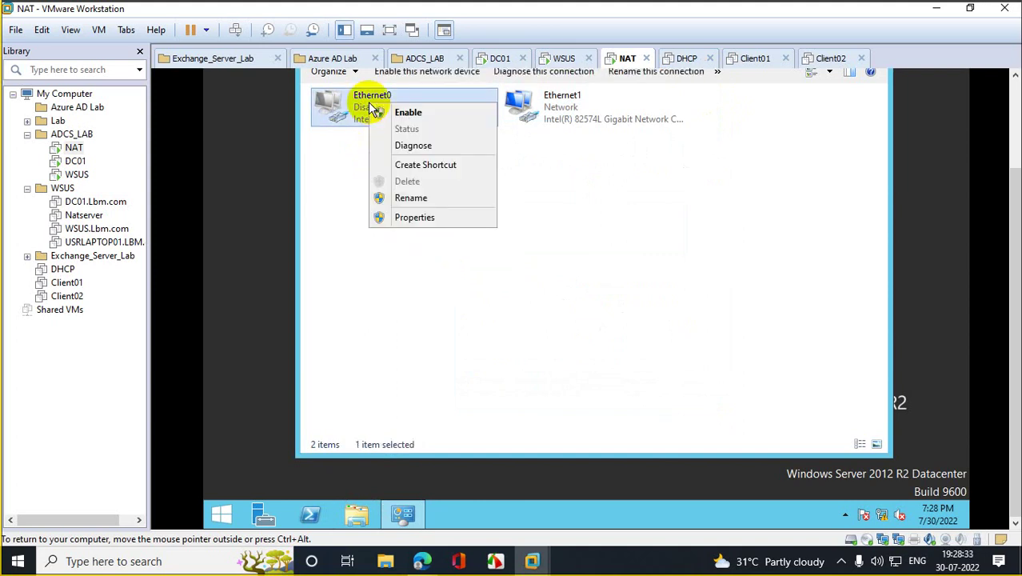
click(408, 113)
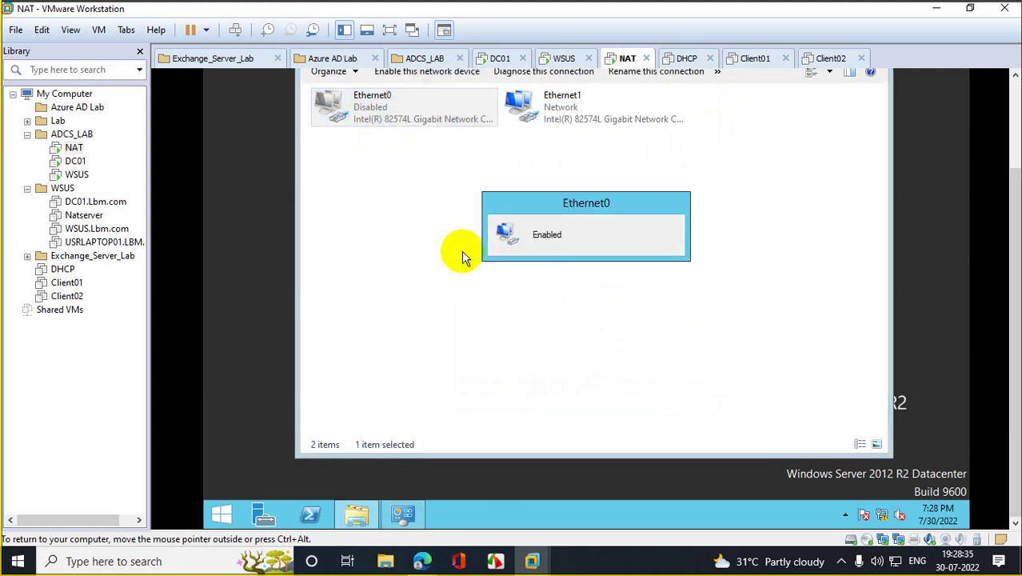
right_click(420, 222)
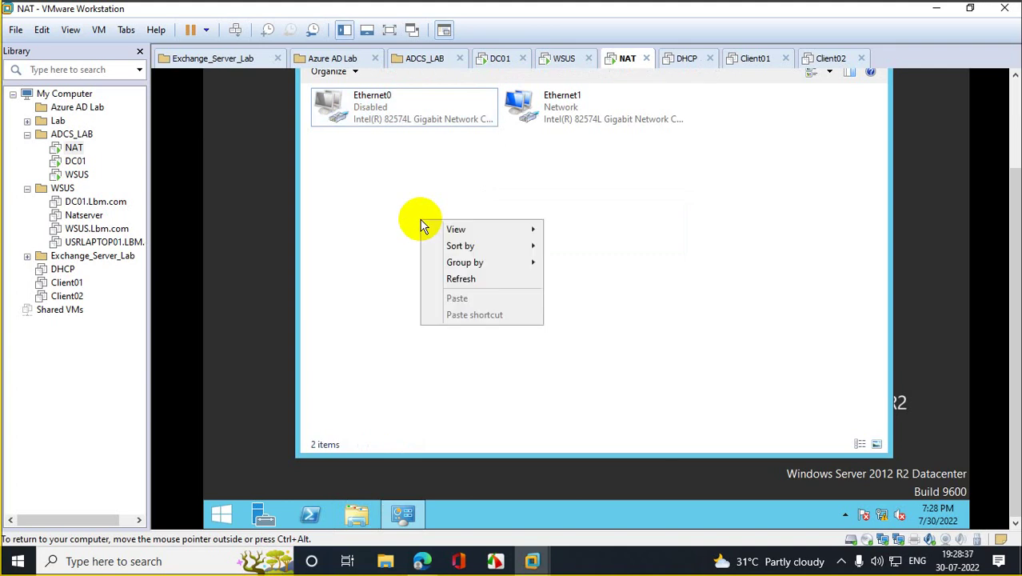
click(467, 276)
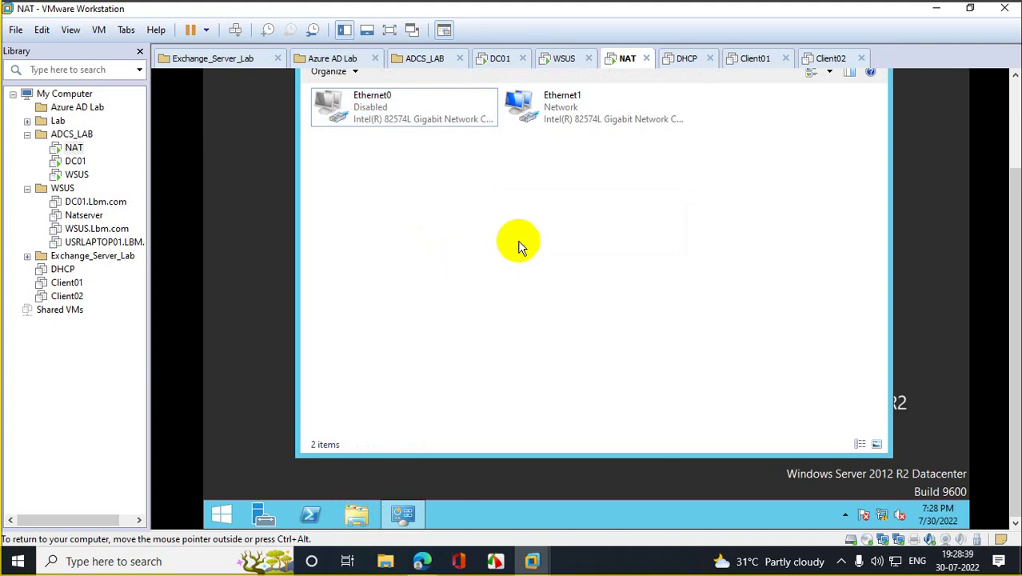
scroll(1004, 136, up, 3)
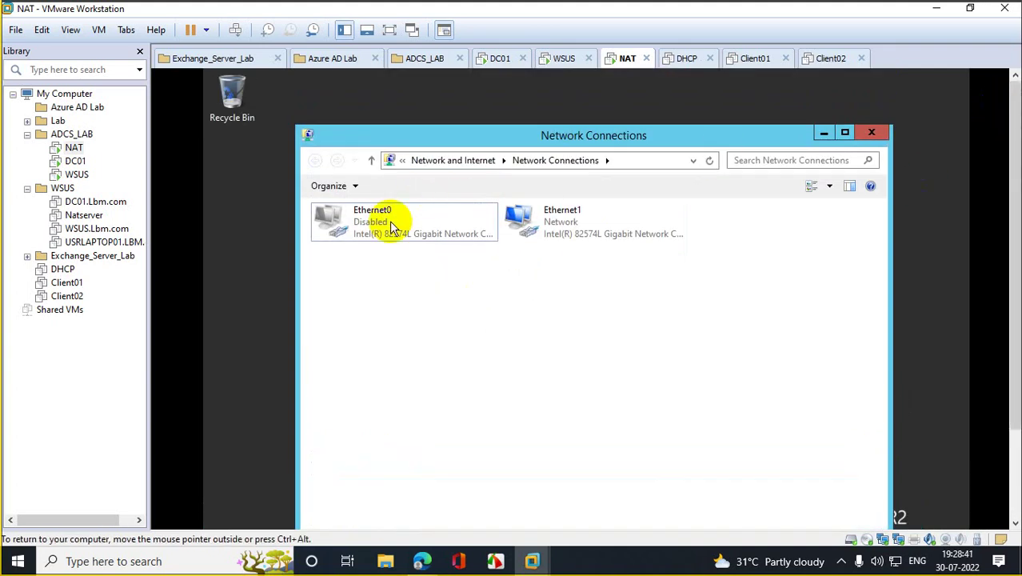
right_click(392, 225)
click(354, 235)
click(354, 235)
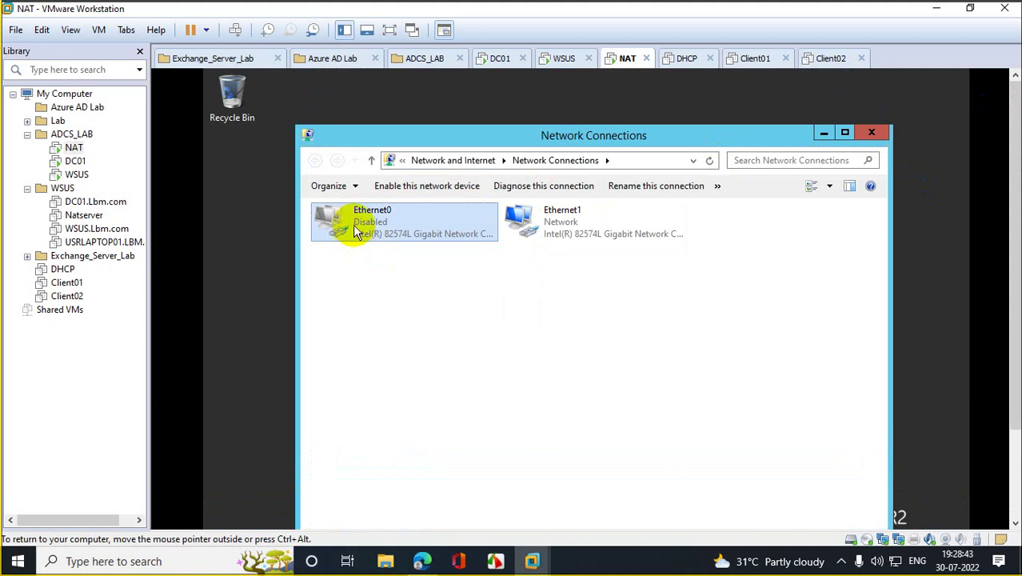
right_click(356, 229)
click(390, 234)
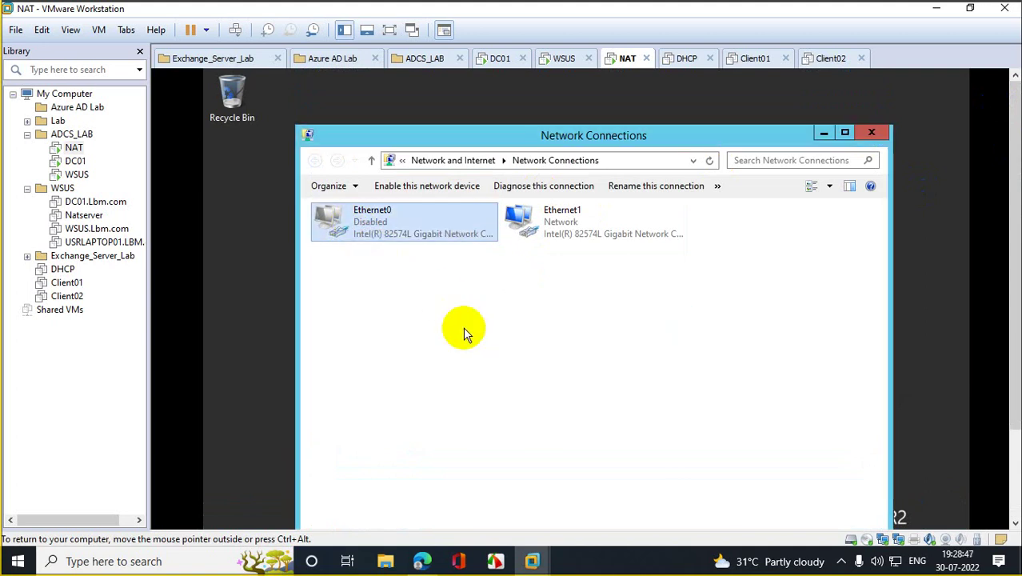
right_click(468, 331)
click(529, 388)
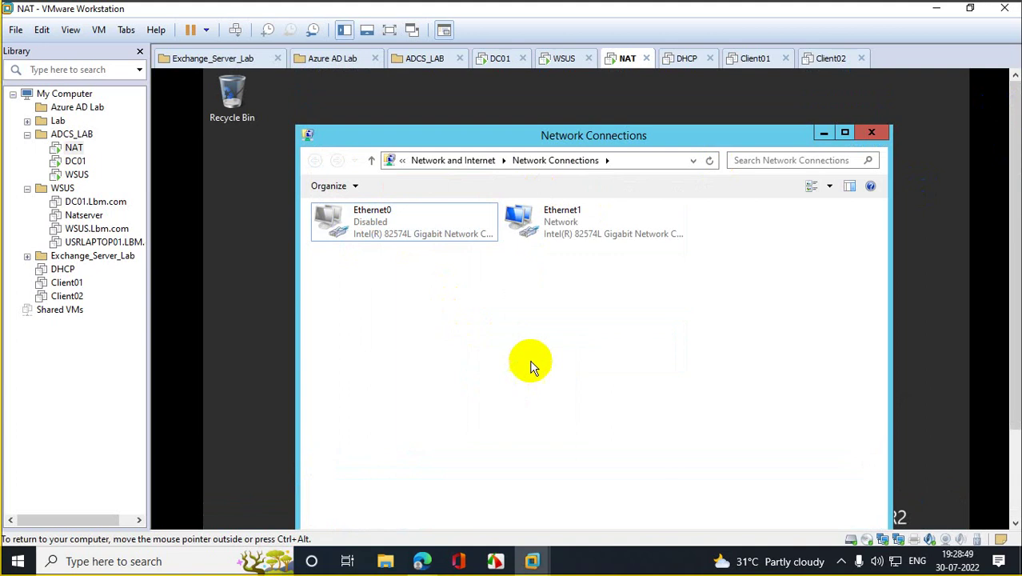
Step: Reset the NAT VM via Power > Reset in the Library, then close Server Manager after reboot
right_click(74, 150)
mouse_move(146, 233)
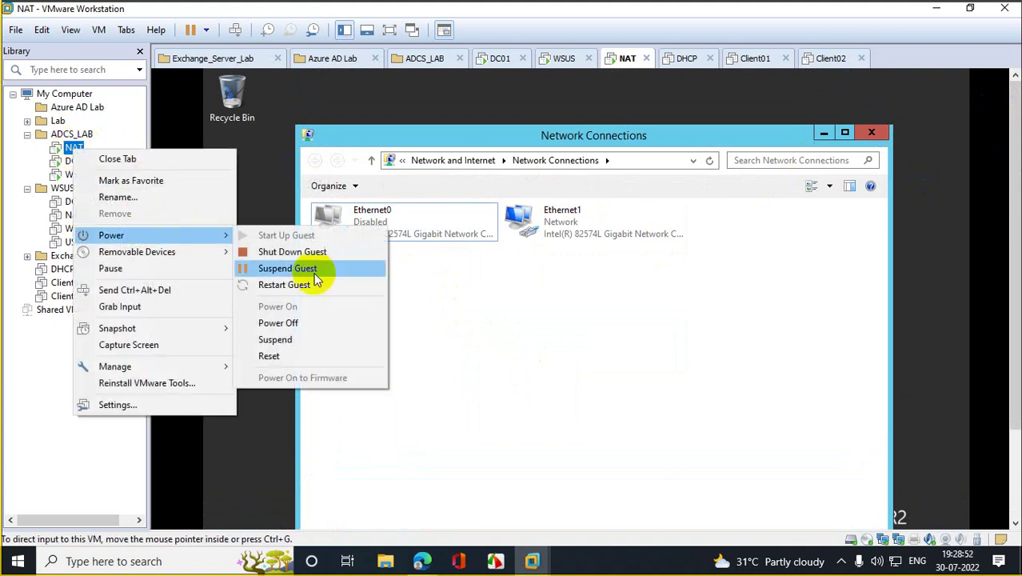
click(269, 356)
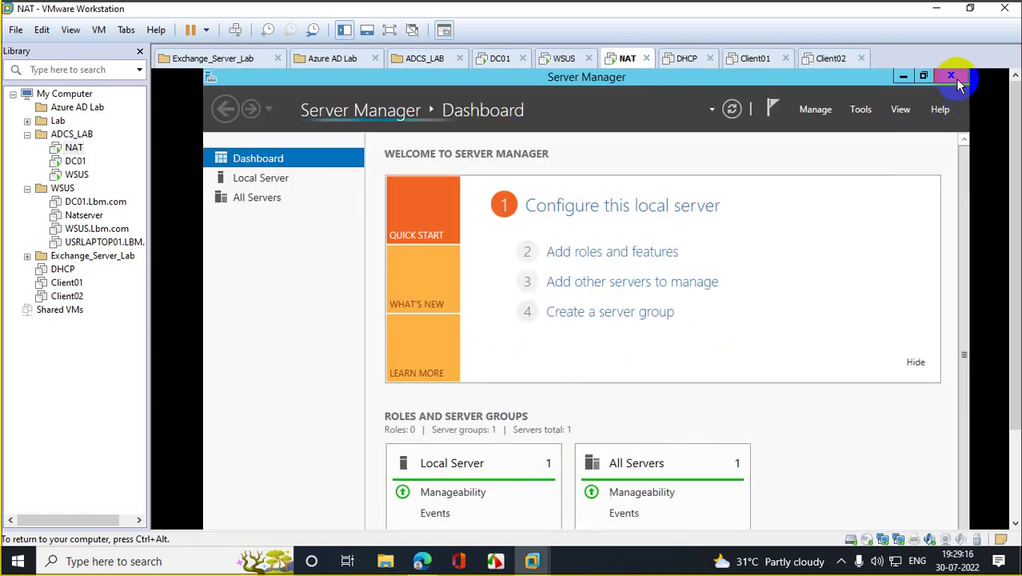
click(952, 77)
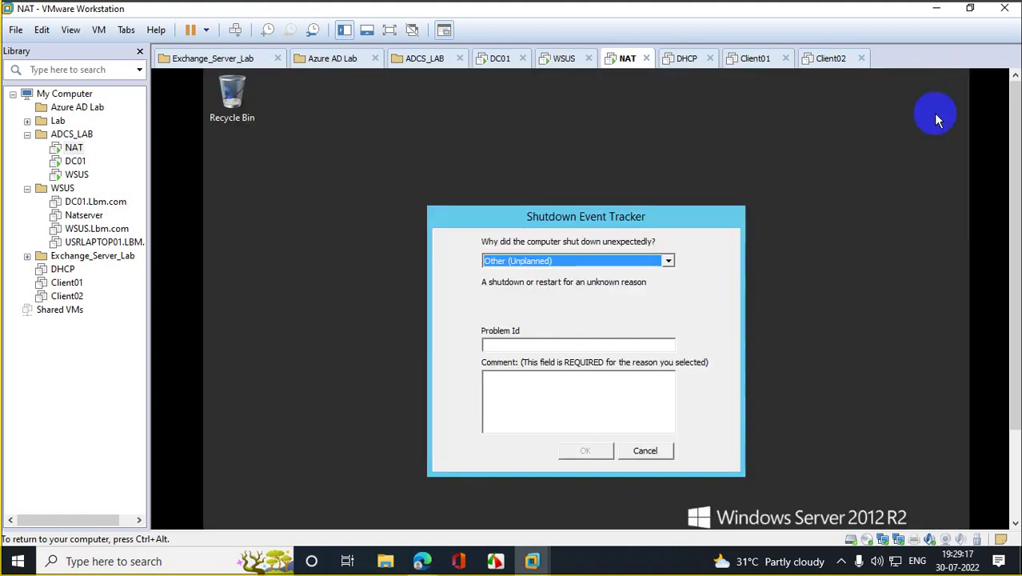
Step: Dismiss the shutdown prompt and check Ethernet0's status in Network Connections on the NAT VM
click(656, 452)
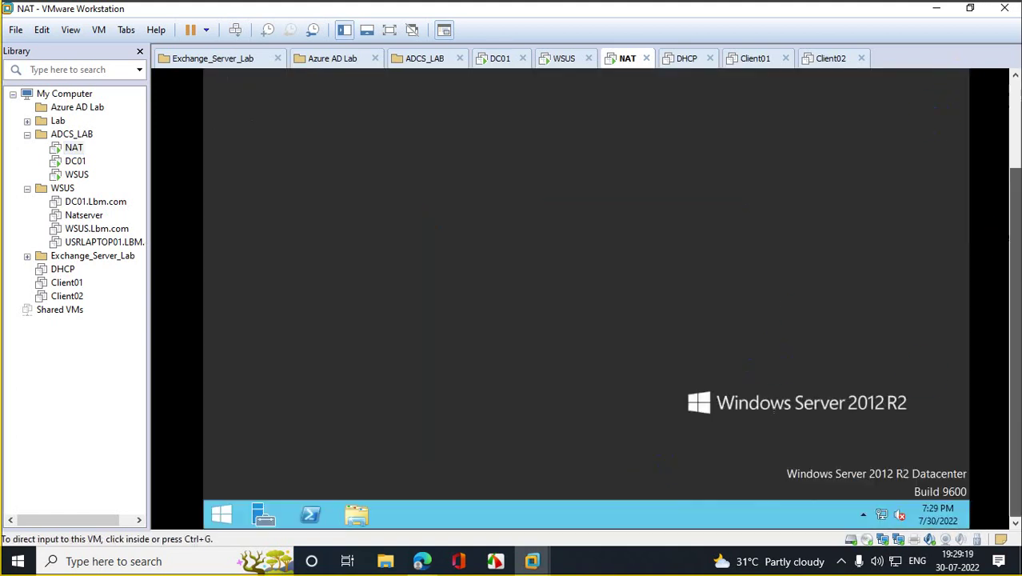
right_click(221, 515)
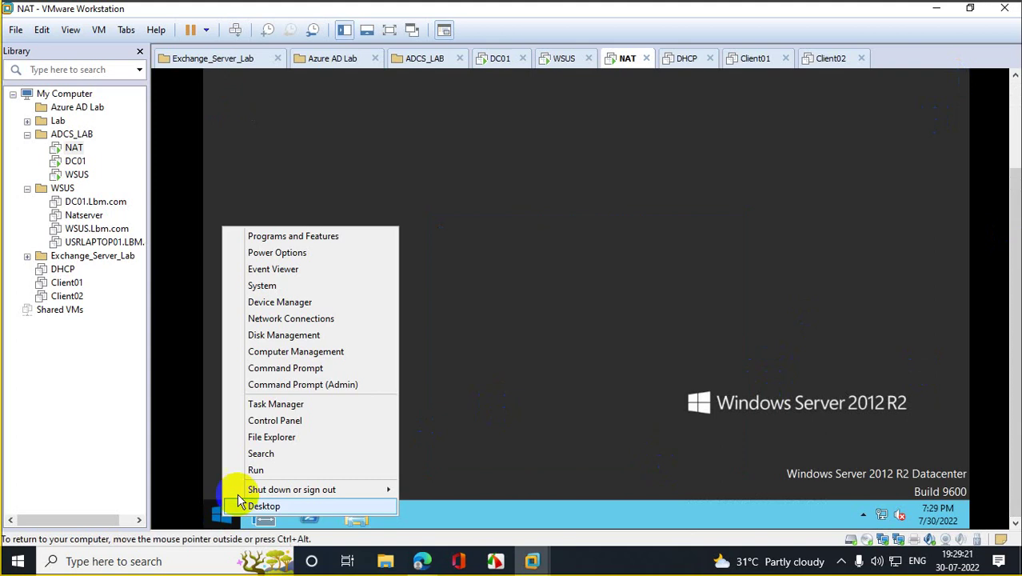
click(279, 470)
click(333, 467)
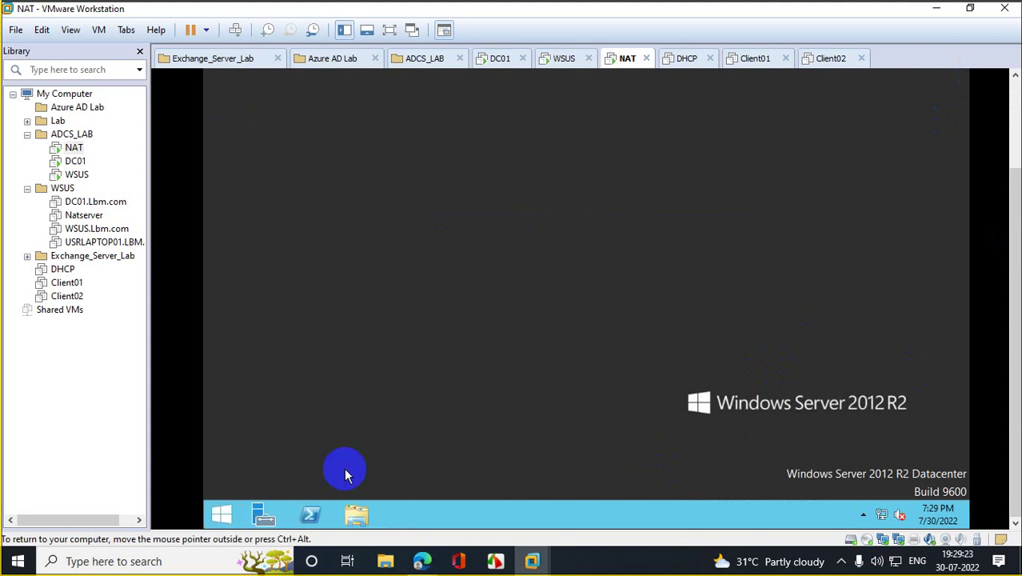
double_click(370, 116)
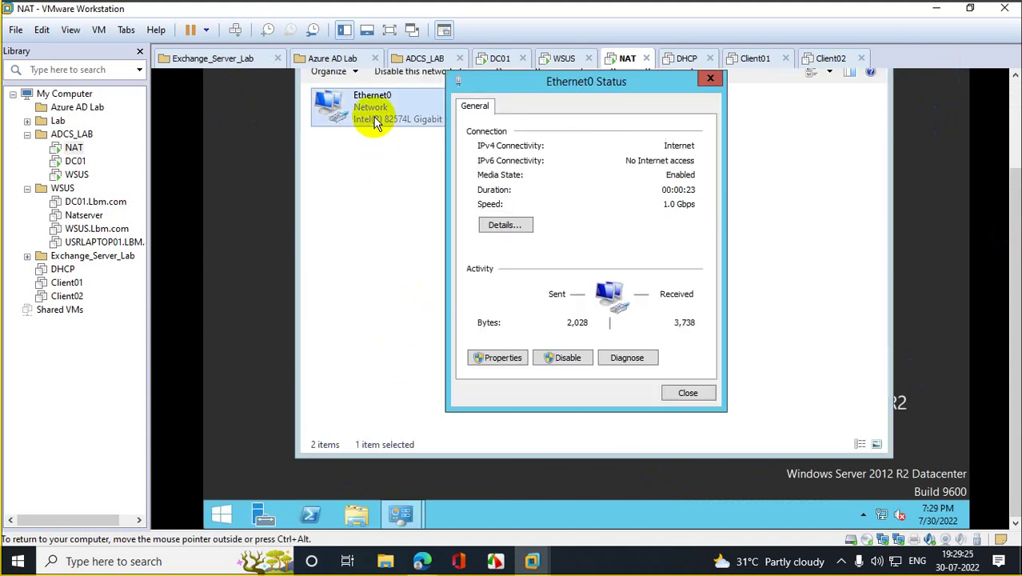
Step: Load google.com in the NAT VM's Internet Explorer, then switch to the WSUS VM
click(221, 513)
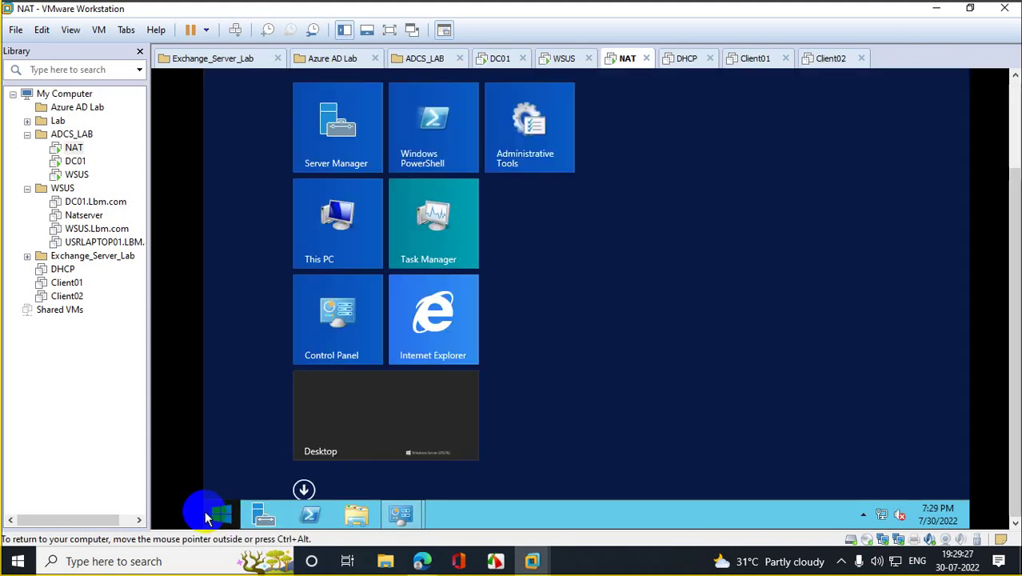
click(458, 336)
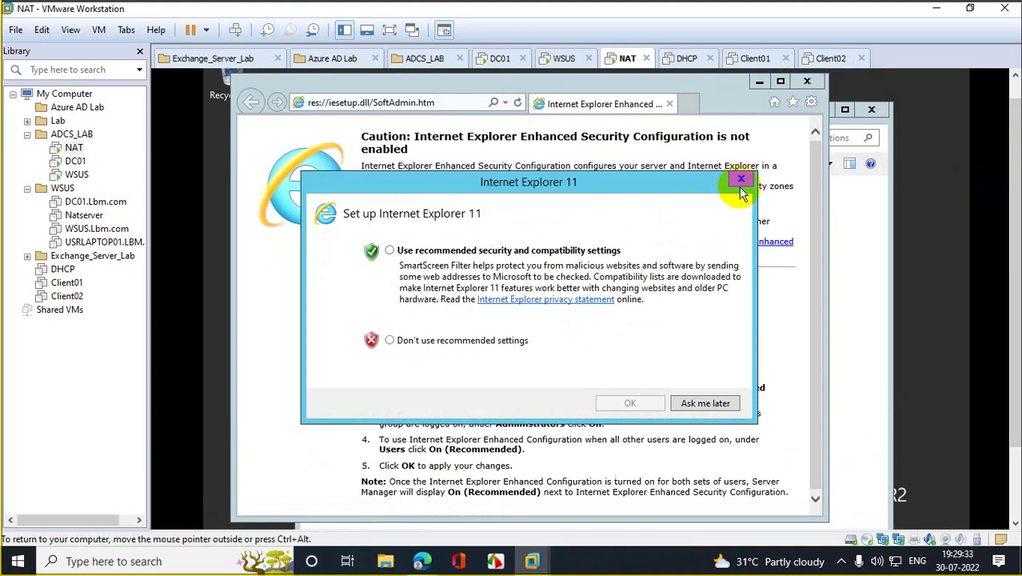
click(741, 179)
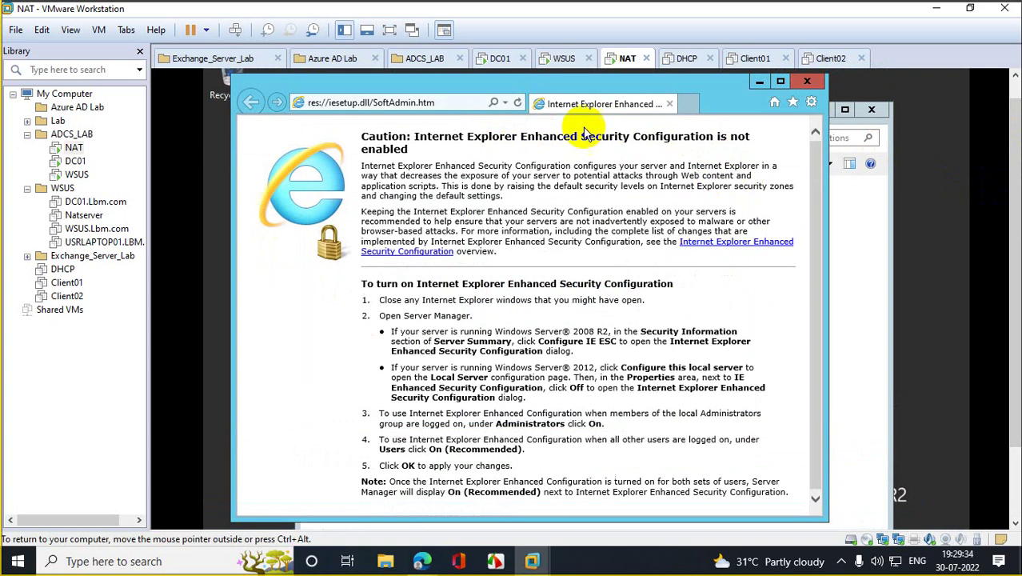
click(506, 103)
click(360, 118)
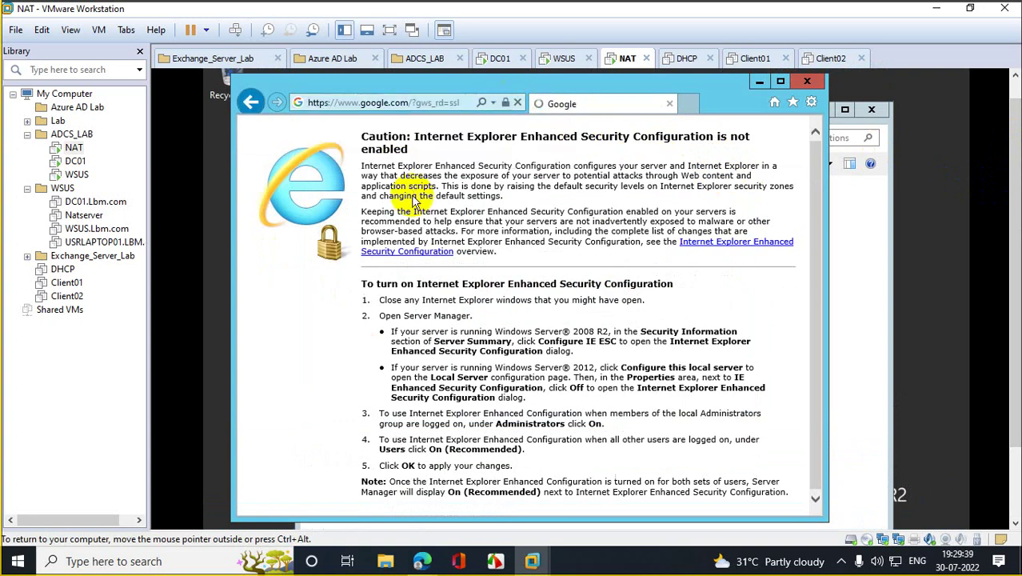
click(77, 175)
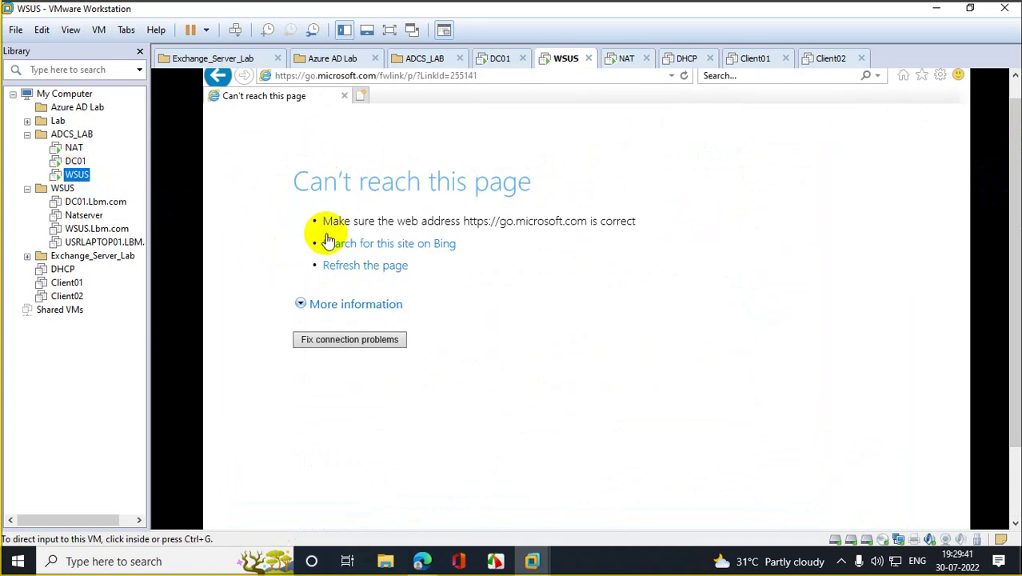
Step: Reload go.microsoft.com in the WSUS VM's Internet Explorer
scroll(1016, 228, up, 1)
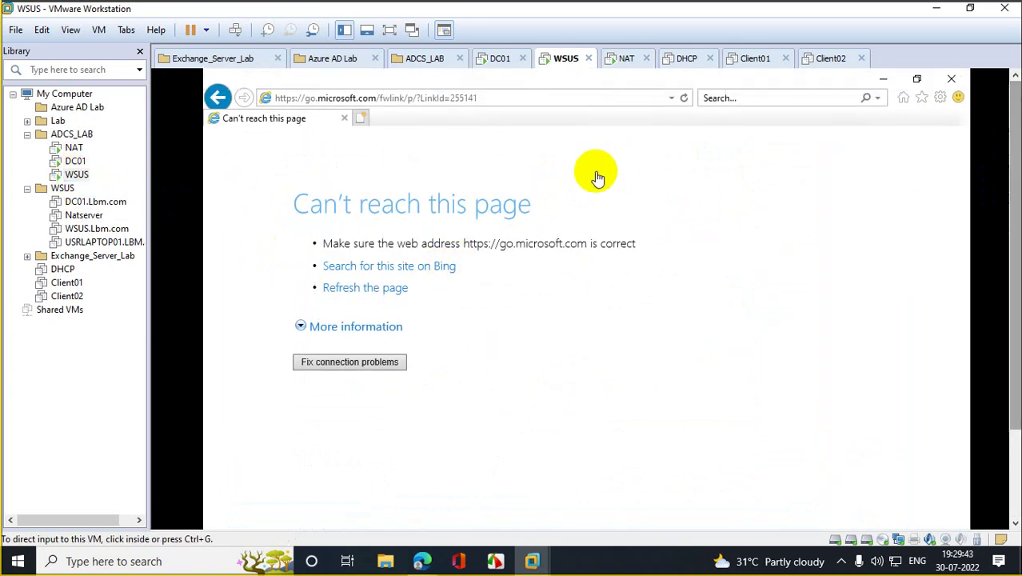
click(684, 98)
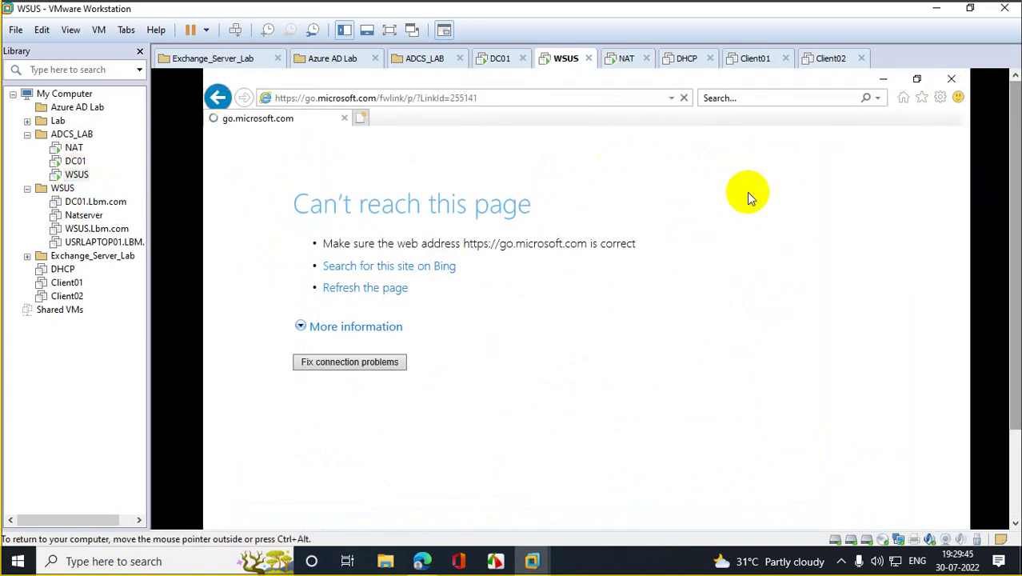
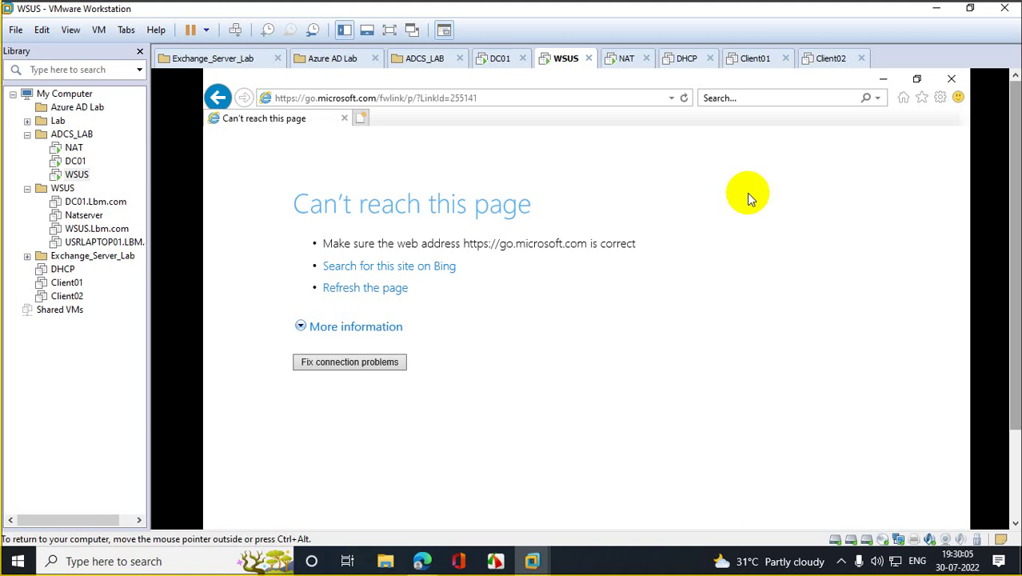
Step: Review the NAT VM's first network adapter settings and close them unchanged
right_click(74, 151)
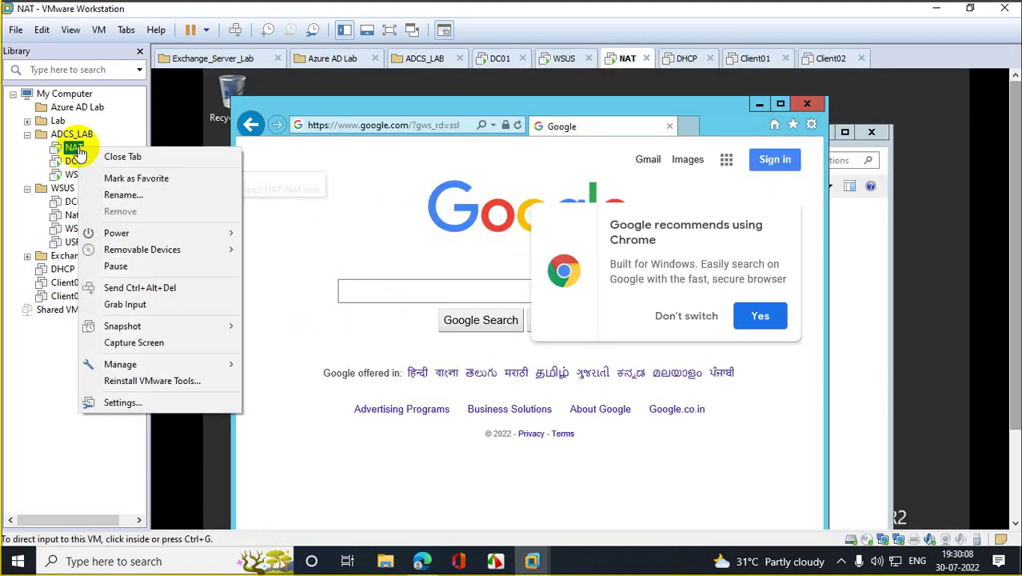
click(120, 395)
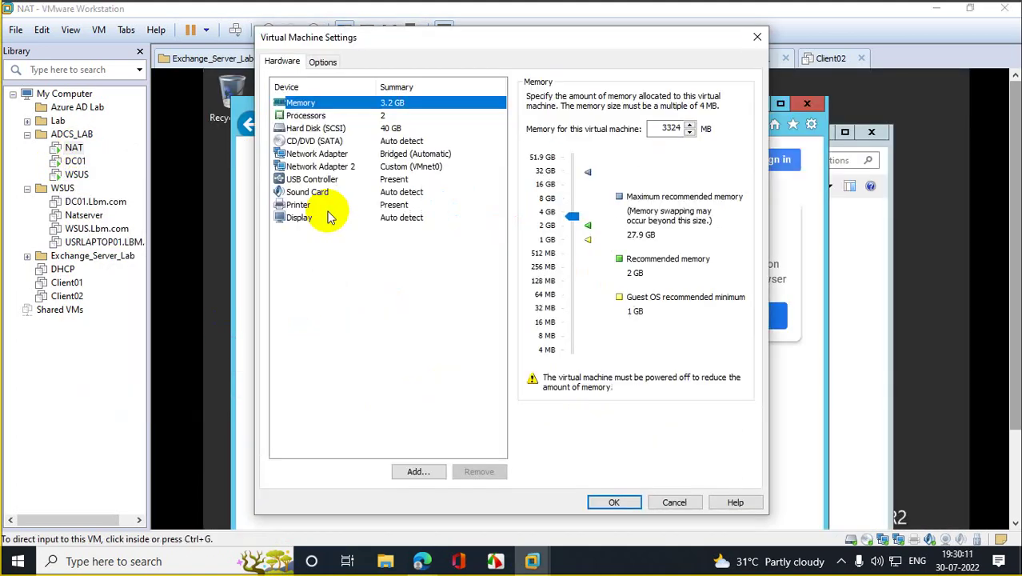
click(337, 160)
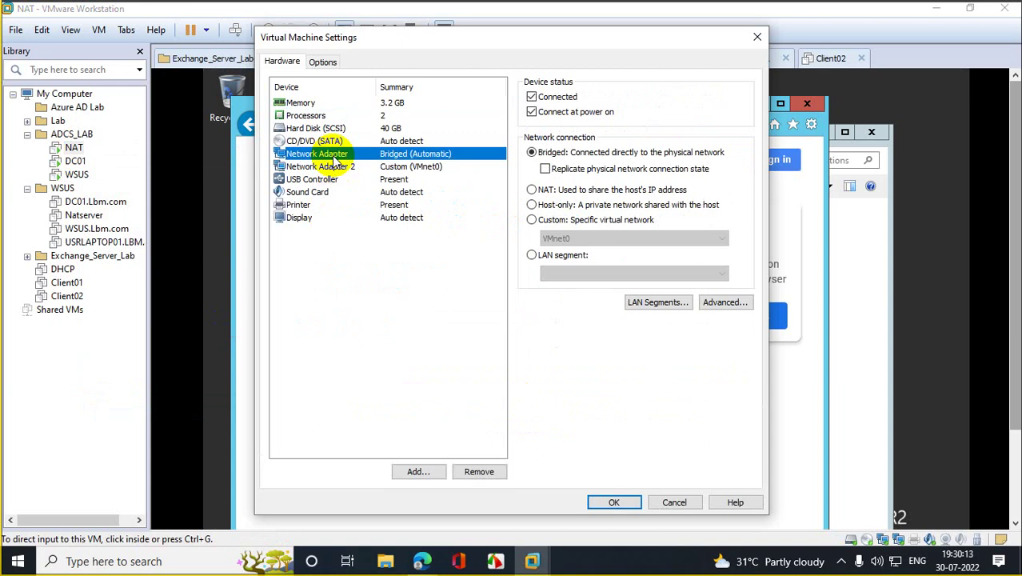
click(688, 501)
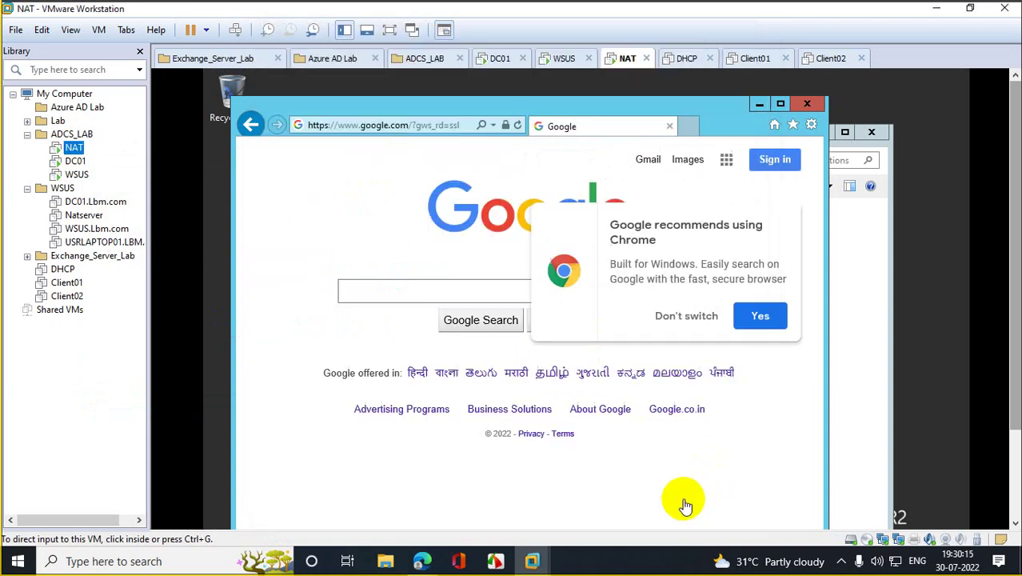
Step: Close the browser and Ethernet0 status, then open Routing and Remote Access maximised from Server Manager
click(808, 106)
click(711, 193)
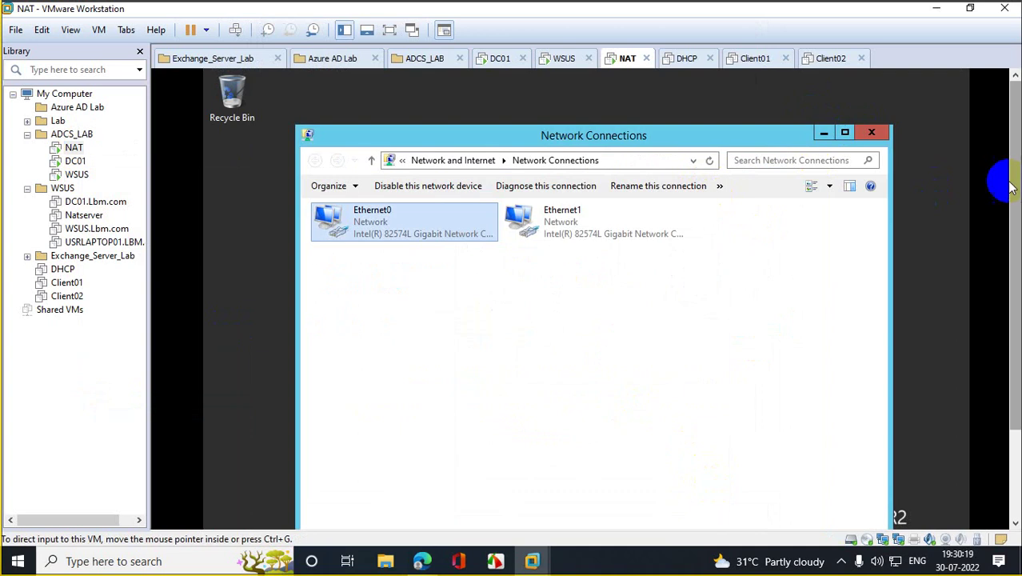
click(263, 512)
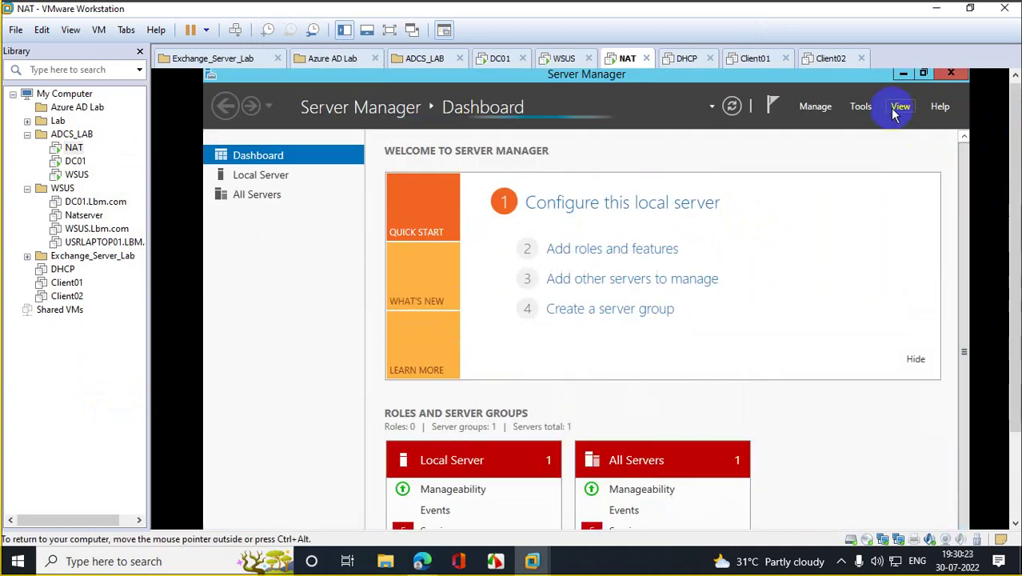
click(860, 106)
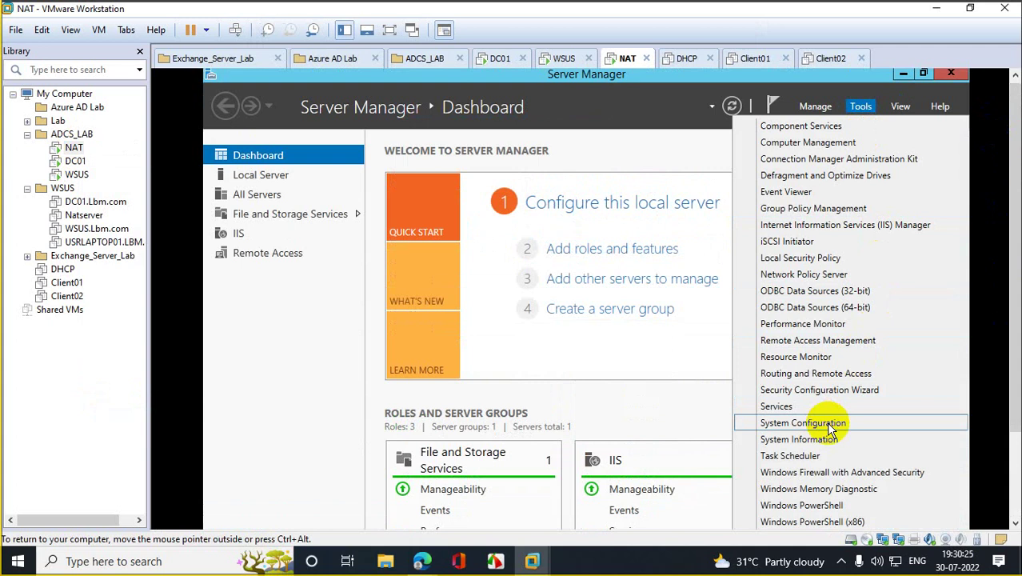
click(819, 376)
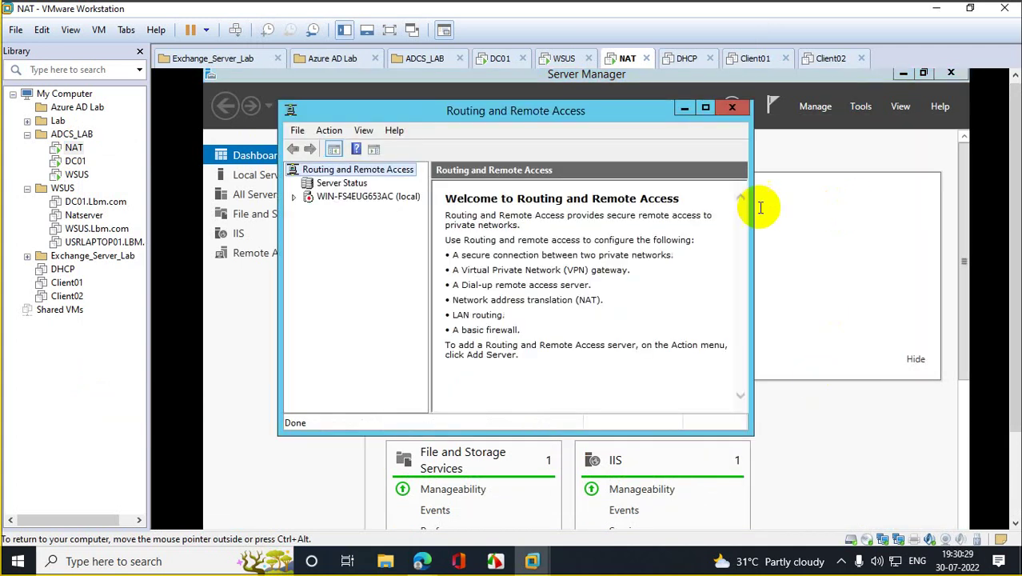
click(334, 198)
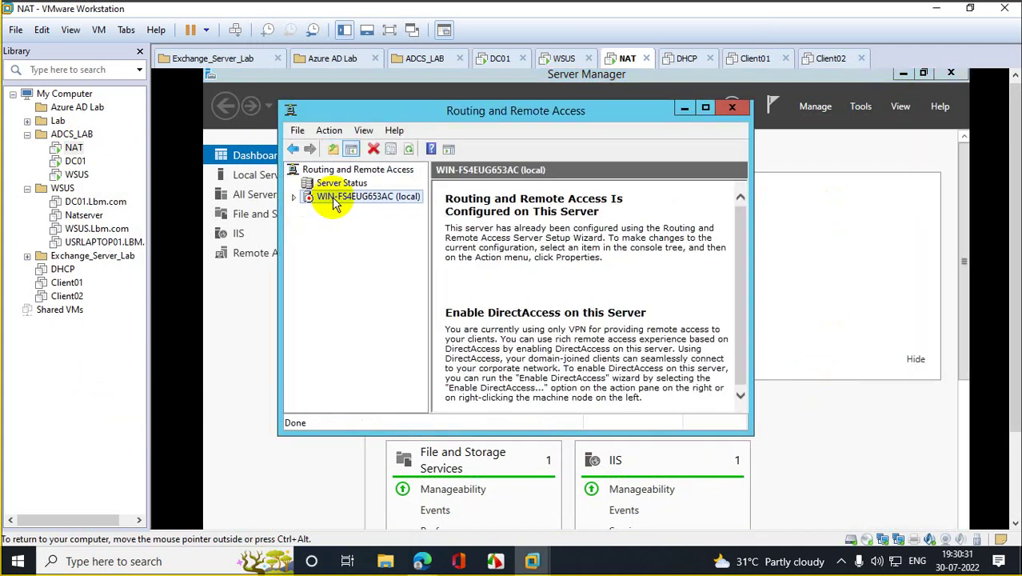
click(705, 107)
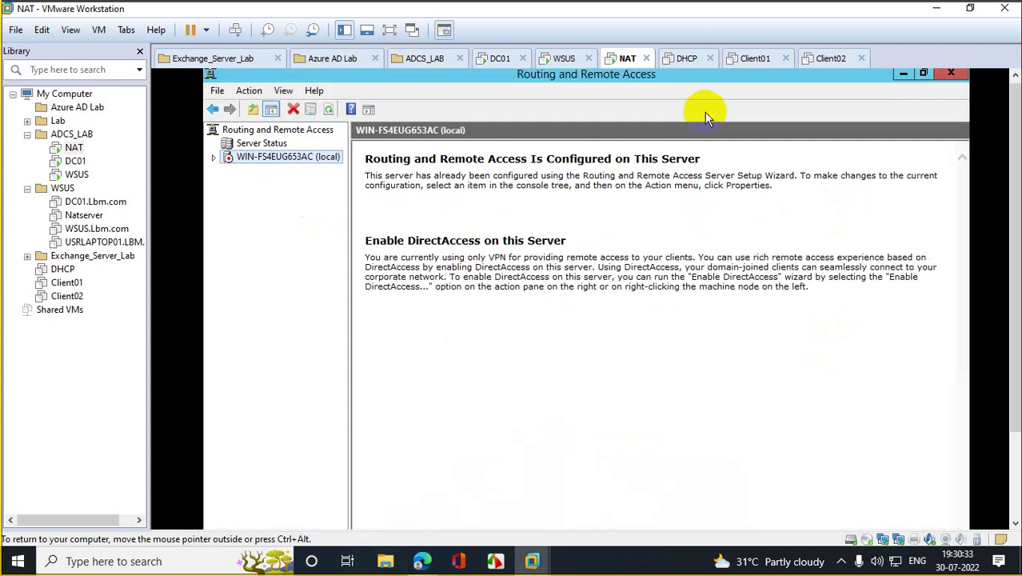
Step: Disable Routing and Remote Access on the local server, confirming removal of its configuration
right_click(254, 154)
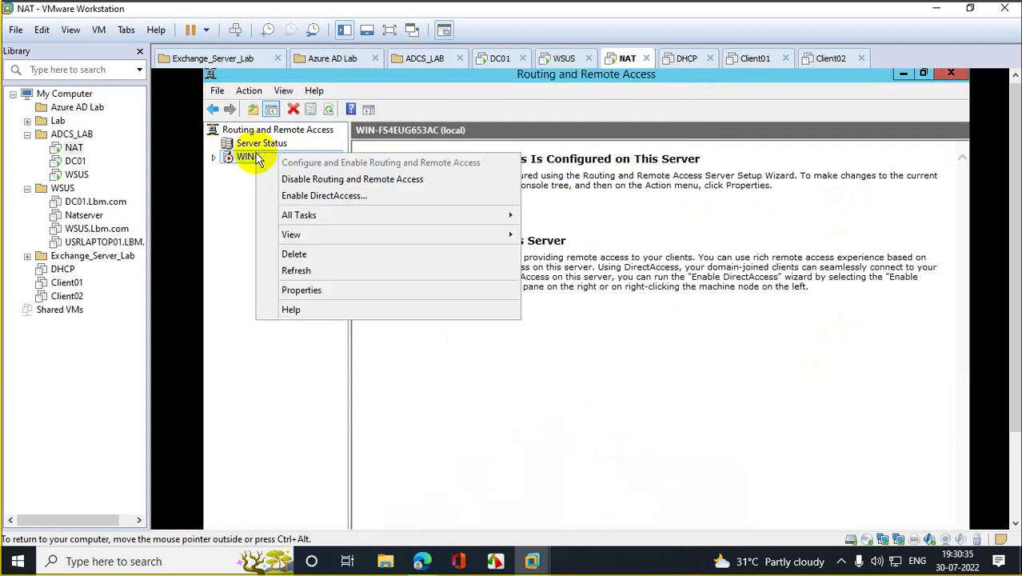
click(321, 179)
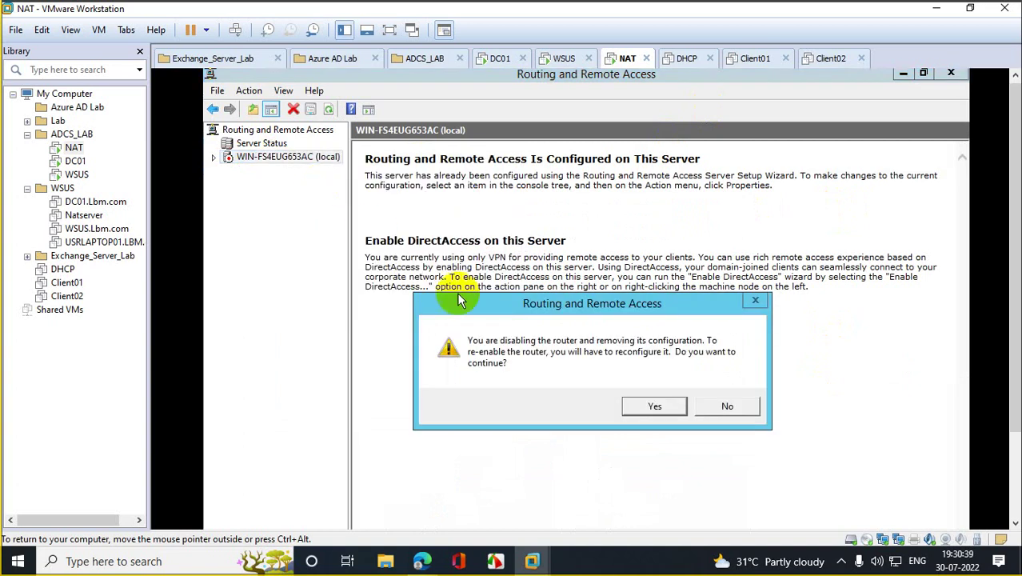
click(630, 405)
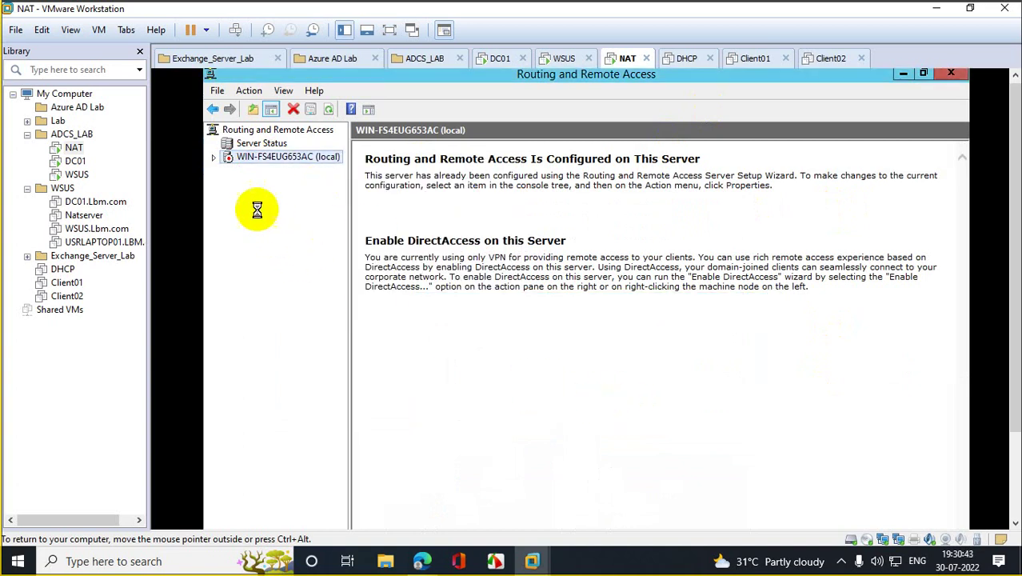
Step: Run the RRAS setup wizard choosing NAT on Ethernet0 with basic name and address services enabled
right_click(252, 158)
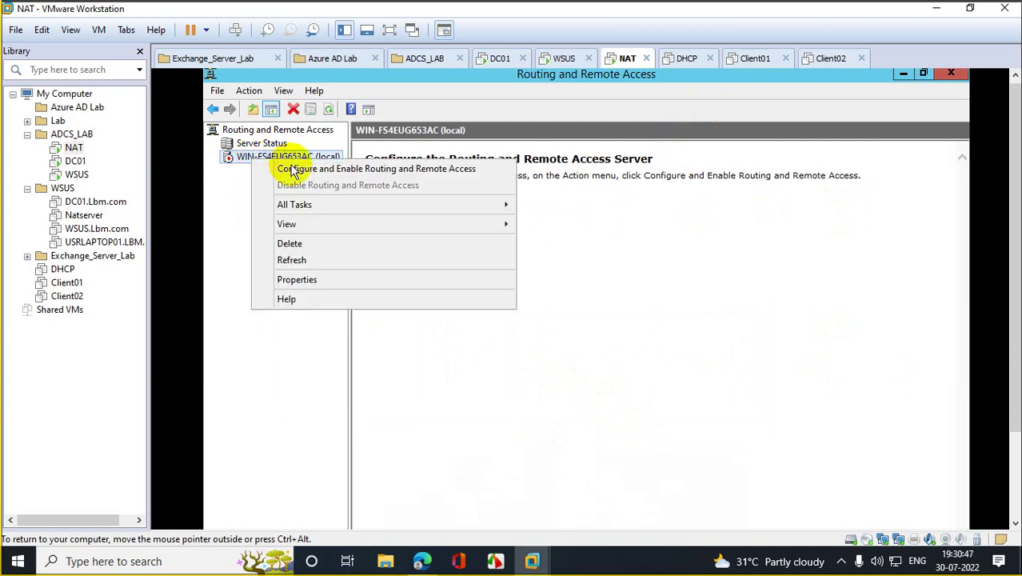
click(293, 170)
click(670, 478)
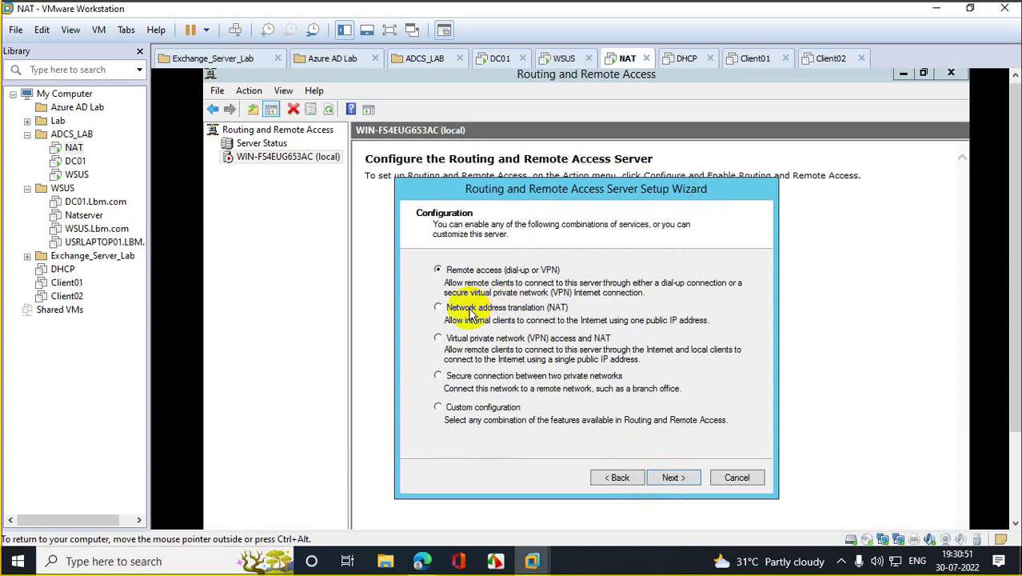
click(468, 309)
click(674, 476)
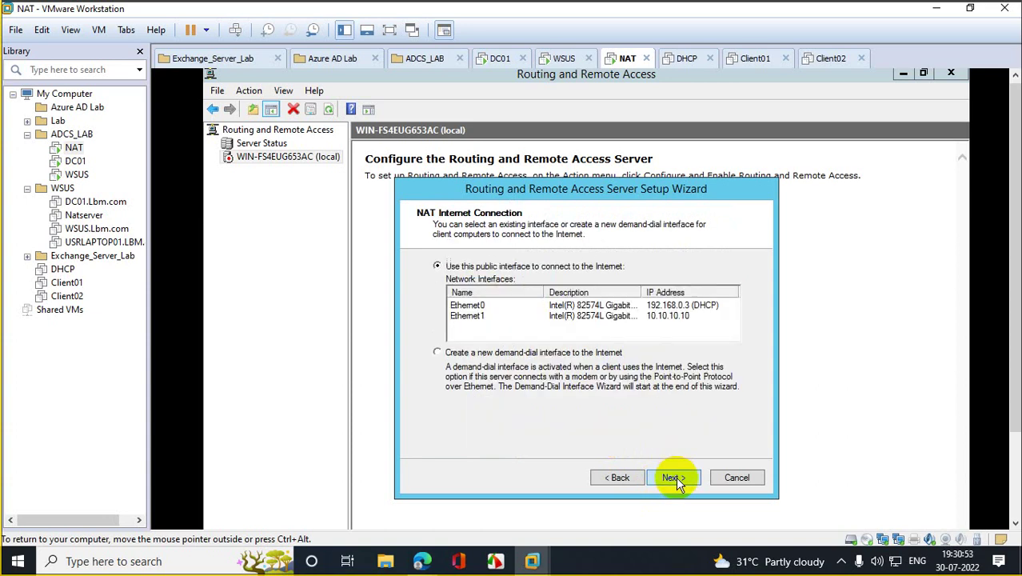
click(502, 307)
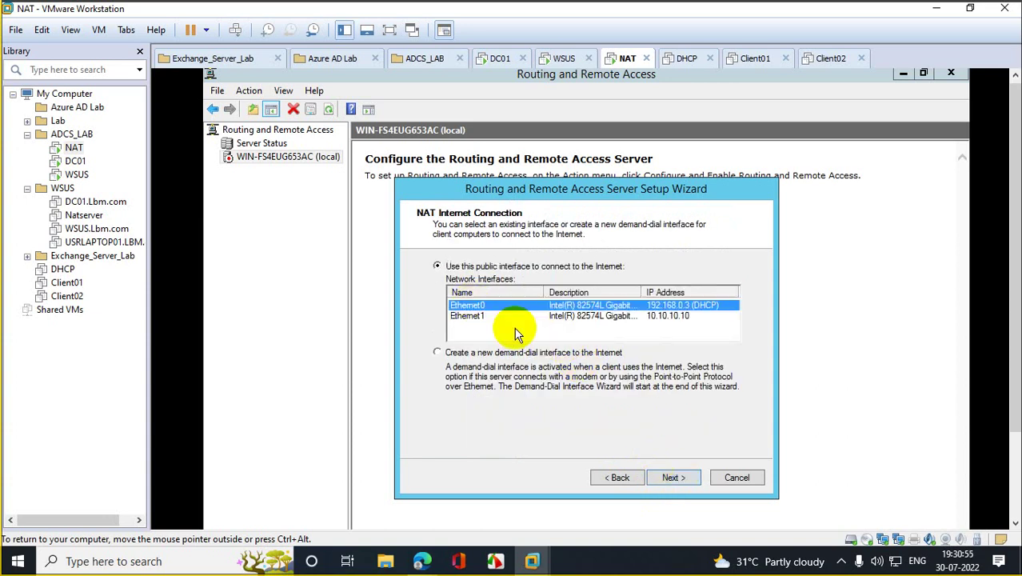
click(674, 478)
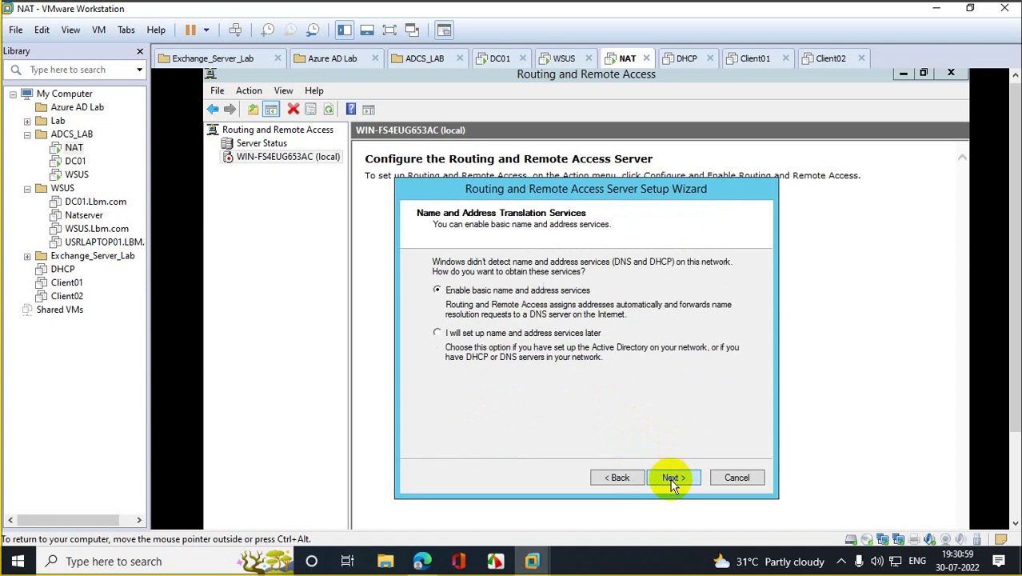
click(671, 482)
click(673, 480)
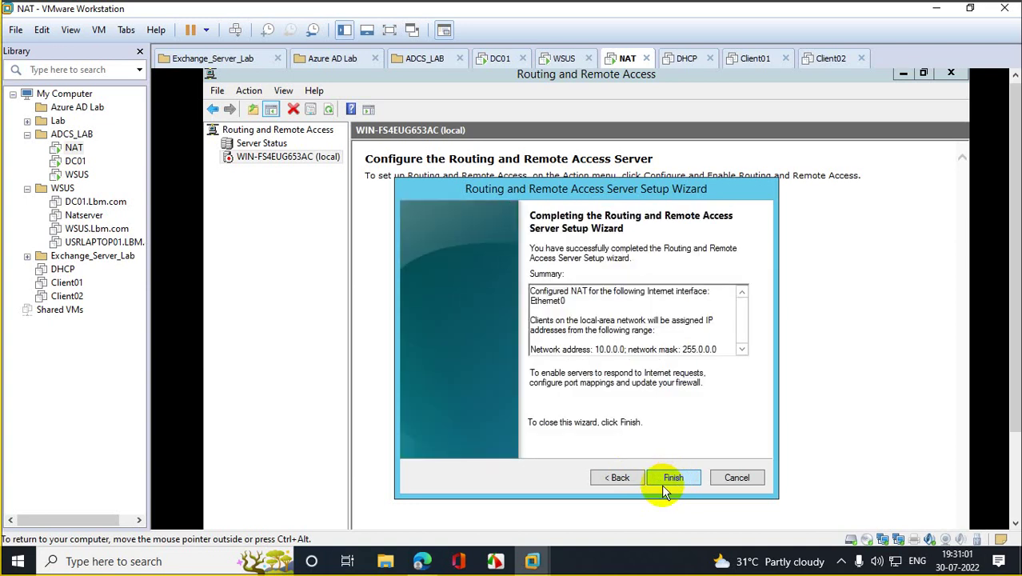
click(662, 484)
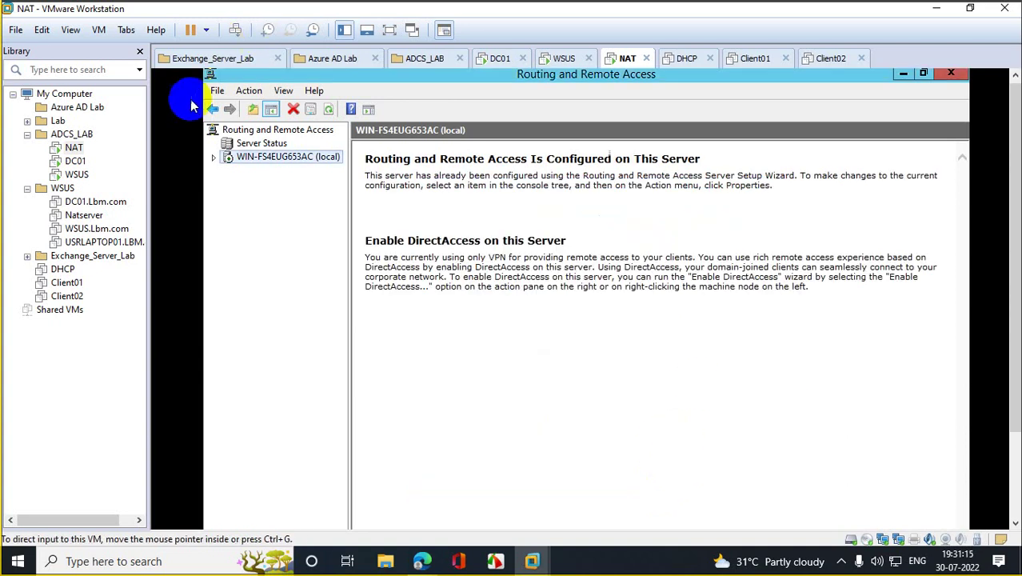
Step: On the WSUS VM, reload the go.microsoft.com address until the MSN page loads
click(77, 174)
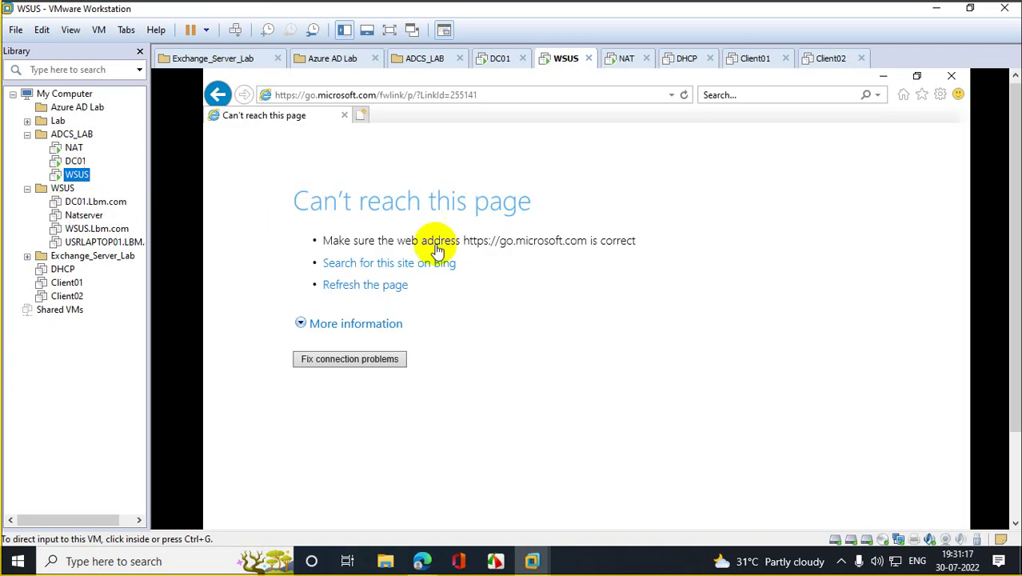
click(684, 95)
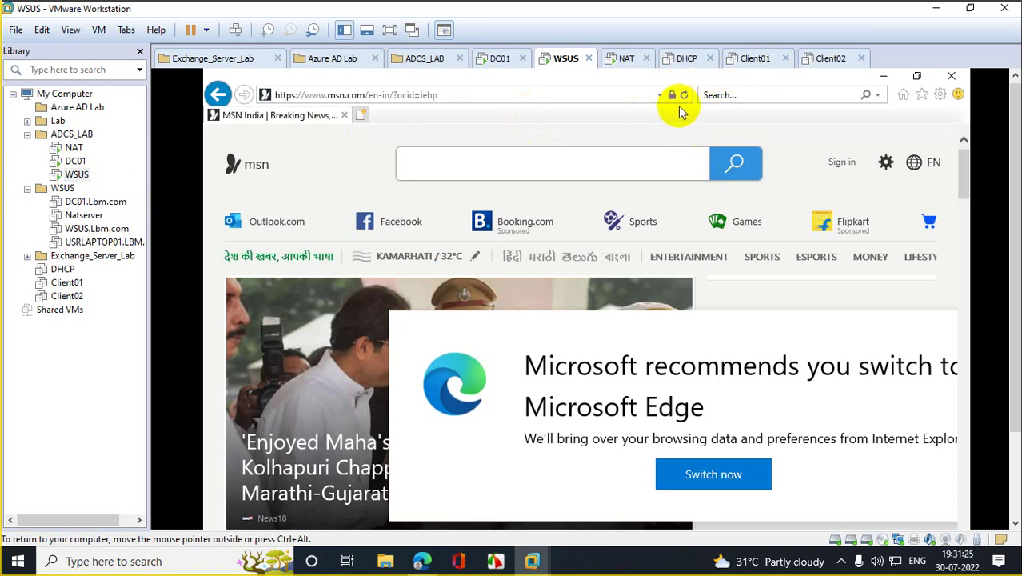
click(658, 96)
click(393, 113)
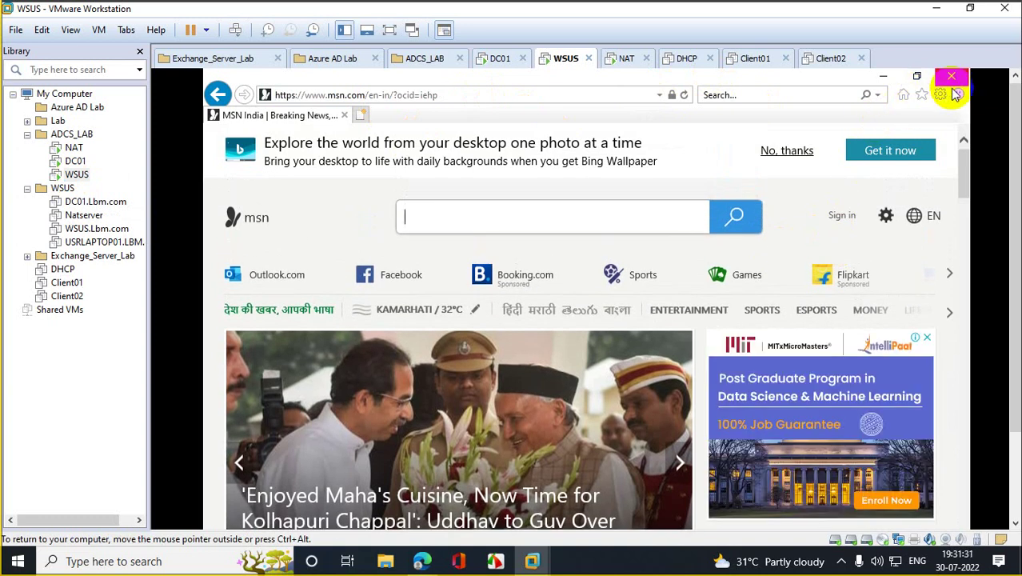
Step: Close the browser, Server Manager, Ethernet0 Status and Network Connections windows
click(951, 76)
click(952, 76)
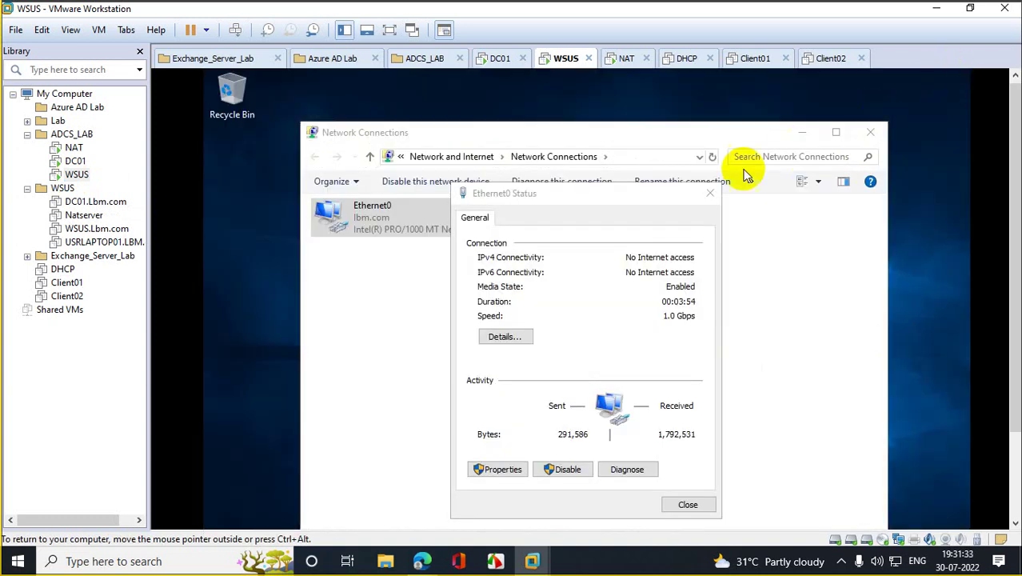
click(709, 193)
click(870, 133)
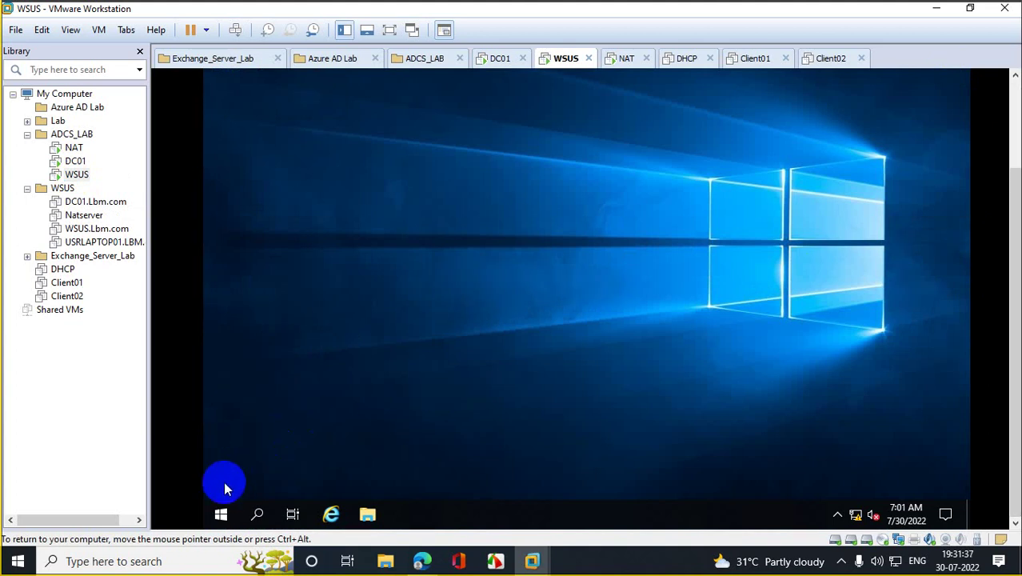
right_click(217, 512)
Step: Launch servermanager from the Run box and dismiss the Windows Admin Center notice
click(285, 441)
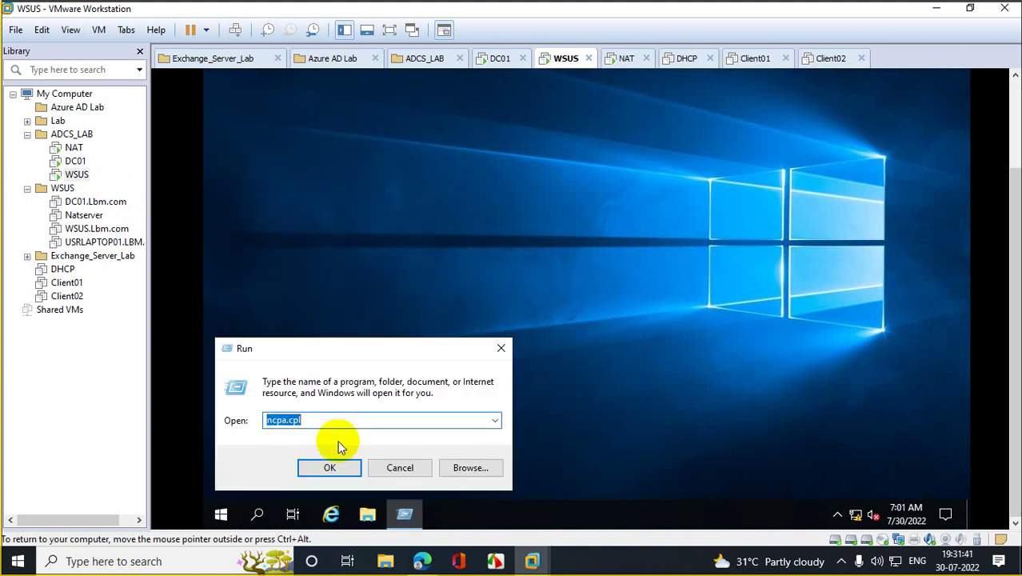
text(server)
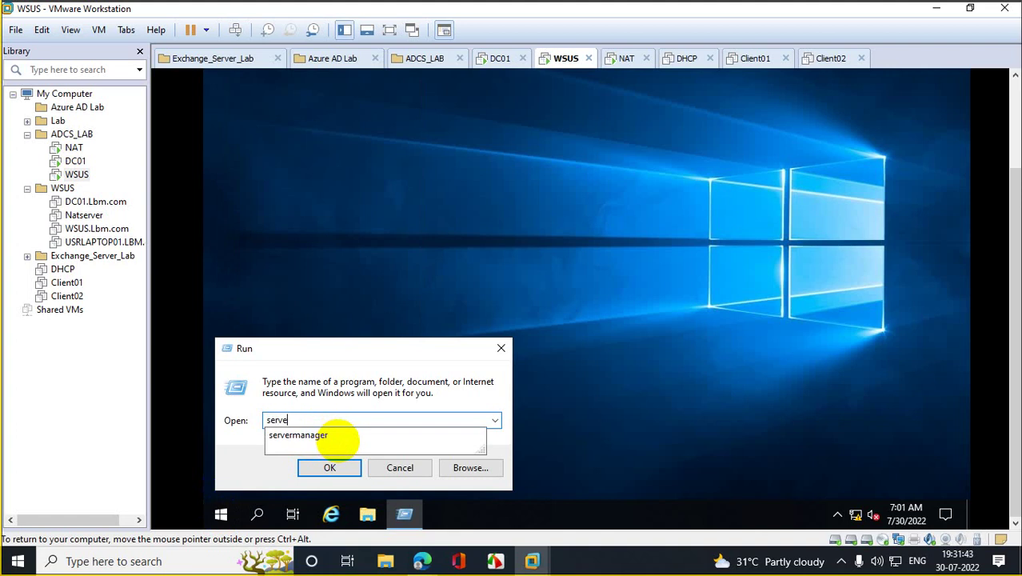
click(320, 436)
key(Return)
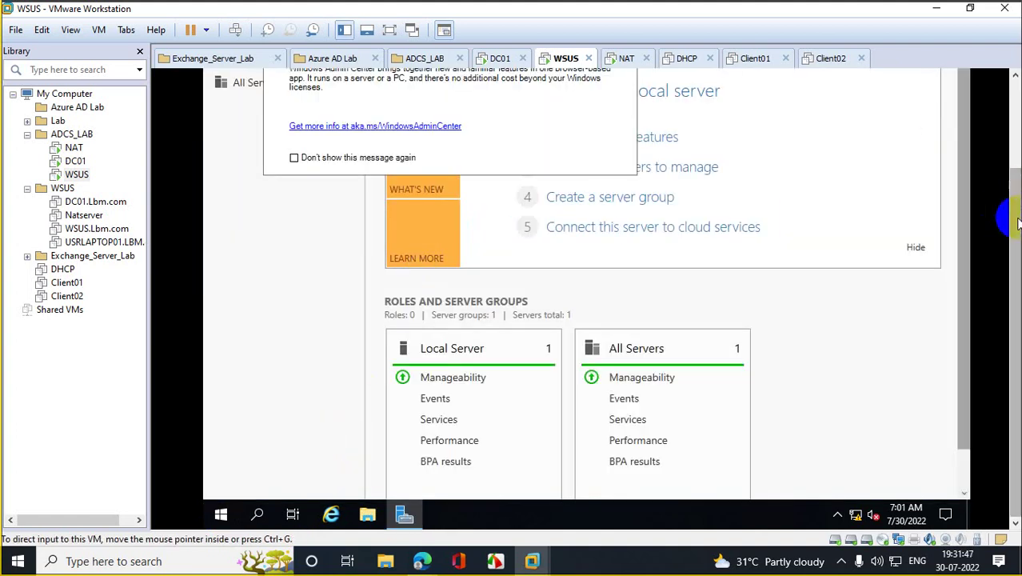
click(1006, 196)
scroll(1006, 196, up, 3)
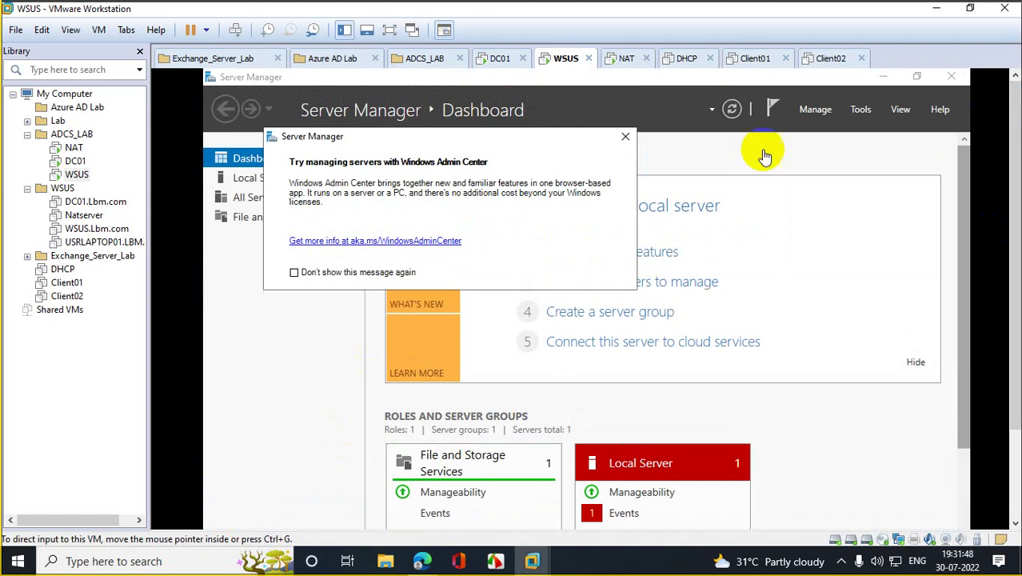
click(625, 139)
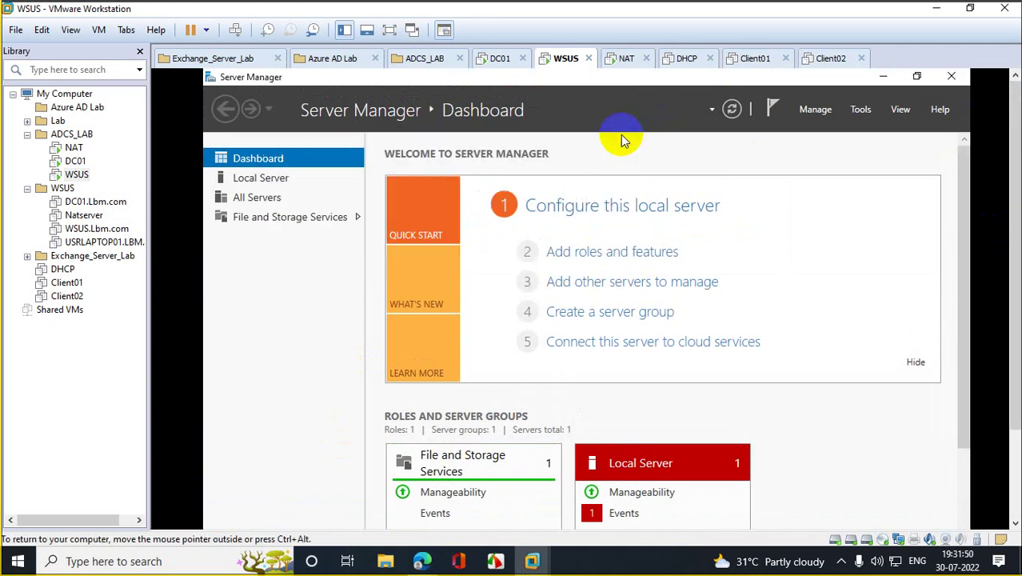
Step: Start Add Roles and Features, keeping role-based installation and WSUS.lbm.com as destination
click(593, 253)
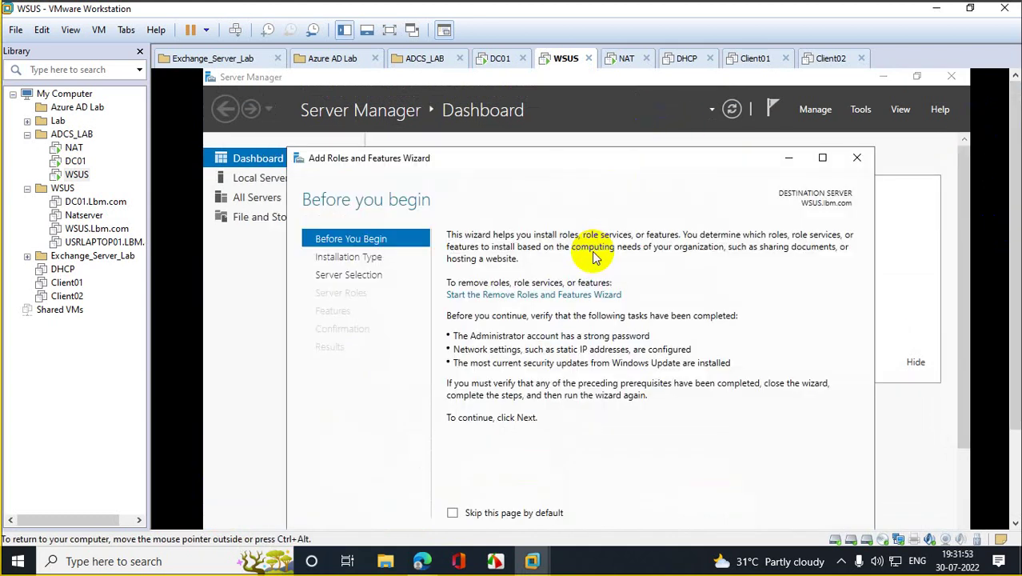
scroll(1011, 240, down, 3)
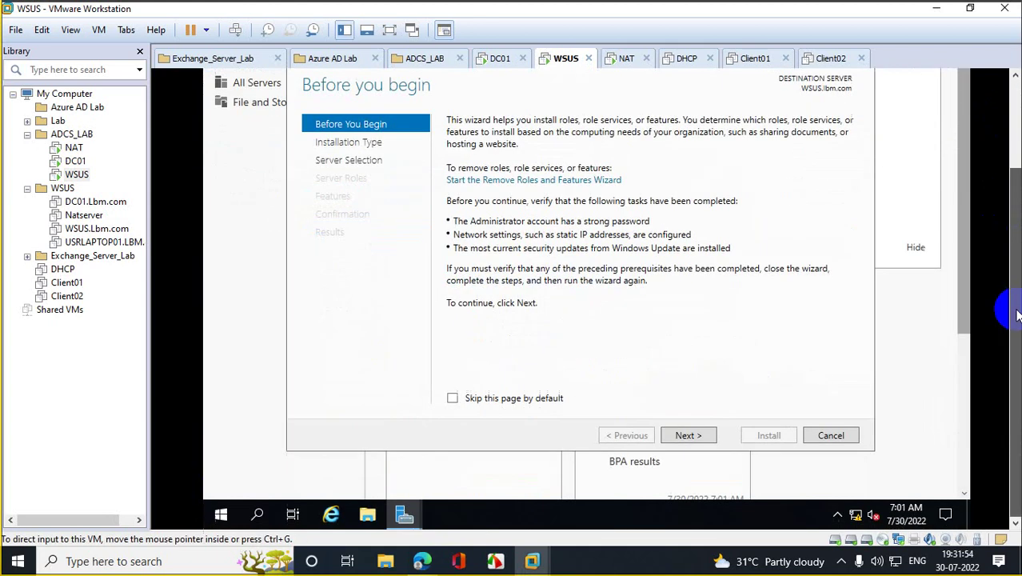
click(689, 435)
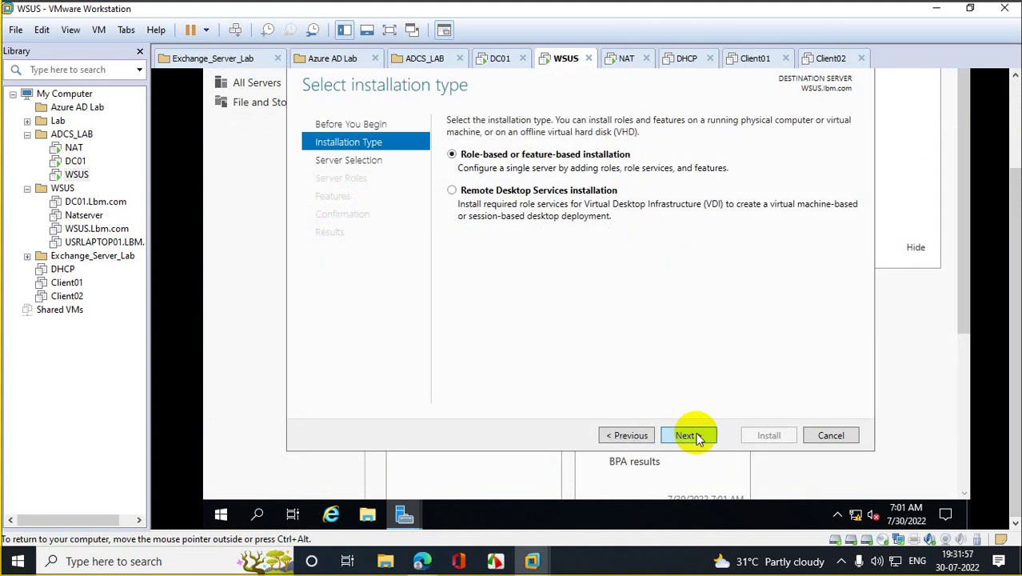
click(689, 435)
click(689, 435)
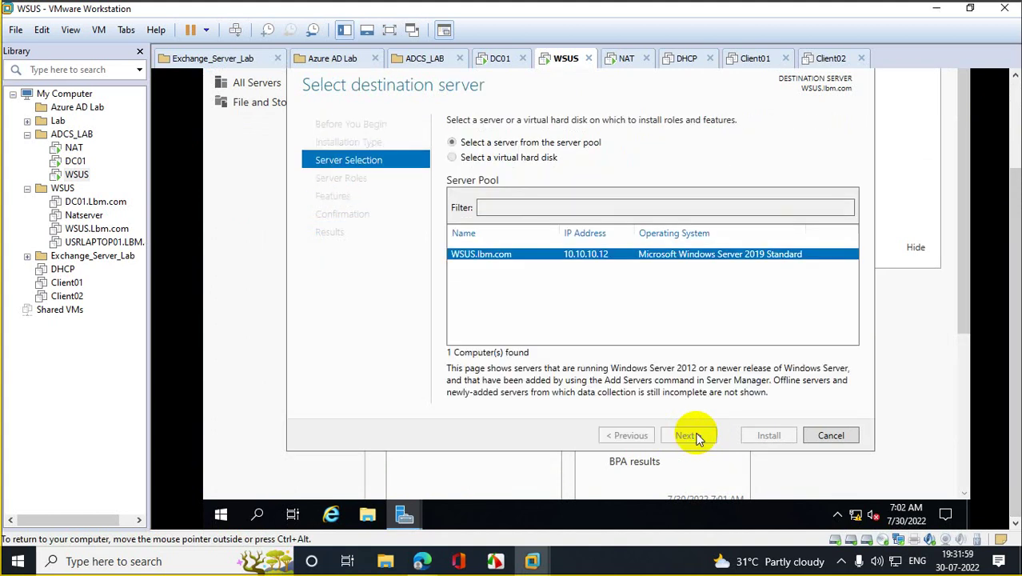
Step: Admit the waiting participant in the video meeting, then hide the meeting window
mouse_move(422, 561)
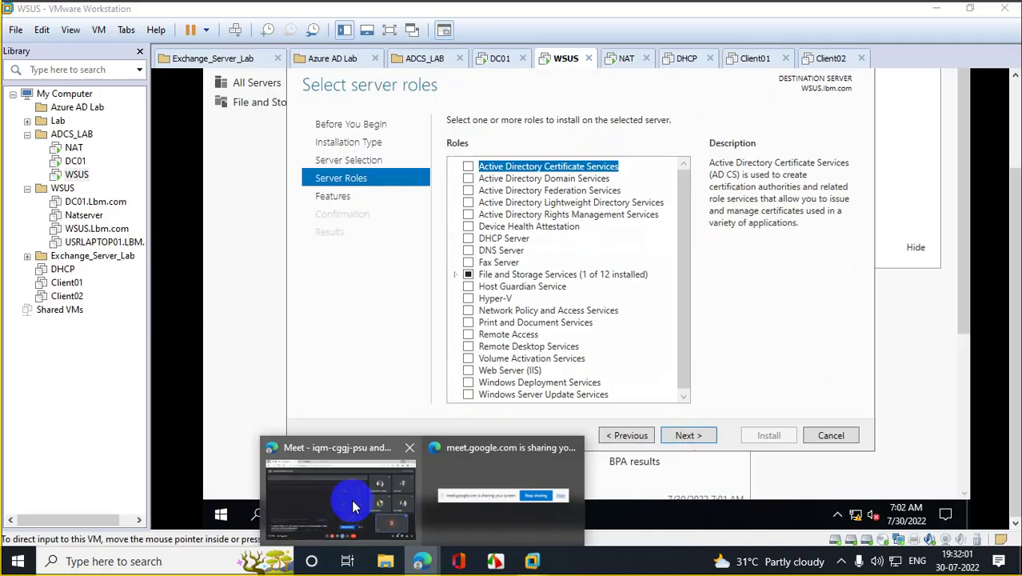
click(351, 499)
click(654, 131)
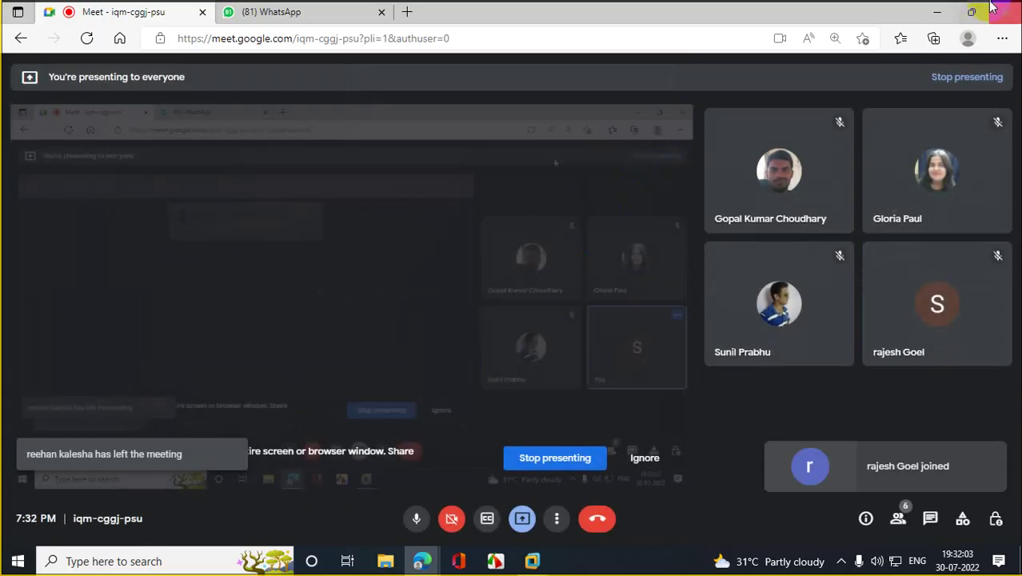
click(938, 13)
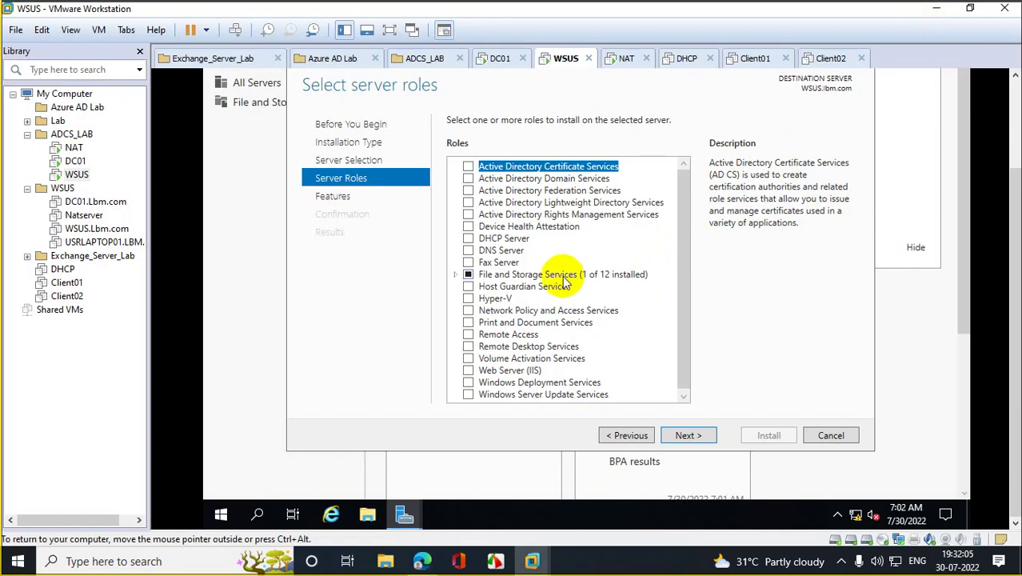
Step: Tick Windows Server Update Services, add its required features, and continue to Select features
click(536, 396)
click(468, 395)
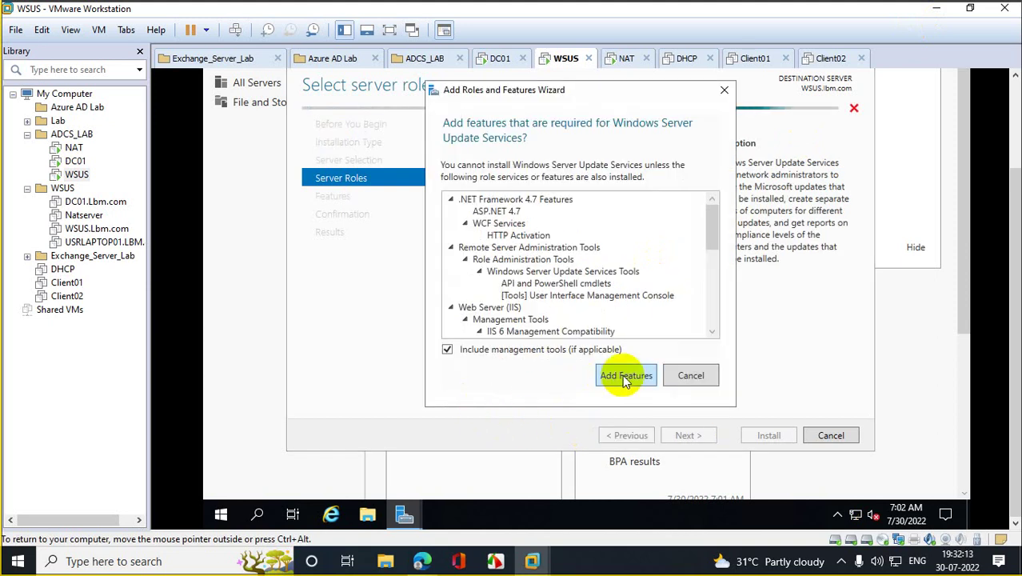
click(622, 374)
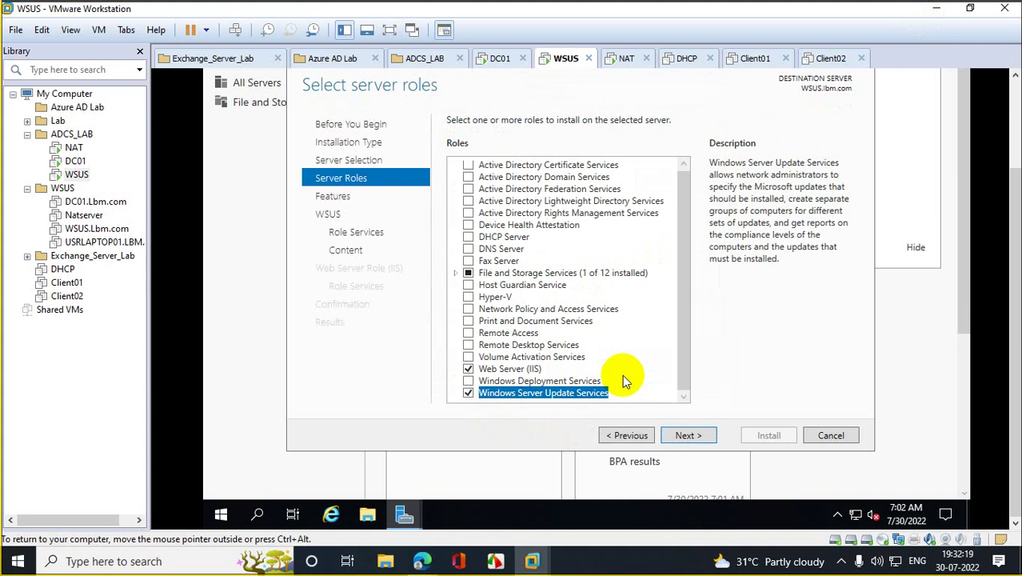
click(700, 443)
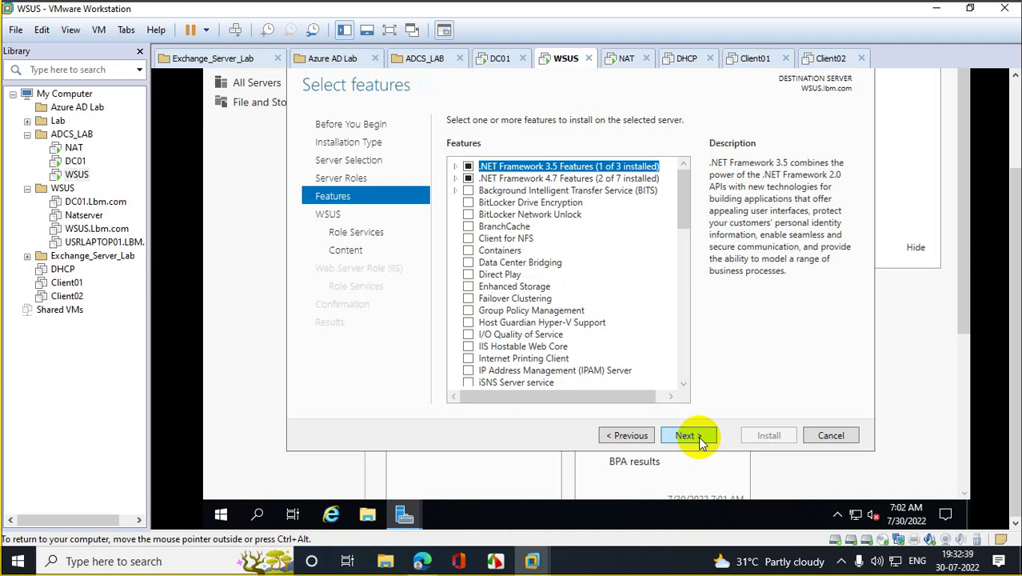
Step: Pass the default features and WSUS page, keeping WID Connectivity and WSUS Services role services
click(701, 441)
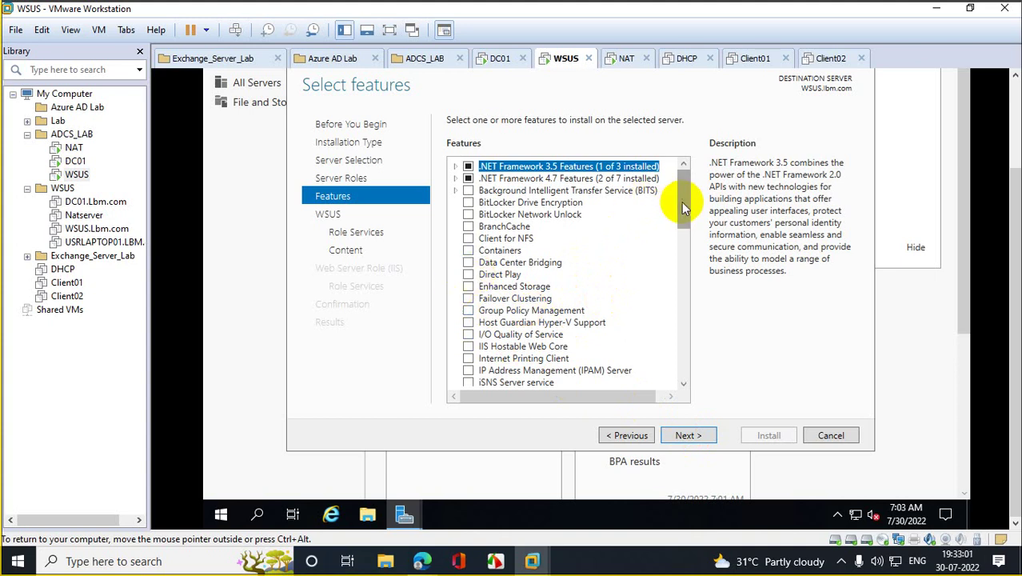
drag(683, 201, 685, 224)
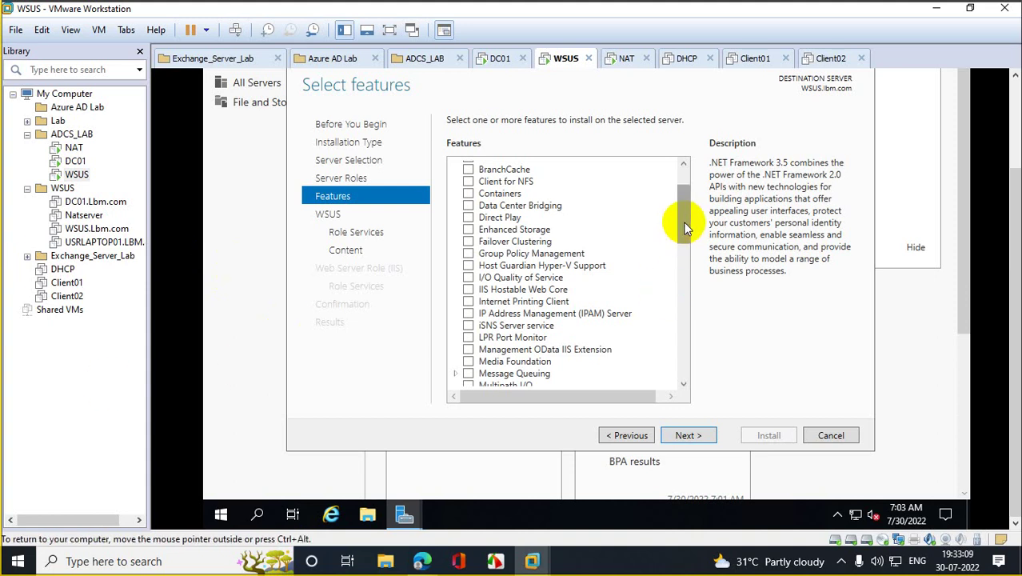
scroll(682, 250, down, 3)
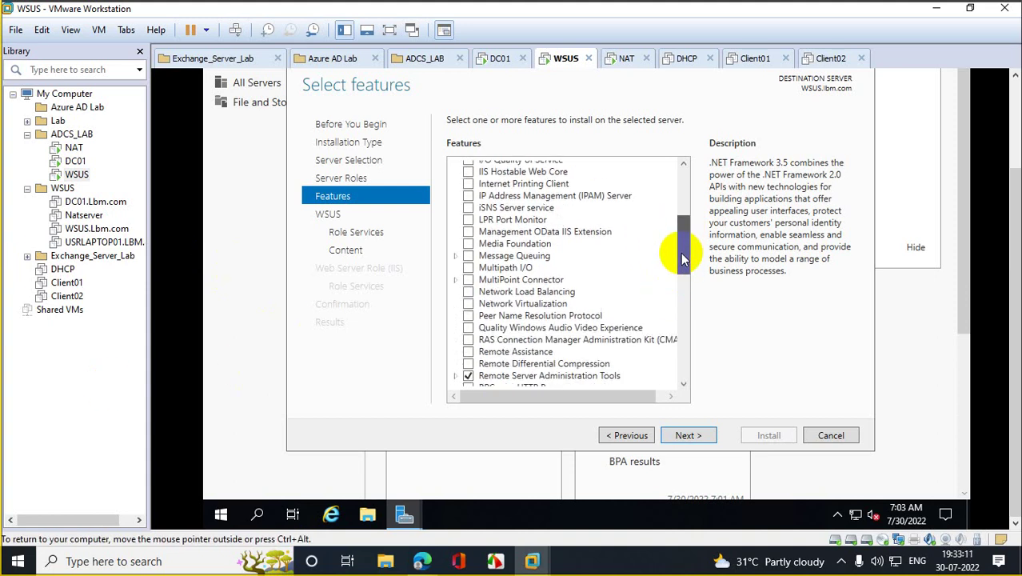
drag(682, 259, 683, 220)
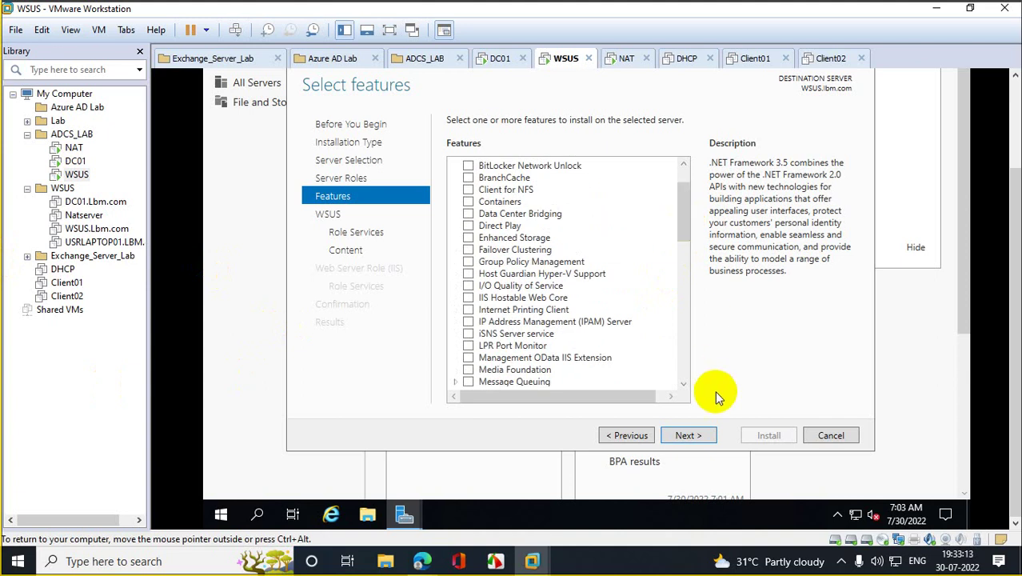
click(688, 436)
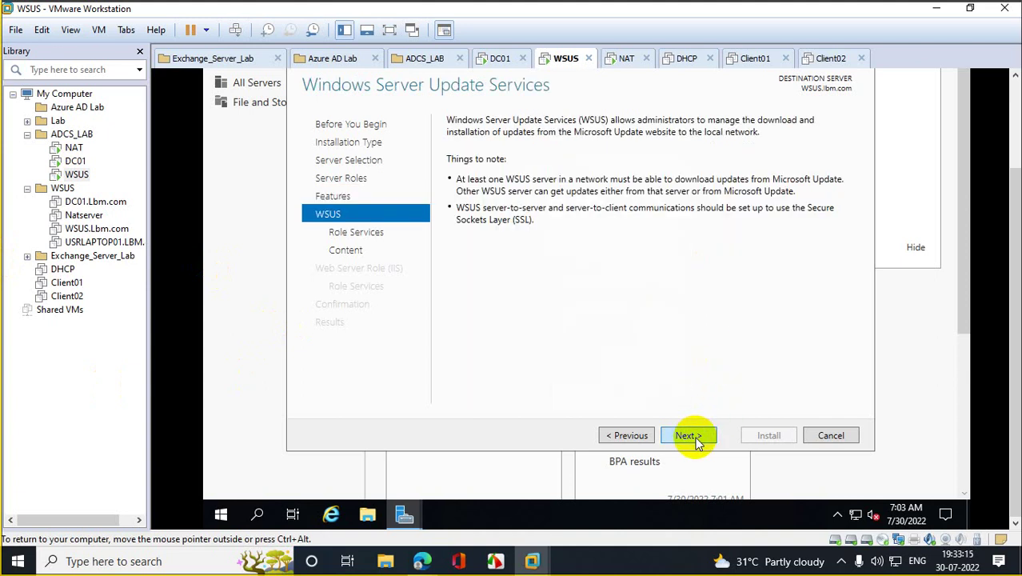
click(687, 435)
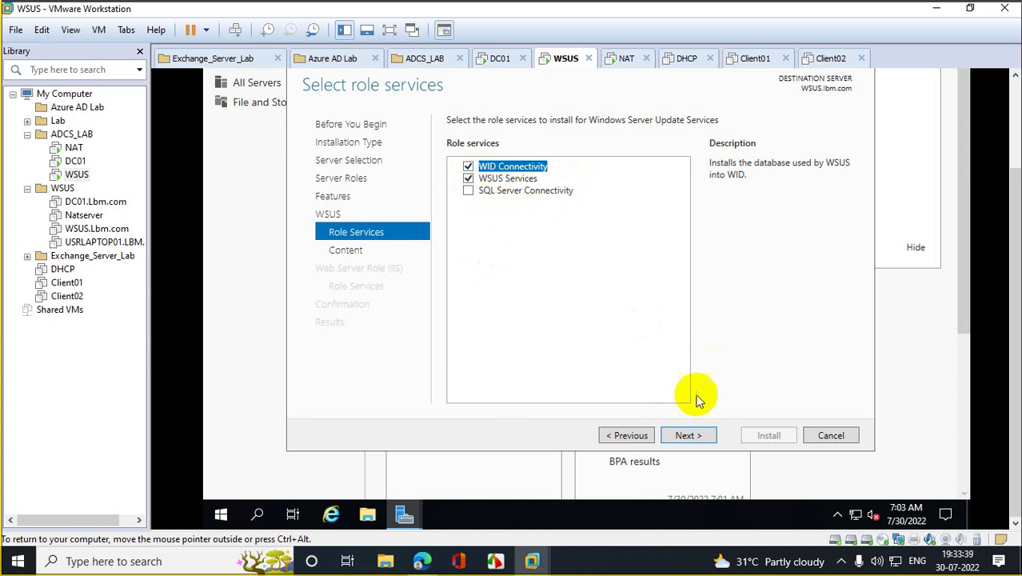
click(689, 435)
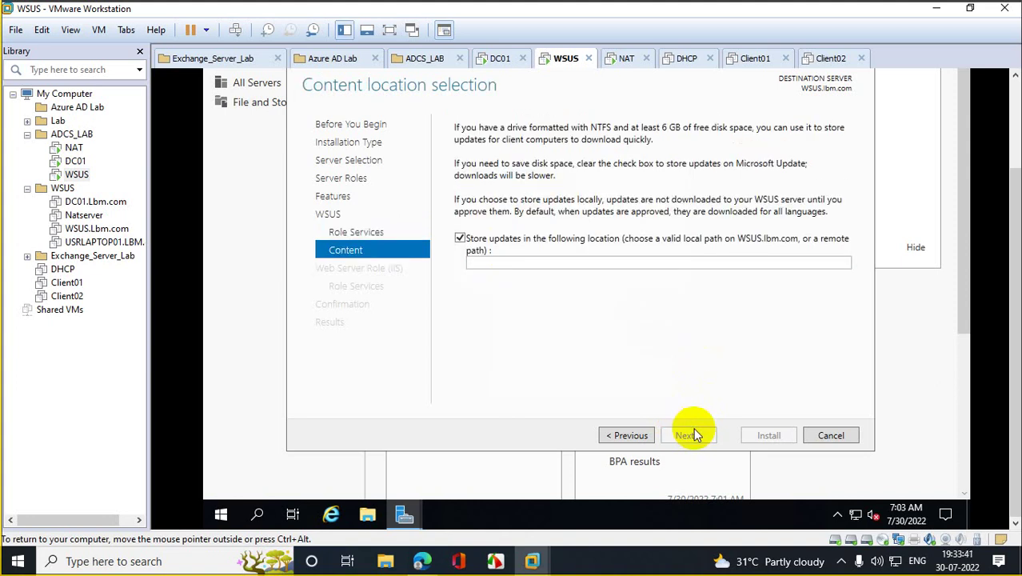
click(574, 264)
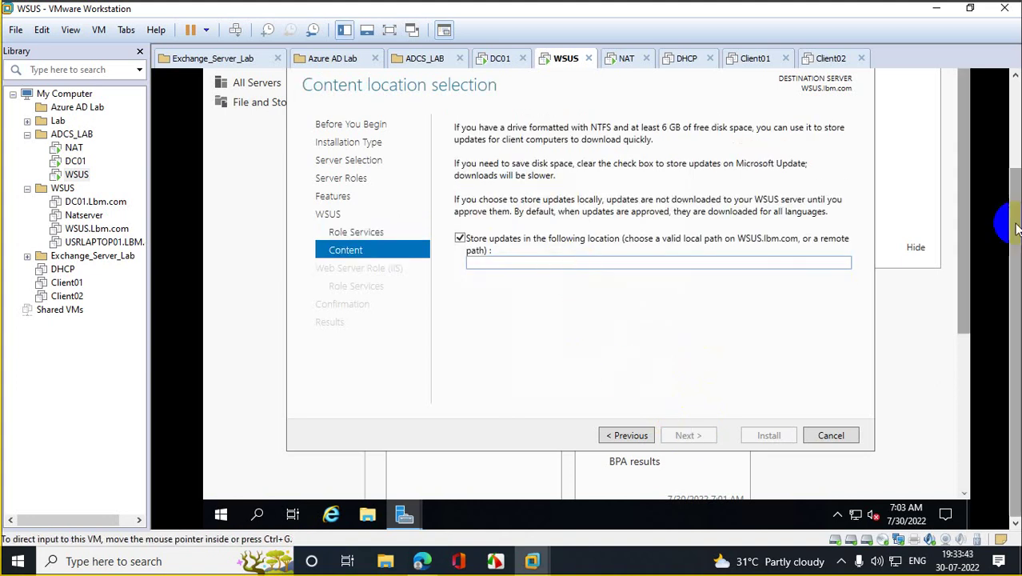
Step: Create a new folder named wSUS on the New Volume (E:) drive
click(367, 519)
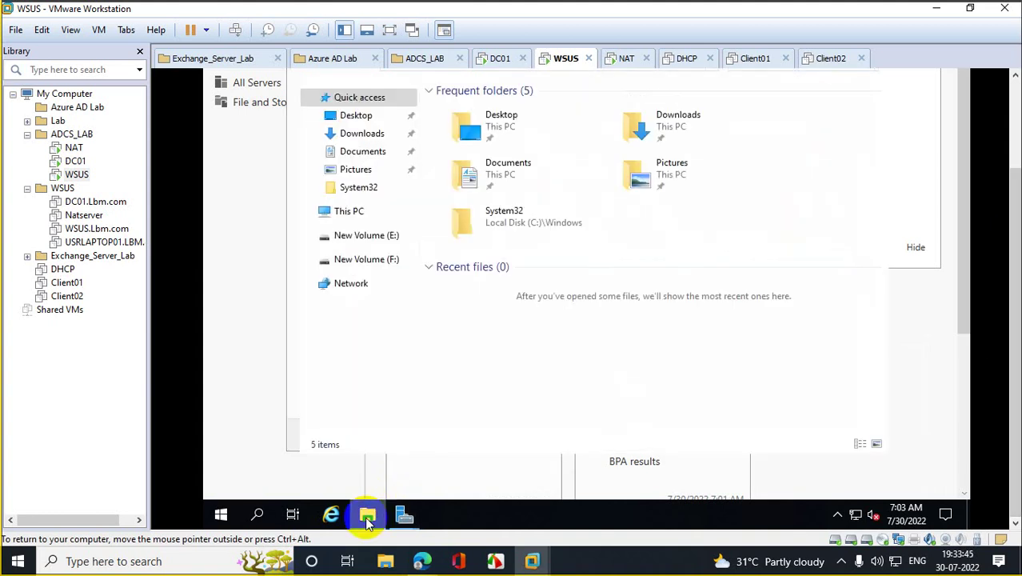
click(356, 214)
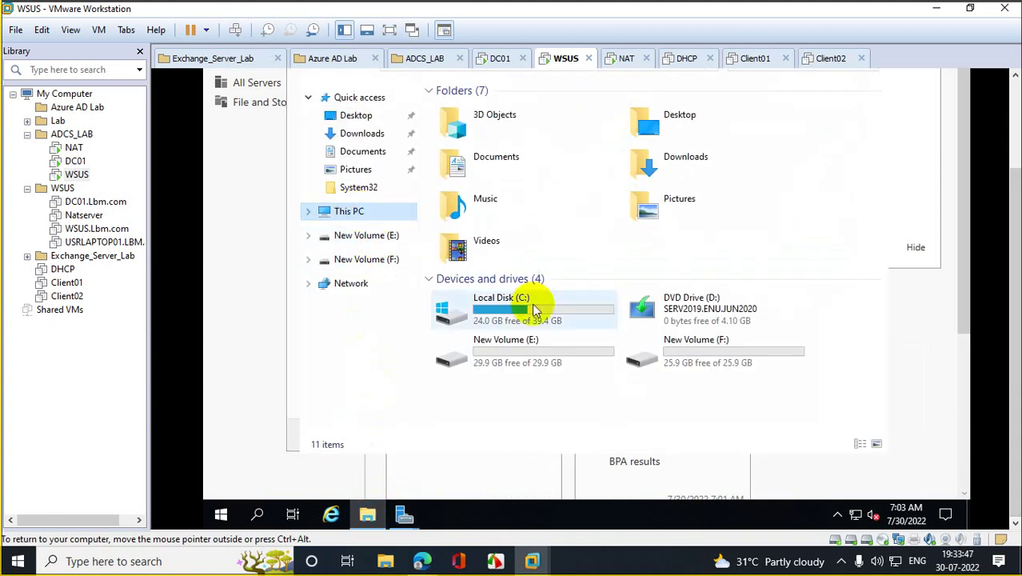
double_click(531, 363)
right_click(475, 201)
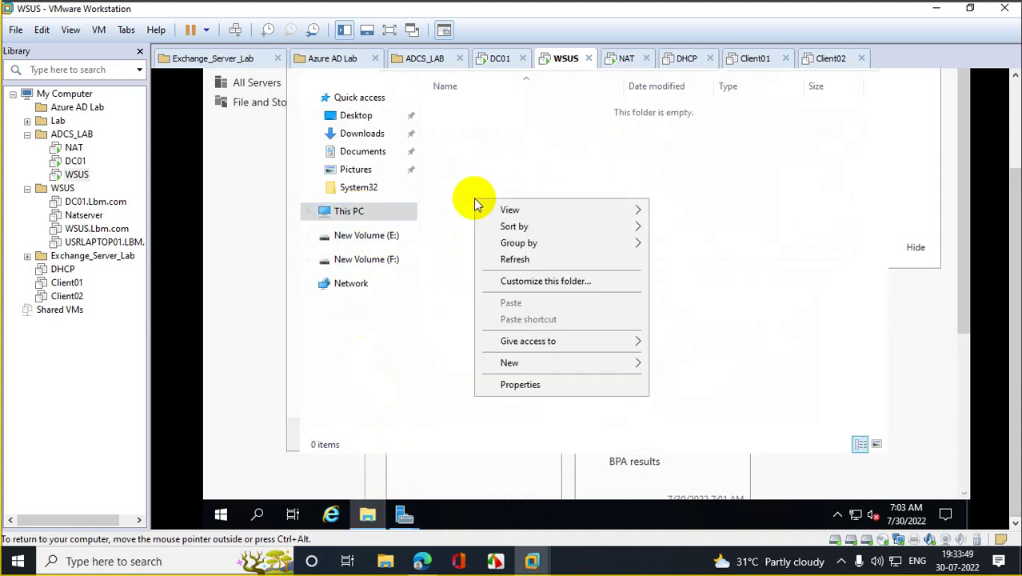
mouse_move(632, 360)
click(708, 367)
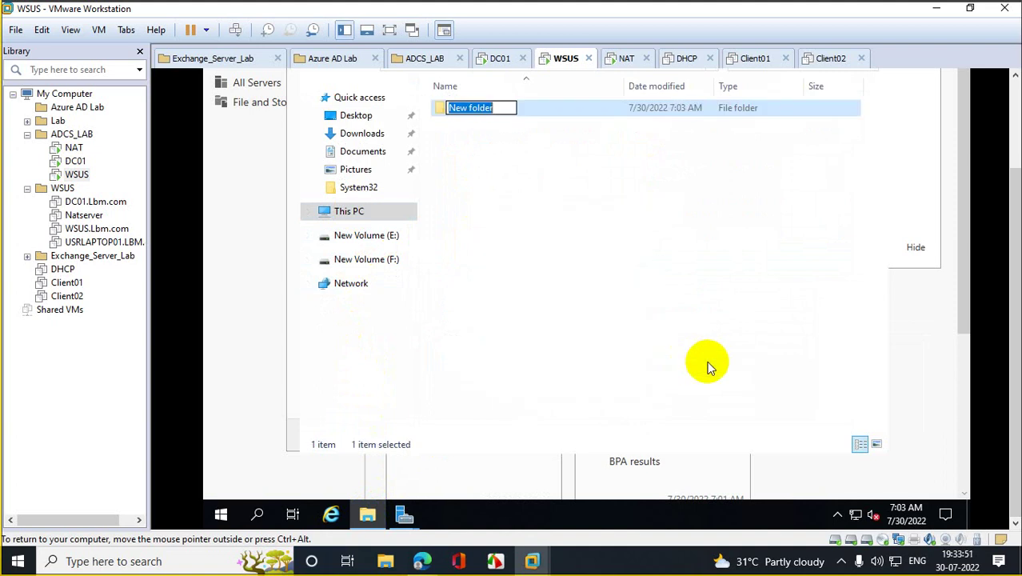
text(wSUS)
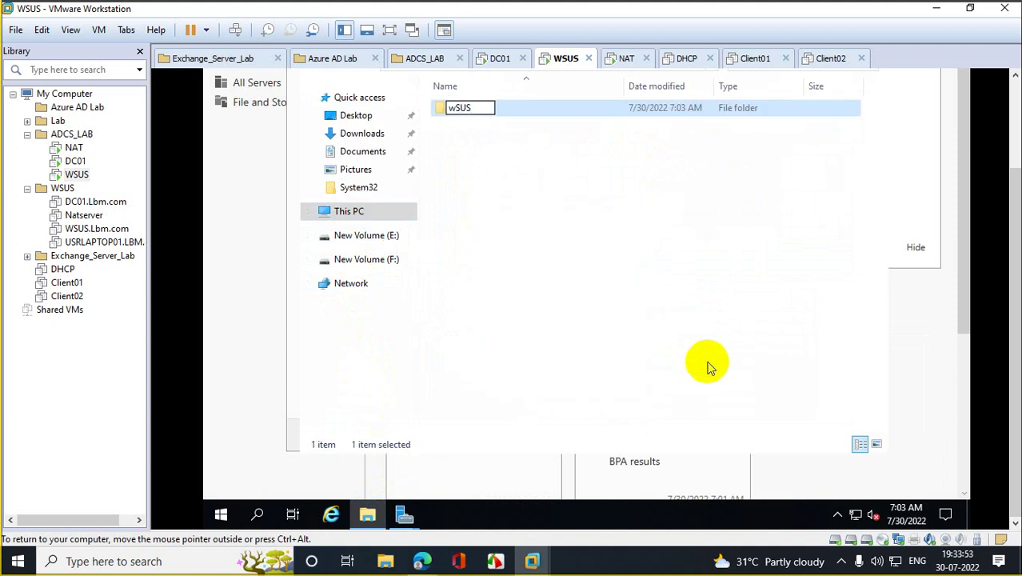
click(707, 366)
Step: Open the wSUS folder, copy its path E:\wSUS, and close File Explorer
double_click(468, 108)
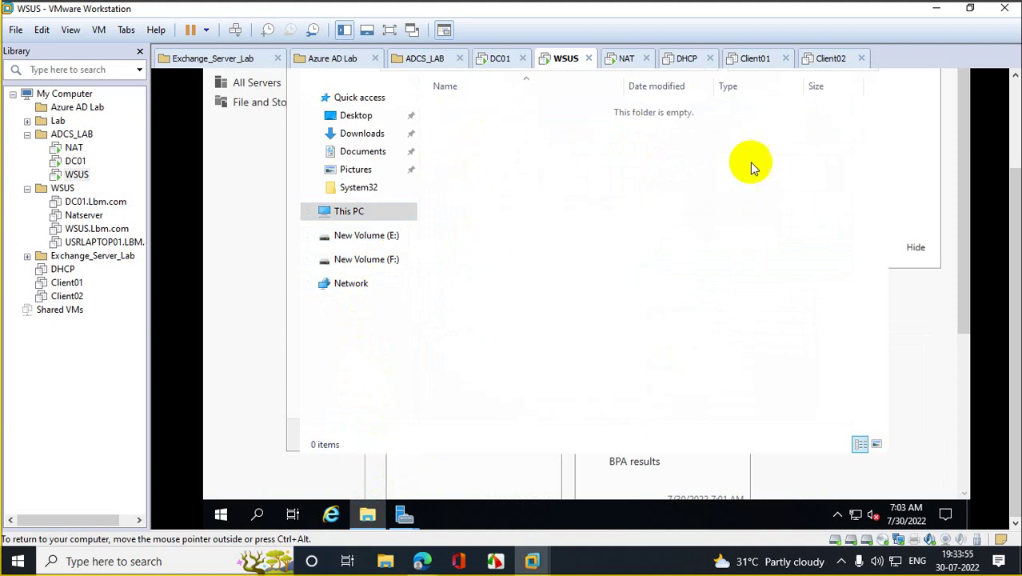
scroll(1015, 228, up, 3)
click(559, 167)
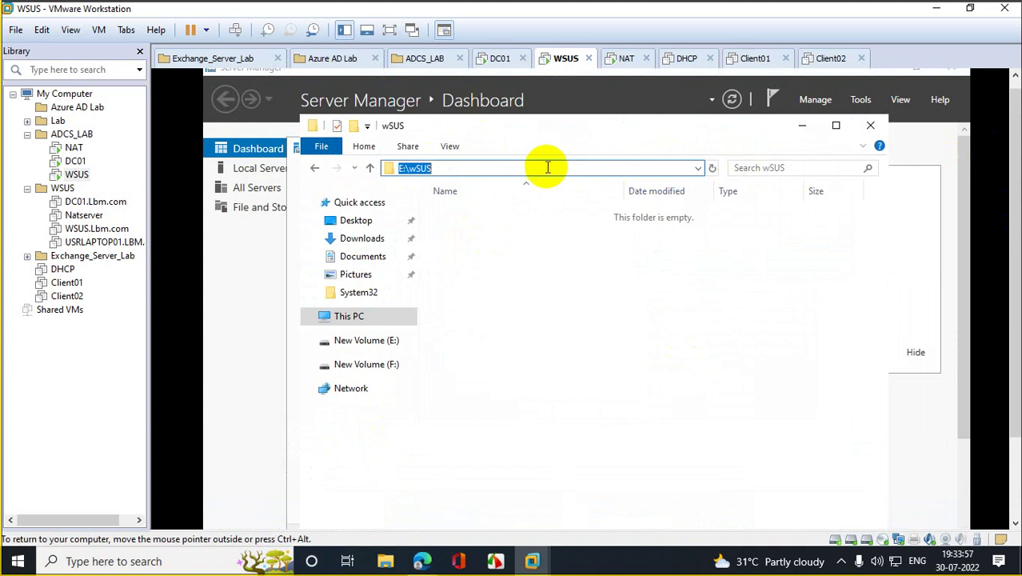
right_click(422, 170)
click(460, 220)
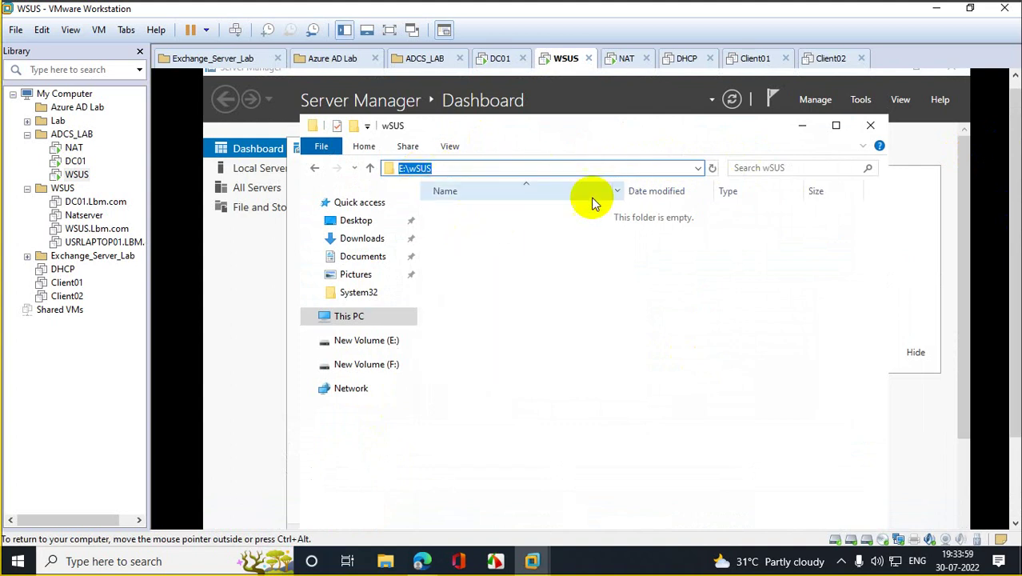
click(872, 130)
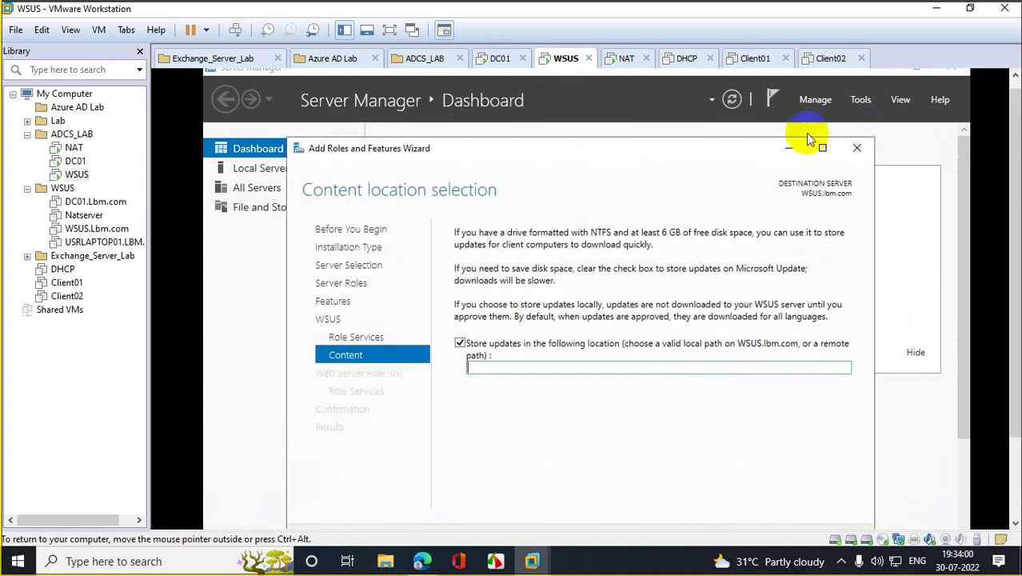
right_click(519, 366)
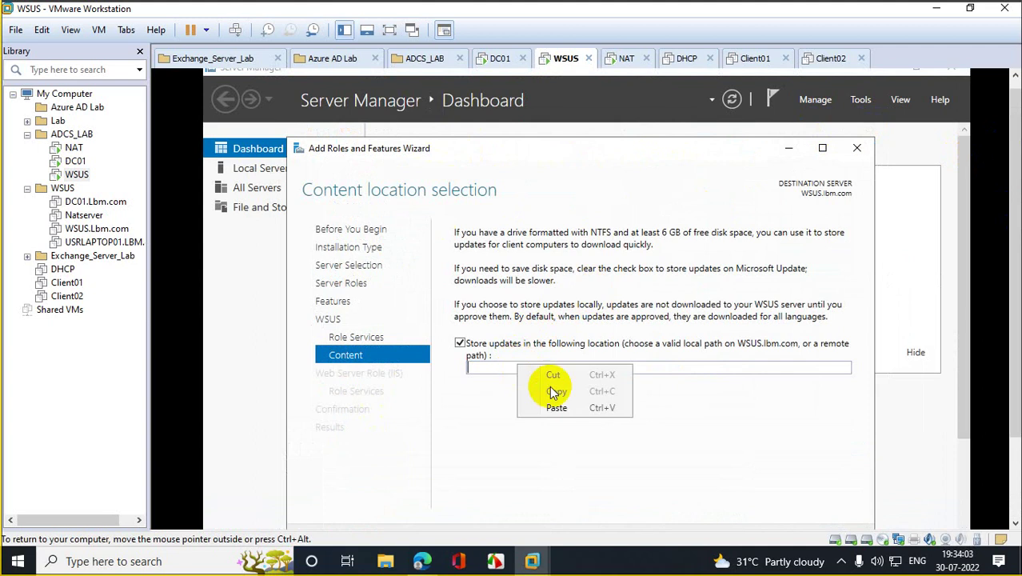
click(564, 409)
scroll(1004, 331, down, 3)
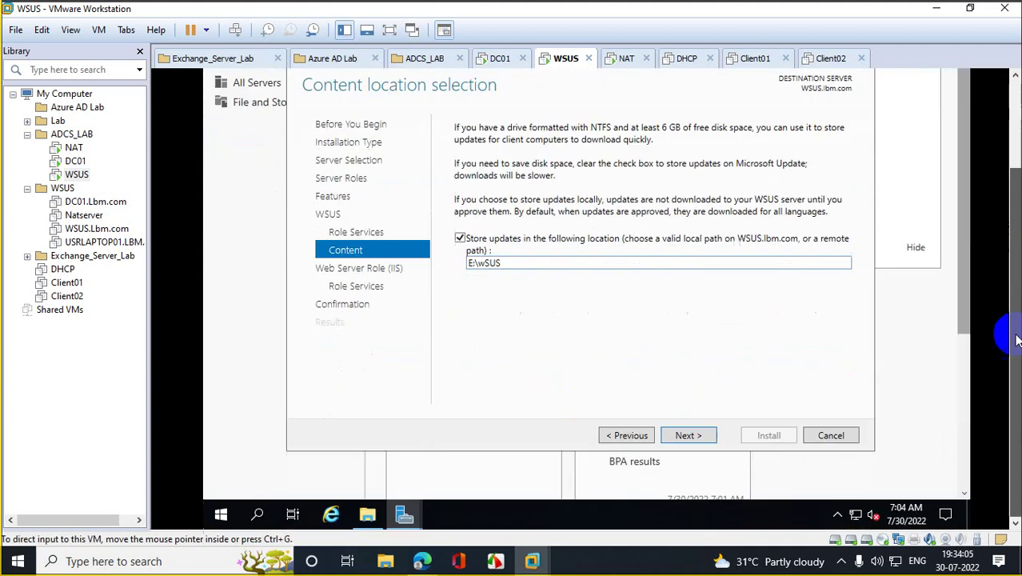
click(700, 441)
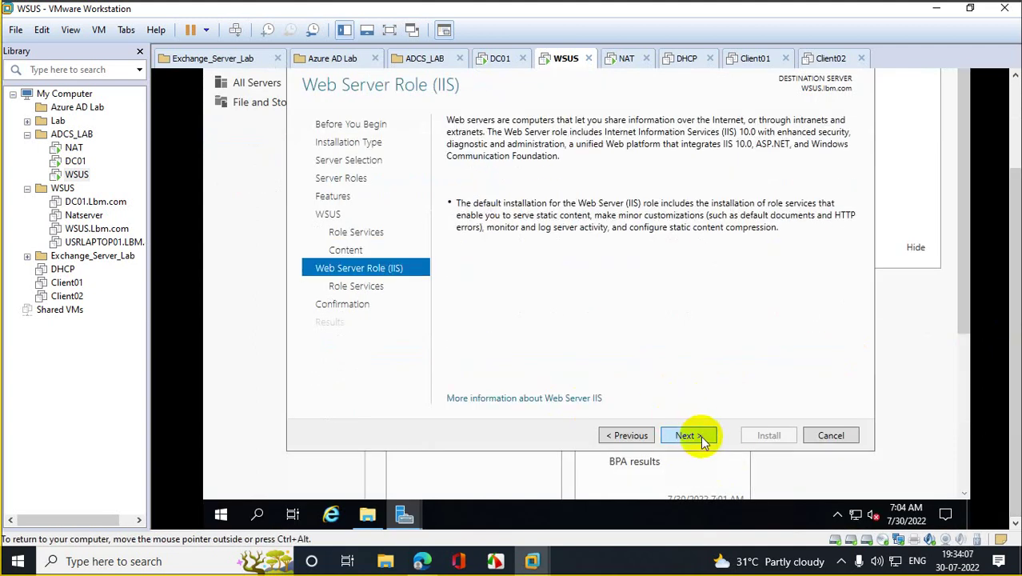
click(700, 441)
click(701, 441)
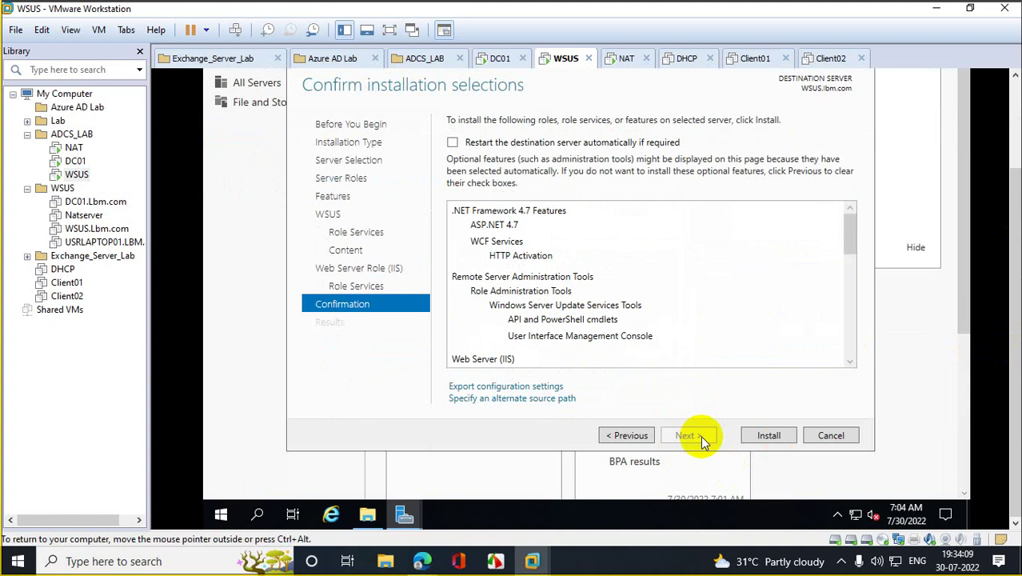
click(770, 432)
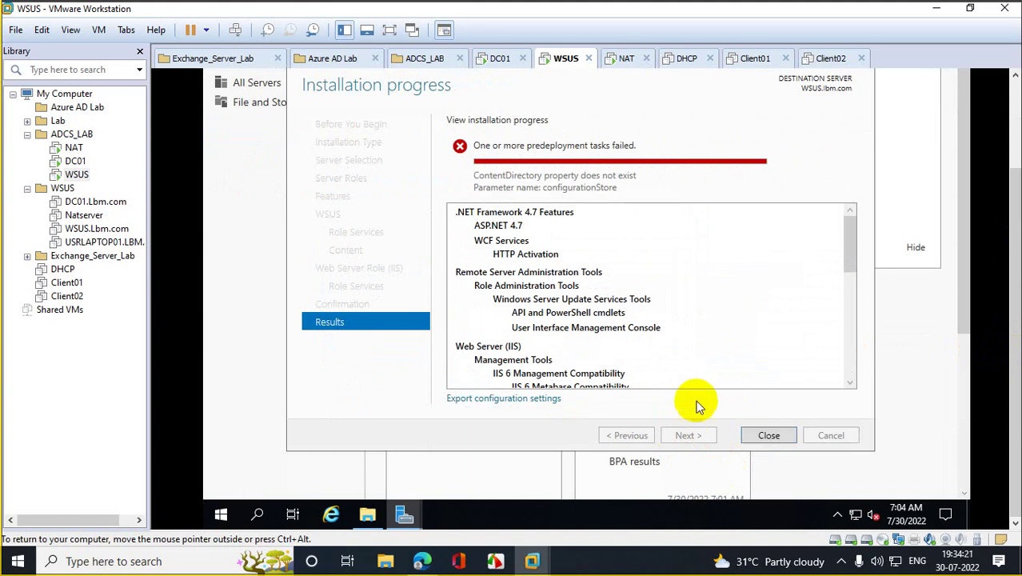
drag(851, 244, 868, 208)
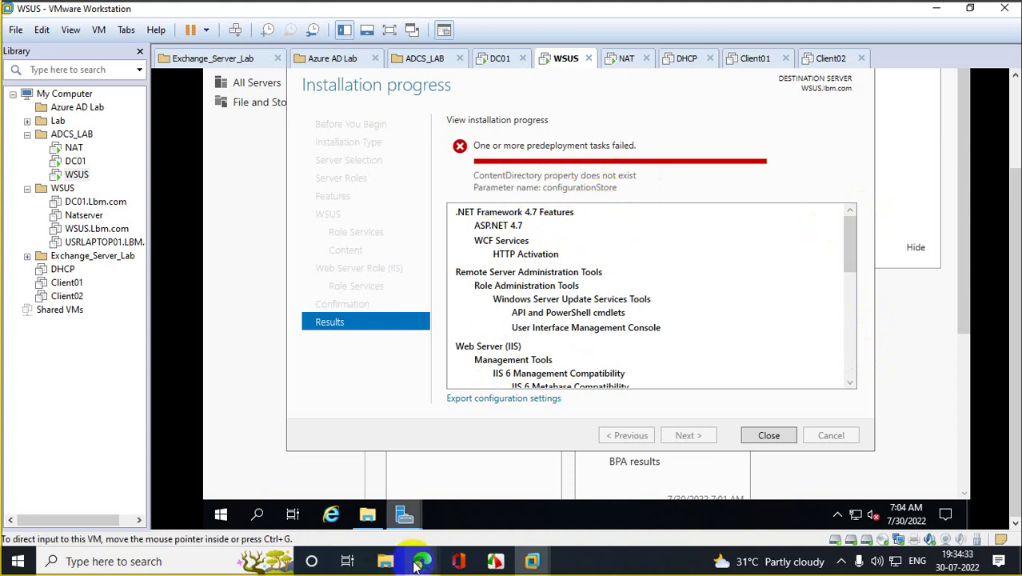
Step: In Edge's WhatsApp tab, load Google and begin typing the query 'content'
mouse_move(415, 566)
click(344, 508)
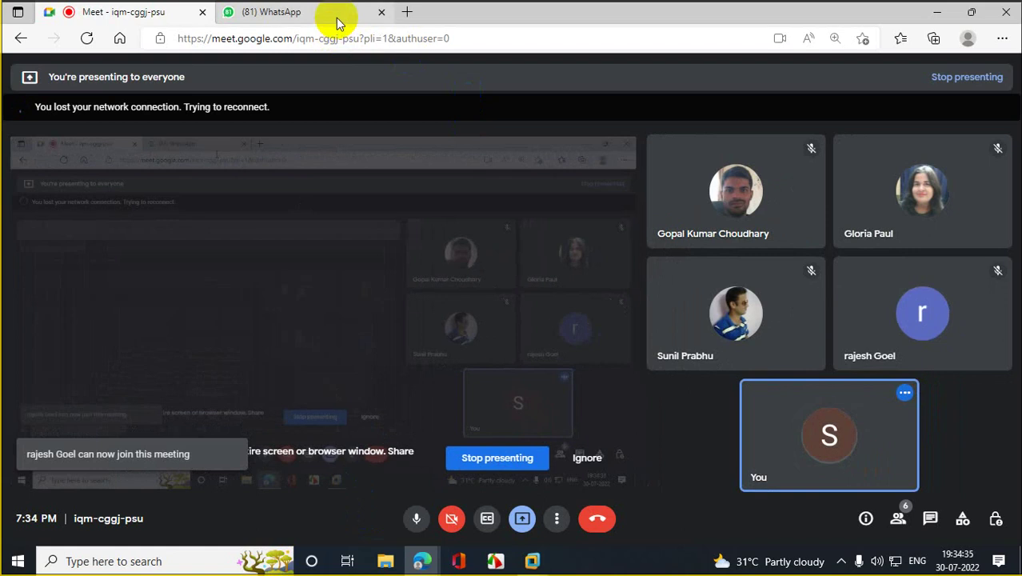
click(337, 22)
click(344, 33)
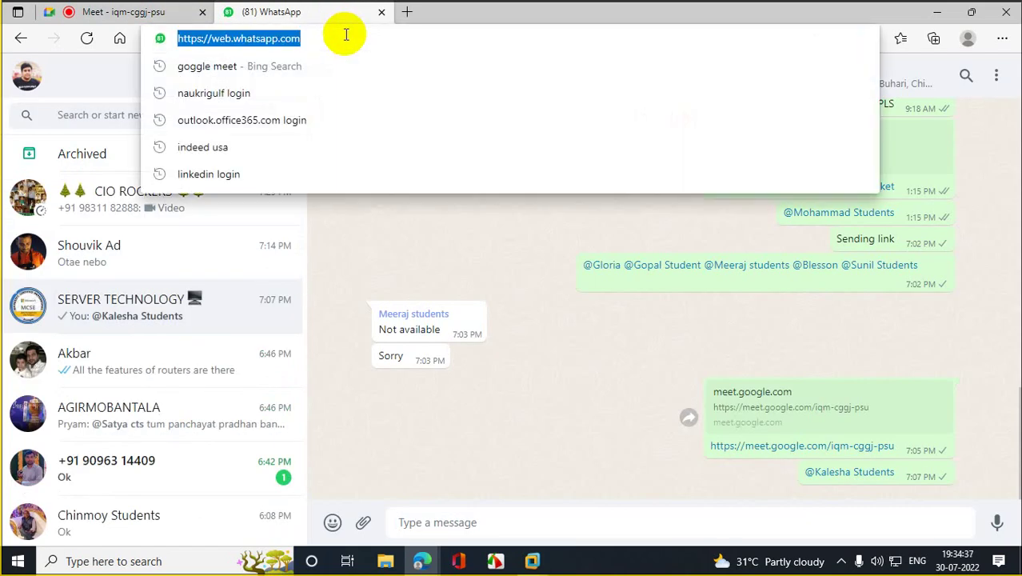
text(go)
key(Return)
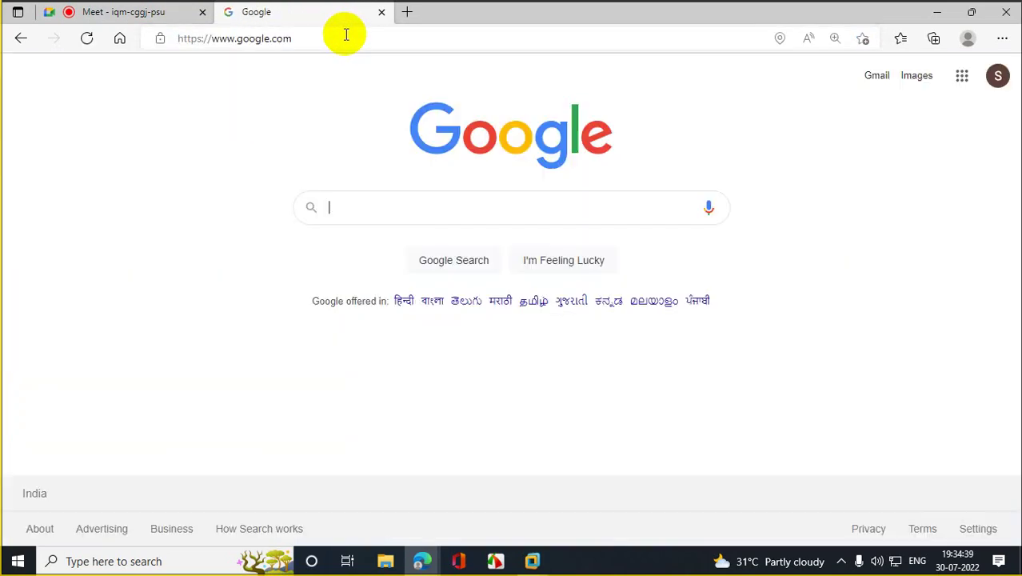
text(content)
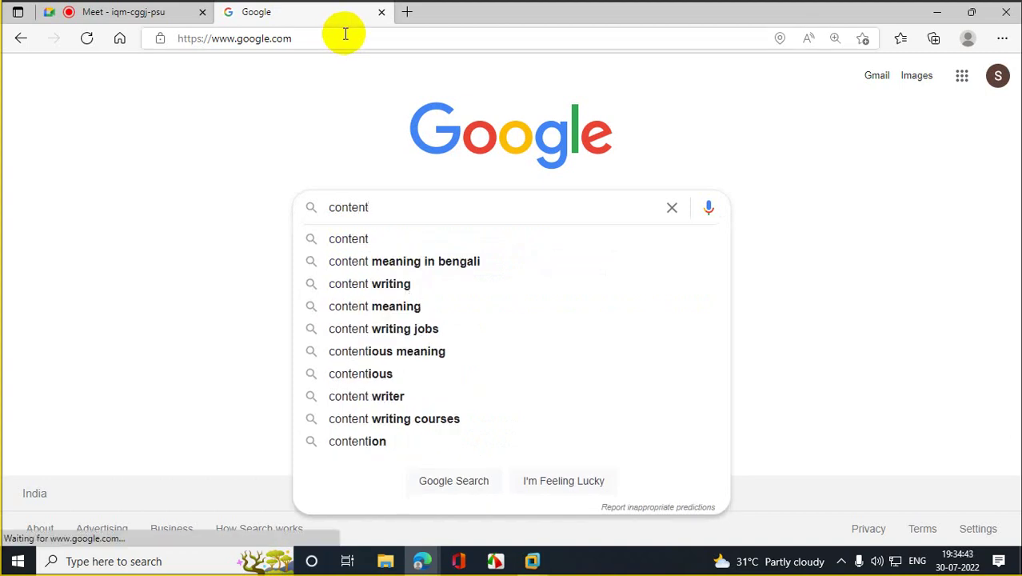
Step: Check the WSUS VM's installation results, then hide the VM window again
click(532, 561)
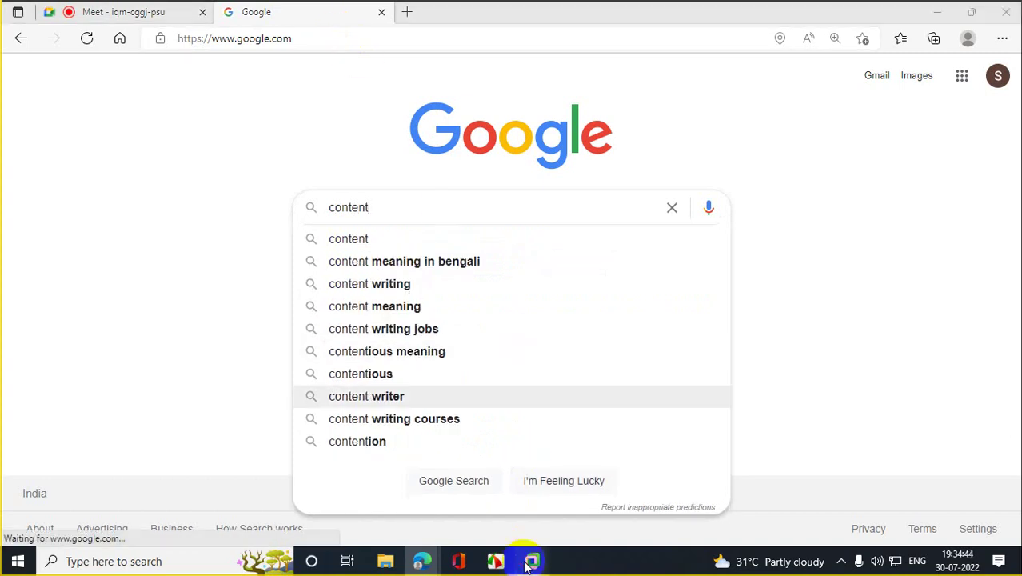
mouse_move(530, 556)
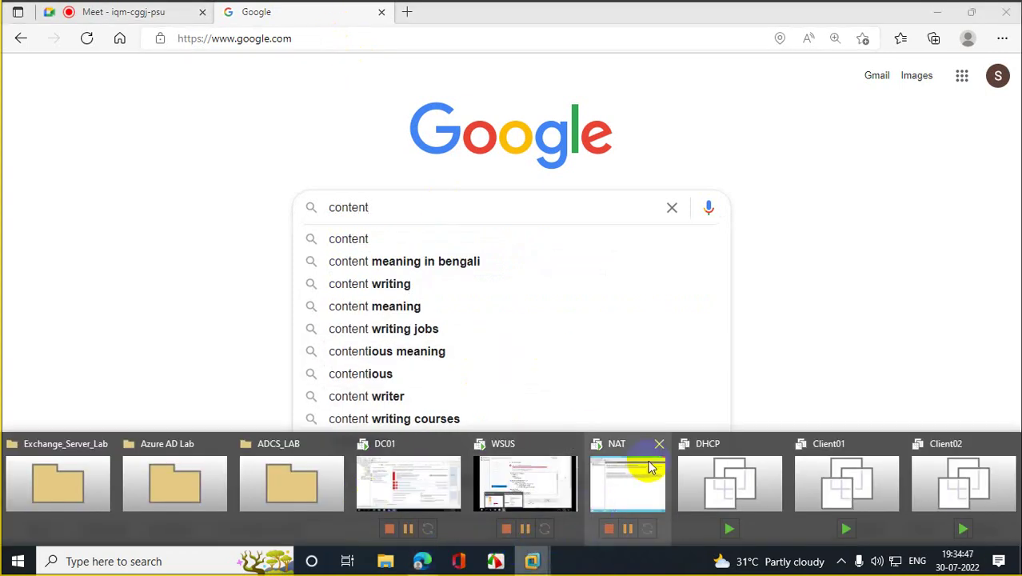
click(506, 473)
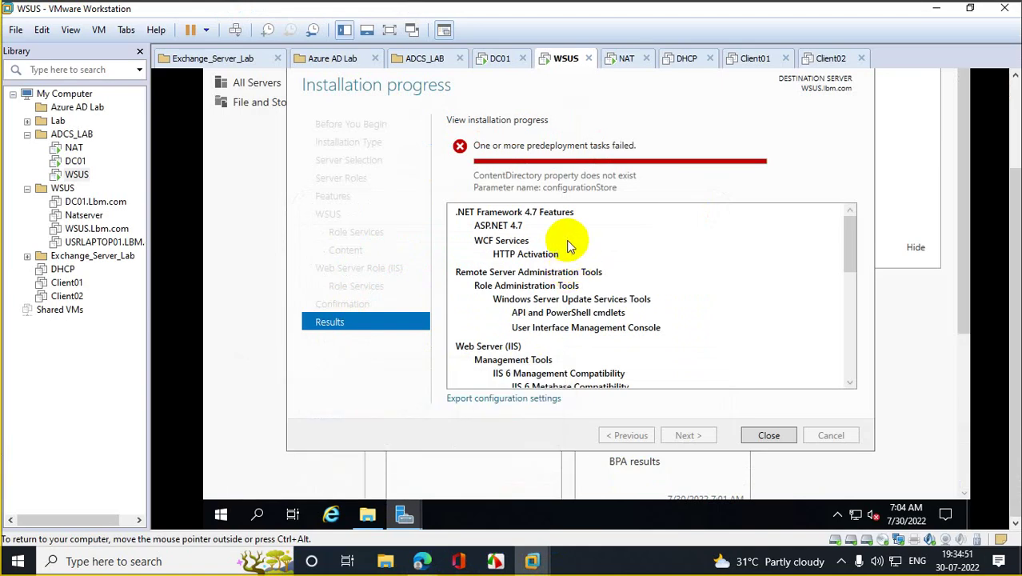
click(936, 11)
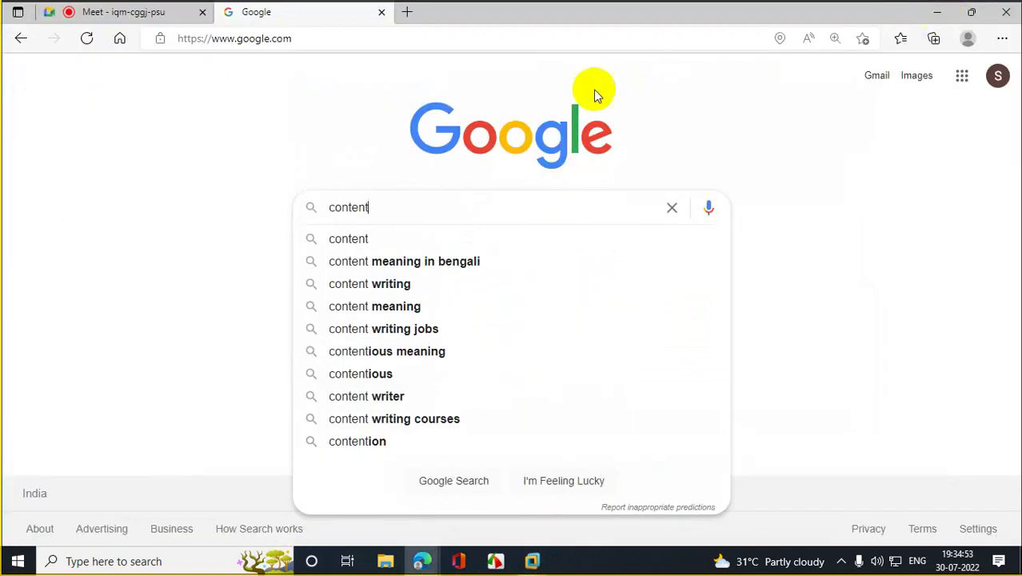
Step: Complete the Google search for 'content directory property does not exist'
text(dire)
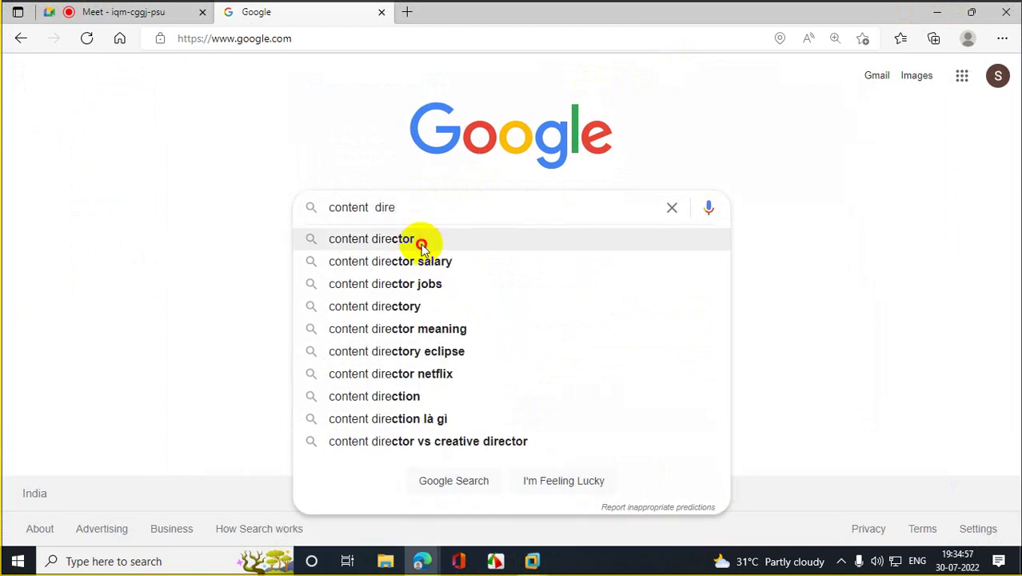
click(422, 238)
click(319, 99)
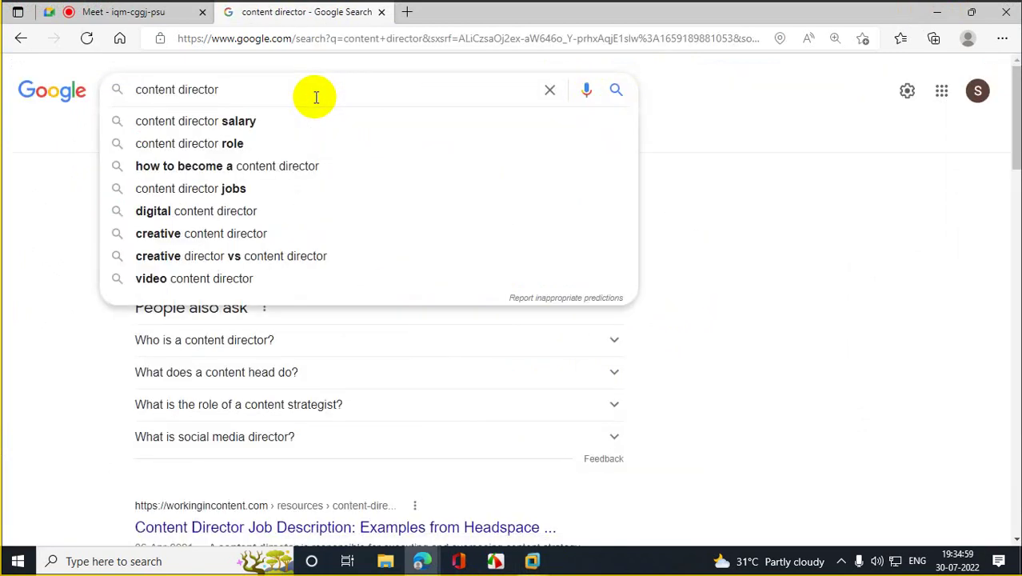
text(y )
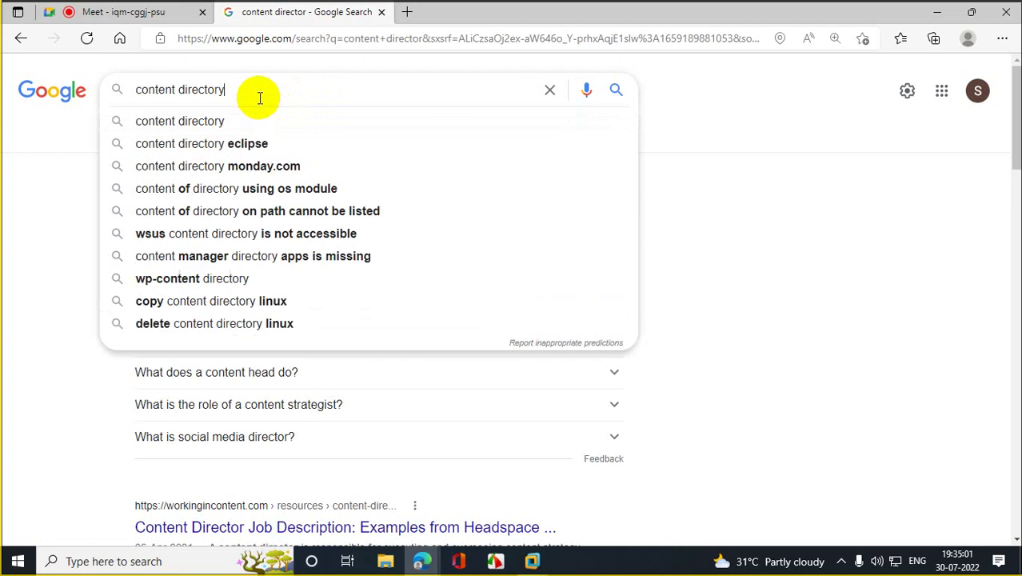
text(p)
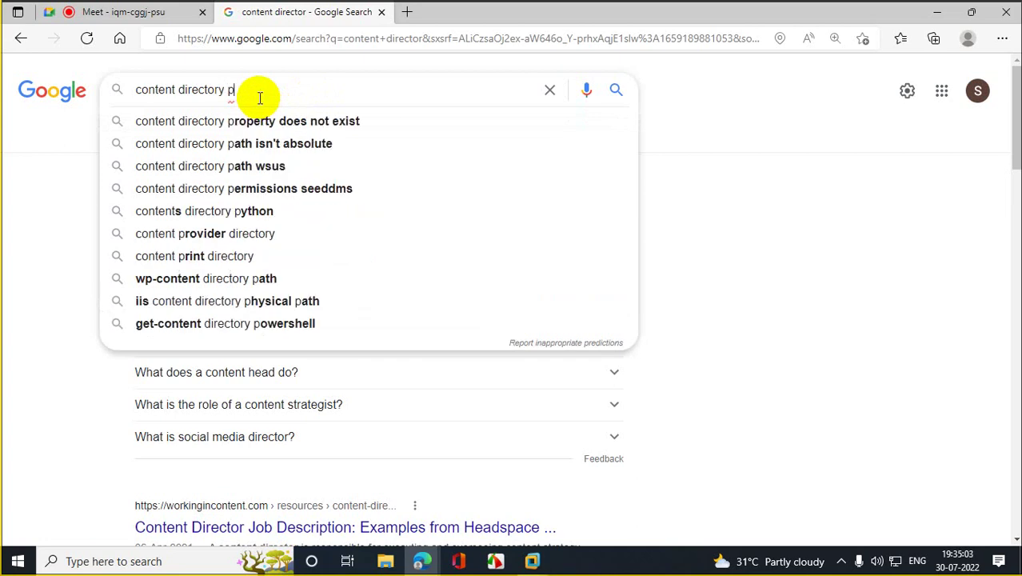
text(ro)
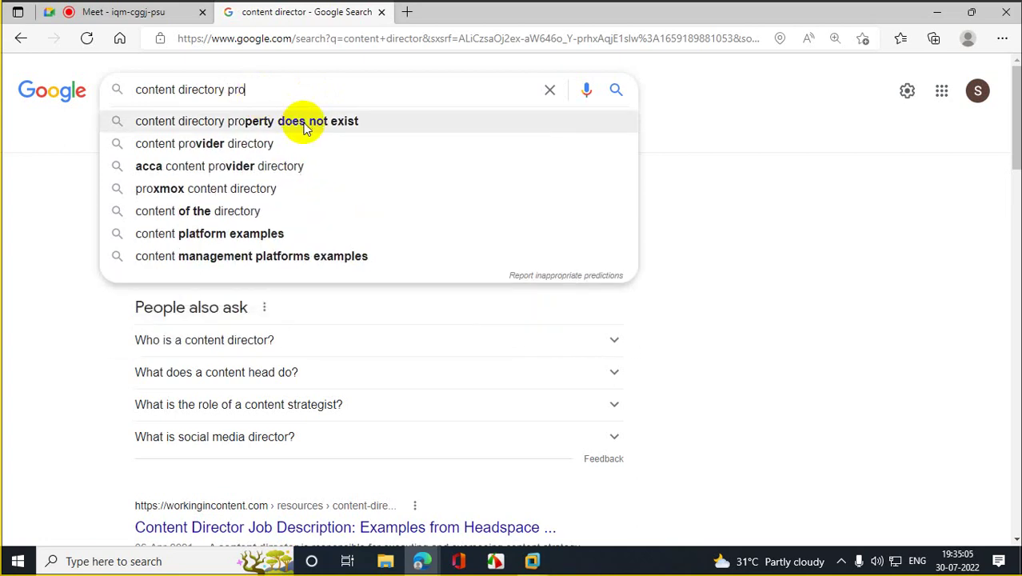
click(305, 125)
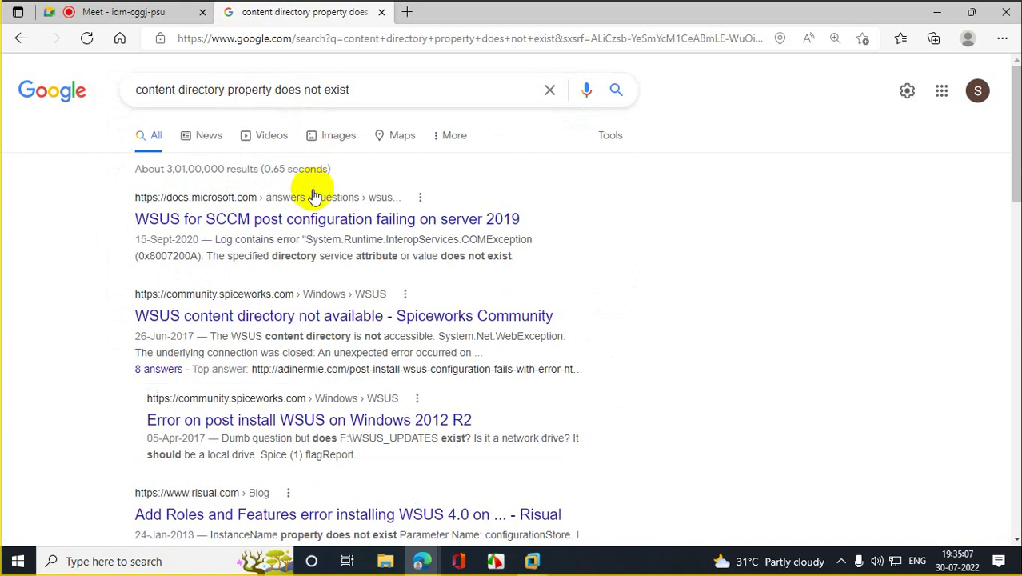
Step: Read the Microsoft Docs answer on WSUS post-configuration failures to the footer, then minimise Edge
click(296, 227)
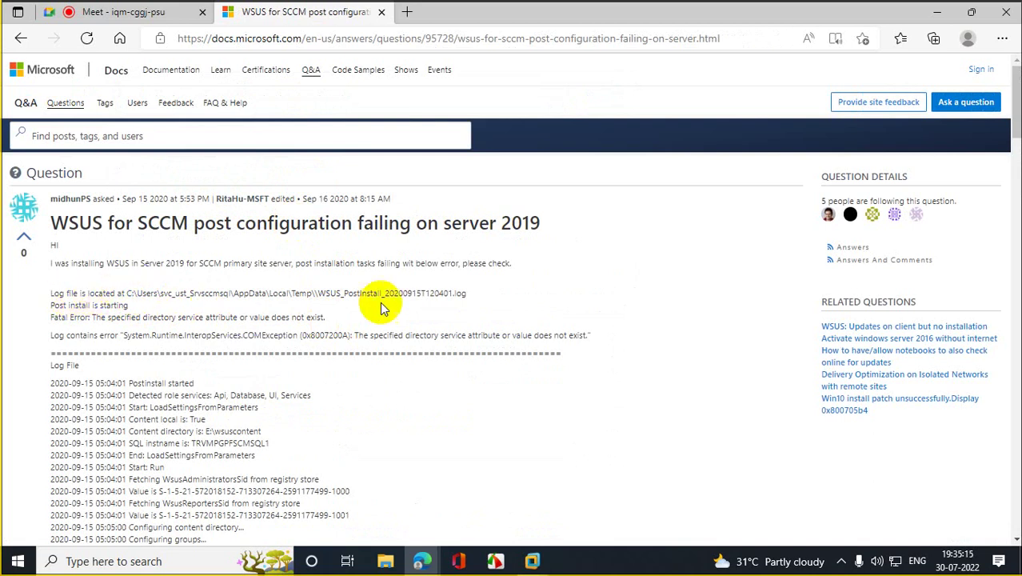
scroll(392, 368, down, 4)
scroll(388, 408, up, 2)
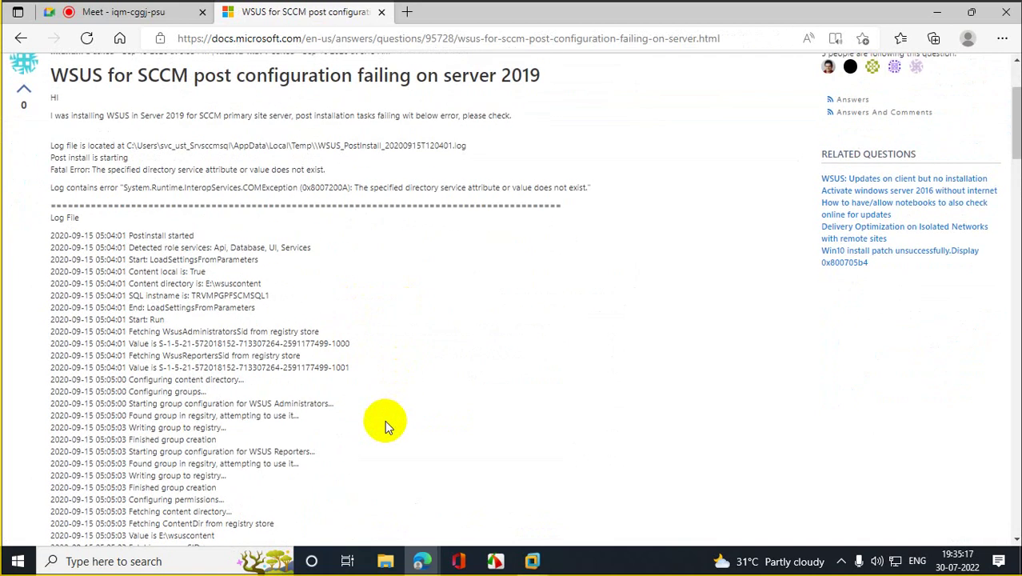
drag(1015, 128, 1016, 456)
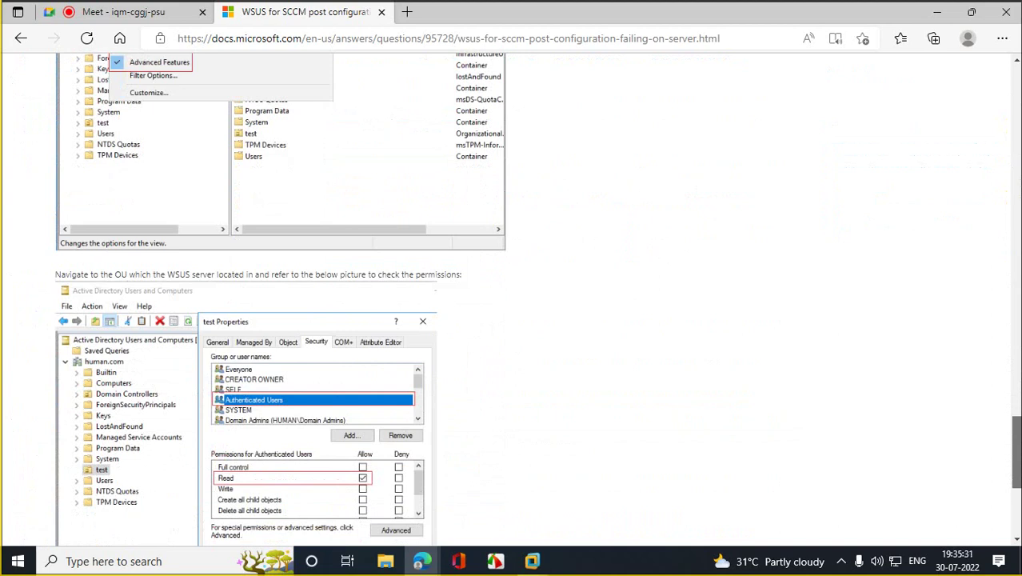
scroll(512, 299, down, 4)
scroll(512, 300, up, 6)
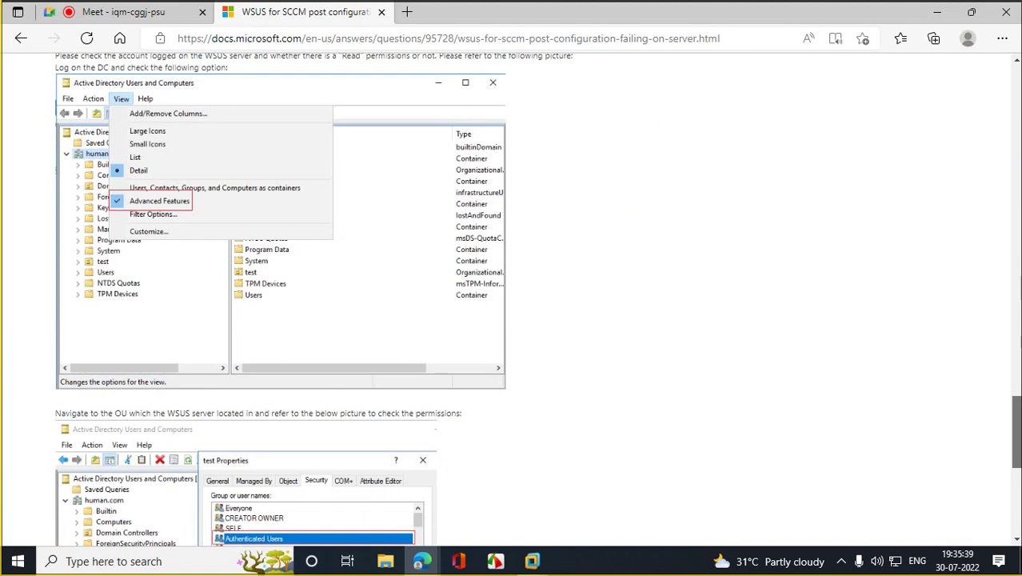
scroll(536, 304, down, 2)
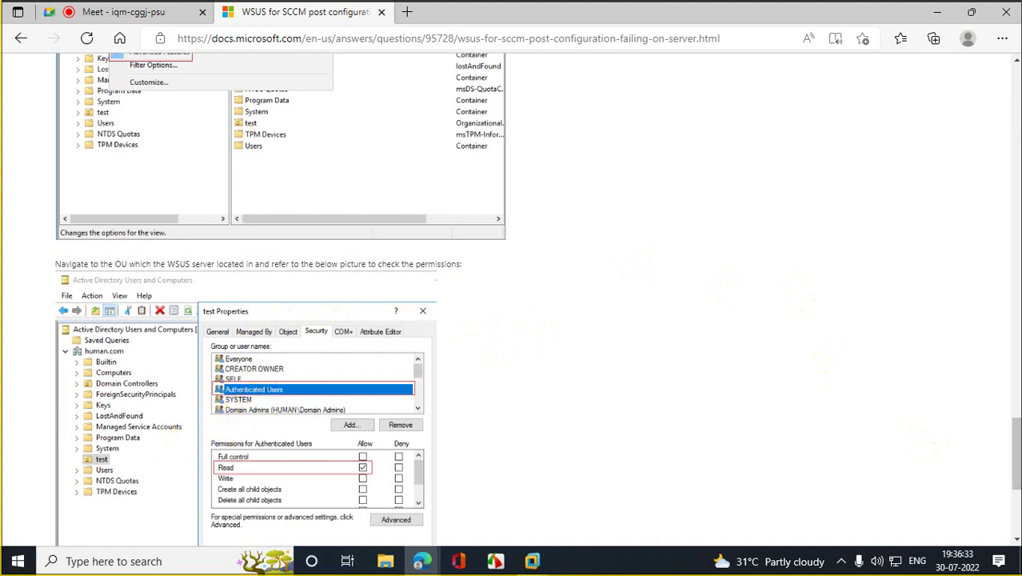
drag(1016, 466, 1010, 472)
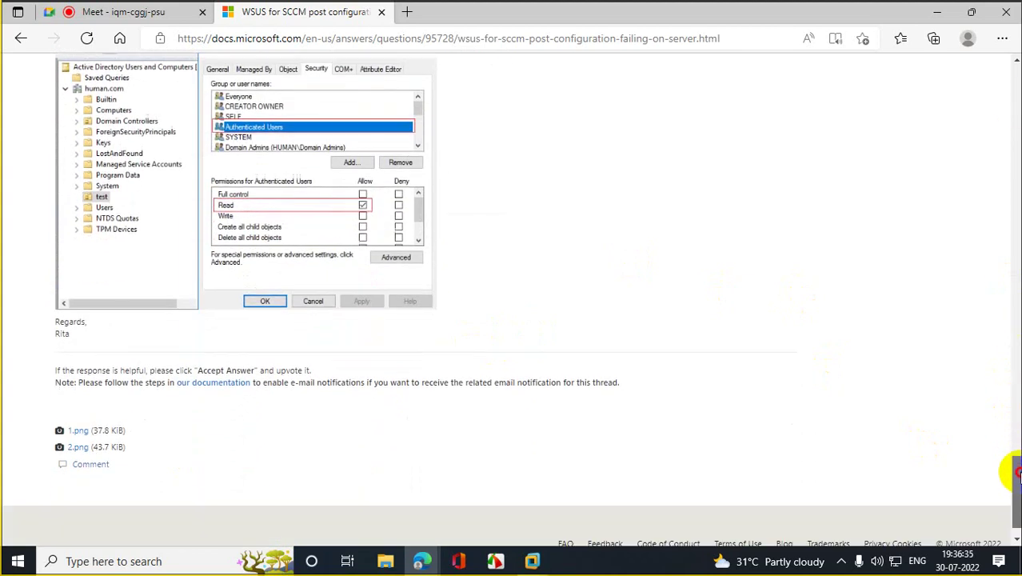
click(937, 12)
Step: Switch to the DC01 VM, send Ctrl+Alt+Del and sign in with the account password
mouse_move(544, 560)
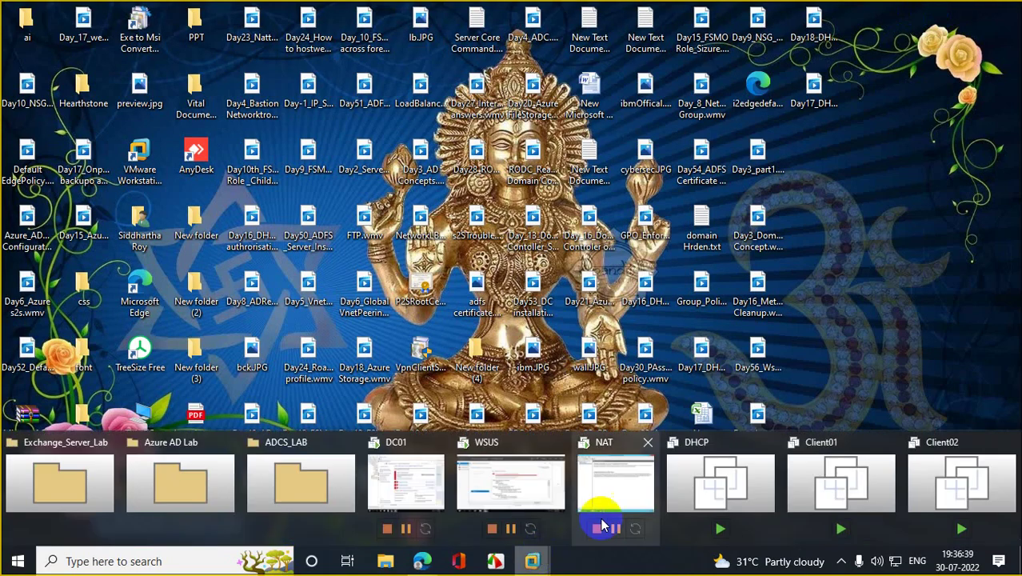
click(636, 494)
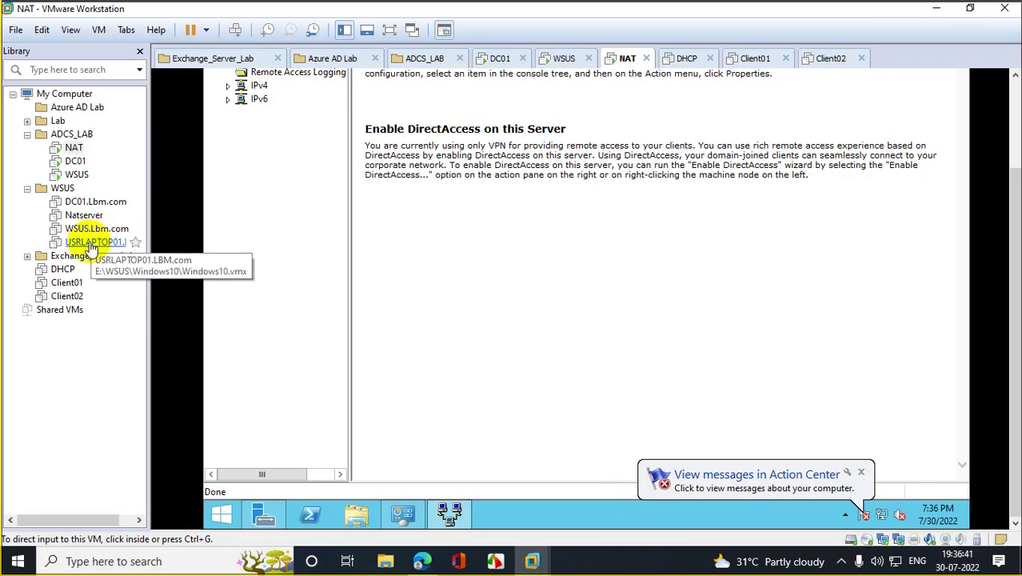
click(76, 161)
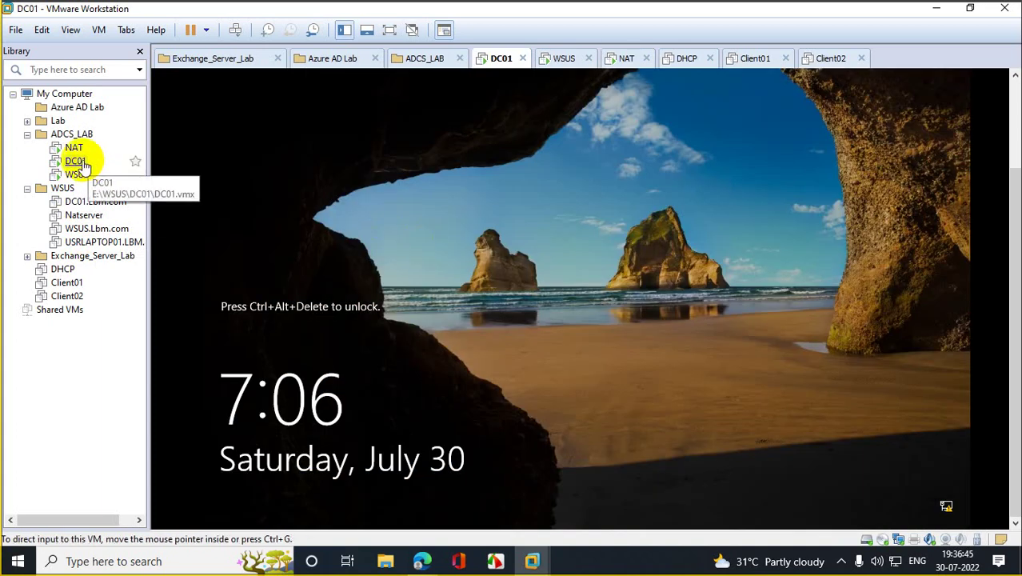
right_click(75, 161)
click(212, 299)
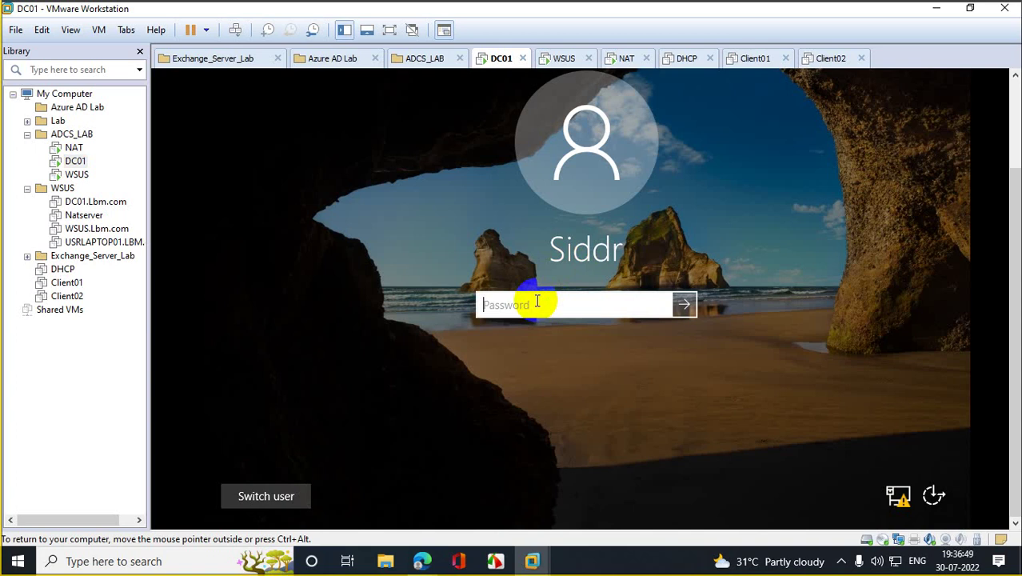
text(Pa$$w0)
key(Escape)
text(Pa)
key(Return)
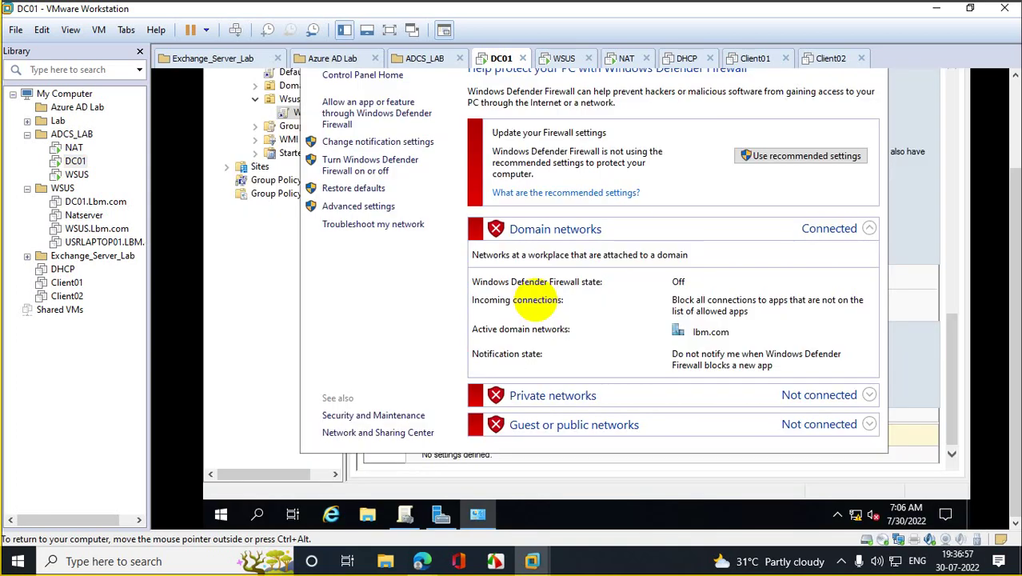
Step: Close the Windows Defender Firewall window and inspect the Wsus OU's linked policies in Group Policy Management
scroll(1004, 228, up, 2)
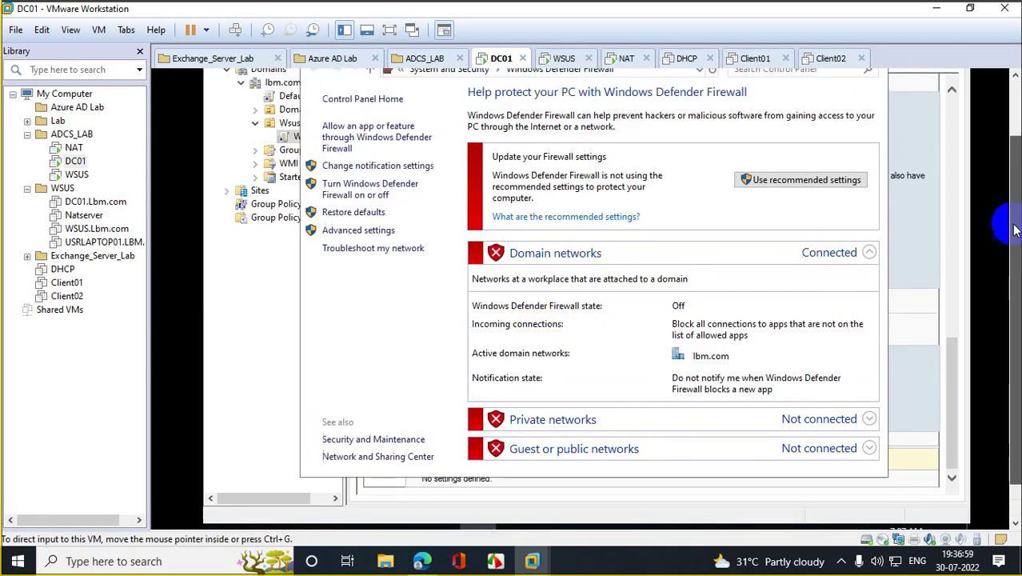
click(870, 95)
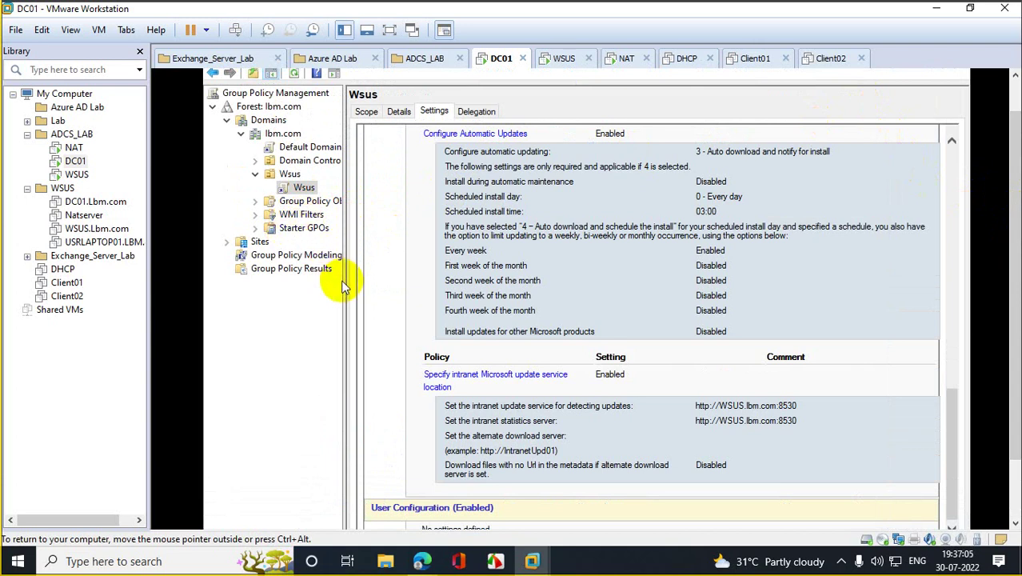
drag(343, 276, 592, 272)
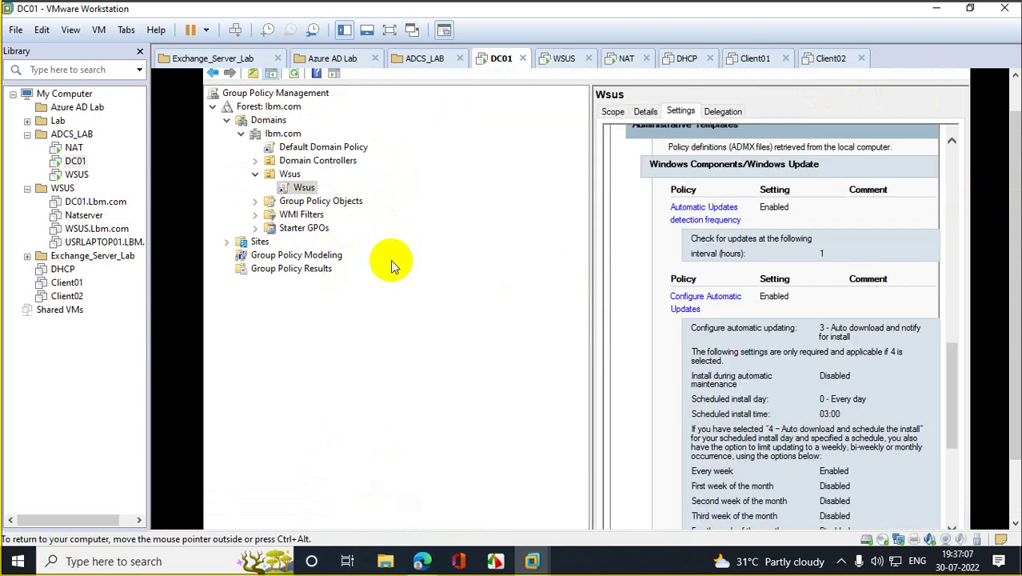
click(290, 174)
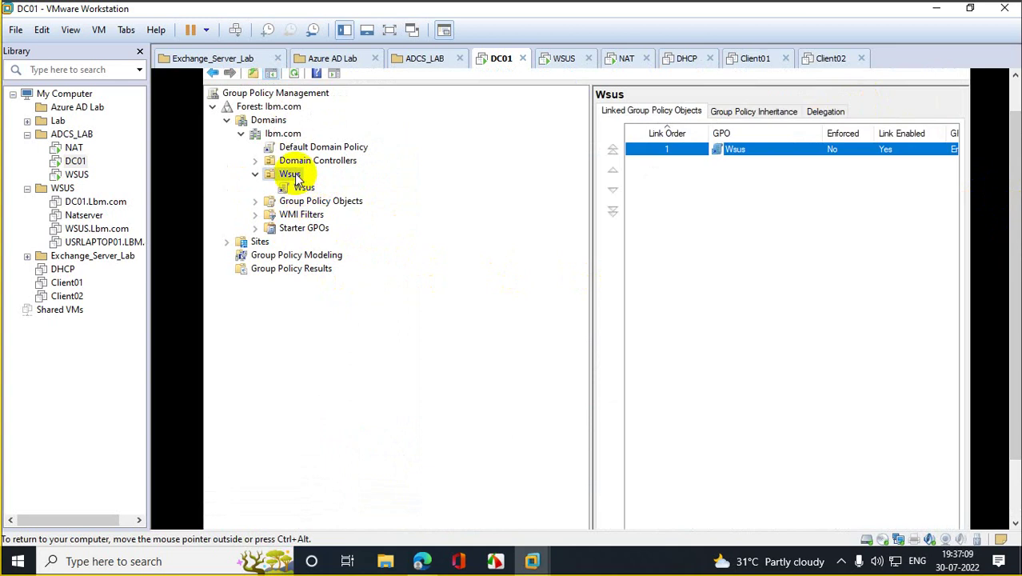
right_click(294, 176)
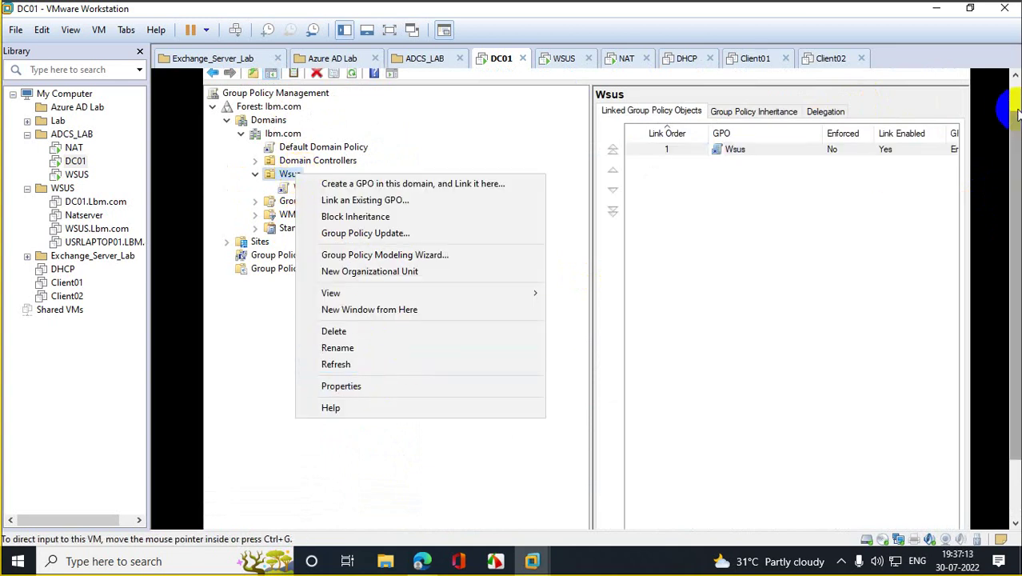
Step: Minimise Group Policy Management, dismiss the Admin Center notice and close Server Manager
click(885, 77)
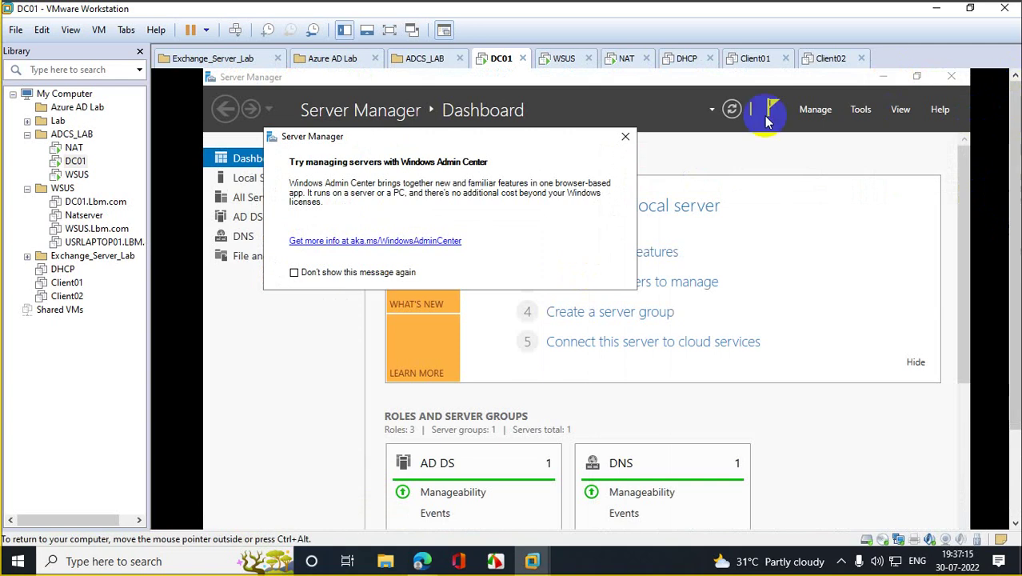
click(625, 136)
click(951, 78)
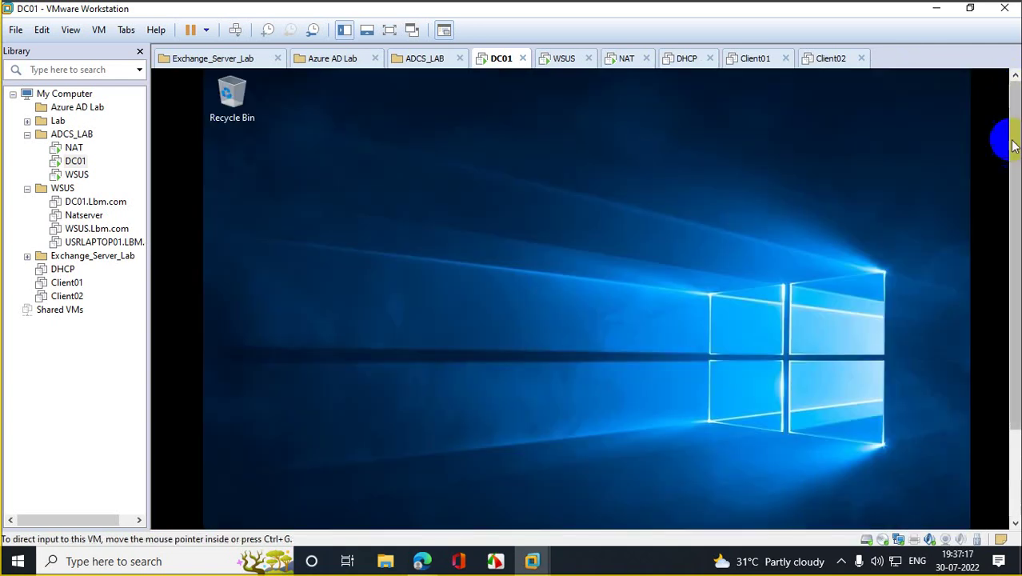
scroll(1006, 320, down, 5)
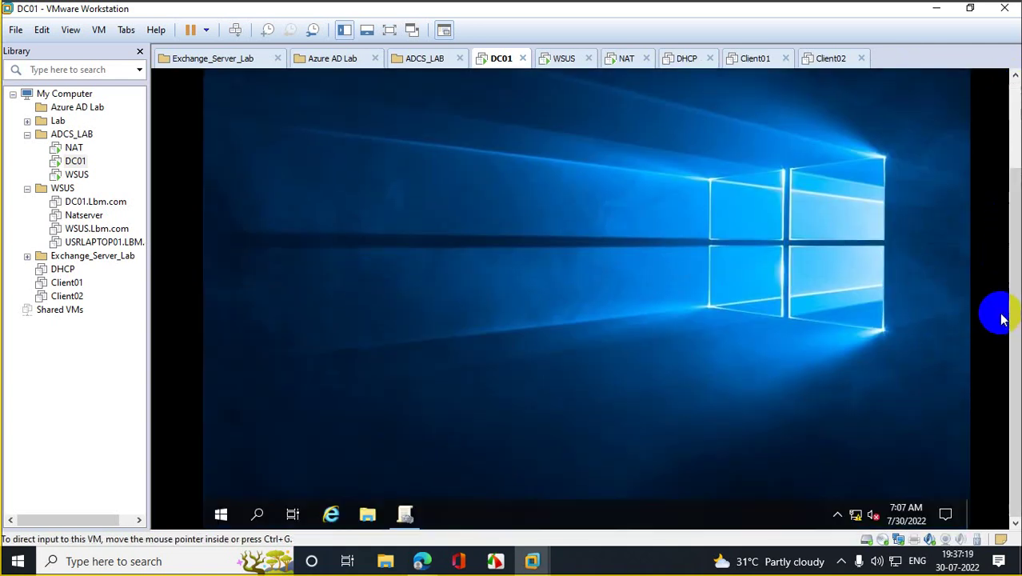
Step: Launch Active Directory Users and Computers with dsa.msc from the Run box
right_click(221, 514)
click(268, 436)
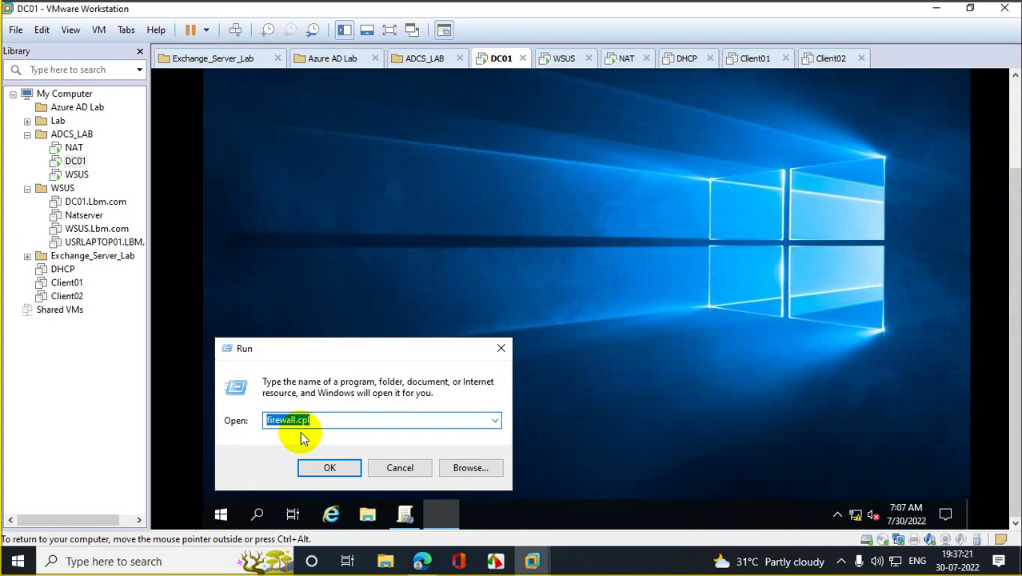
text(dsa)
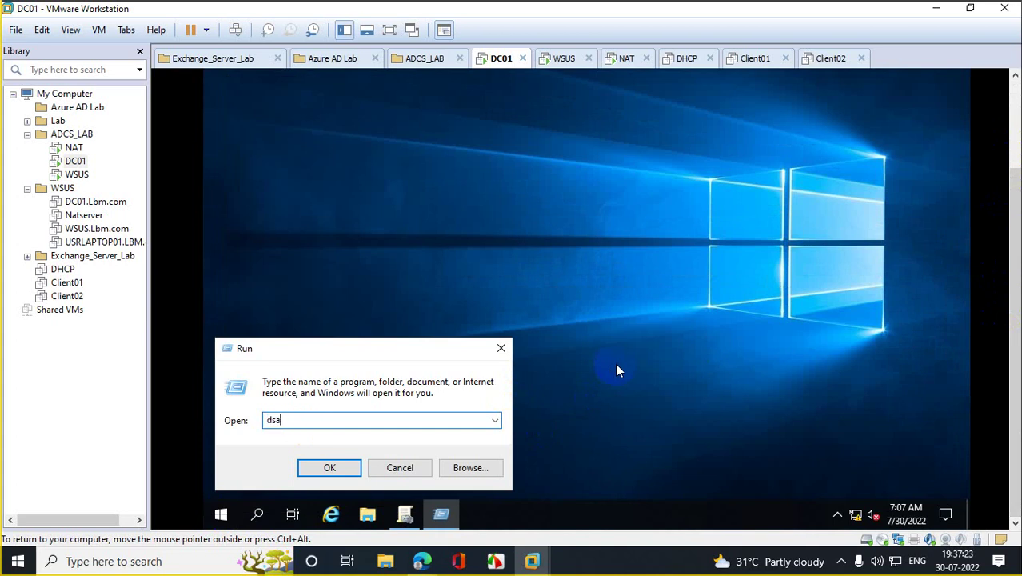
text(.msc)
key(Return)
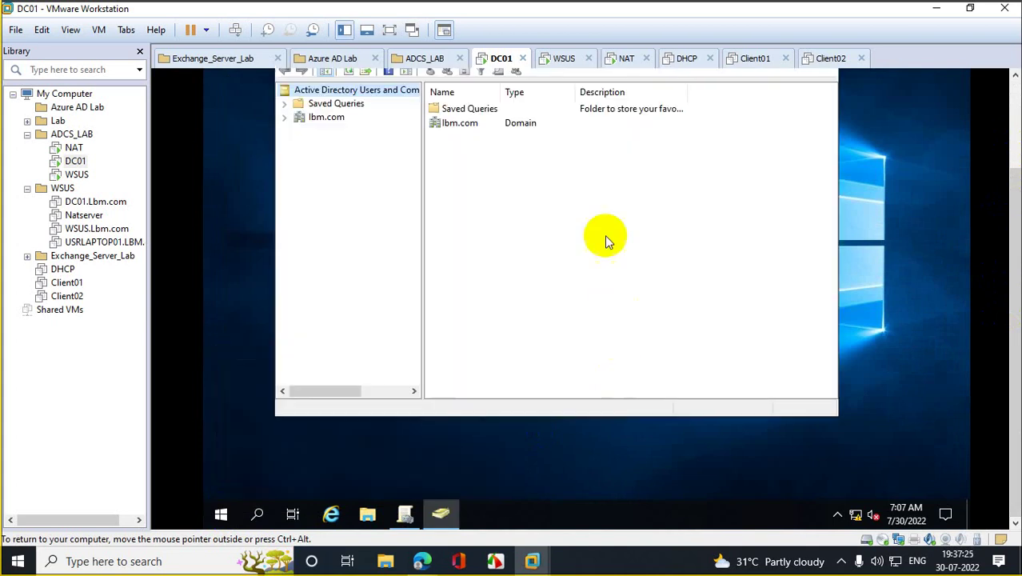
Step: Expand the ibm.com domain and open the Wsus OU's properties, then close them
click(284, 117)
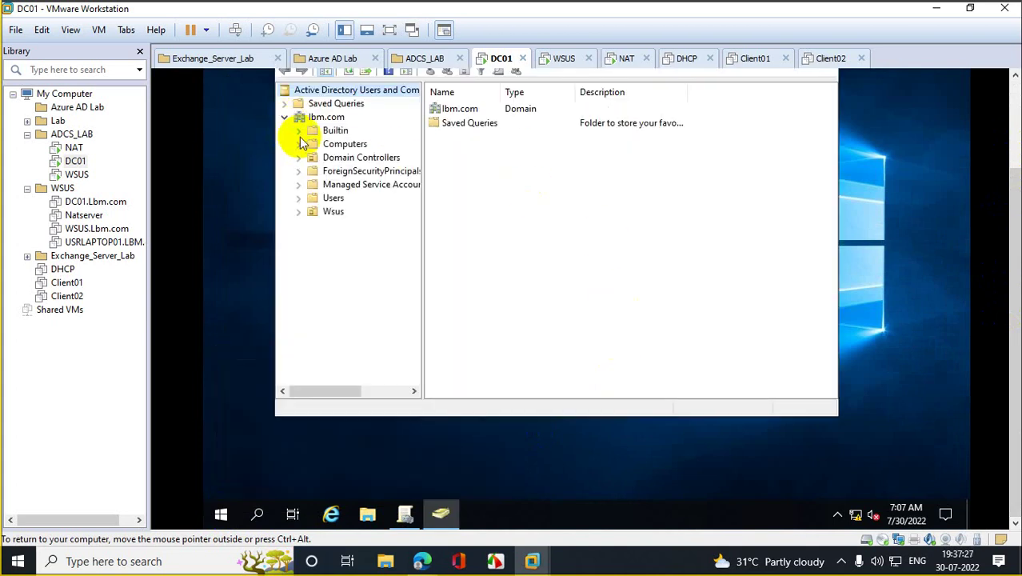
click(330, 198)
click(323, 211)
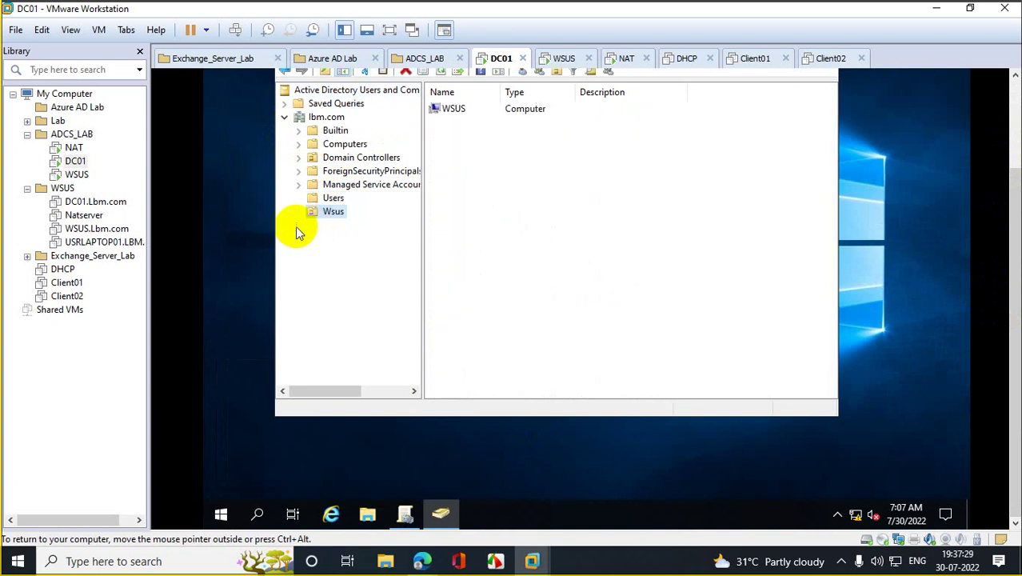
right_click(319, 212)
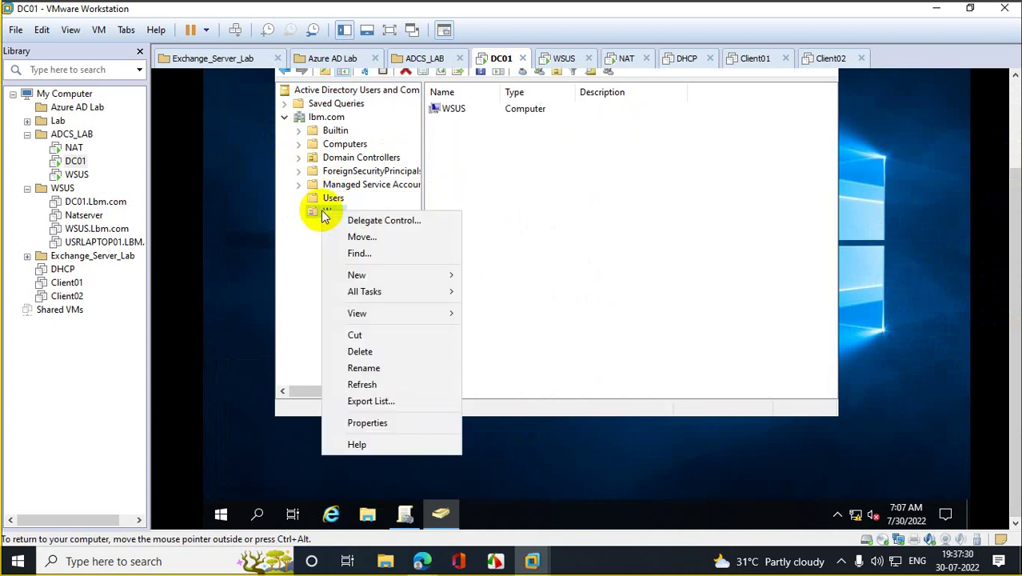
click(378, 422)
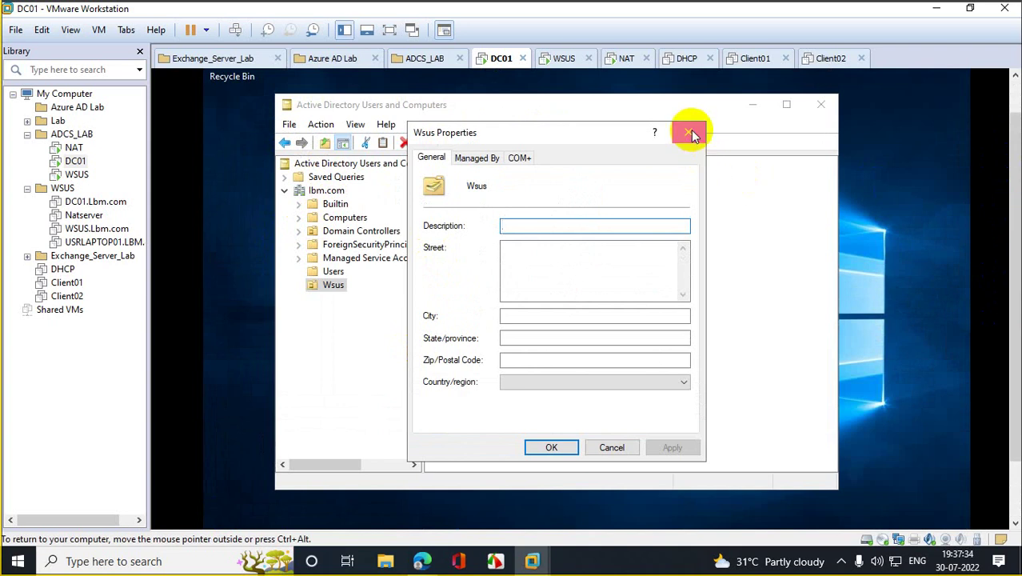
click(690, 131)
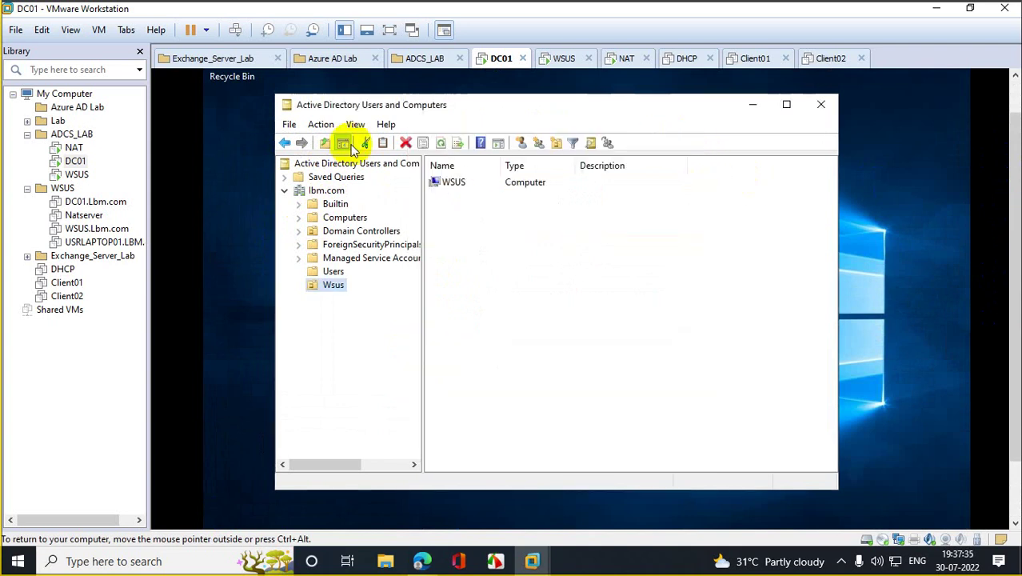
Step: Turn on Advanced Features from the View menu in Active Directory Users and Computers
click(330, 125)
mouse_move(354, 127)
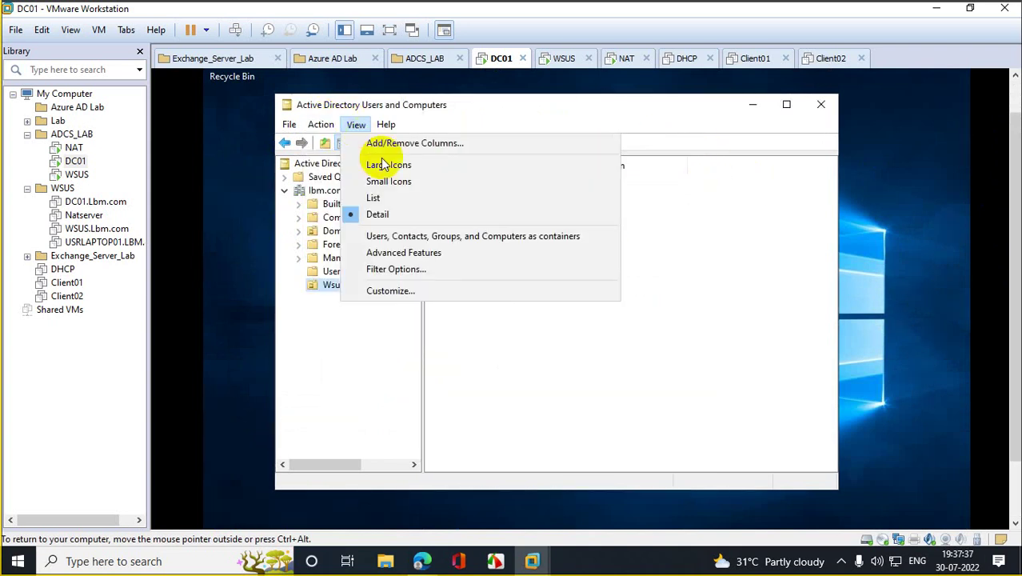
click(402, 256)
right_click(331, 342)
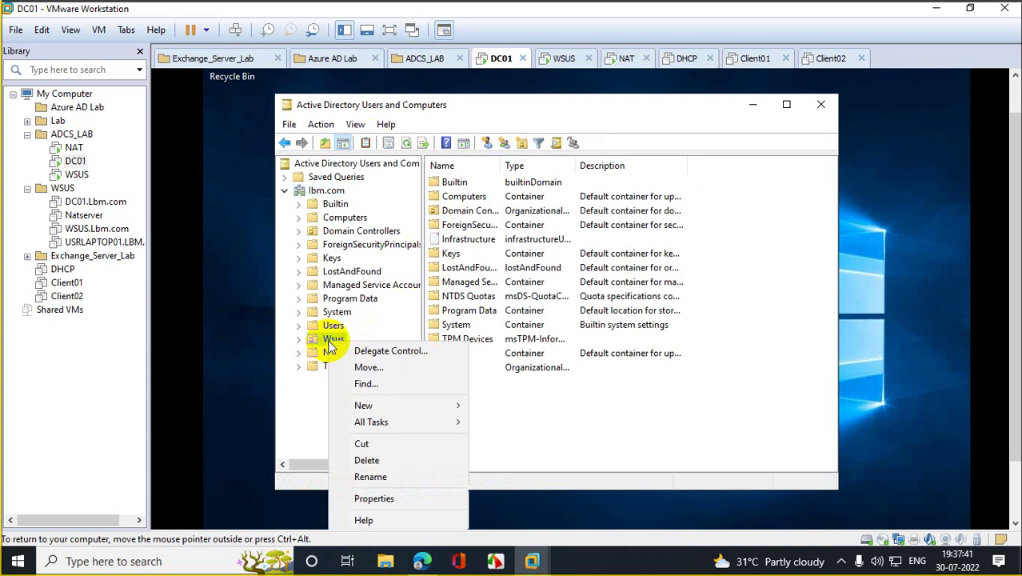
click(384, 499)
key(Escape)
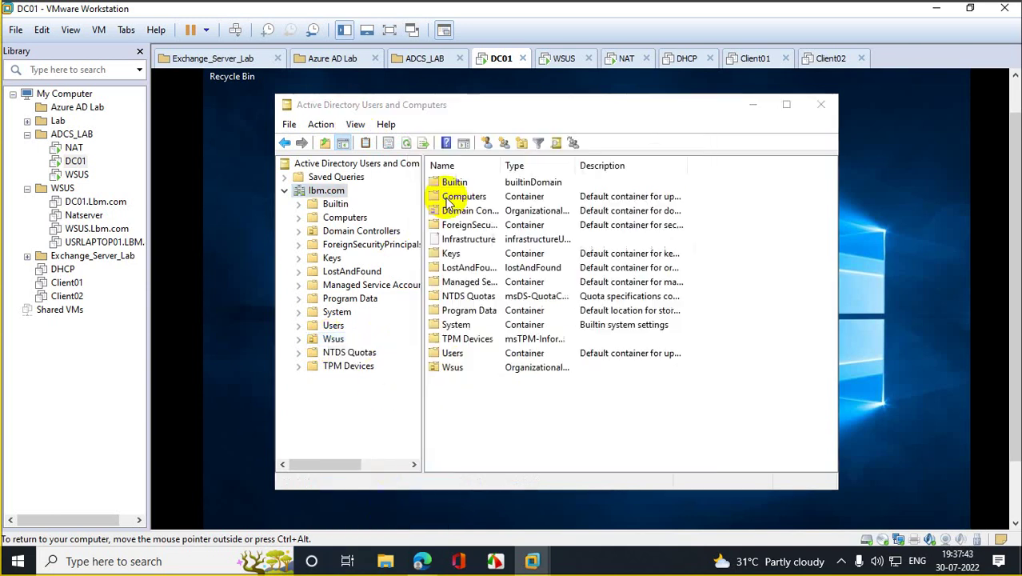
Step: Show the Wsus OU's Security tab with Authenticated Users selected
click(336, 340)
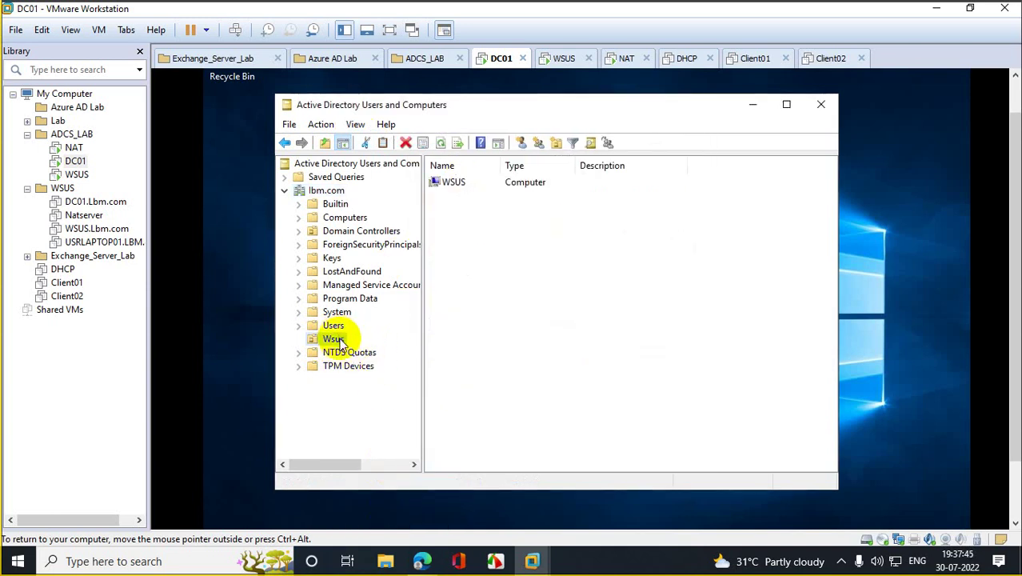
right_click(337, 341)
click(391, 305)
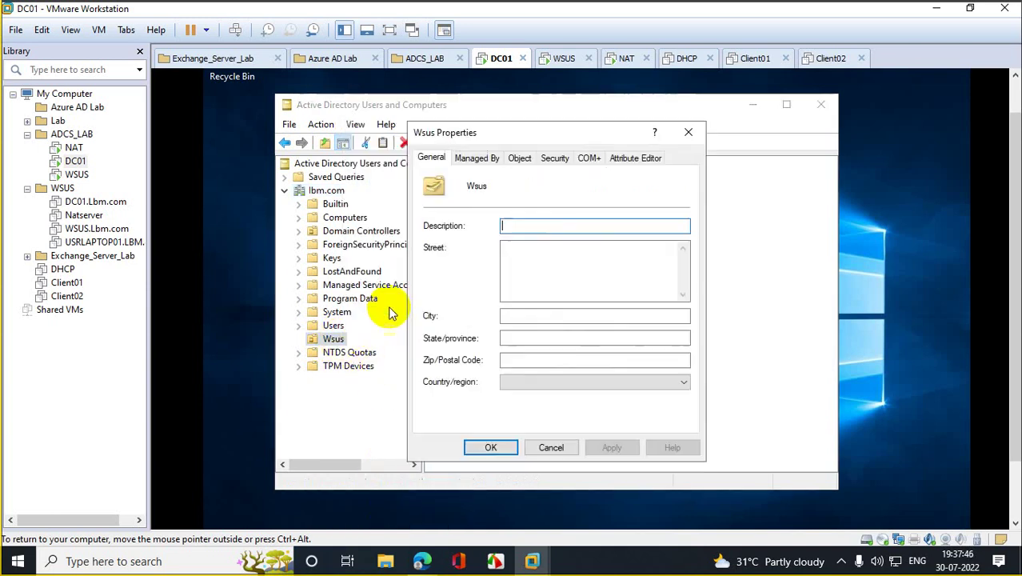
click(554, 158)
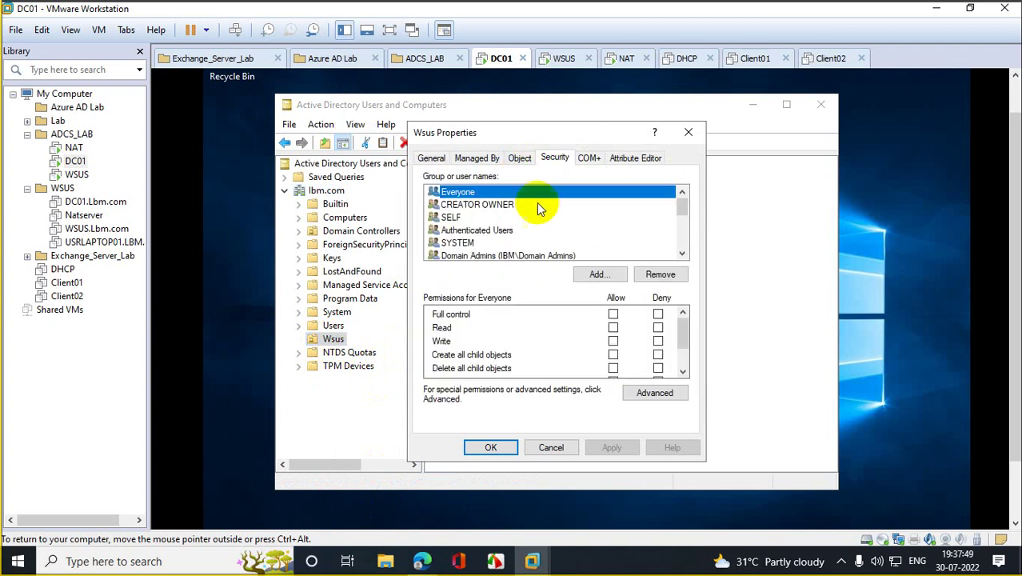
click(477, 217)
click(489, 230)
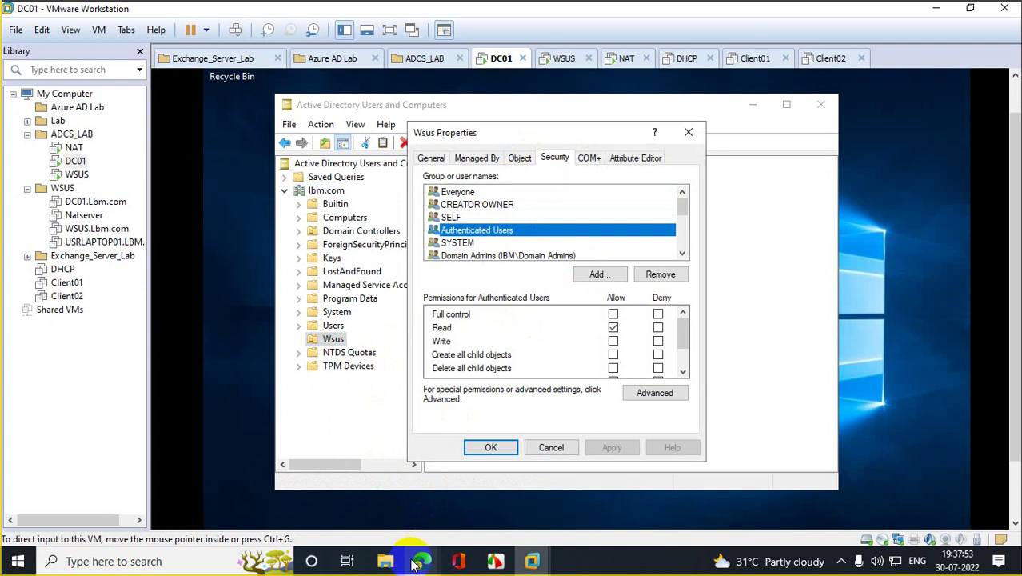
Step: Check the forum answer's permission screenshots, then allow Full control for Authenticated Users on Wsus
mouse_move(422, 560)
click(365, 521)
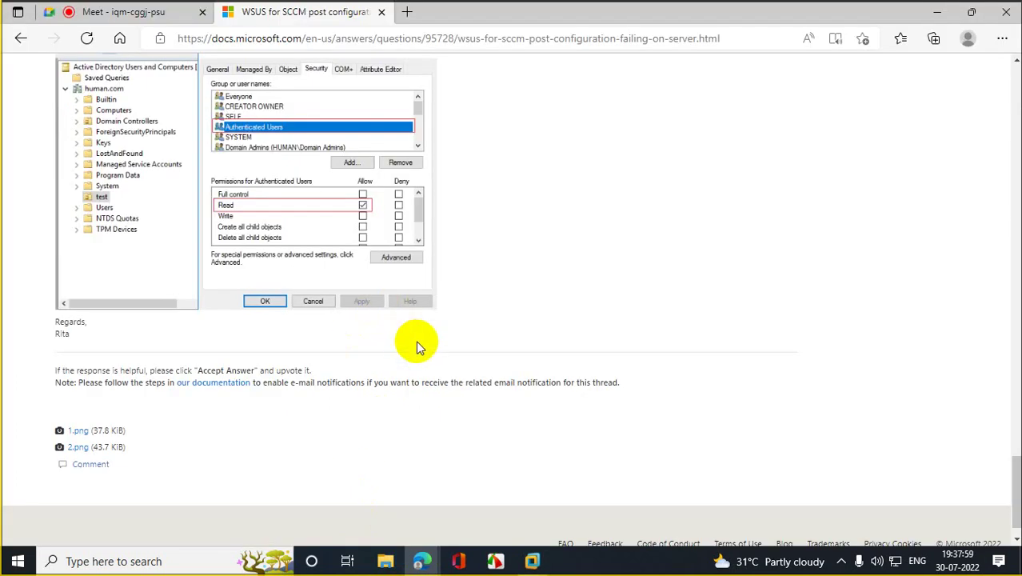
scroll(417, 342, up, 7)
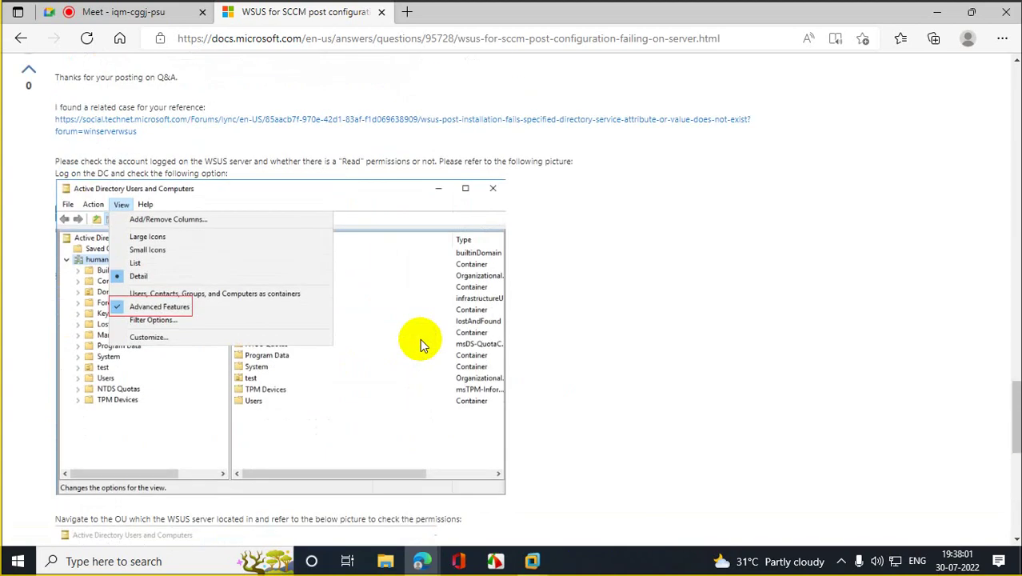
scroll(421, 344, up, 1)
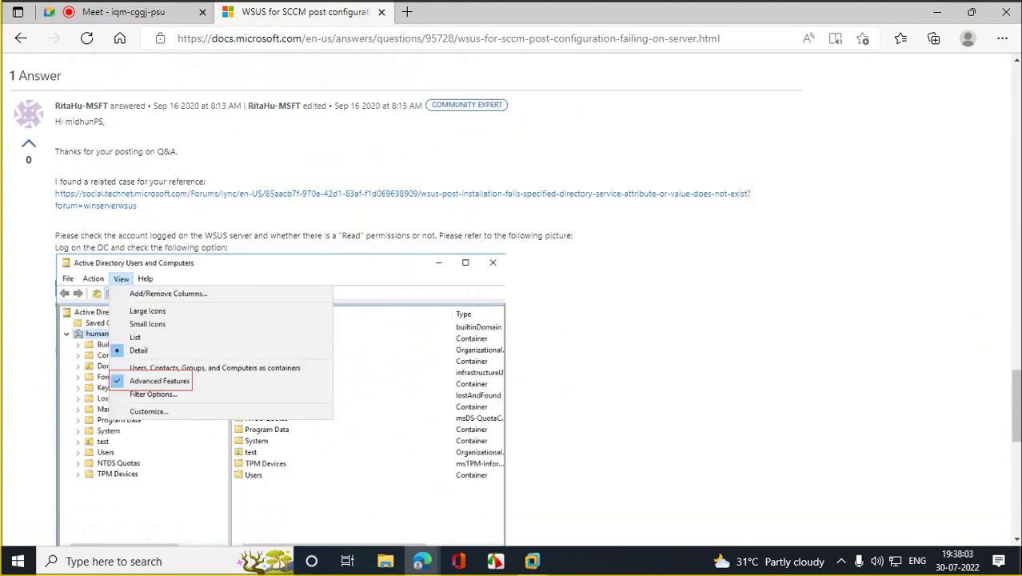
drag(1014, 376, 1015, 404)
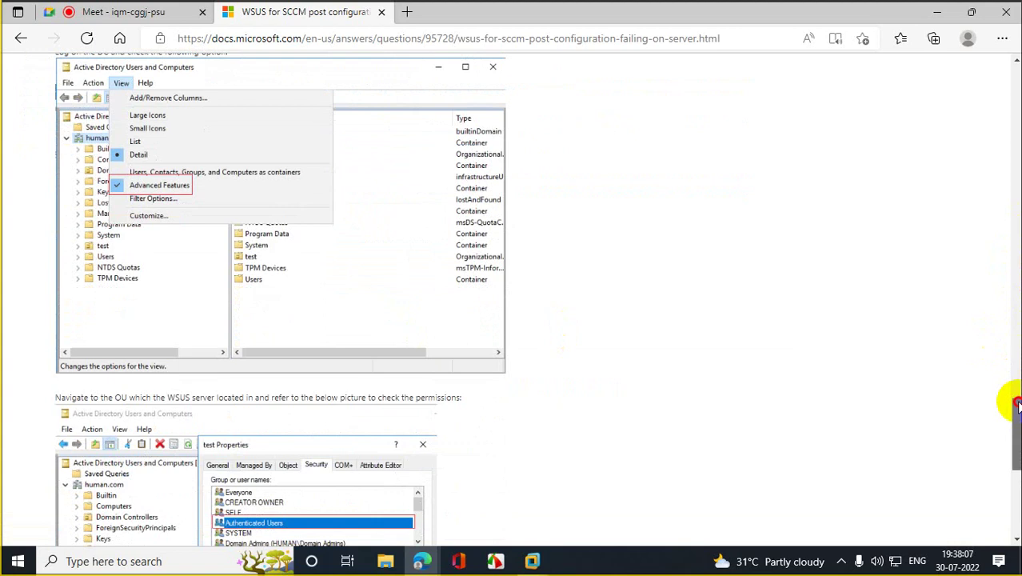
drag(1015, 404, 1016, 435)
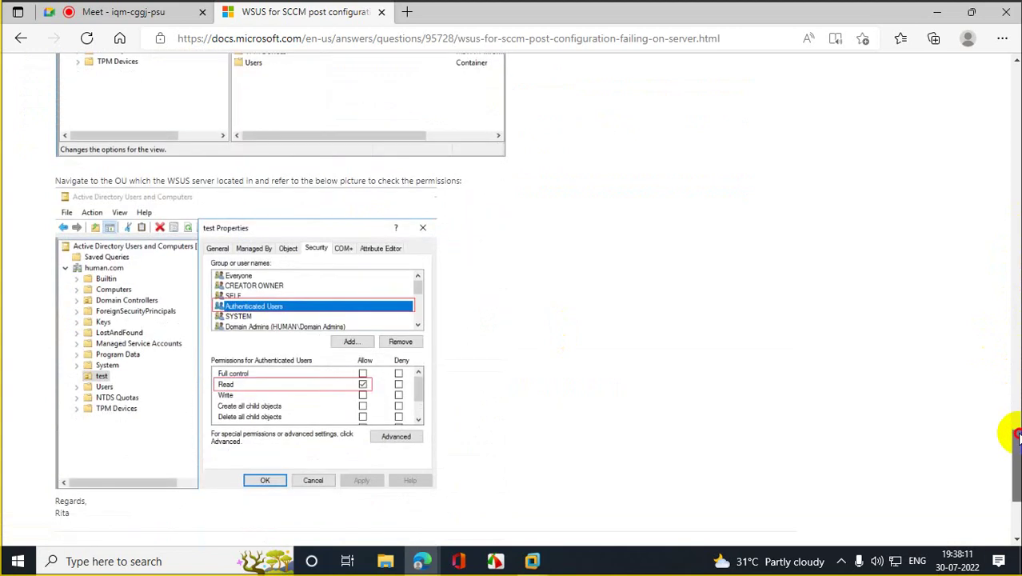
click(936, 12)
click(613, 313)
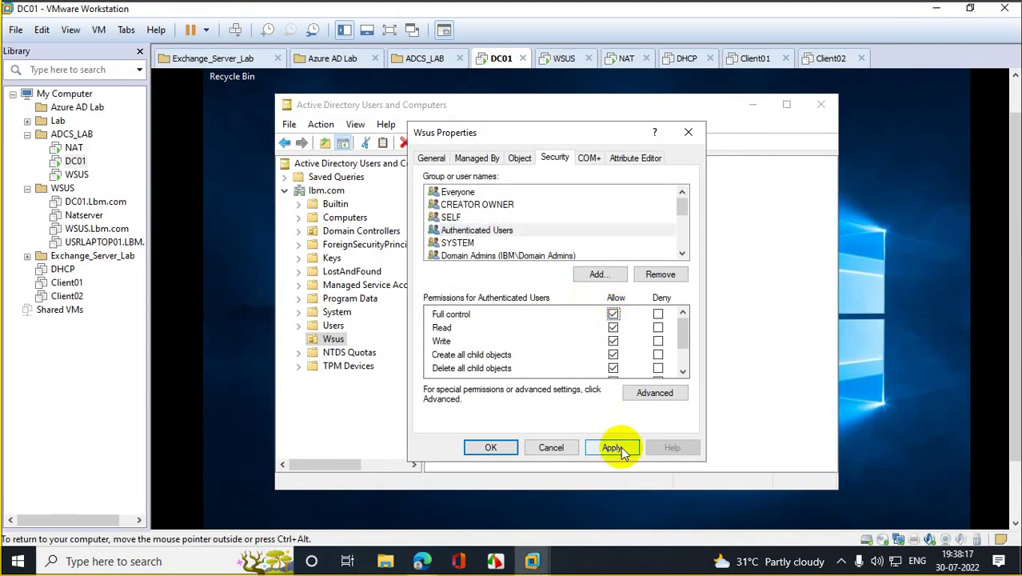
Step: Re-tick Full control Allow for Authenticated Users, apply it, and close Wsus Properties with OK
click(613, 315)
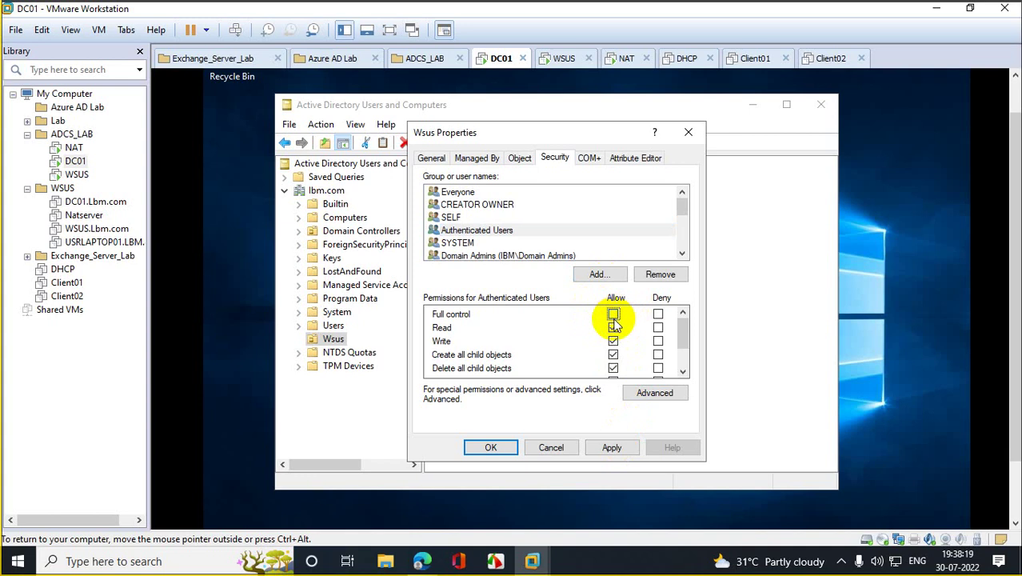
click(612, 314)
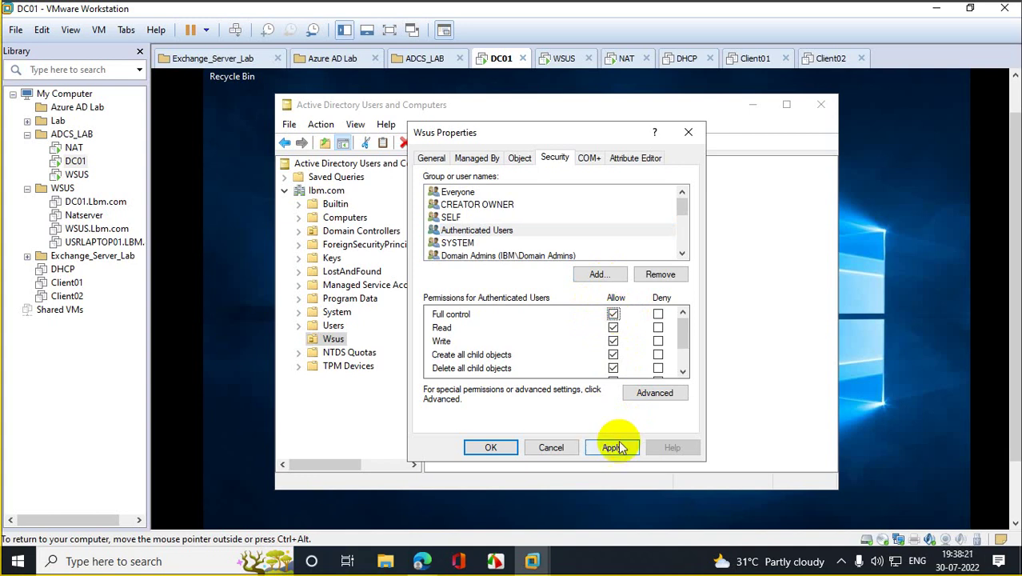
click(616, 446)
click(505, 448)
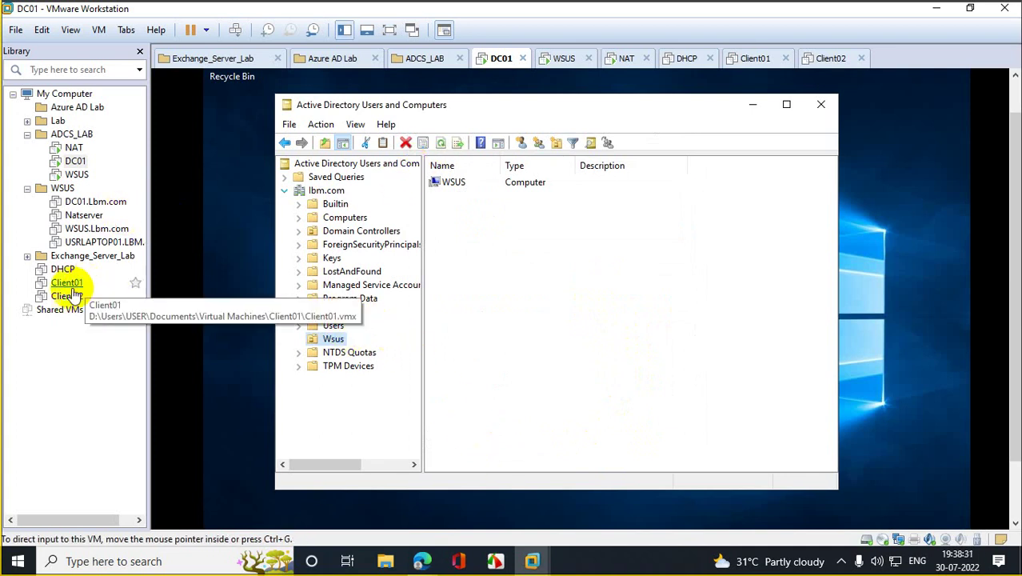
Step: On the WSUS VM, close the failed wizard and rerun Add Roles and Features up to Server Roles
click(76, 174)
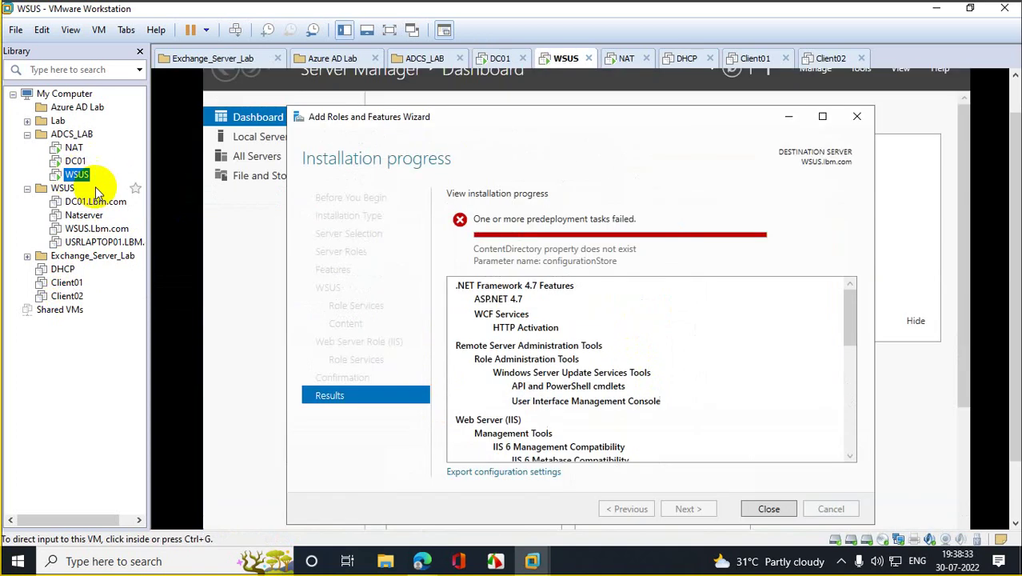
click(782, 509)
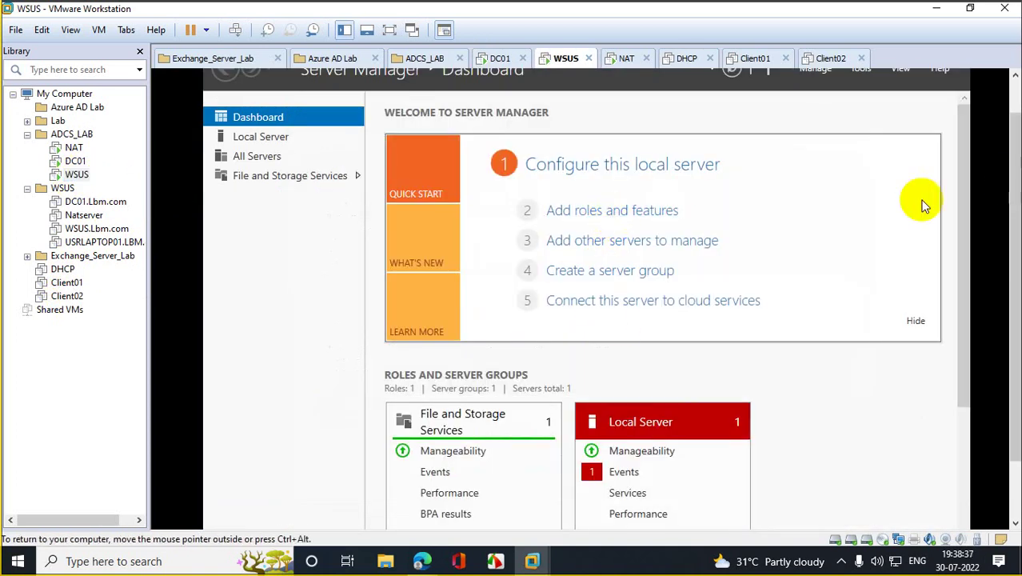
click(628, 216)
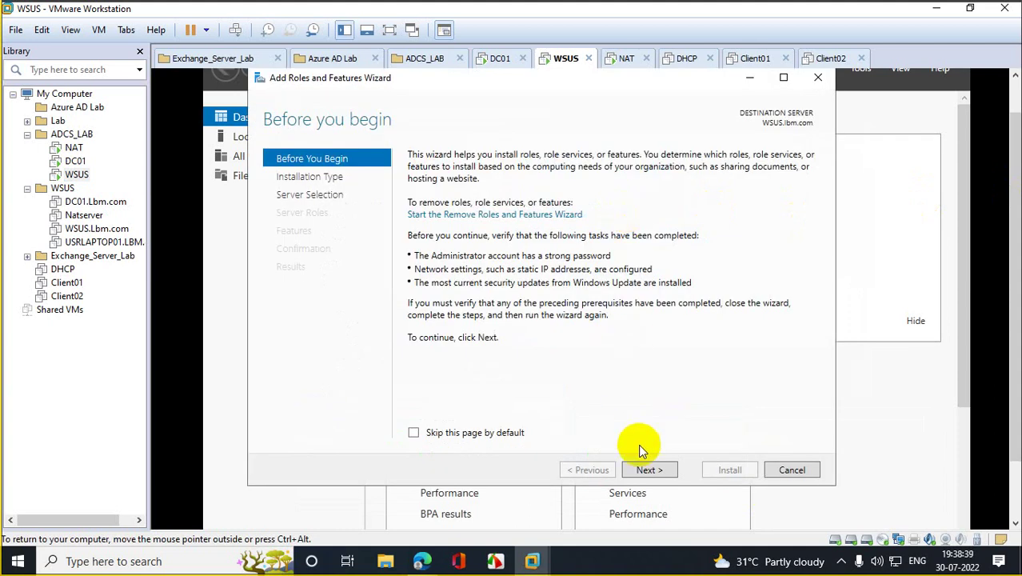
click(647, 469)
click(649, 471)
click(649, 471)
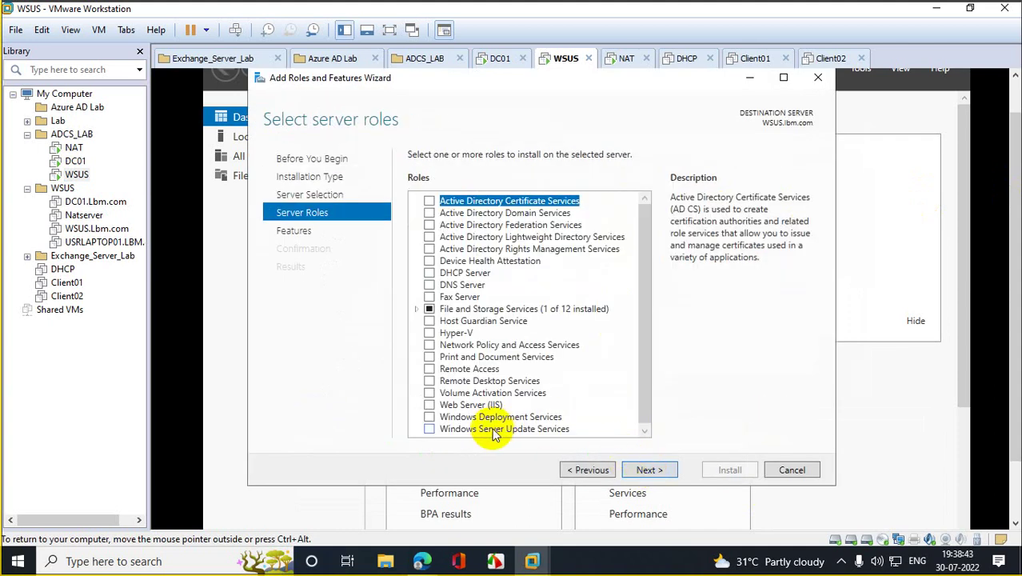
Step: Select the Windows Server Update Services role with its required features and continue through its pages
click(484, 430)
click(430, 429)
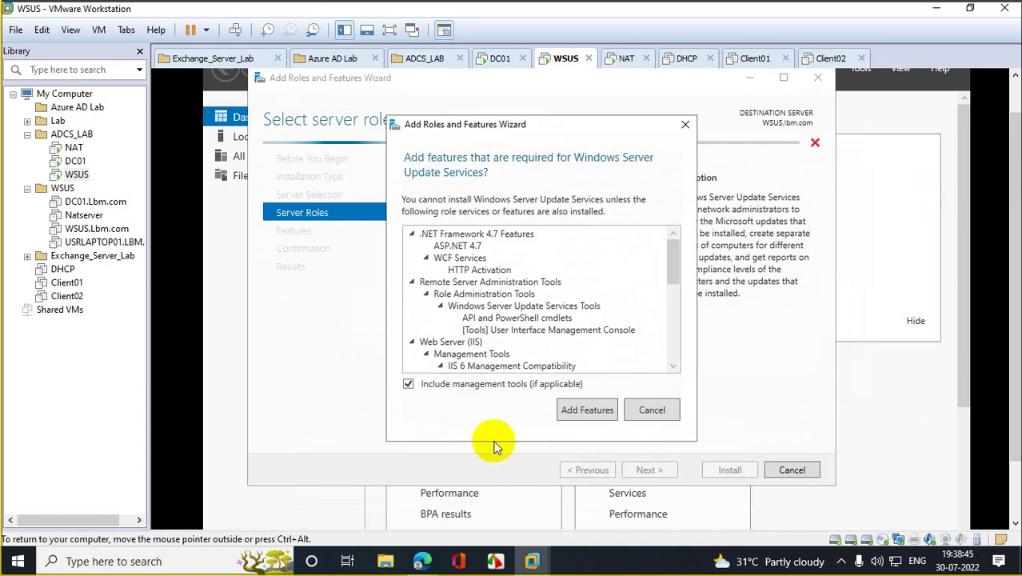
click(579, 412)
click(648, 470)
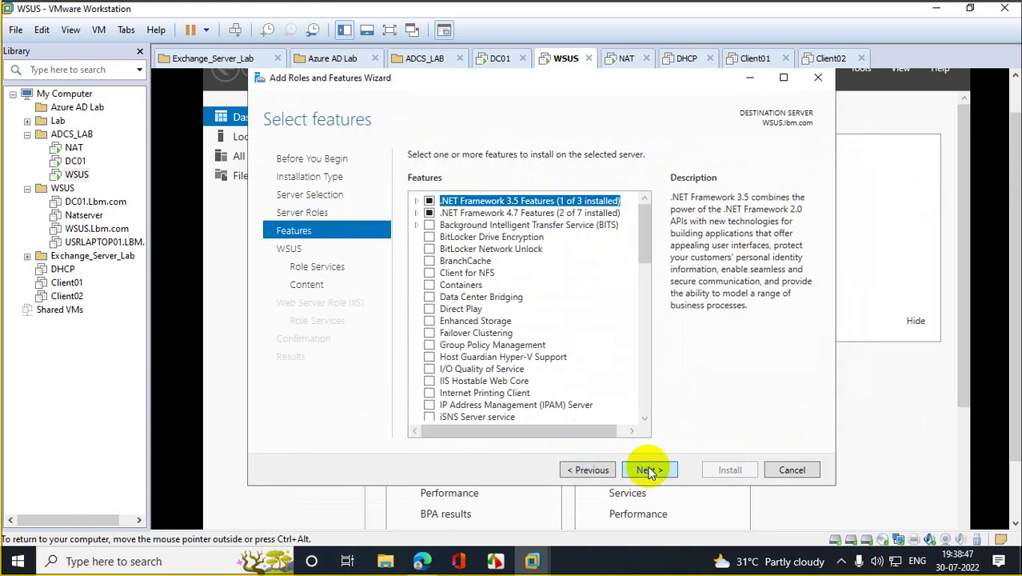
click(648, 470)
click(648, 470)
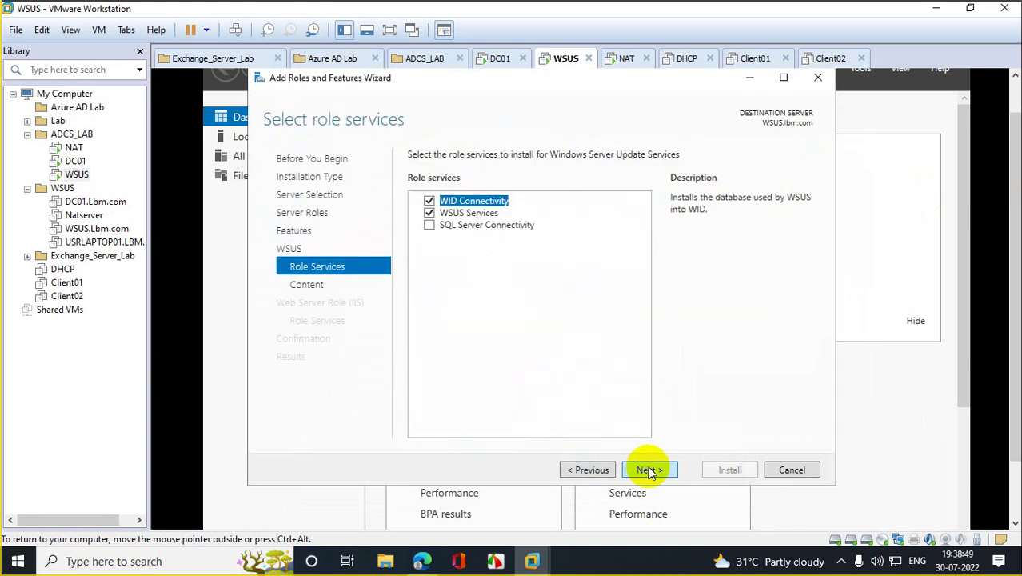
click(648, 471)
Step: Set the update content location to E:\wSUS\WSUSCONF and start the installation
click(480, 297)
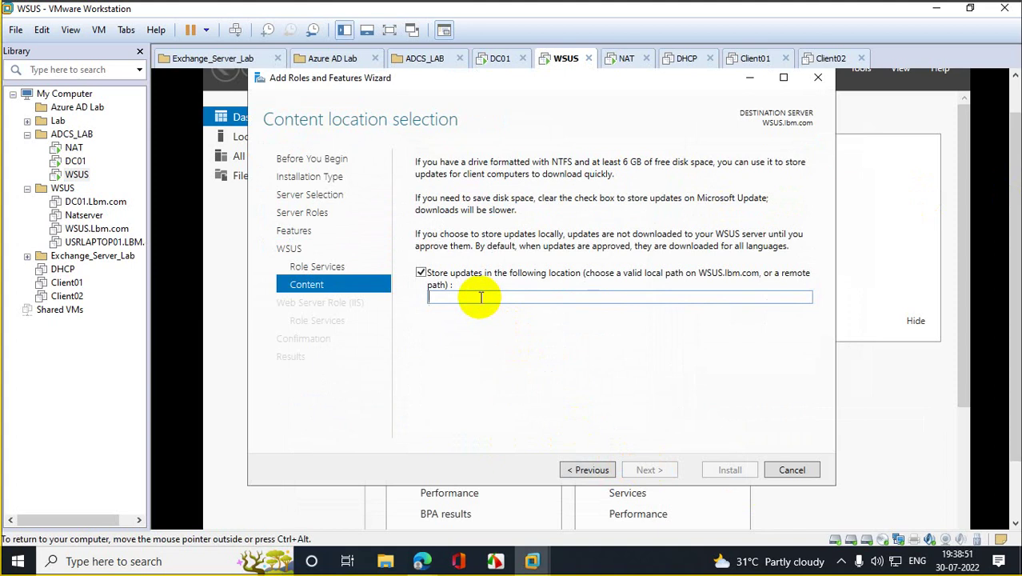
right_click(480, 297)
click(522, 341)
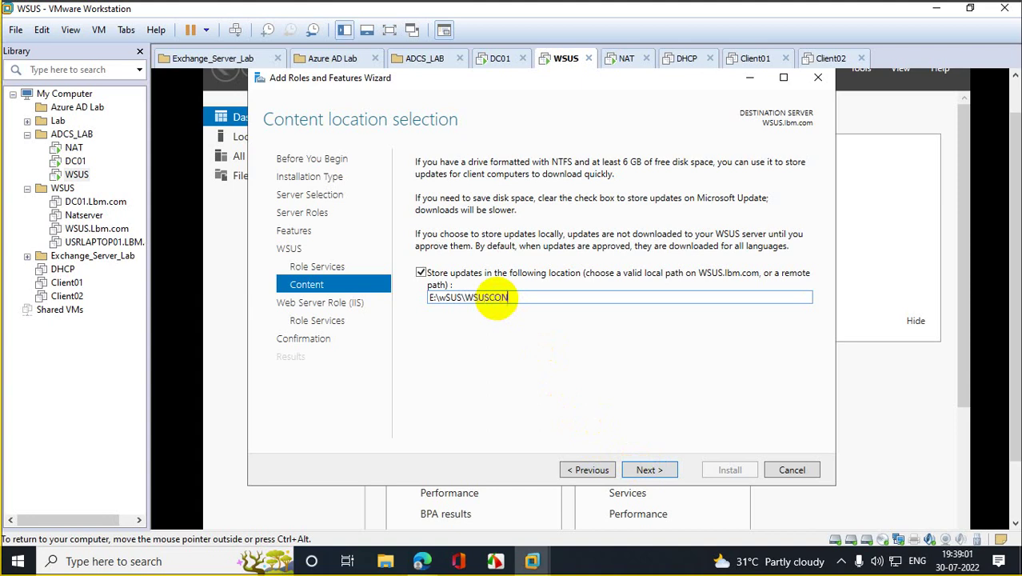
click(646, 470)
click(647, 470)
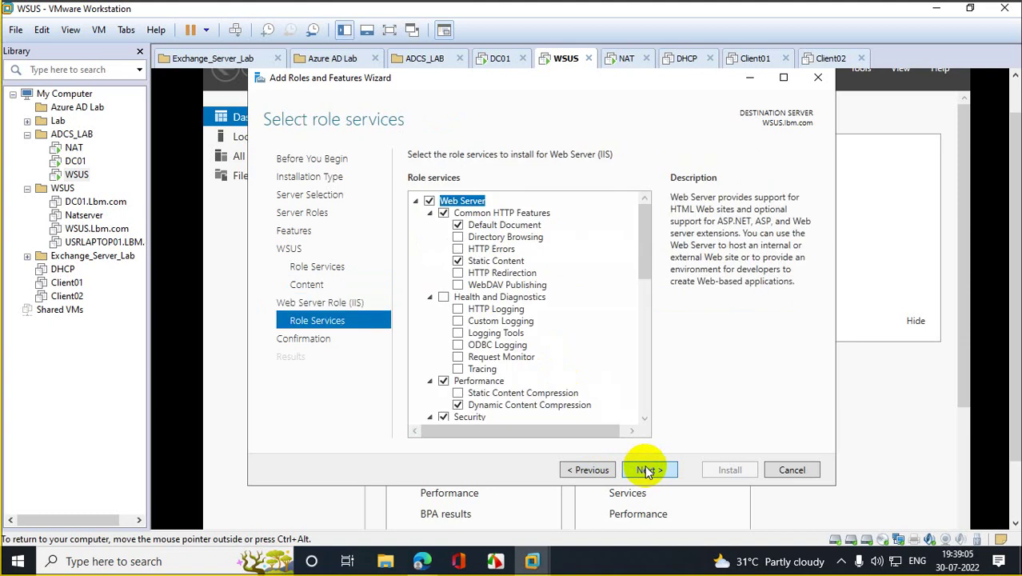
click(646, 470)
click(738, 471)
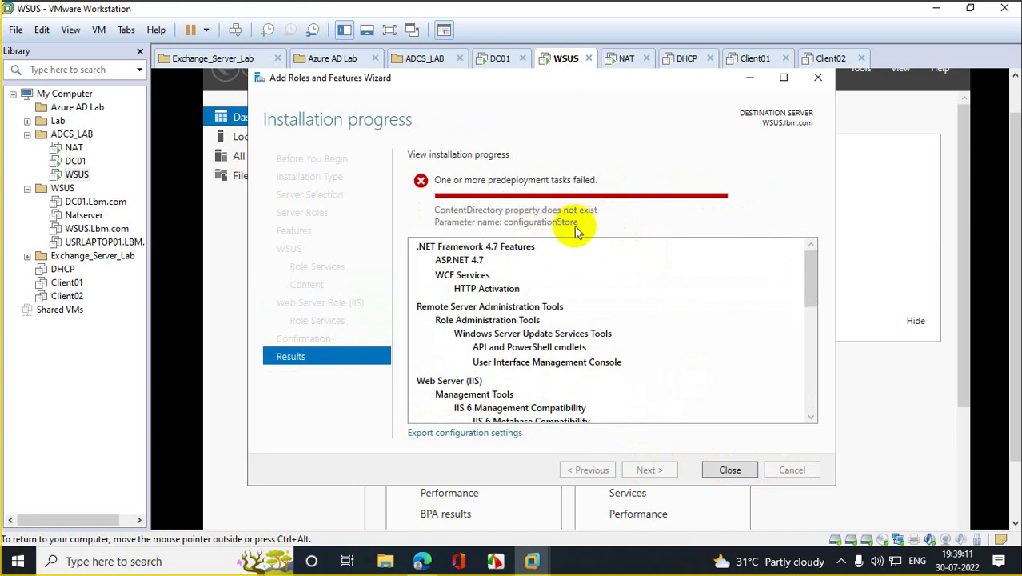
Step: Bring Edge forward and go back to the Google search results
mouse_move(422, 565)
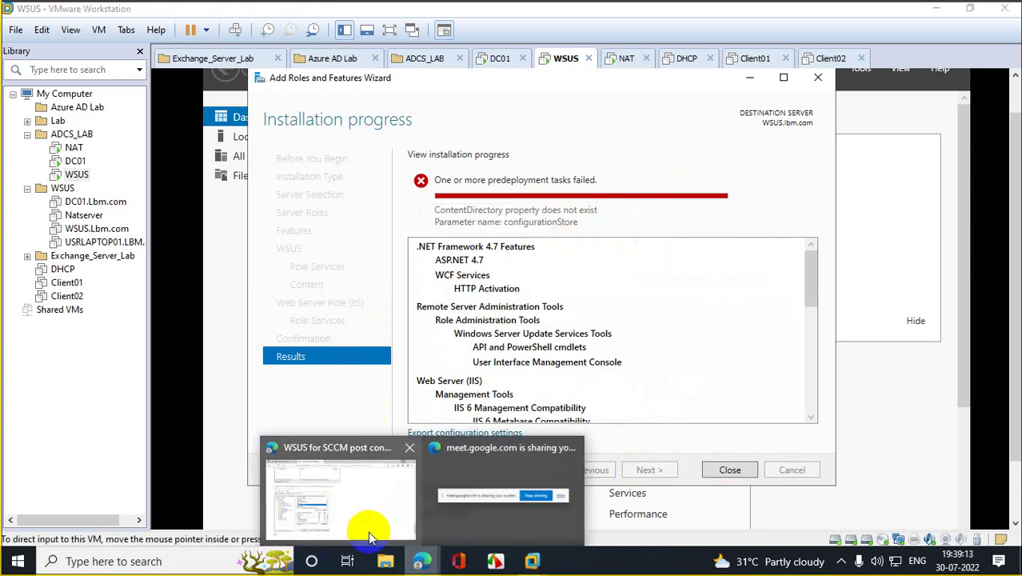
click(368, 531)
click(22, 40)
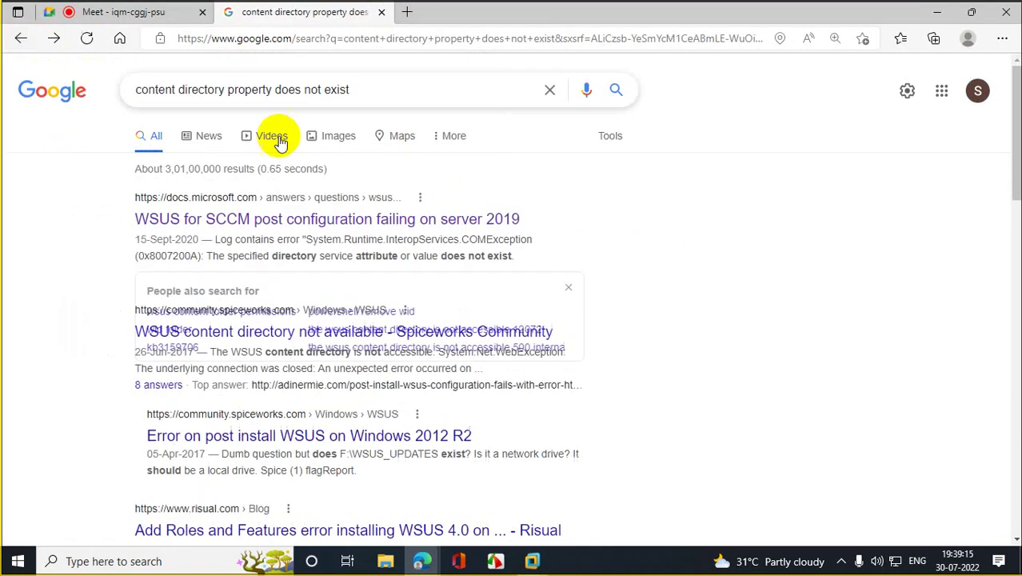
Step: Search again with 'parameter name configuration store' added and open the Spiceworks 'WSUS content directory not available' thread
click(424, 89)
text(para)
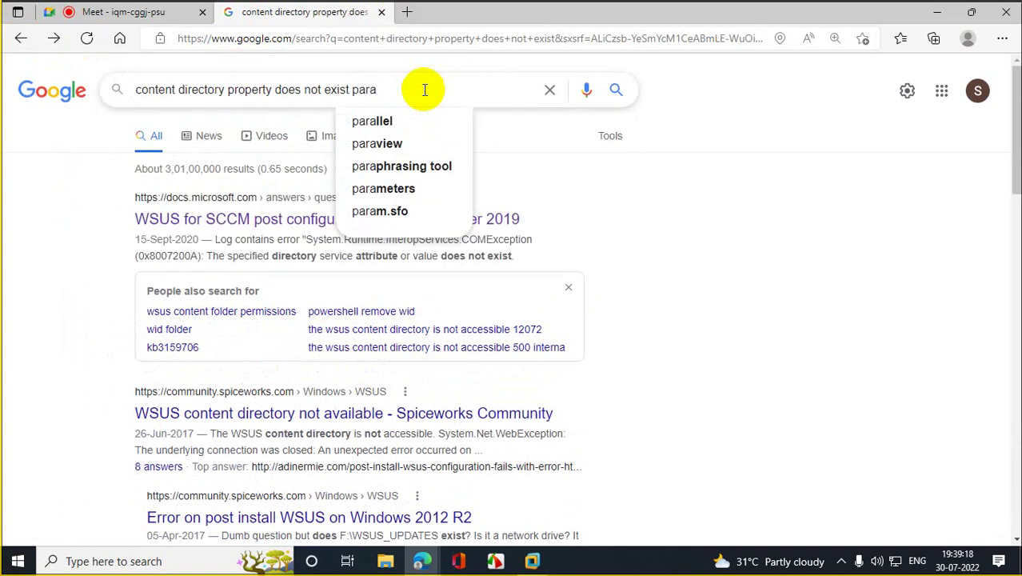
key(Return)
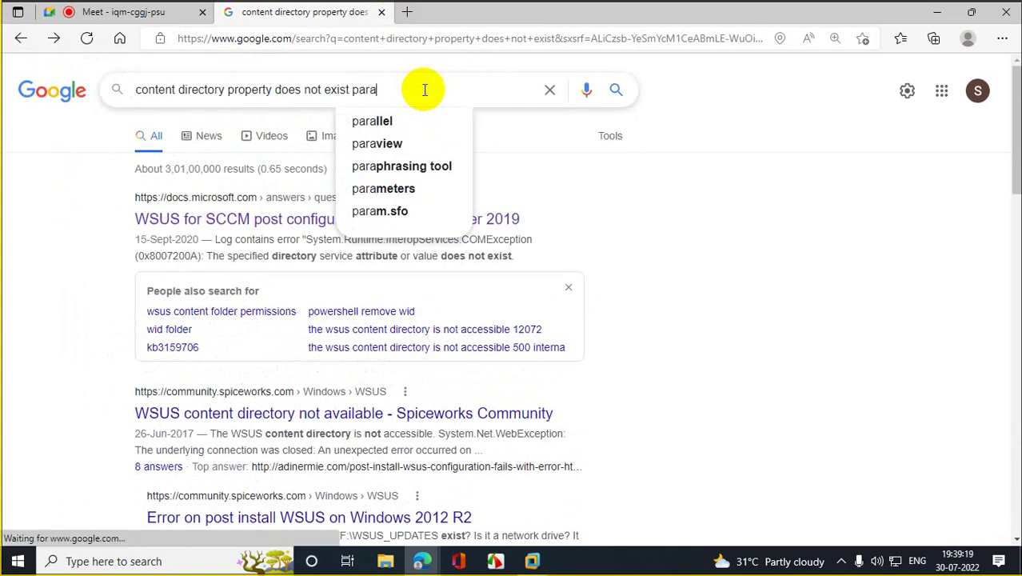
text(meter name c)
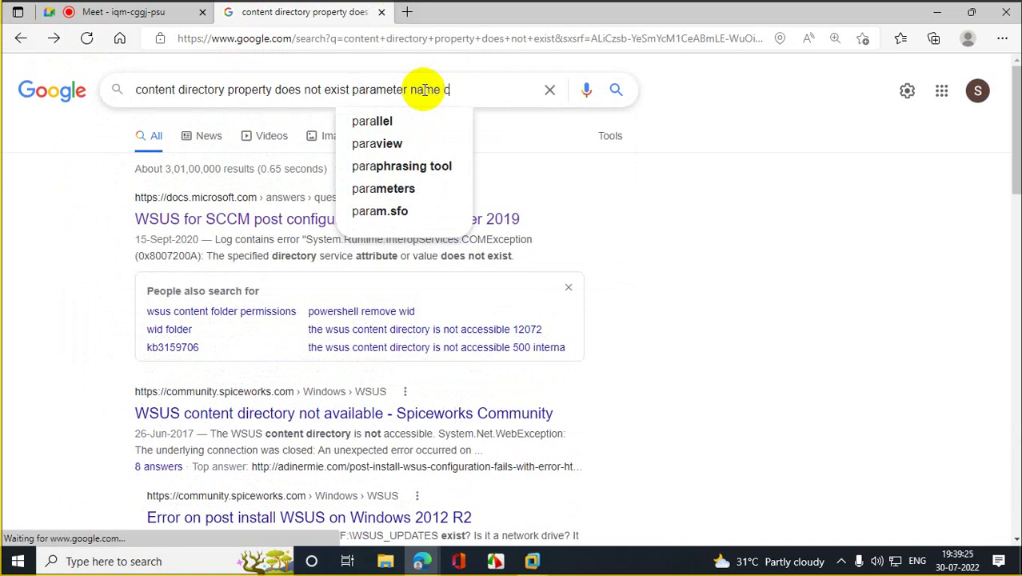
text(onfiguratio)
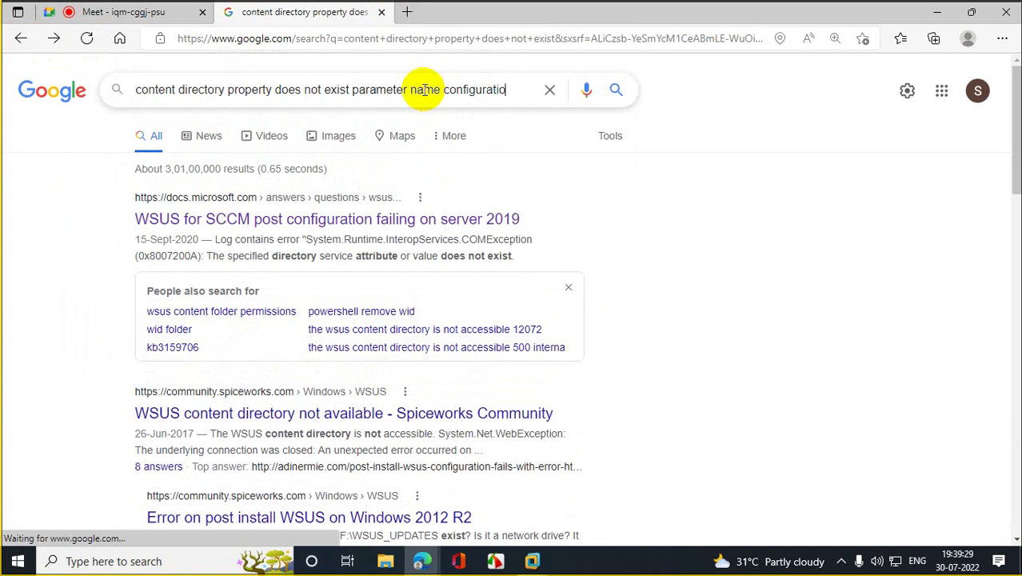
text(n store)
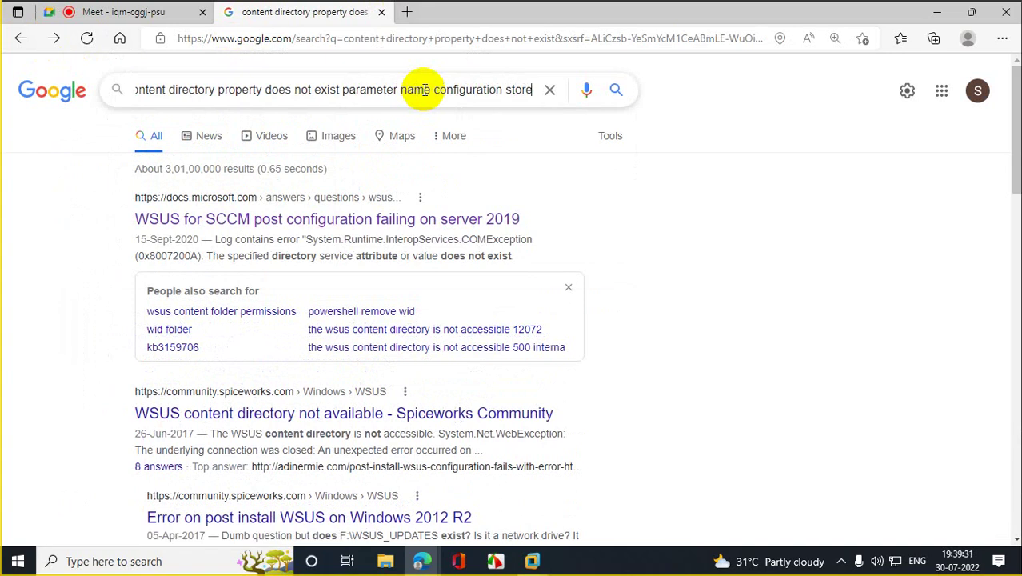
key(Return)
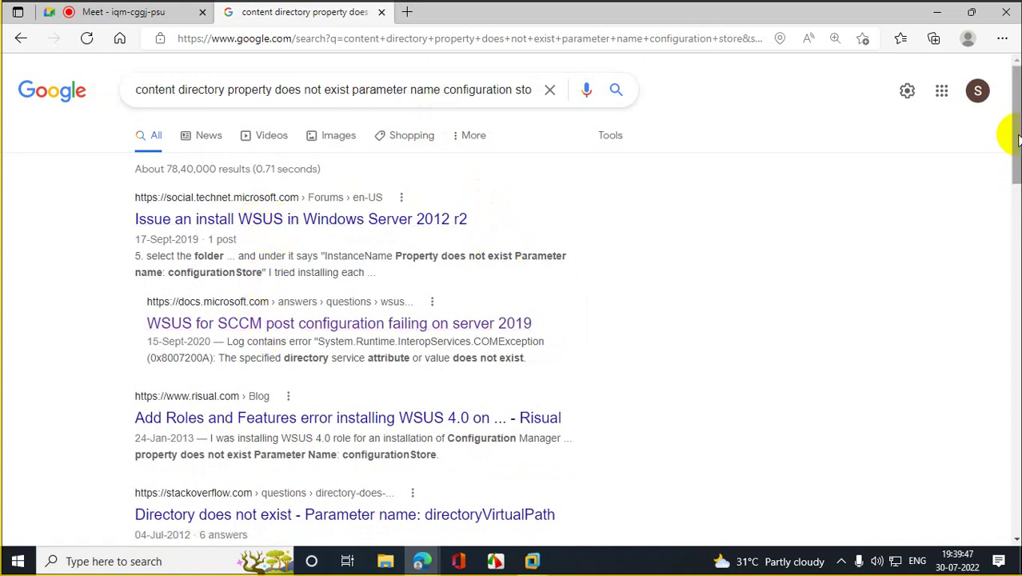
drag(1019, 140, 1018, 200)
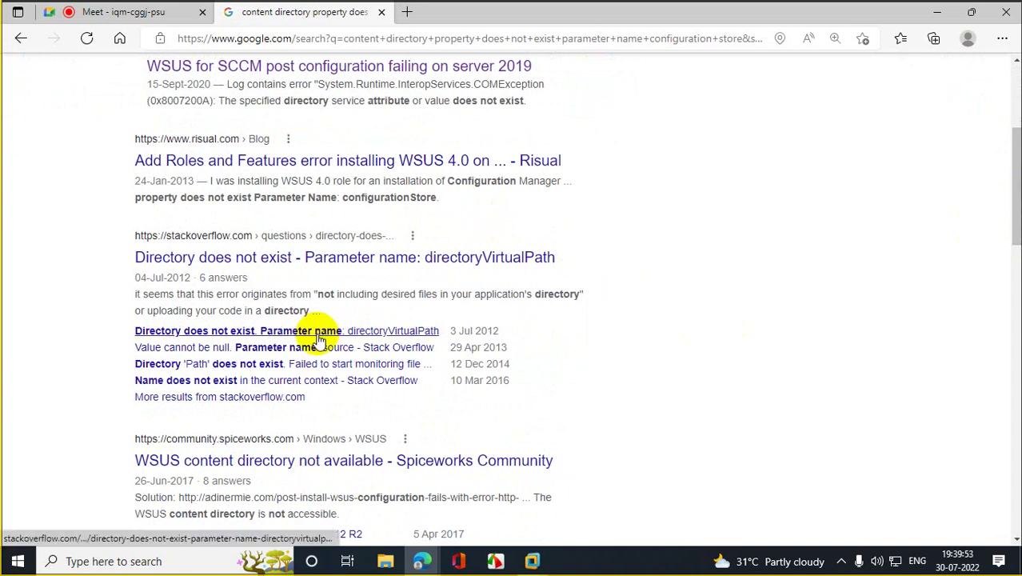
click(296, 462)
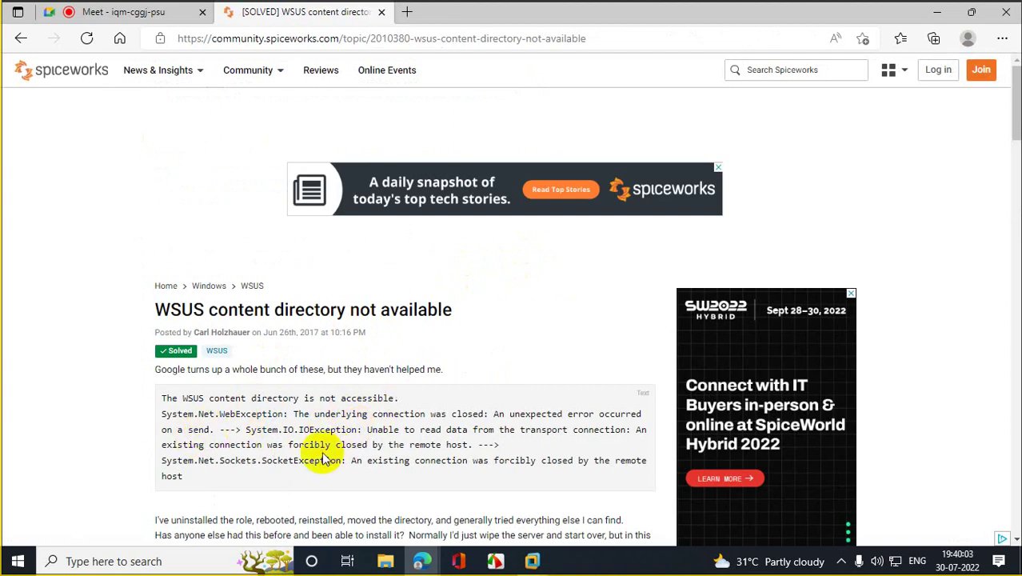
Step: Scroll through the Spiceworks thread's best answer, then return to the Google results
click(1016, 160)
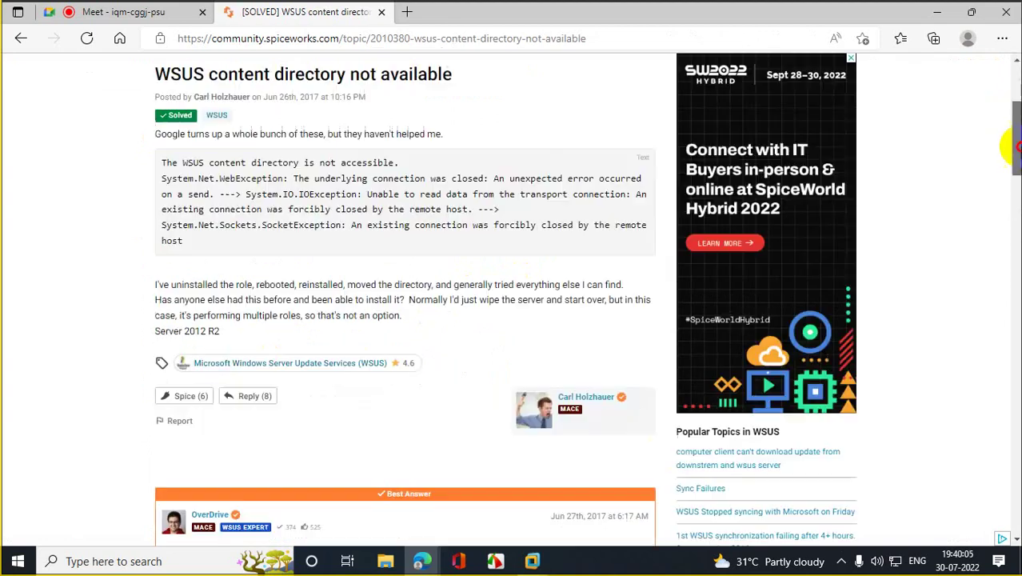
scroll(588, 298, down, 8)
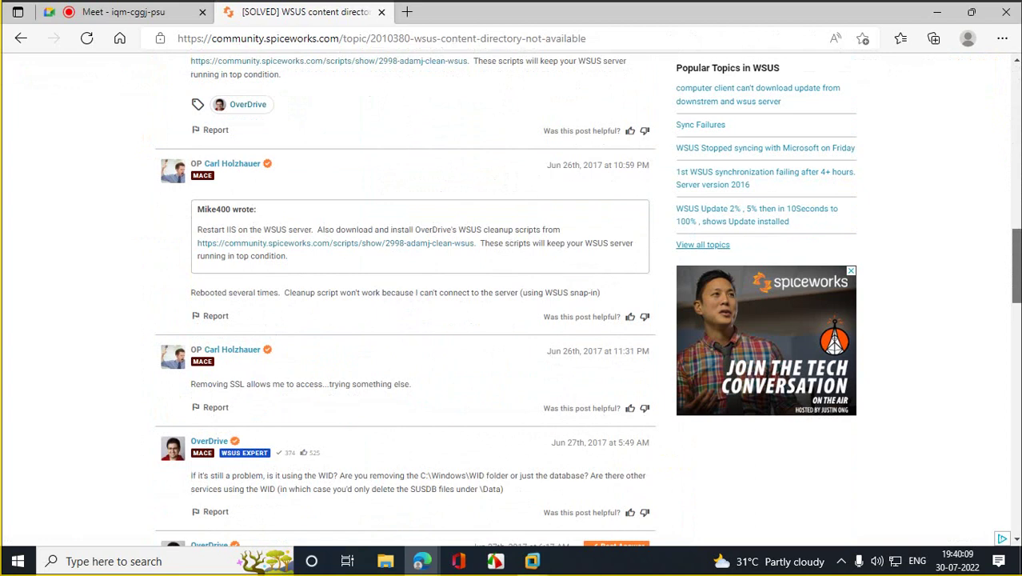
scroll(405, 300, down, 10)
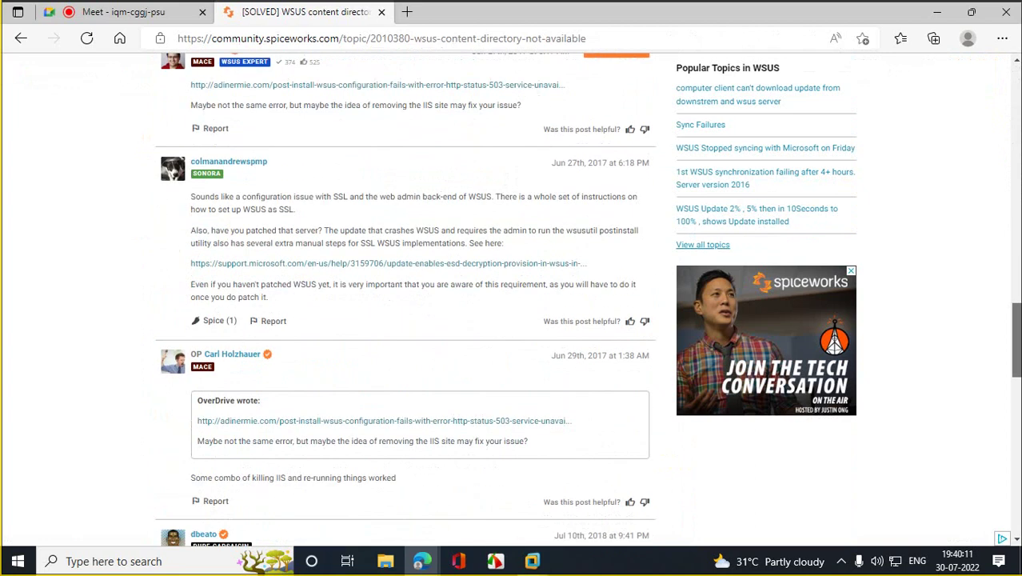
scroll(399, 156, down, 2)
scroll(399, 155, up, 20)
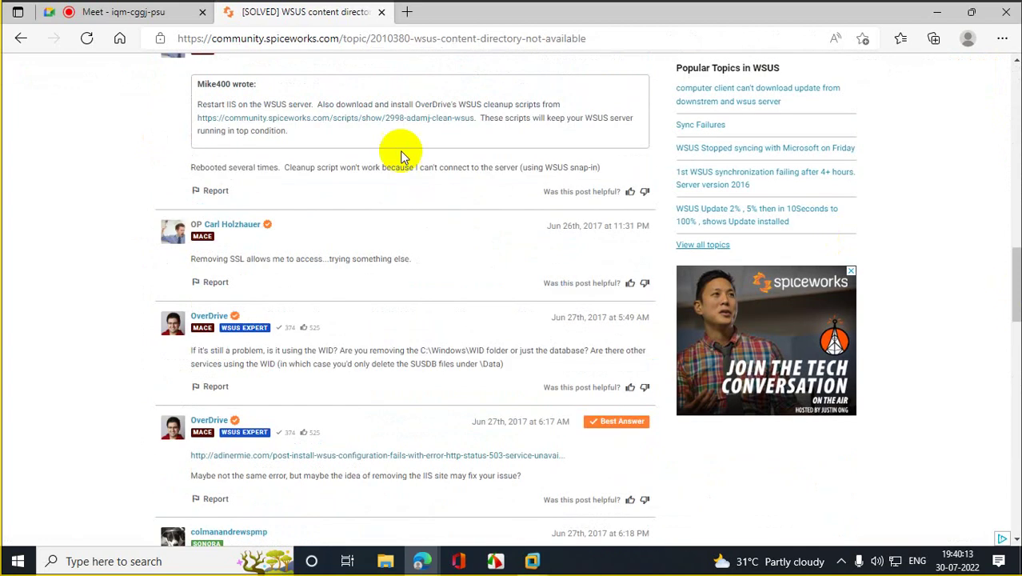
click(19, 38)
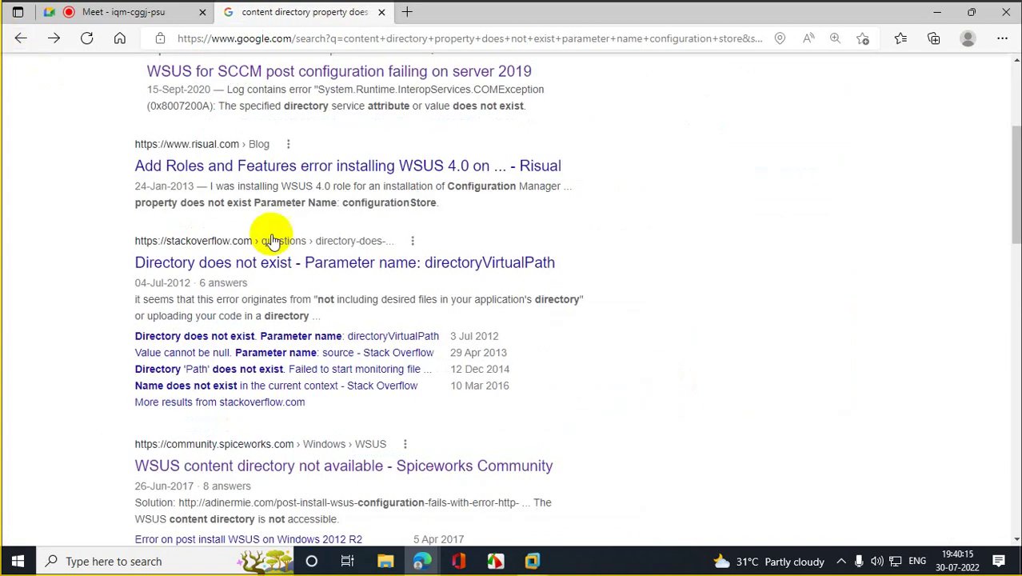
Step: Read through the risual article on the WSUS install error, then go back to the results
click(342, 182)
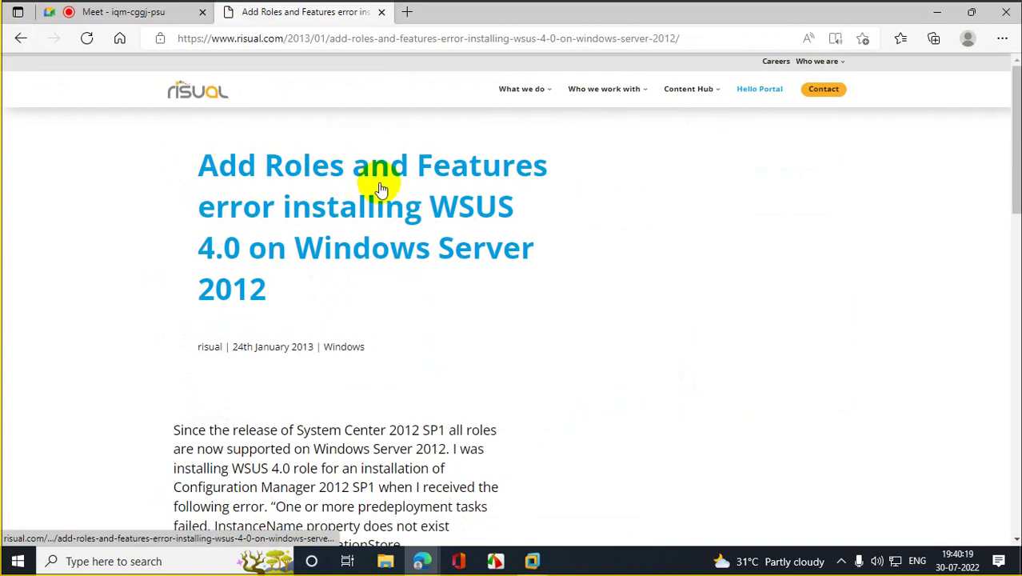
scroll(1006, 86, down, 4)
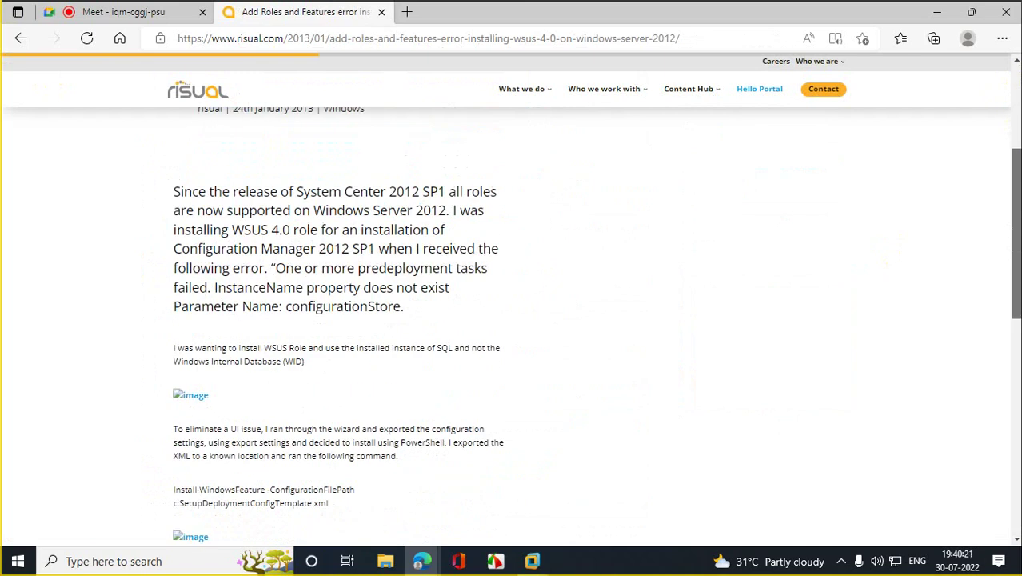
scroll(512, 300, down, 6)
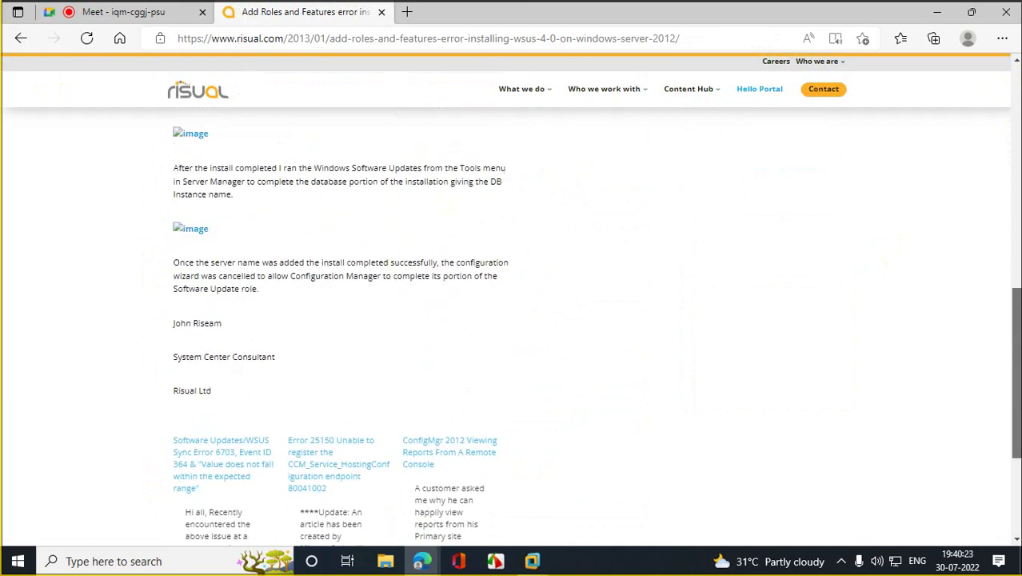
scroll(512, 300, down, 2)
drag(1001, 384, 1003, 150)
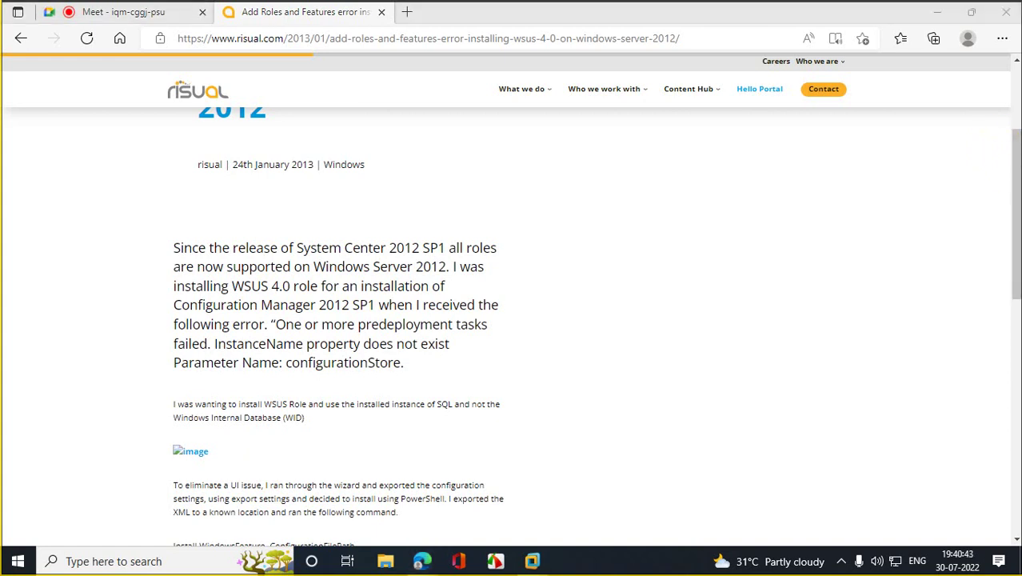
drag(1015, 206, 1018, 276)
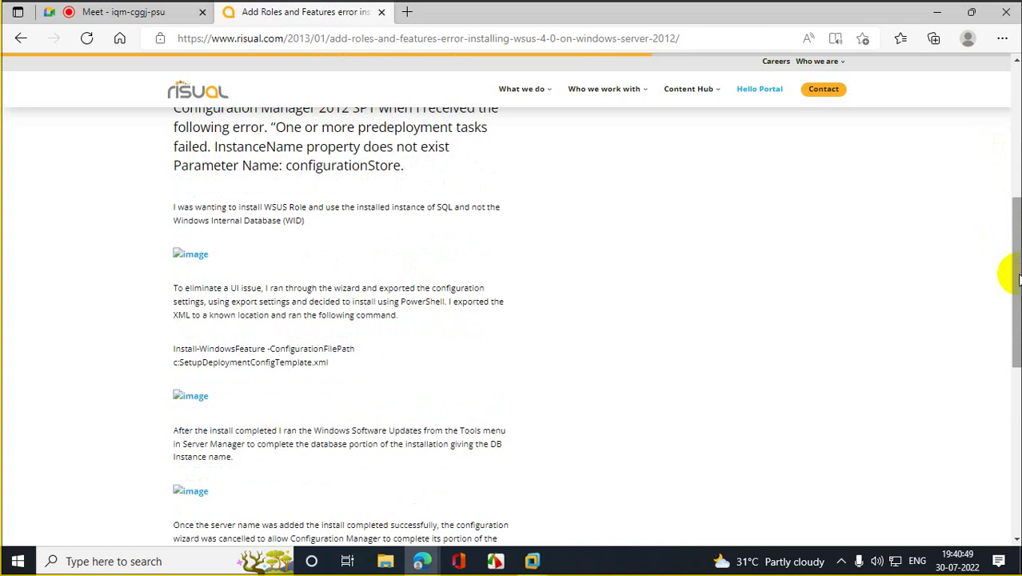
drag(1015, 276, 1006, 514)
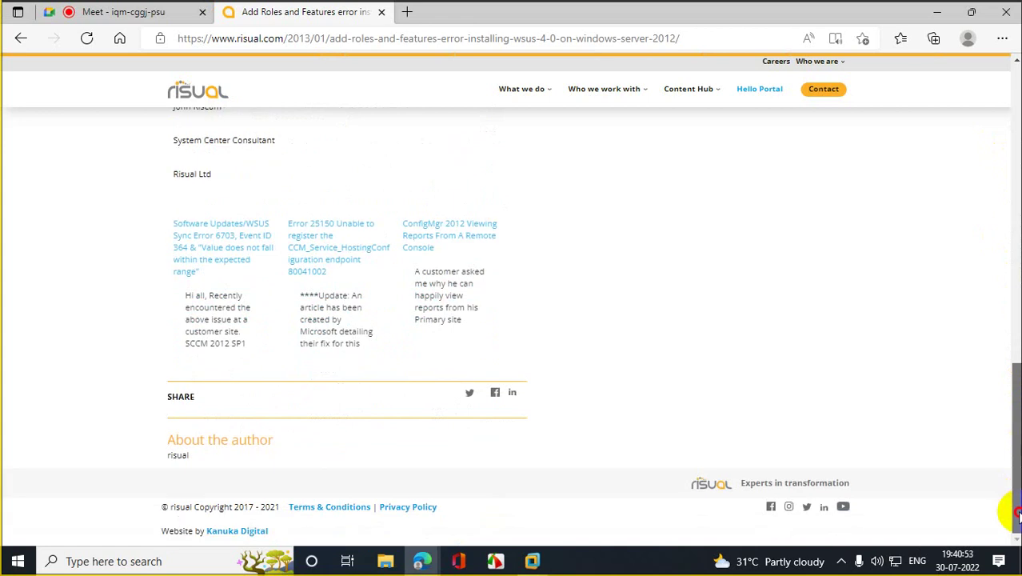
click(16, 38)
scroll(387, 308, down, 5)
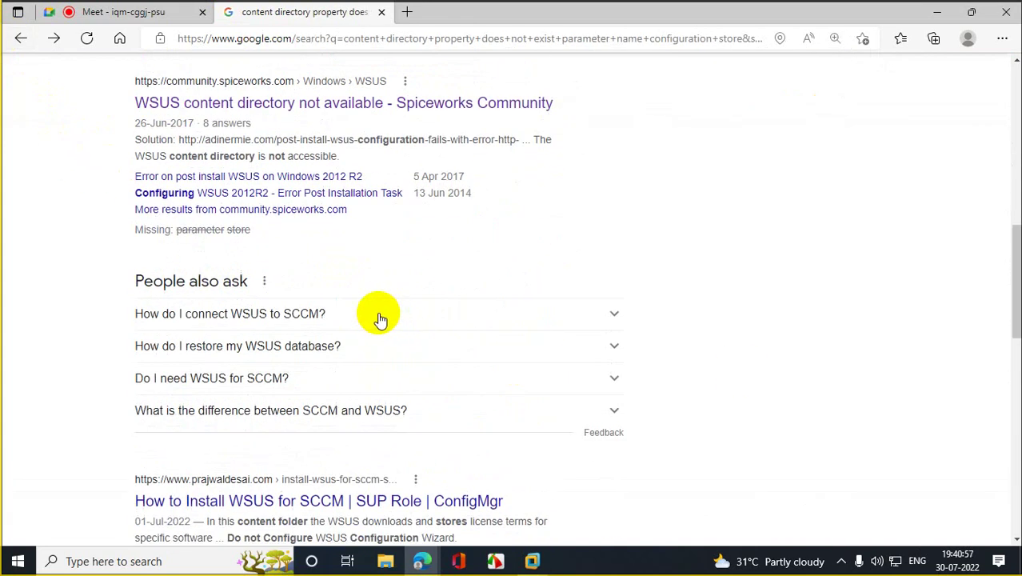
Step: Open the 'Configuring WSUS 2012R2 - Error Post Installation Task' thread and read its answer
click(194, 195)
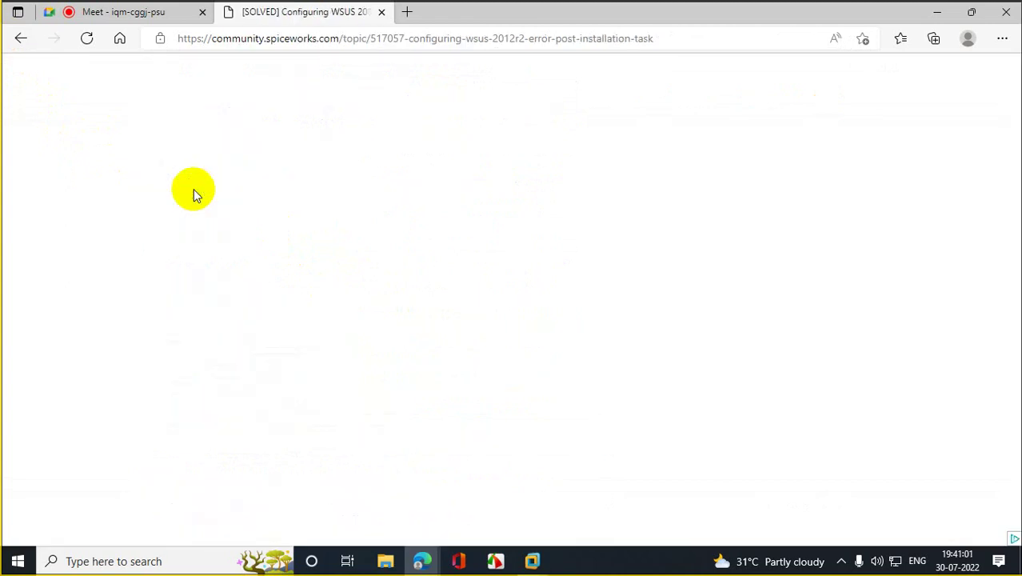
scroll(210, 206, down, 7)
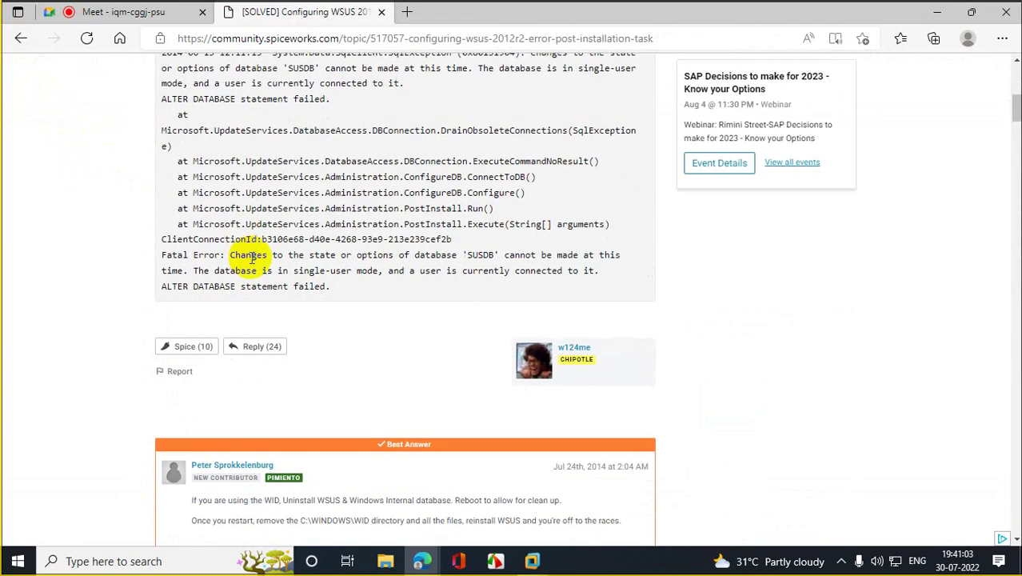
scroll(260, 270, down, 5)
scroll(261, 270, up, 2)
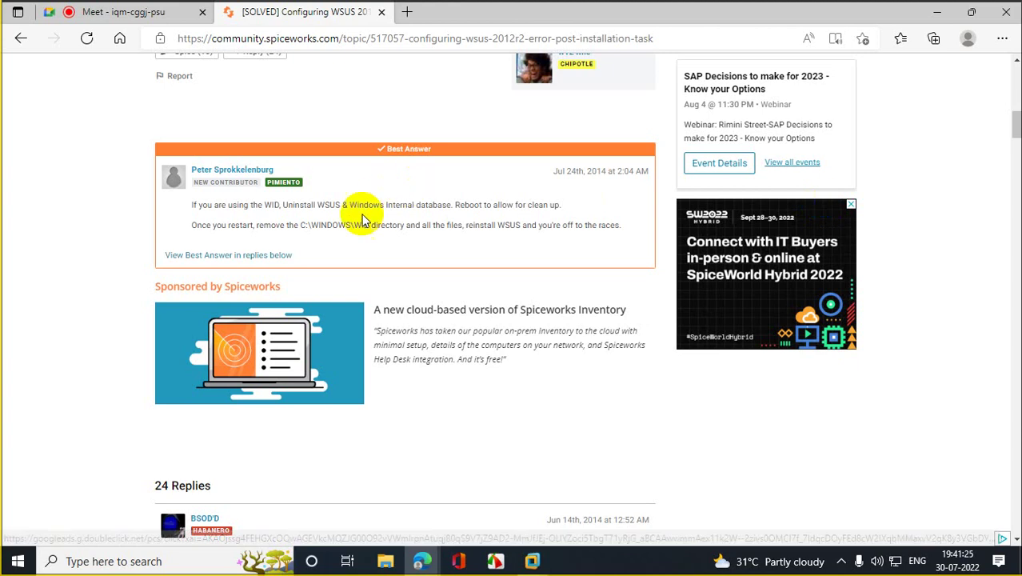
Step: Copy the C:\WINDOWS\WID path from the best answer and minimize Edge
drag(300, 228, 372, 224)
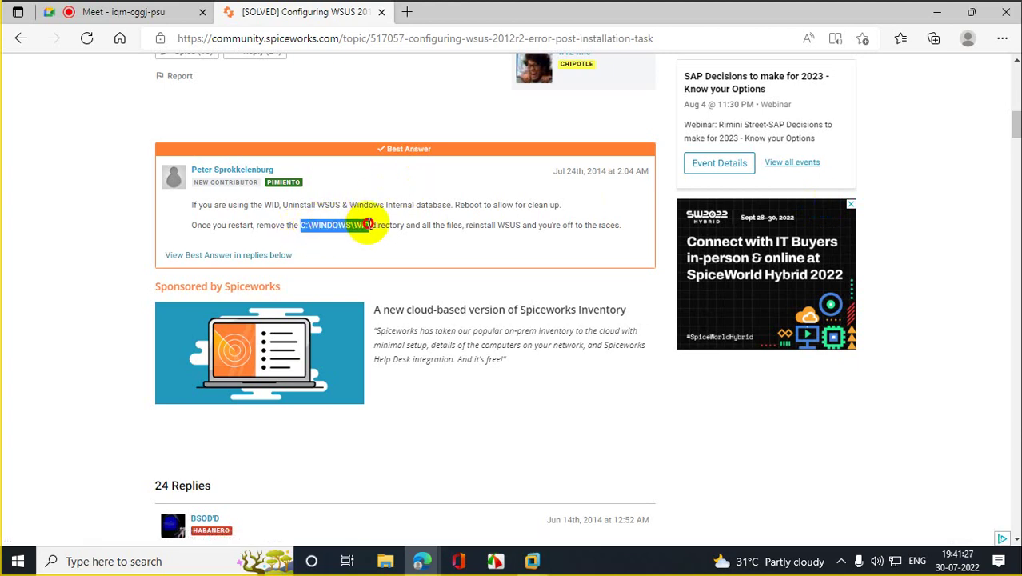
right_click(364, 220)
click(418, 230)
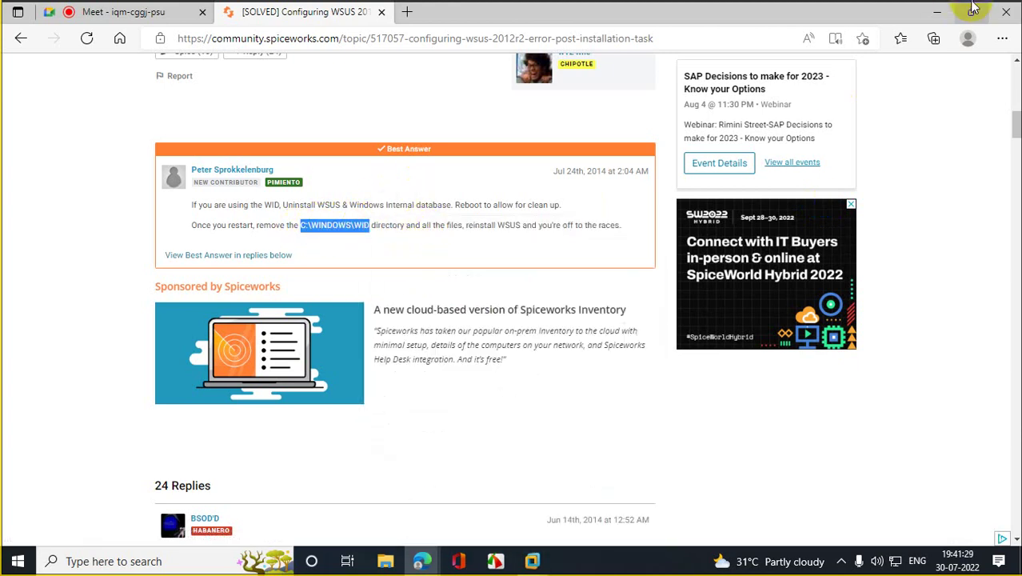
click(938, 11)
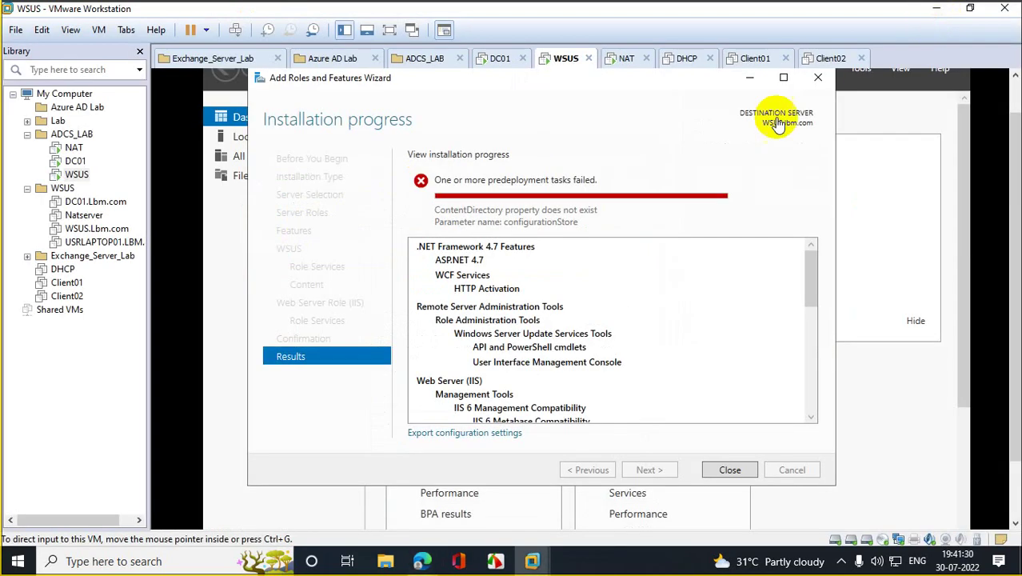
Step: Close the failed installation wizard and Server Manager on the WSUS VM
click(730, 469)
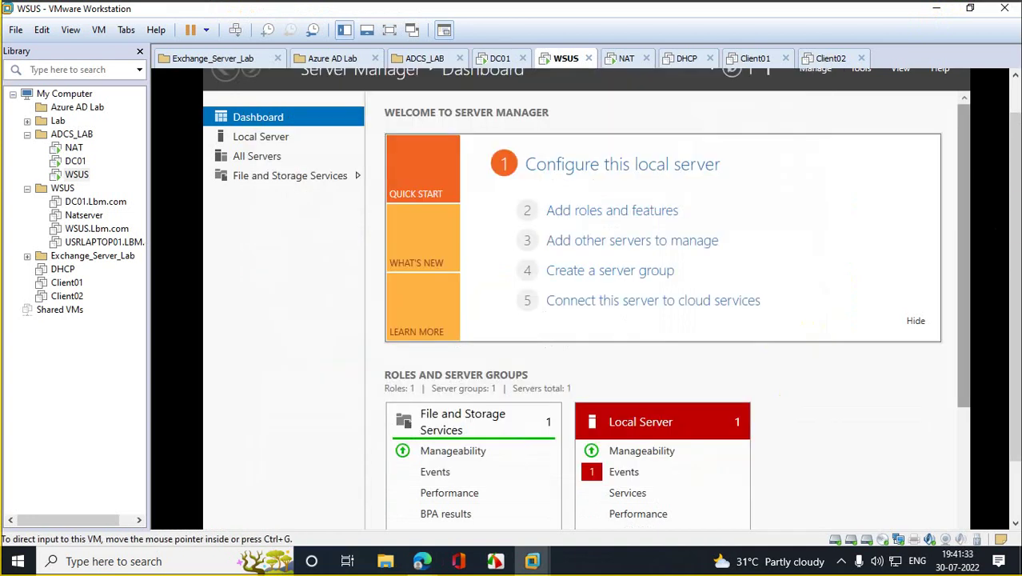
click(856, 110)
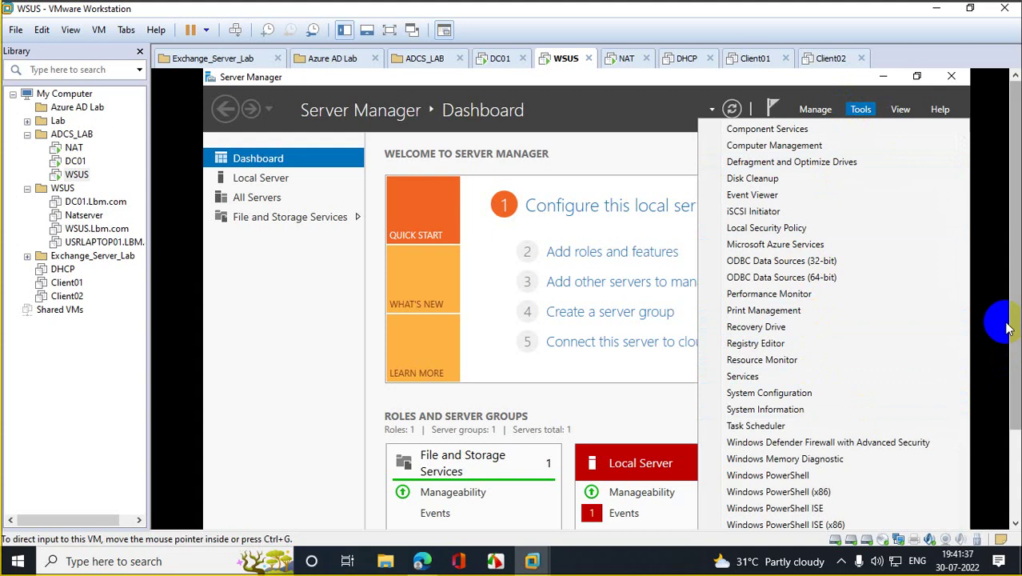
mouse_move(1015, 398)
mouse_down()
mouse_move(1016, 458)
mouse_move(1013, 379)
mouse_up()
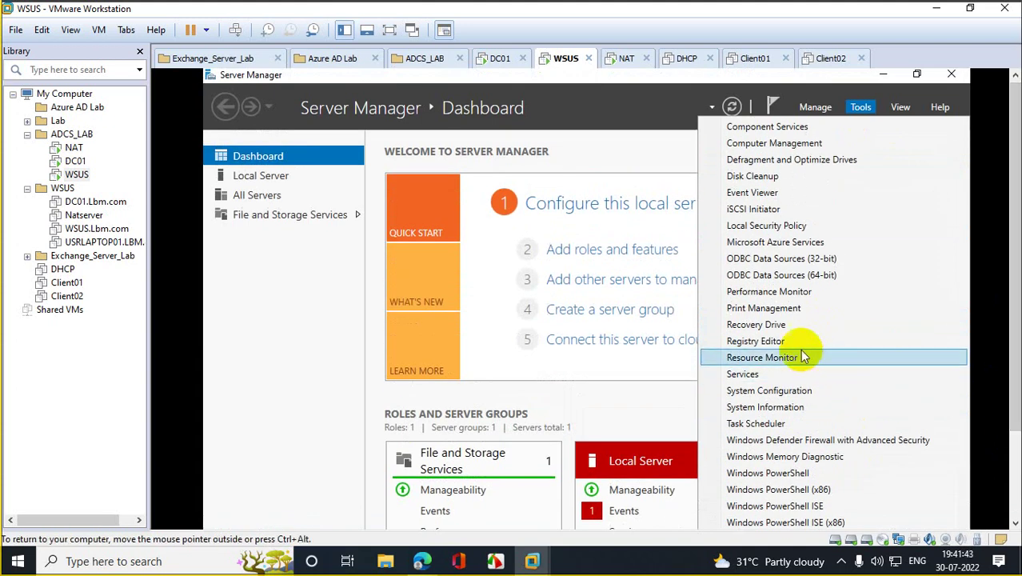
click(952, 77)
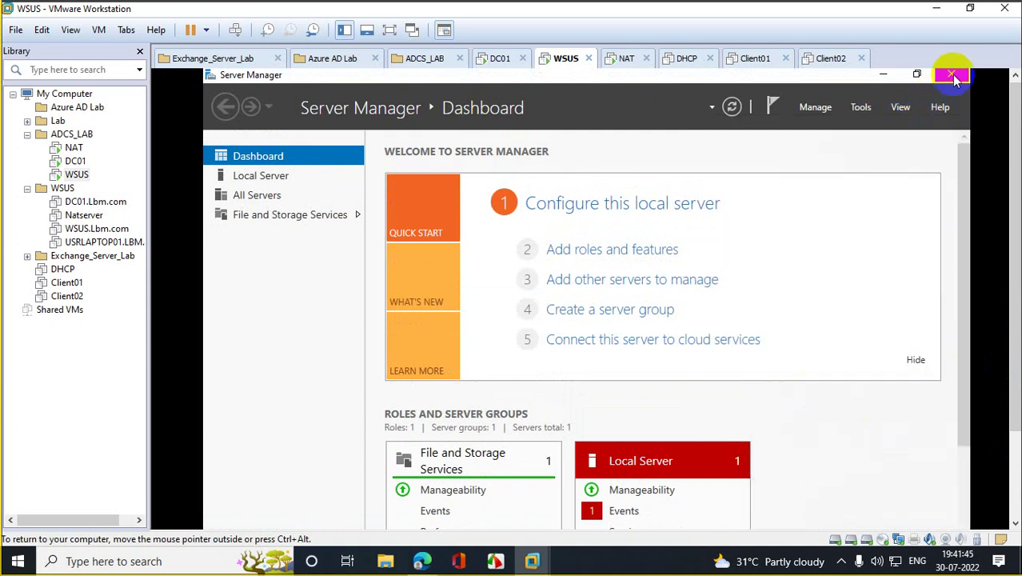
click(953, 77)
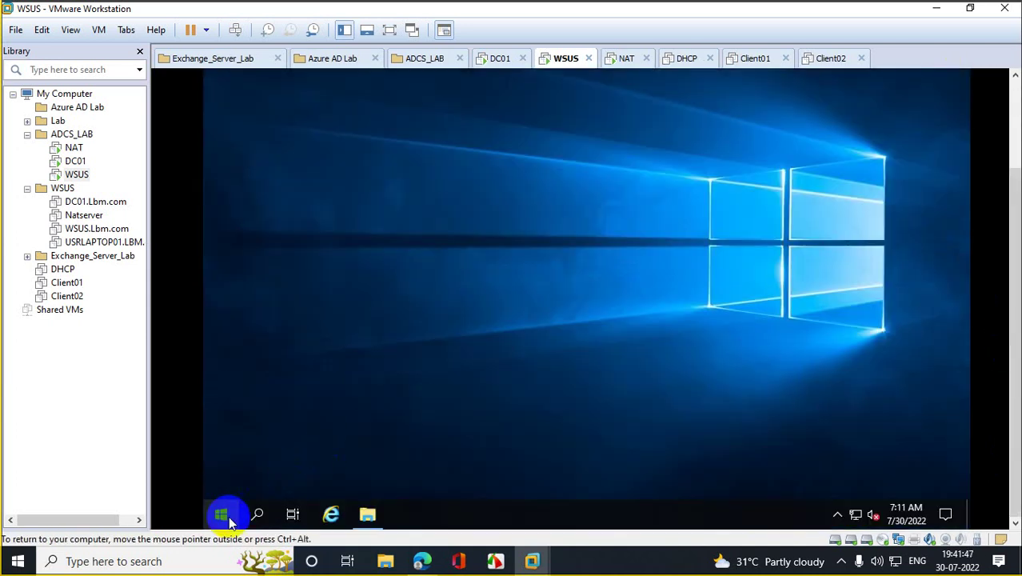
Step: Try C:\WINDOWS\WID in Run, then open C:\WINDOWS after the WID folder proves missing
right_click(228, 521)
click(293, 450)
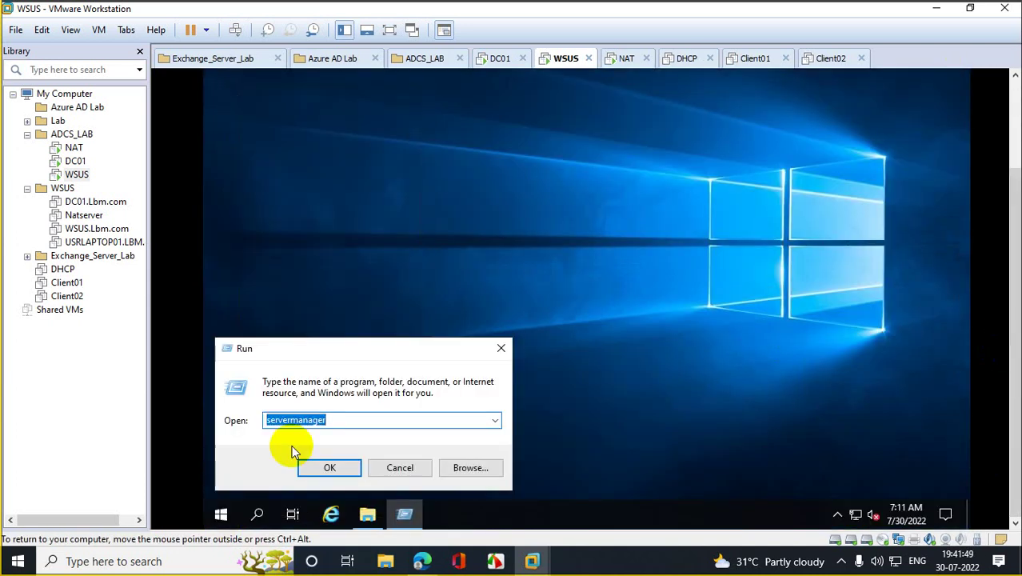
key(ctrl+v)
click(331, 467)
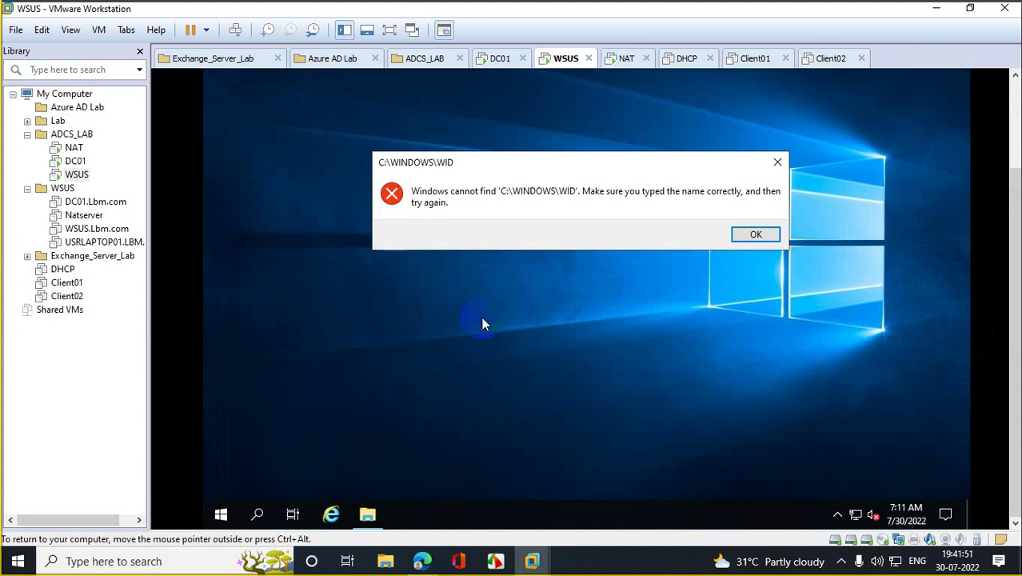
click(748, 237)
click(358, 419)
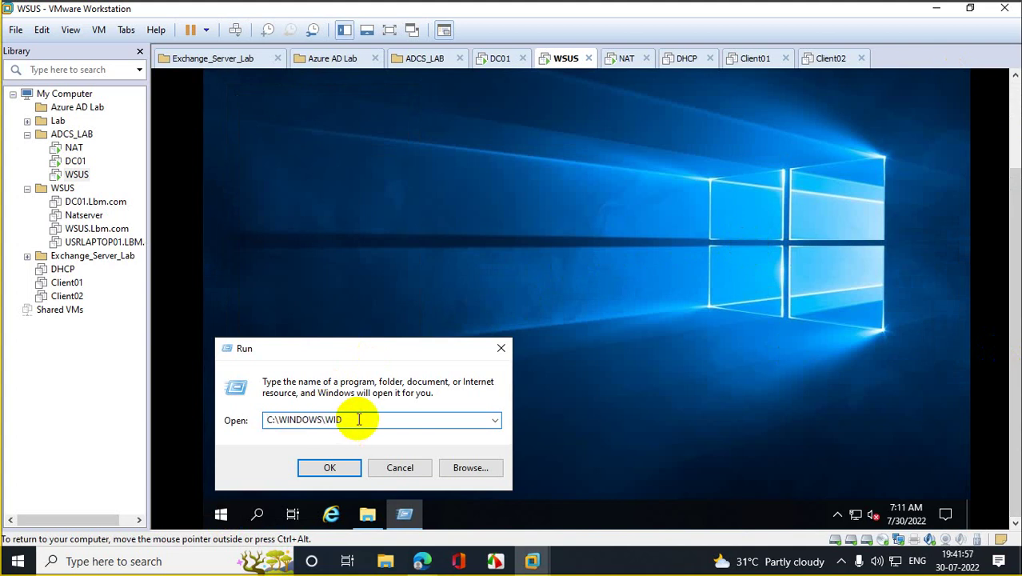
key(BackSpace)
key(BackSpace)
key(BackSpace)
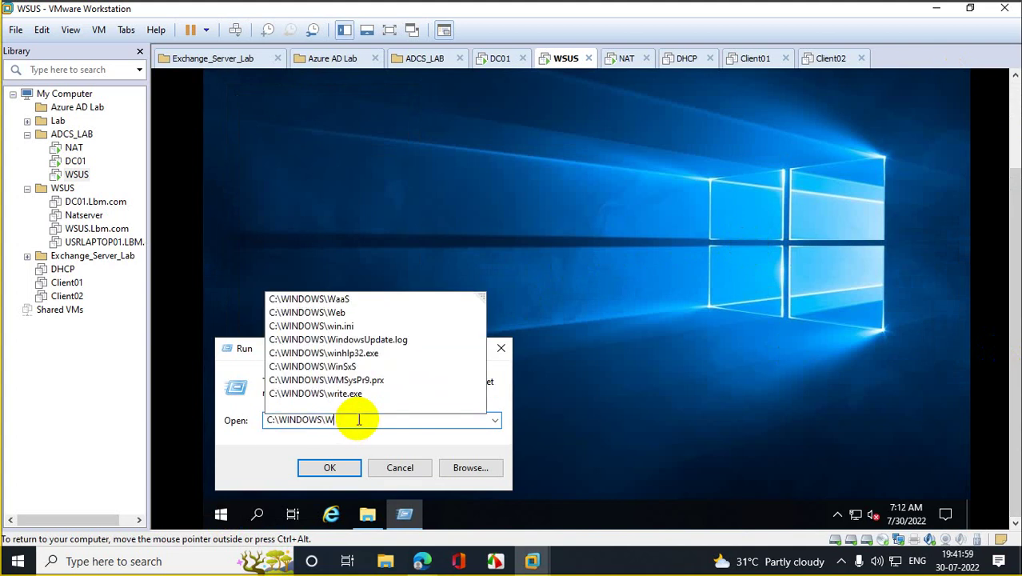
key(Escape)
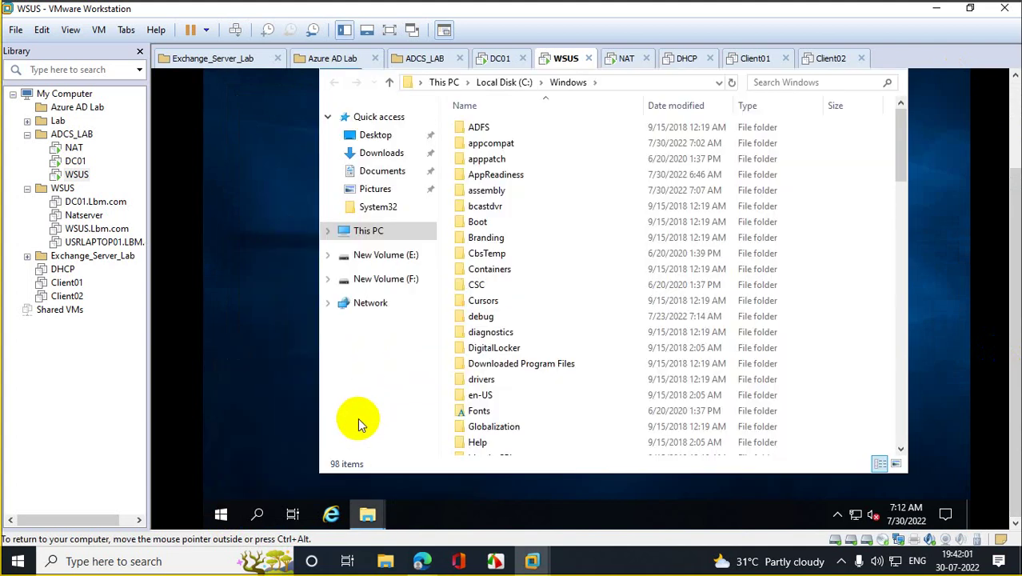
click(222, 516)
Step: Restart the WSUS VM from the Start menu with the reason Other (Unplanned)
click(221, 482)
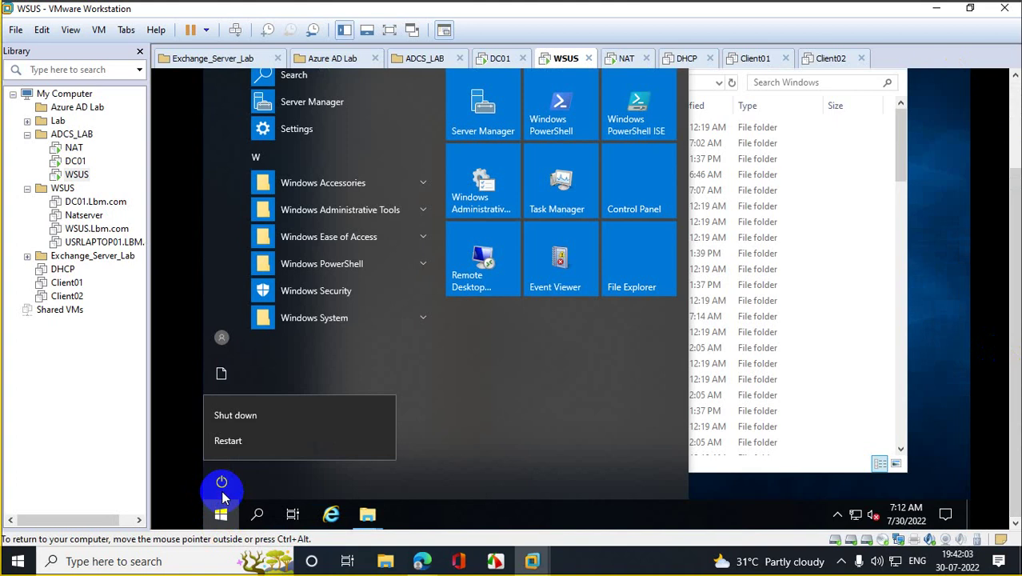
click(280, 446)
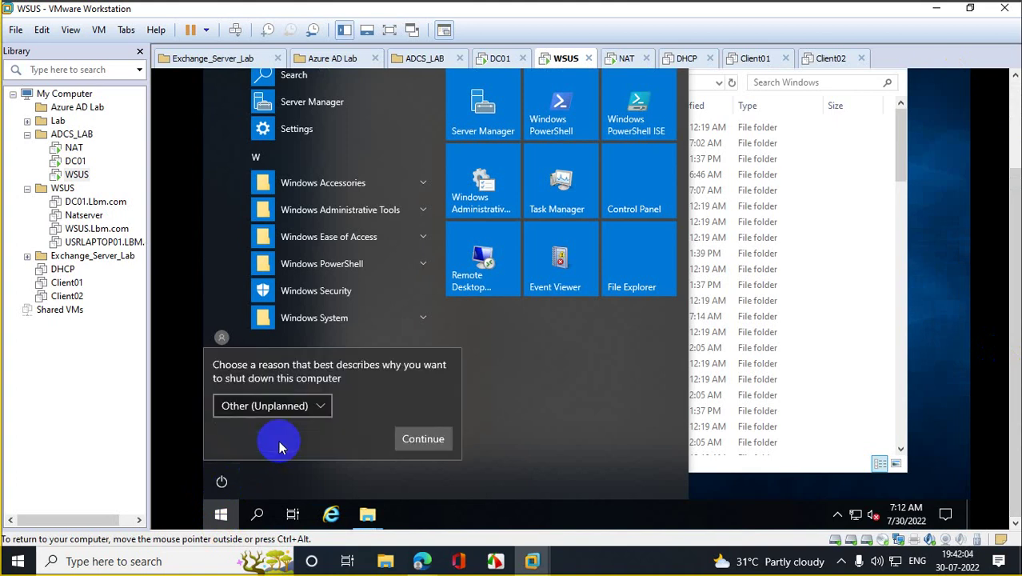
click(423, 440)
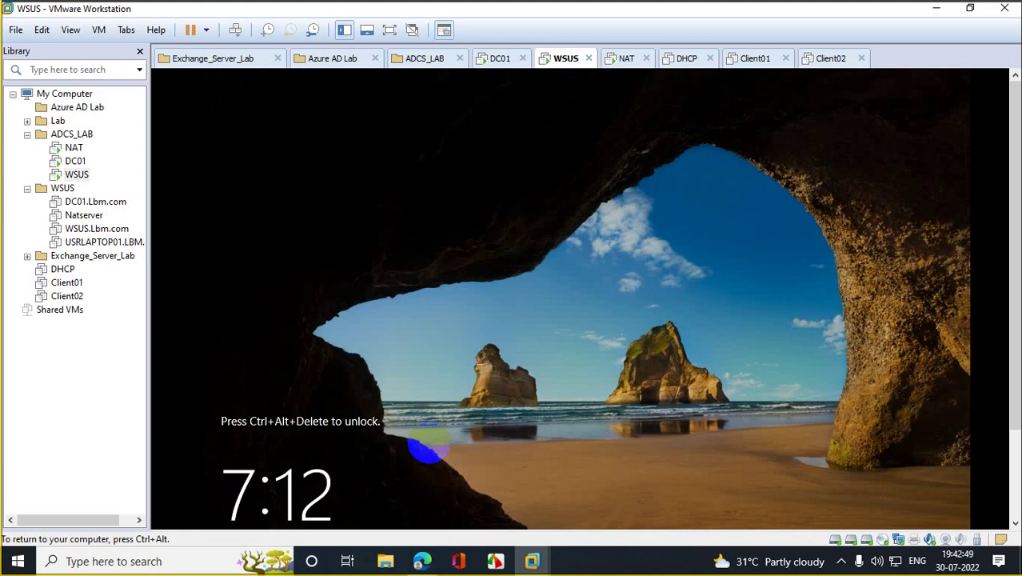
Step: Sign in to the WSUS VM via Ctrl+Alt+Del, then close the Admin Center notice and Server Manager
right_click(80, 176)
mouse_move(168, 283)
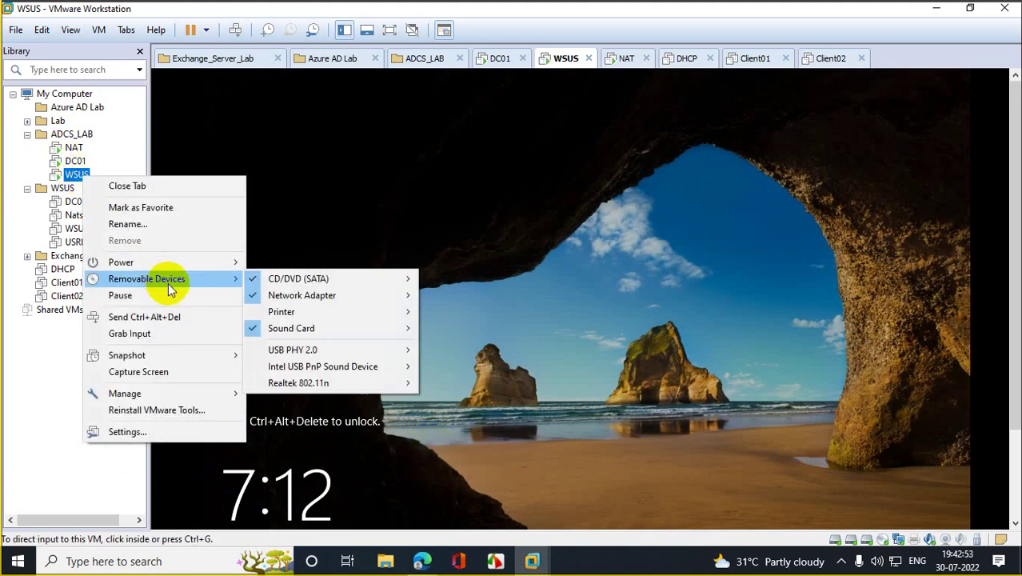
click(169, 317)
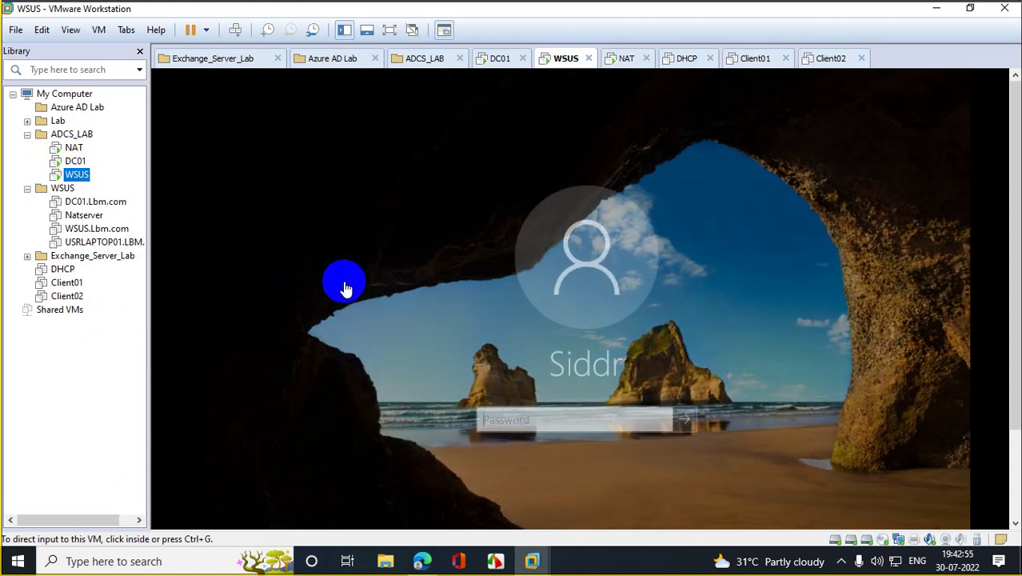
click(575, 412)
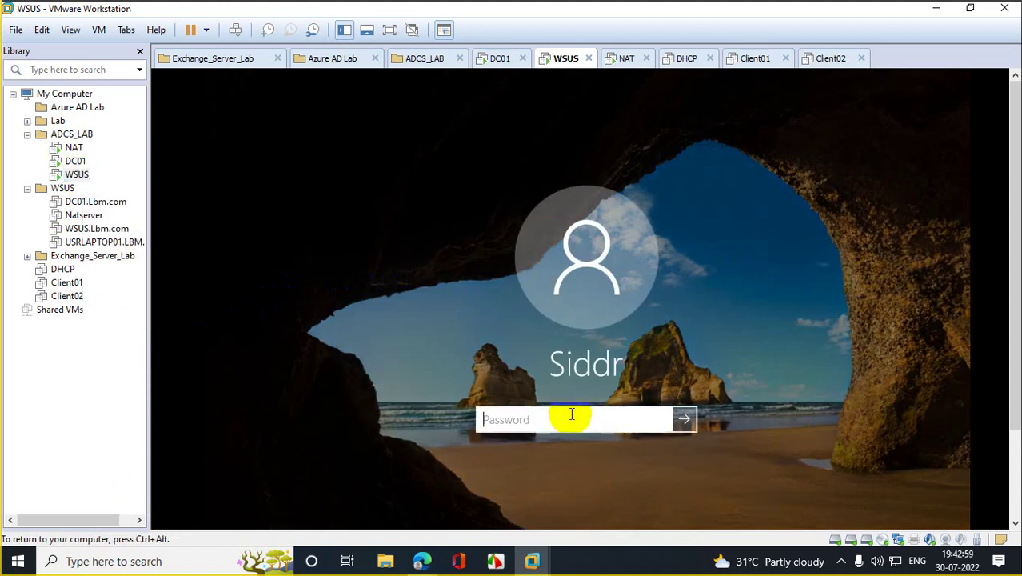
text(••••••••••••)
key(Return)
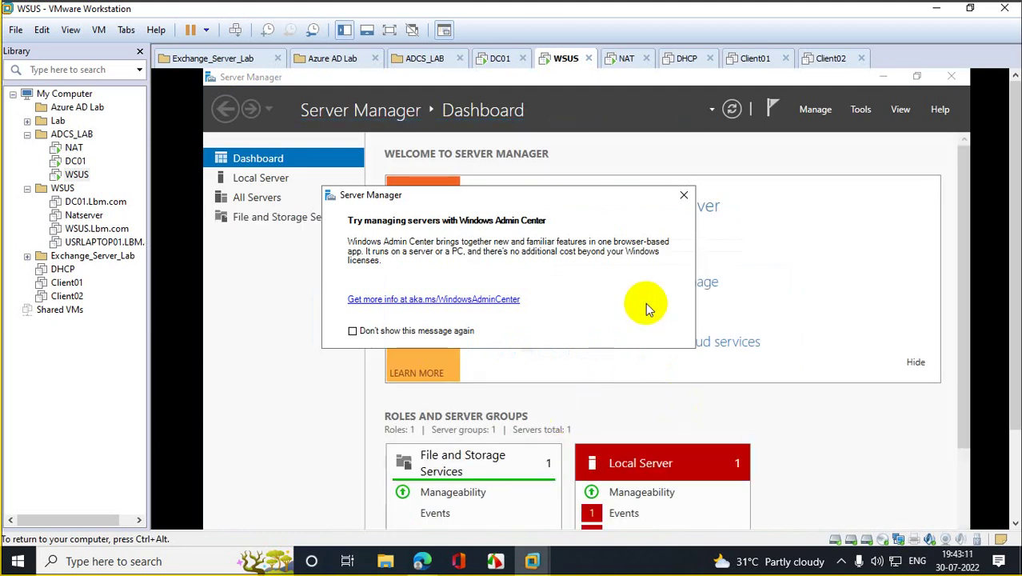
click(683, 195)
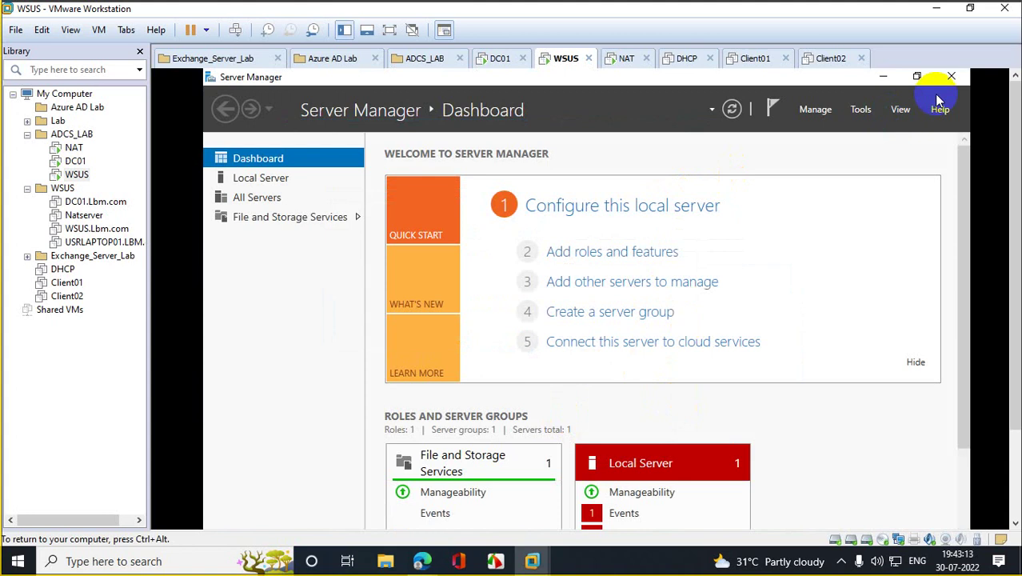
click(952, 77)
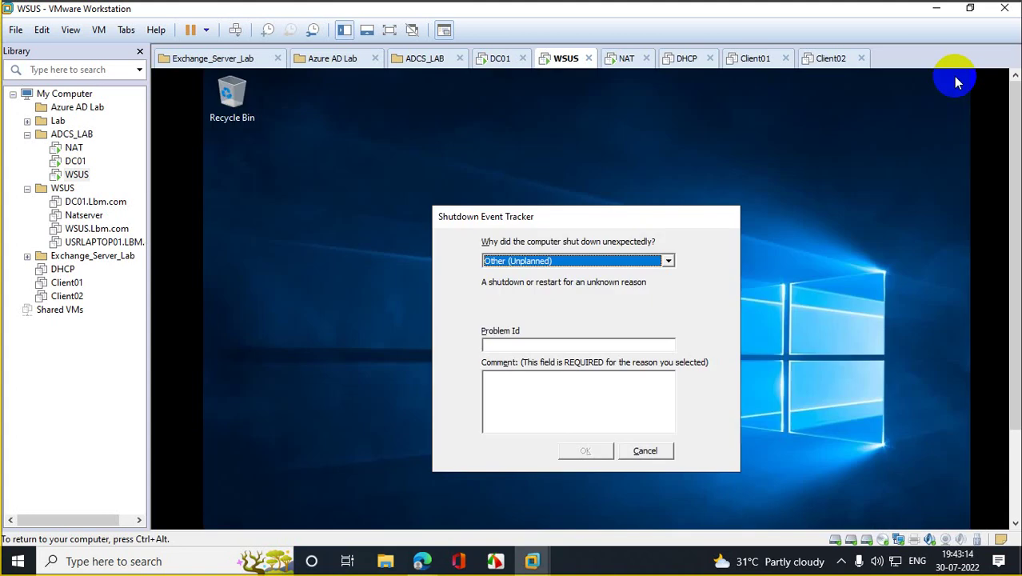
Step: Cancel the Shutdown Event Tracker and bring up Run from the Win+X menu
click(667, 448)
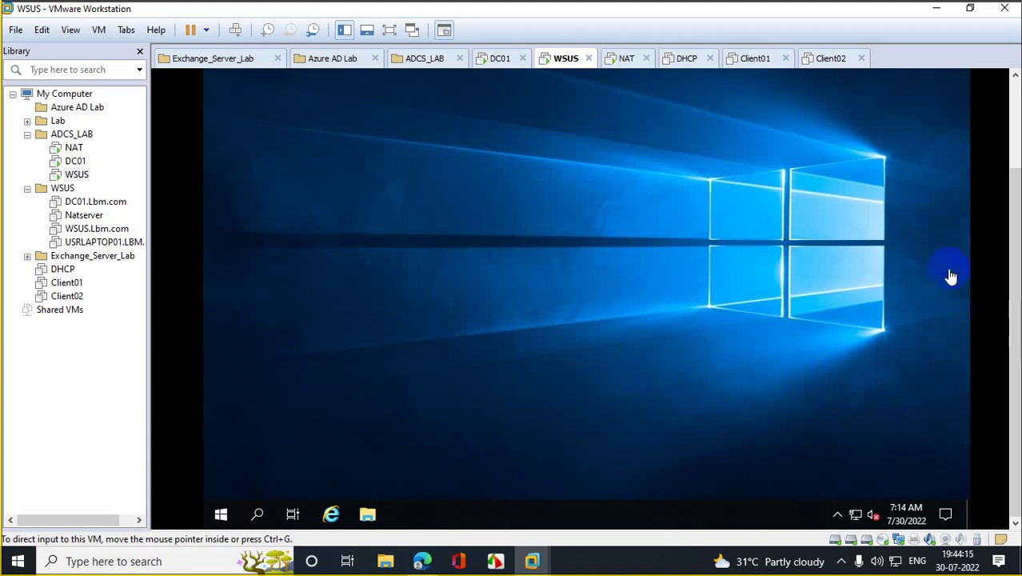
click(684, 223)
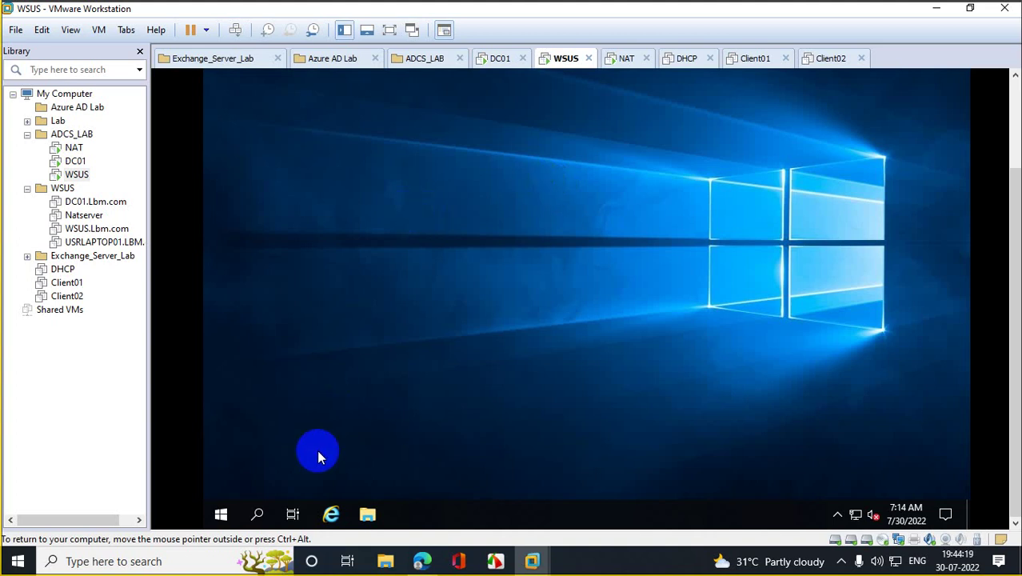
right_click(222, 511)
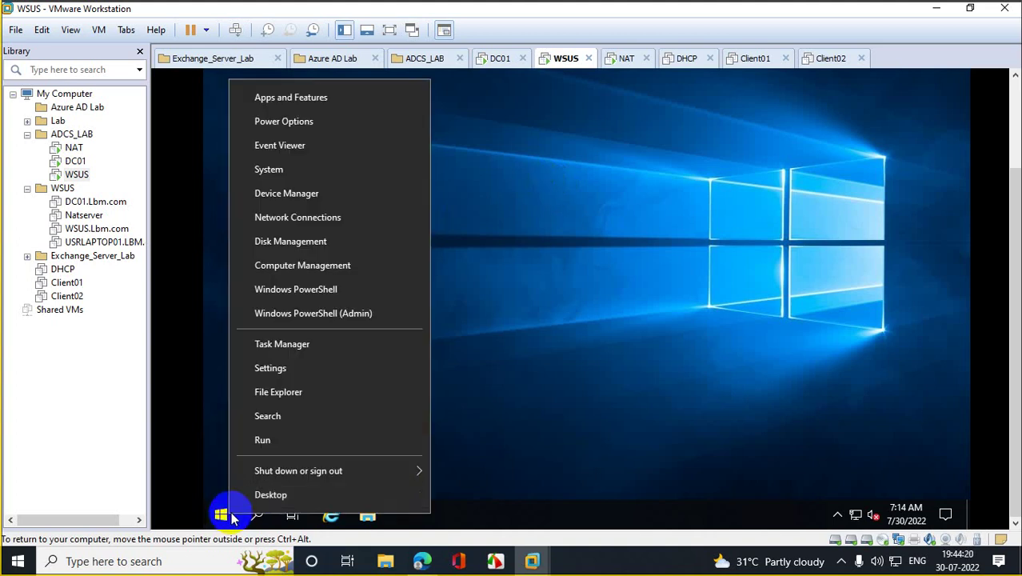
click(315, 448)
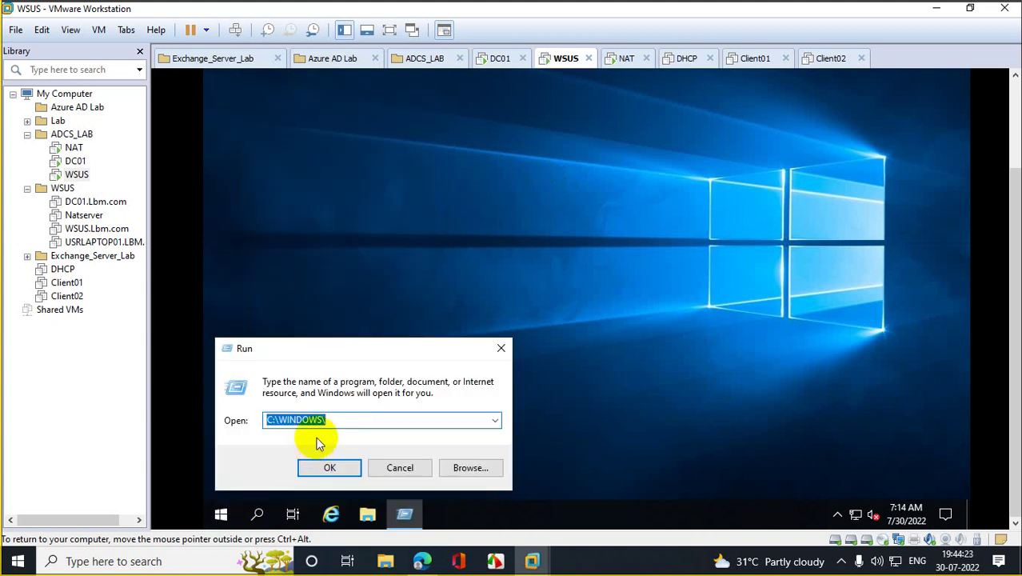
Step: Launch servermanager, dismiss the Admin Center notice, and start Add Roles and Features
text(servi)
key(BackSpace)
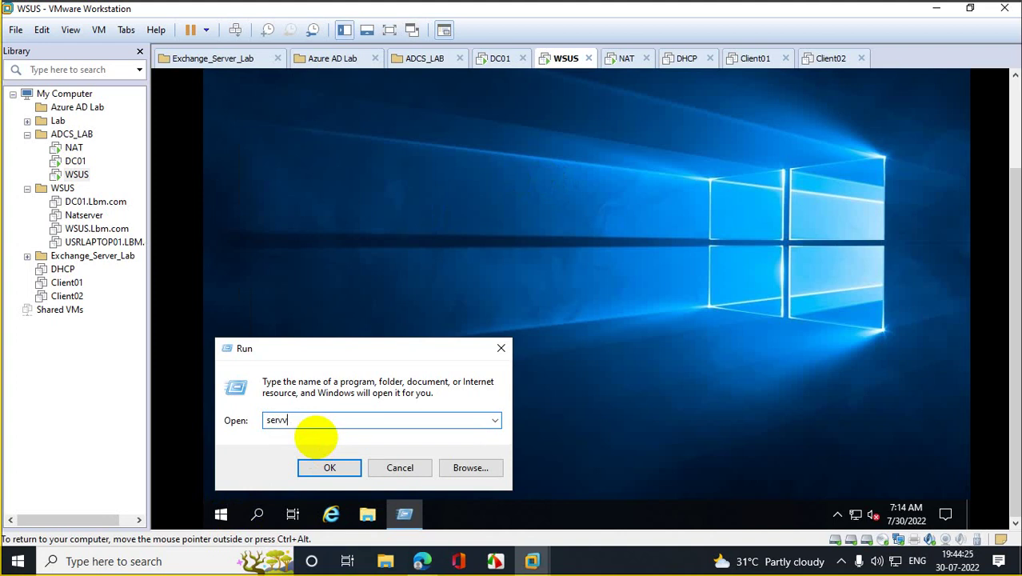
key(BackSpace)
key(BackSpace)
key(BackSpace)
key(BackSpace)
text(se)
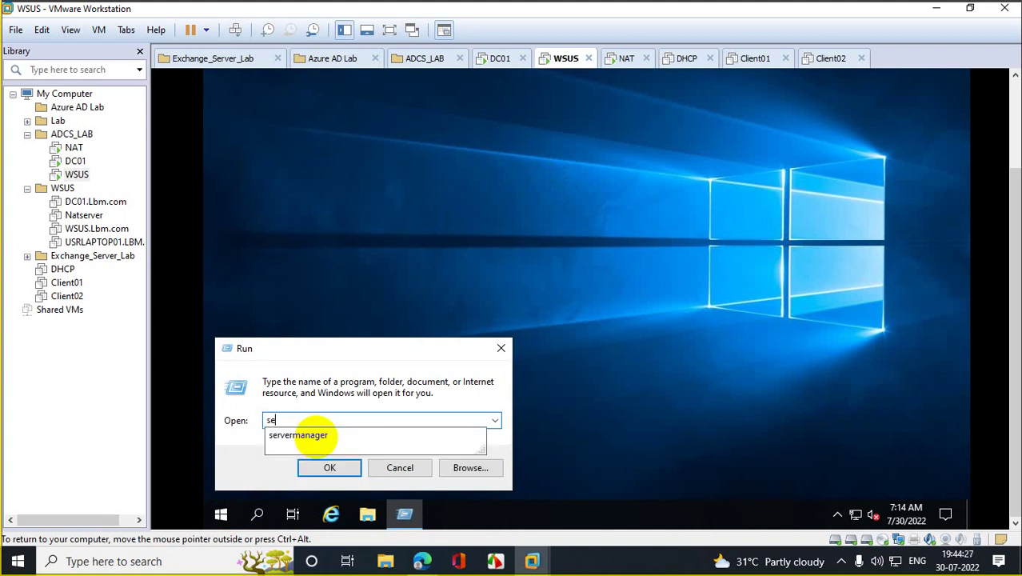
text(rvermanag)
click(316, 437)
key(Return)
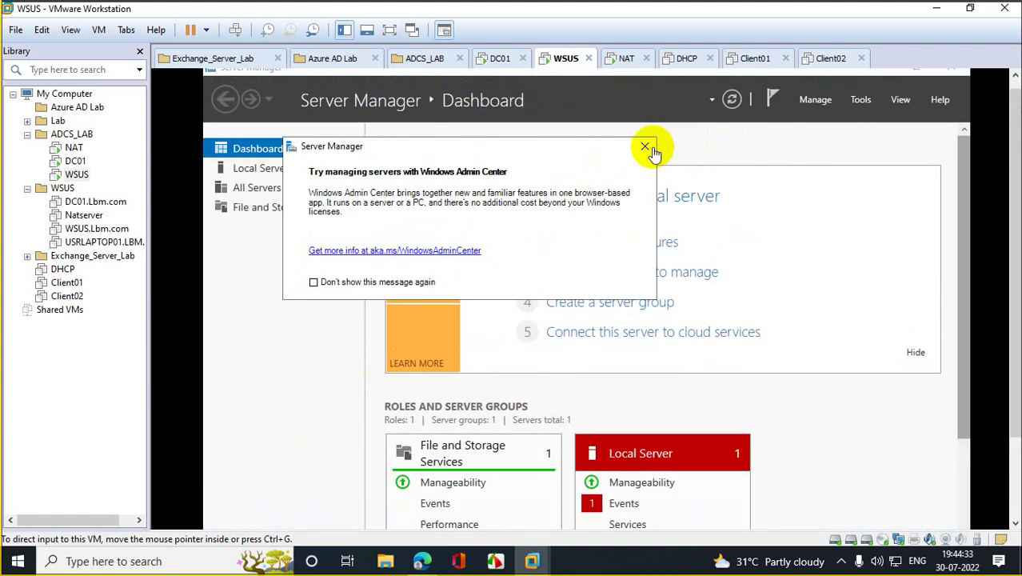
click(645, 148)
click(640, 241)
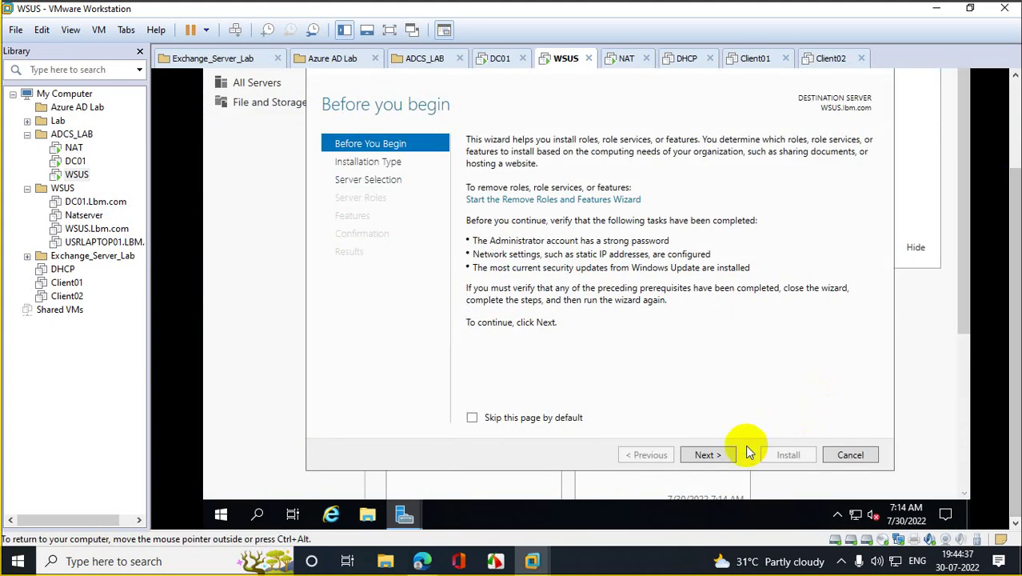
Step: Advance to Server Roles and add Windows Deployment Services with its tools
click(725, 454)
click(707, 454)
click(726, 455)
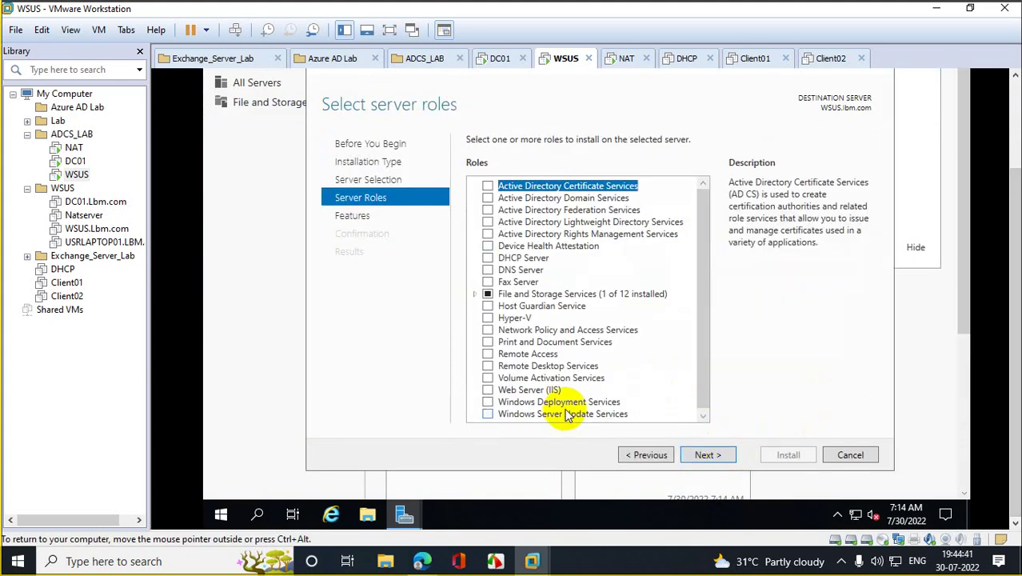
click(560, 403)
click(488, 402)
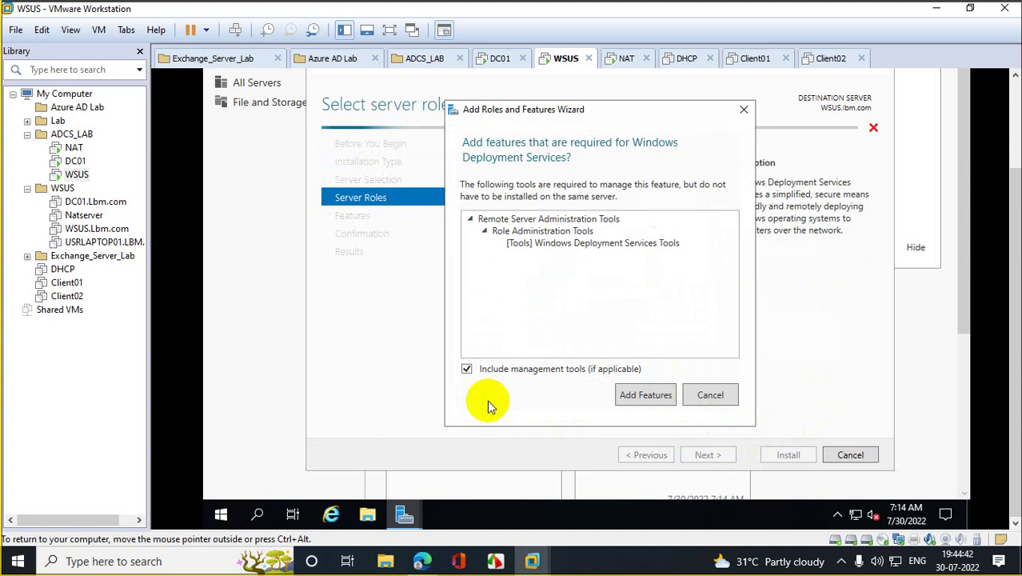
click(624, 400)
click(714, 455)
click(714, 456)
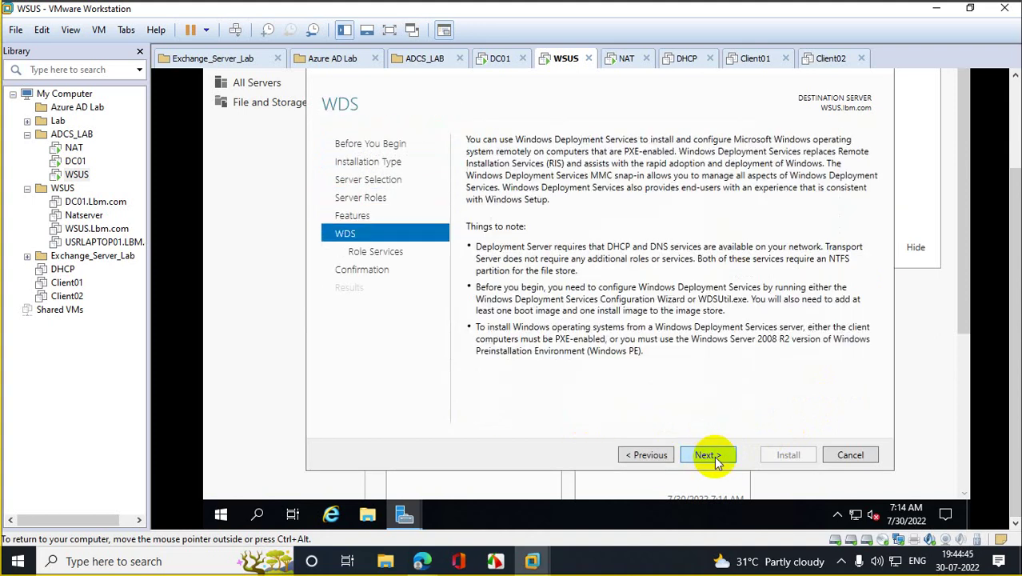
click(714, 456)
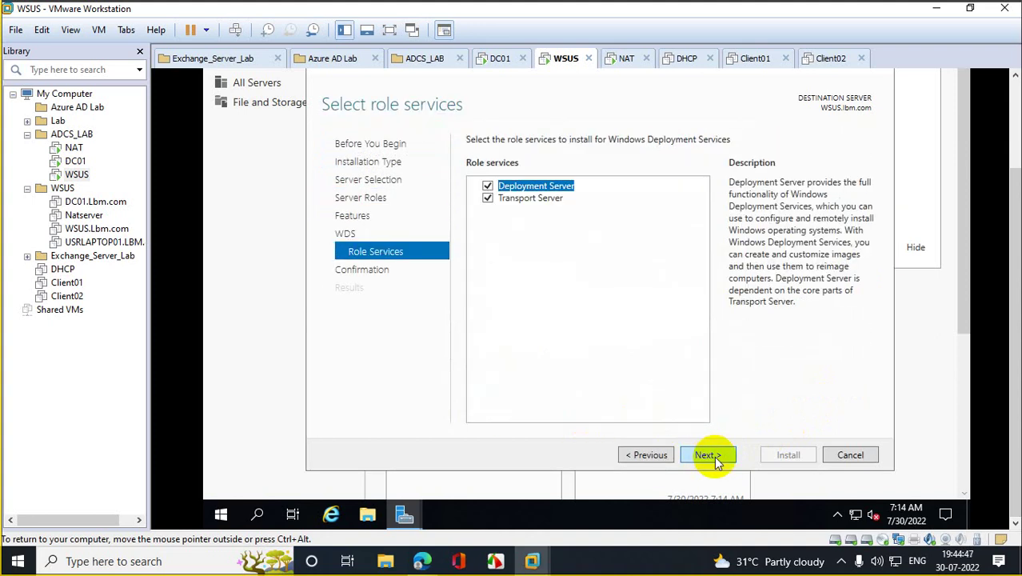
Step: Go back to Server Roles and swap WDS for Windows Server Update Services with required features
click(650, 462)
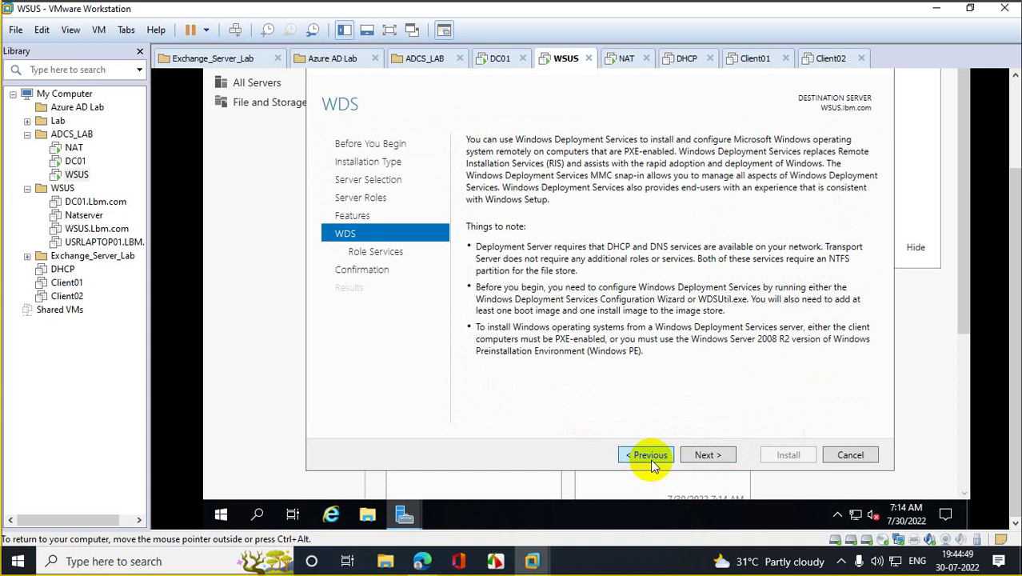
click(650, 462)
click(650, 462)
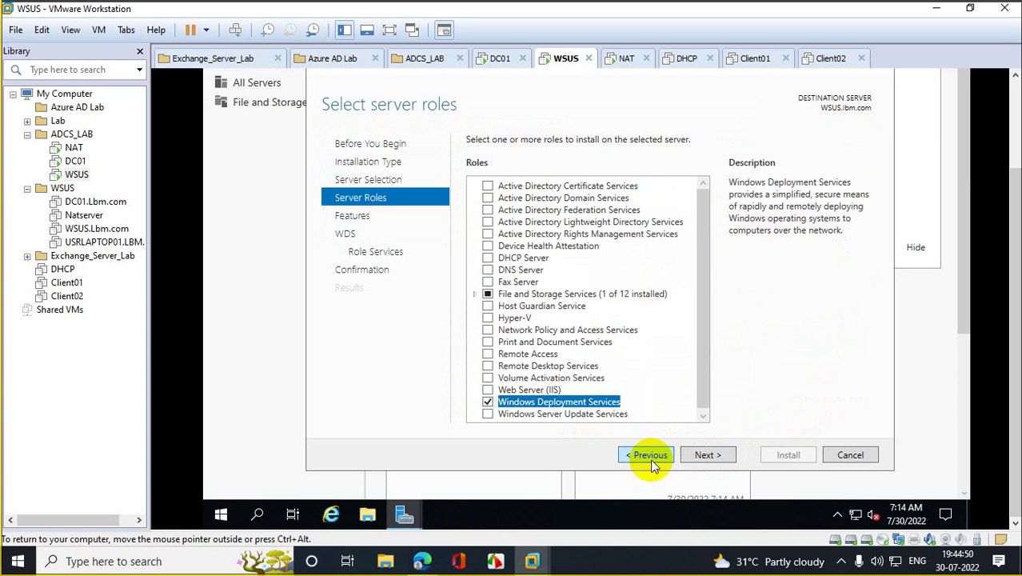
click(489, 402)
click(528, 414)
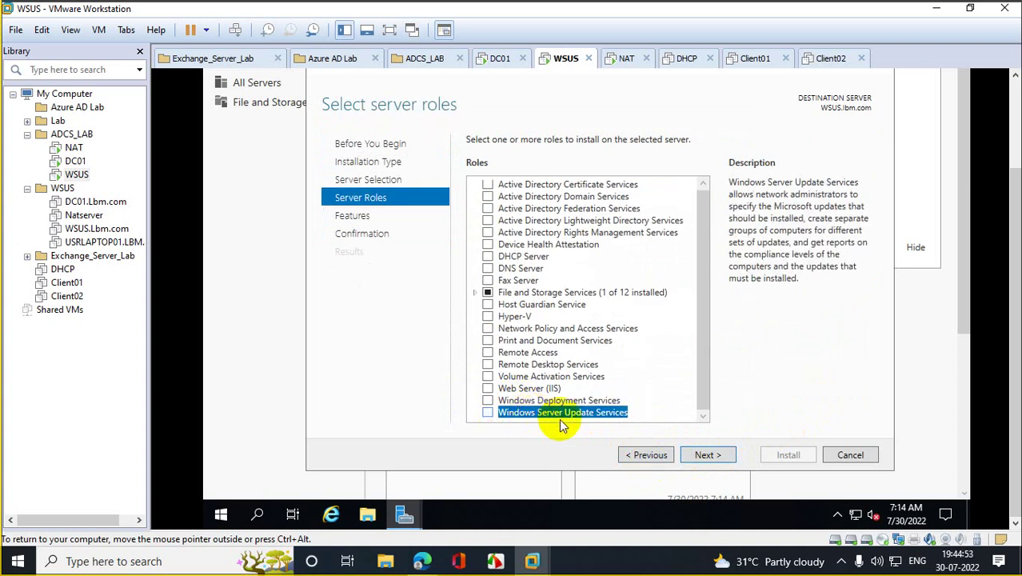
click(491, 414)
click(648, 393)
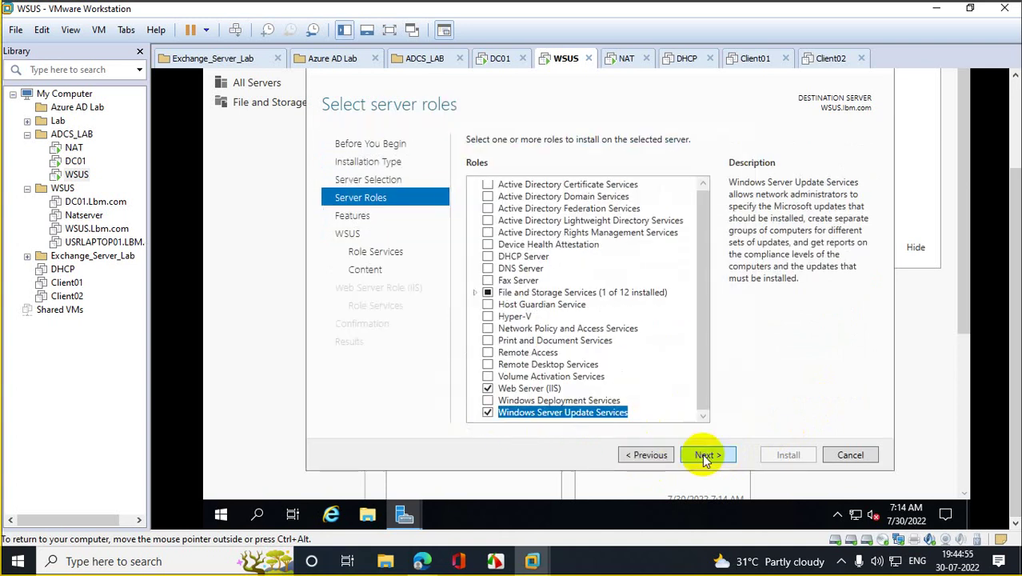
Step: Keep WID Connectivity and WSUS Services after SQL Server Connectivity errors, reaching content location
click(702, 454)
click(702, 454)
click(702, 454)
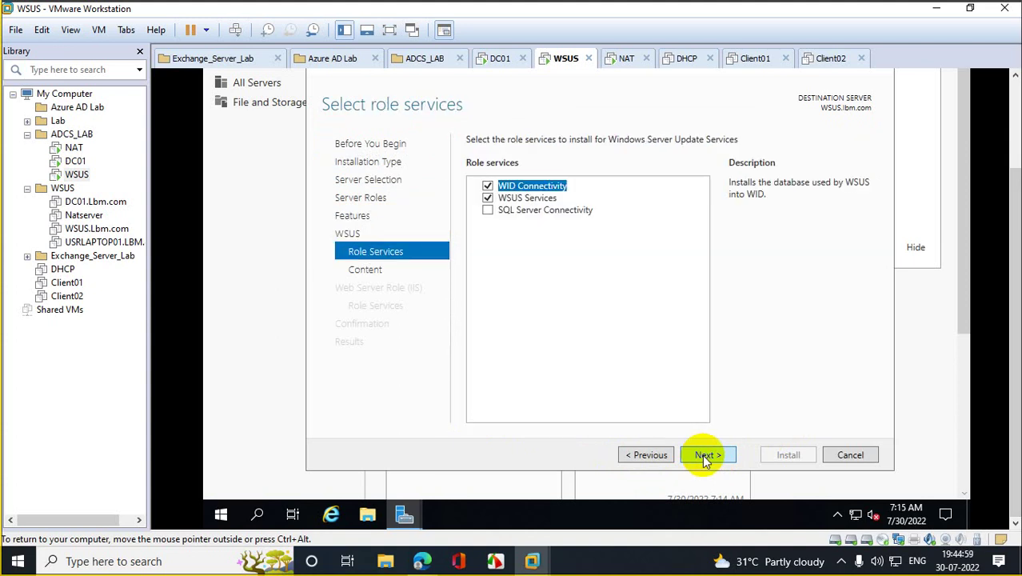
click(488, 211)
click(676, 295)
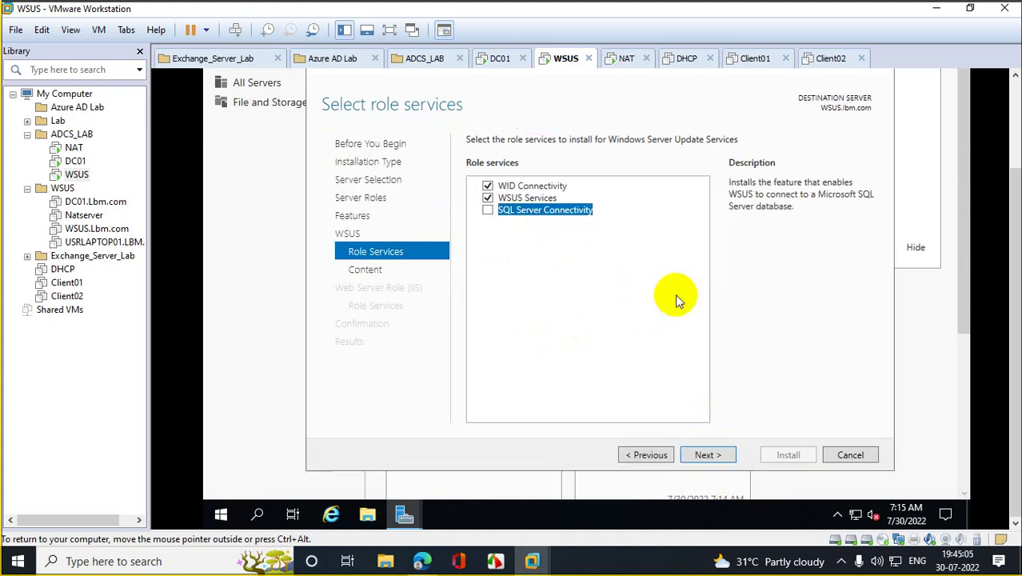
click(712, 453)
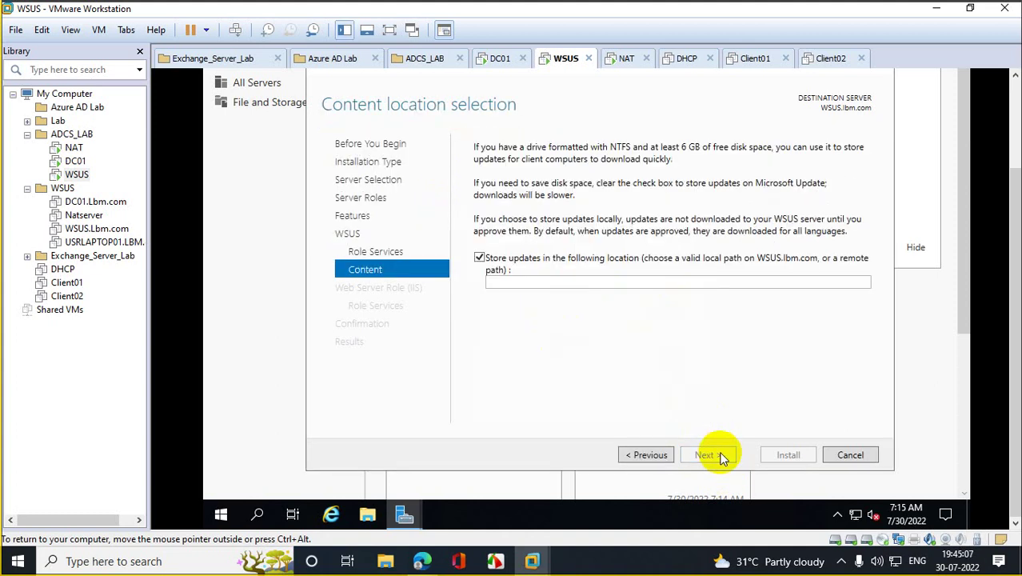
Step: Find the wSUS folder on drive E: in File Explorer and copy its path
click(546, 280)
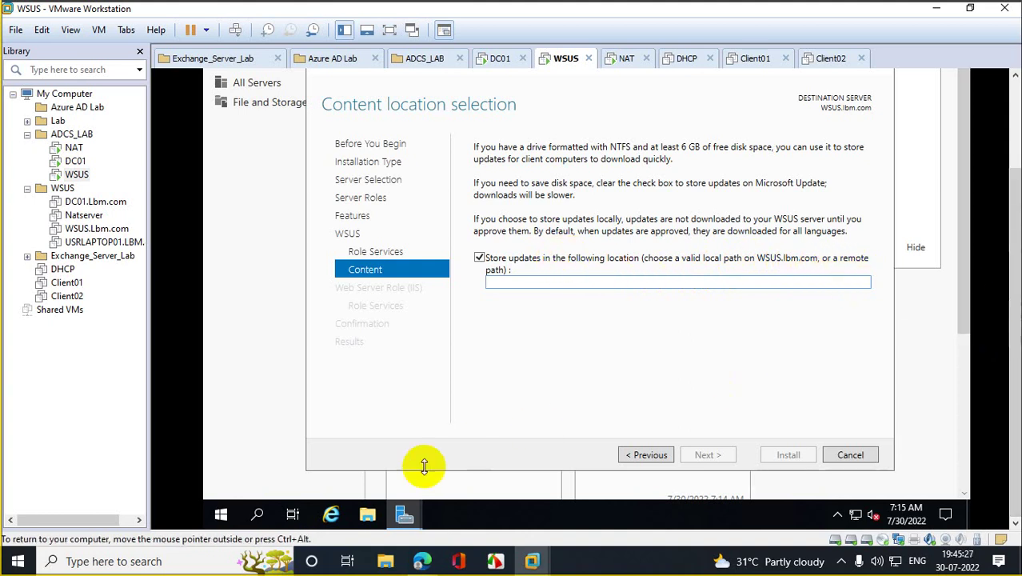
click(367, 514)
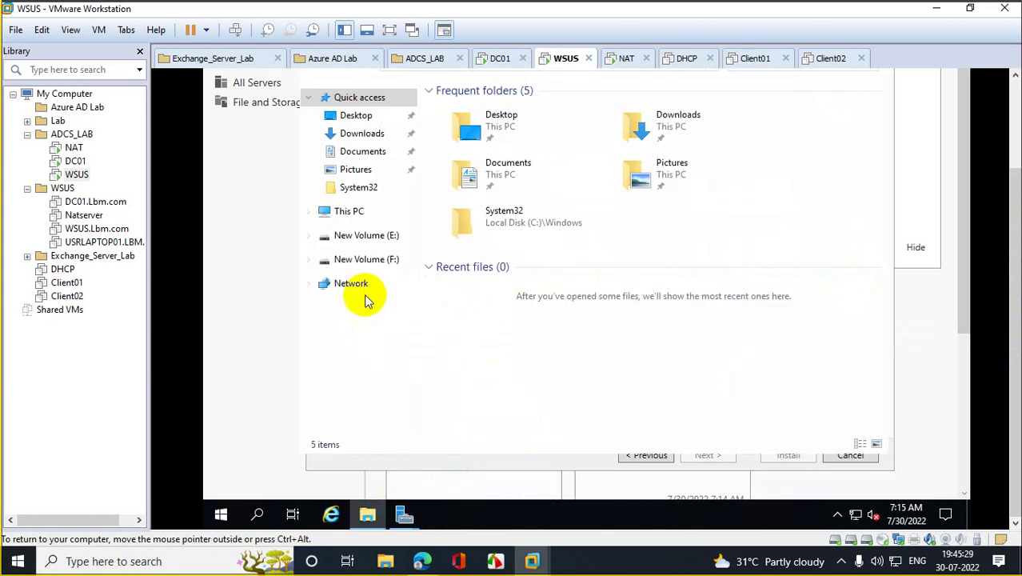
click(364, 258)
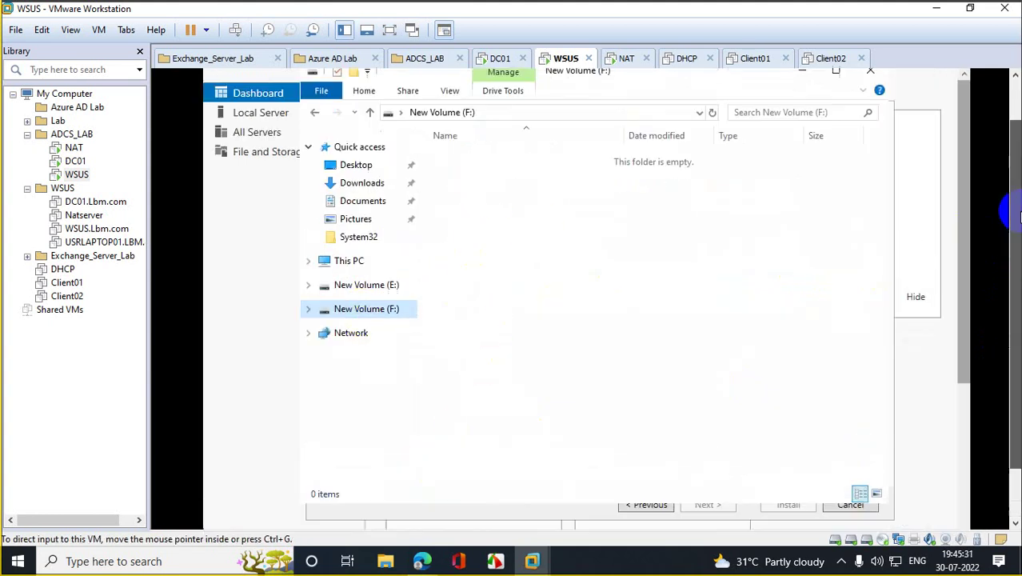
click(392, 337)
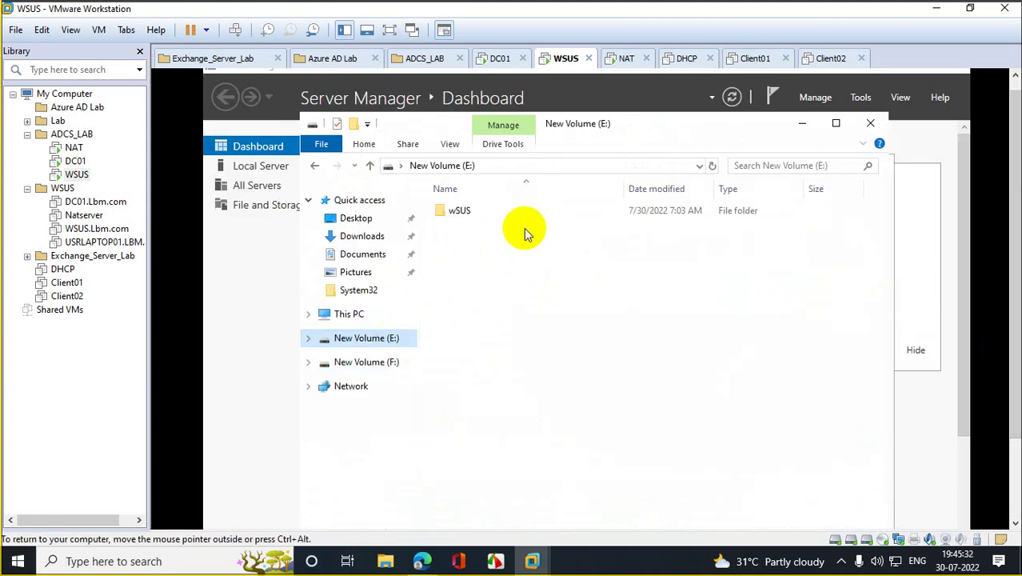
double_click(459, 210)
click(488, 166)
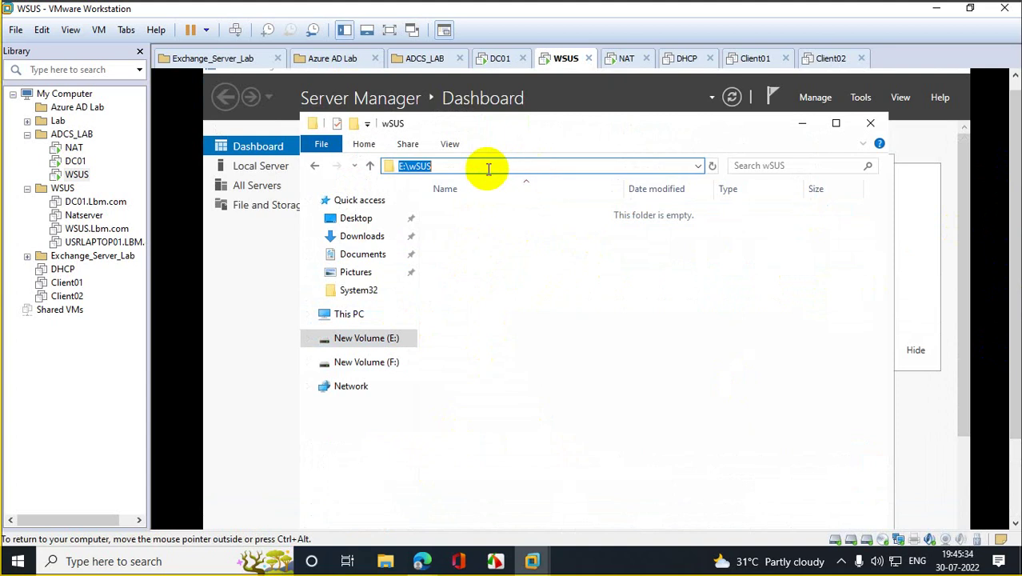
right_click(423, 166)
click(456, 212)
Step: Paste E:\wSUS into the Content location box and continue
click(798, 124)
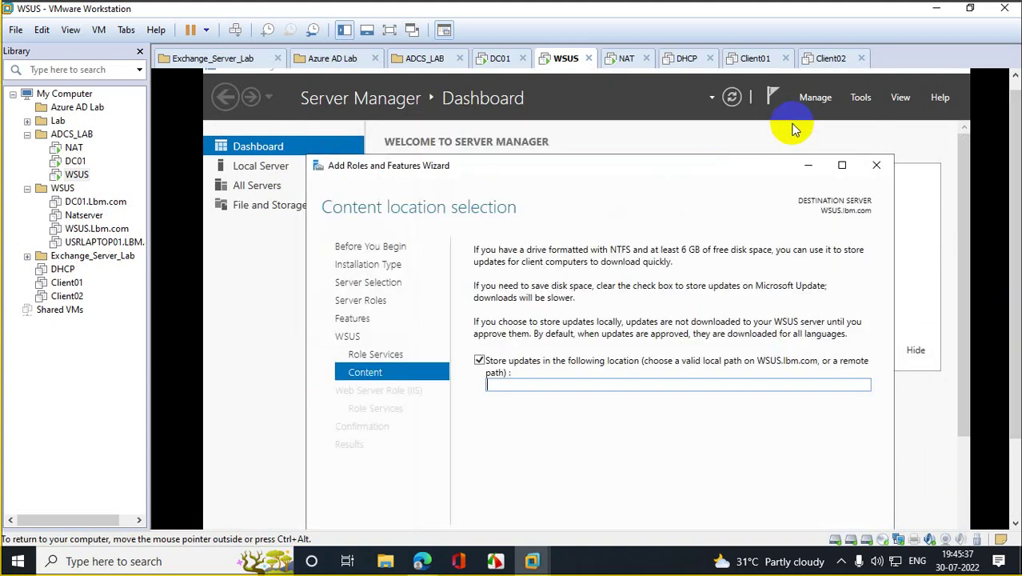
click(542, 383)
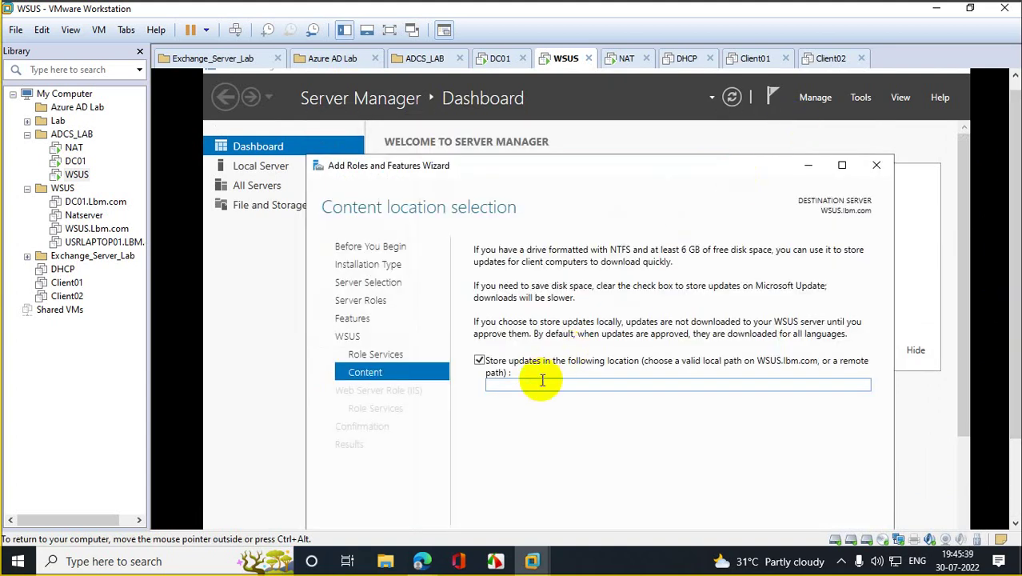
key(ctrl+v)
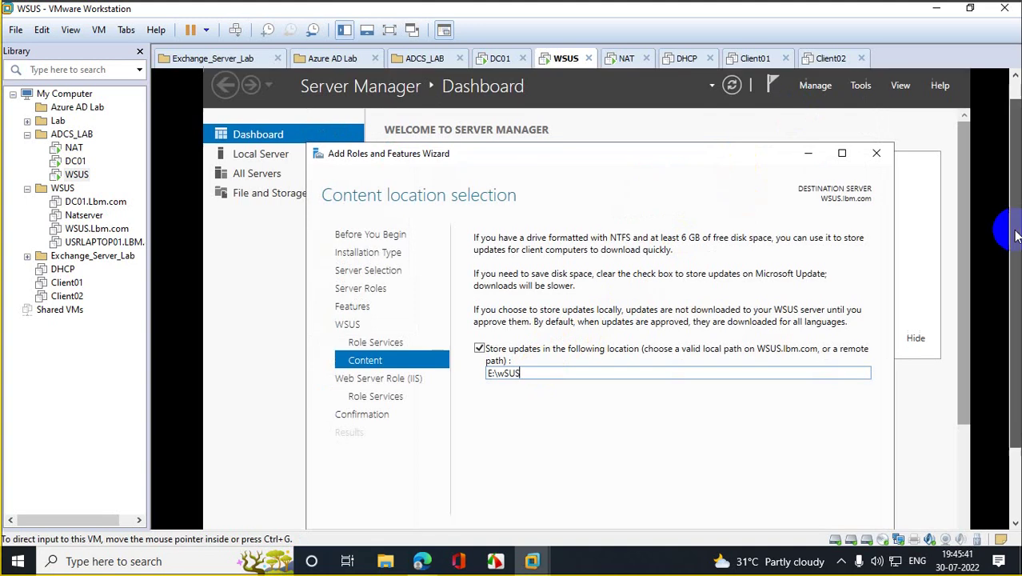
click(708, 460)
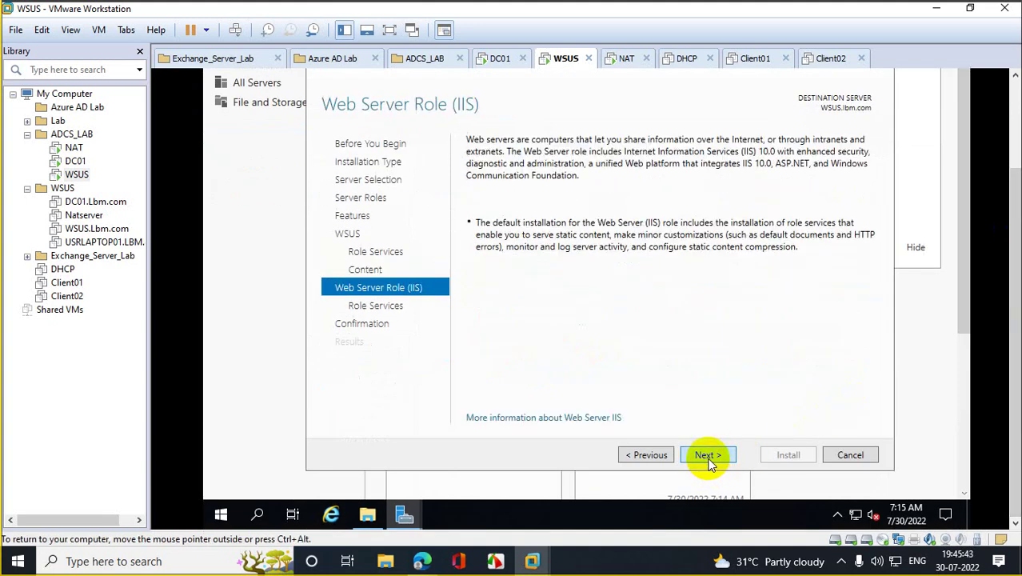
Step: Accept default IIS role services, install, and review the failed predeployment results
click(709, 460)
click(708, 457)
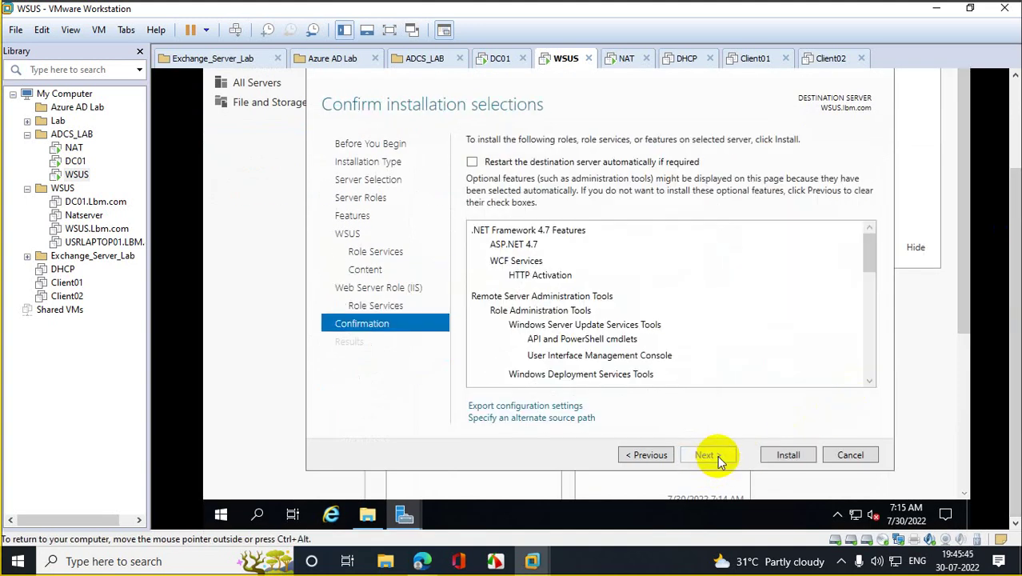
click(782, 454)
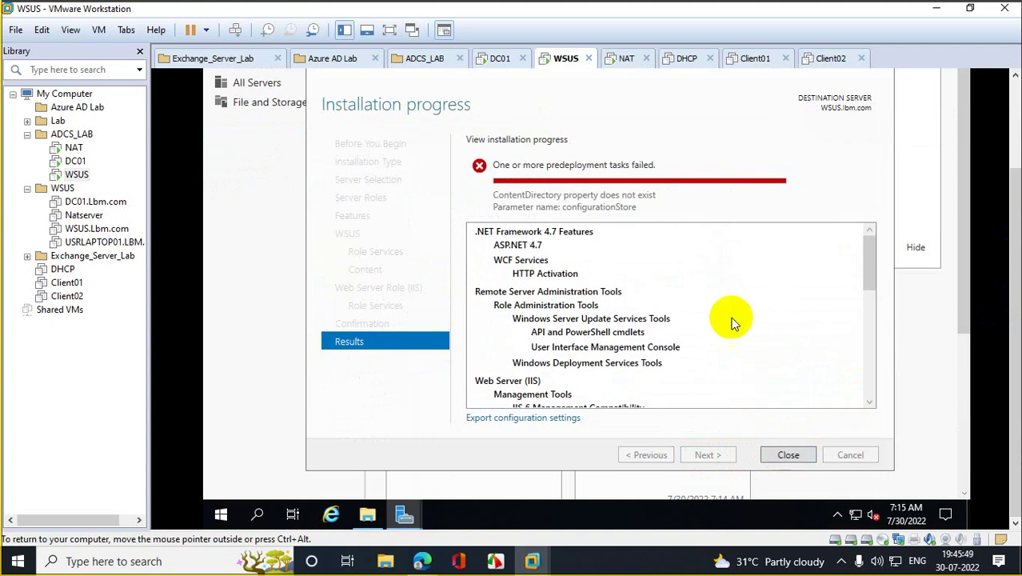
drag(868, 259, 872, 393)
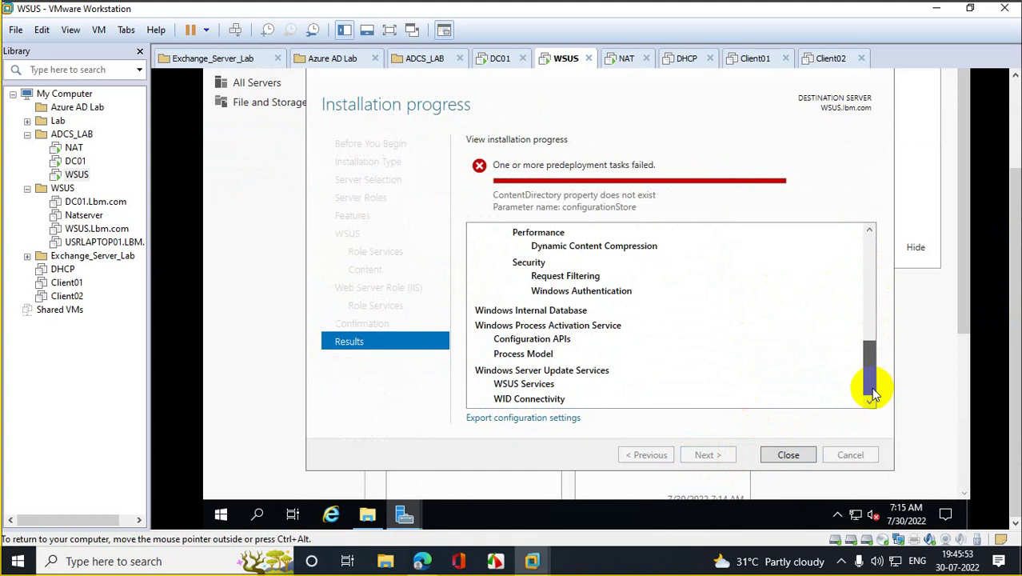
drag(873, 394, 874, 428)
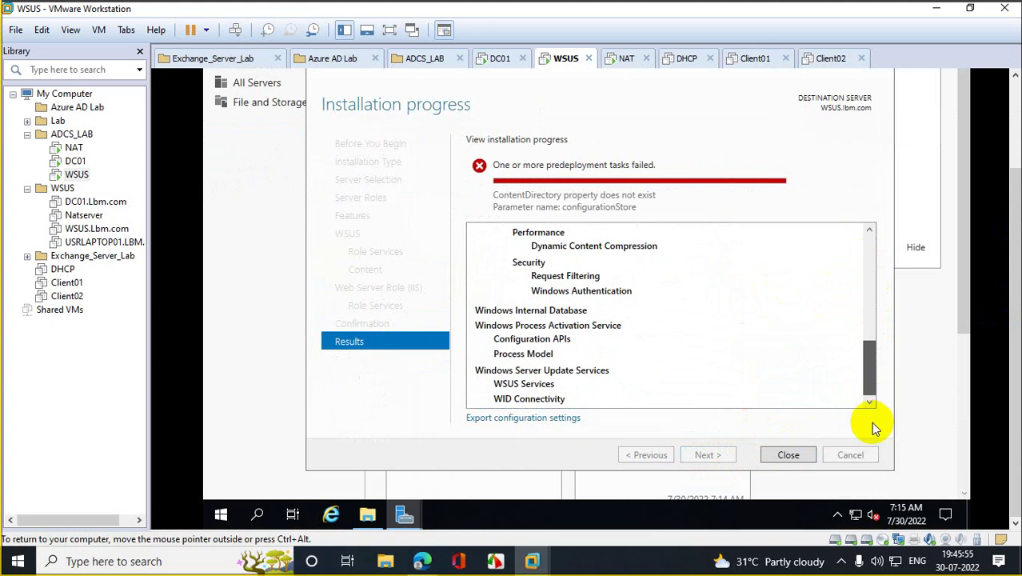
scroll(848, 256, up, 8)
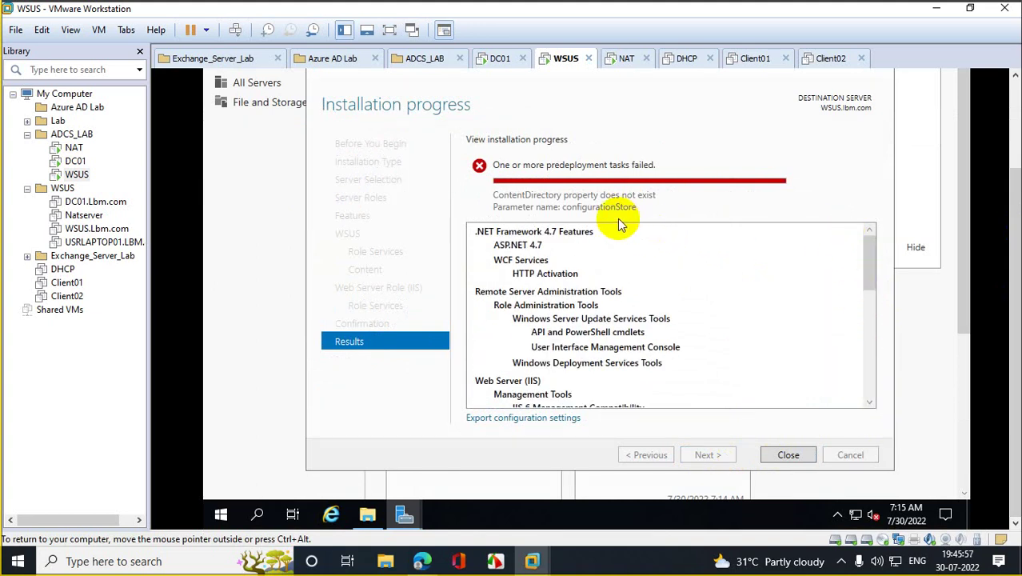
Step: Copy the uninstall-windowsfeature -name windows-internal-database command from the Spiceworks thread
mouse_move(422, 560)
click(352, 516)
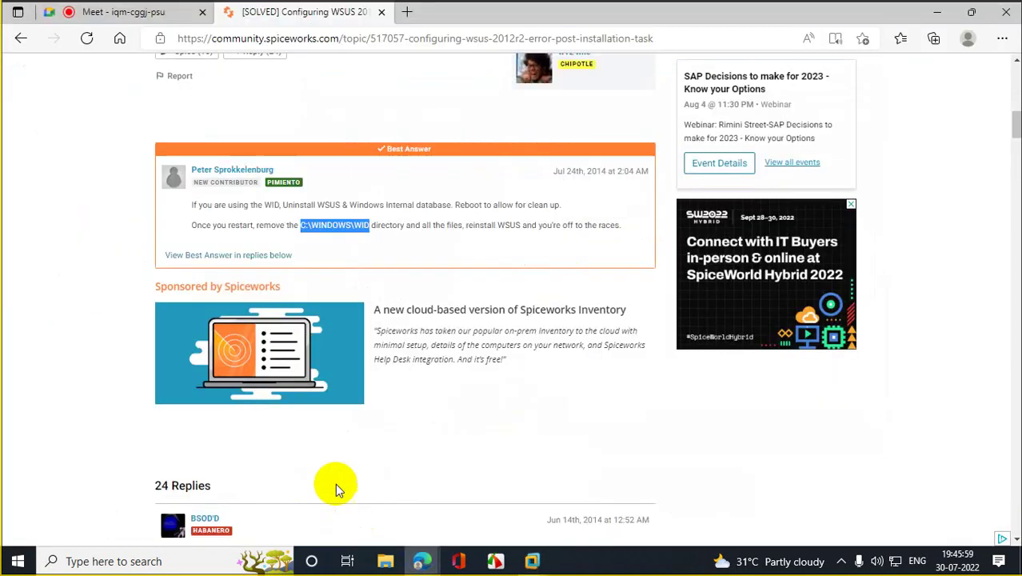
scroll(264, 340, down, 3)
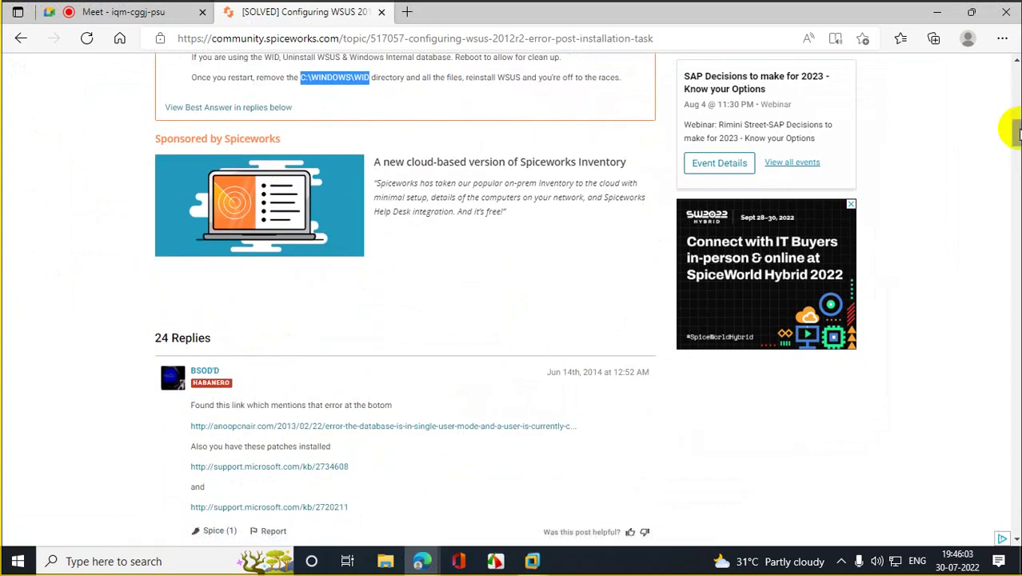
drag(1016, 128, 1016, 462)
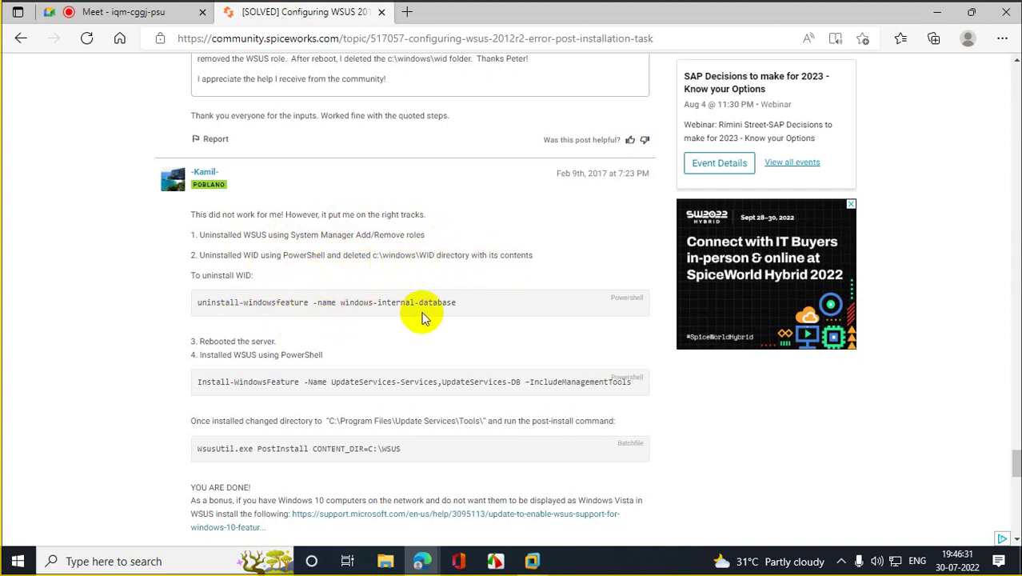
click(201, 302)
drag(457, 300, 460, 302)
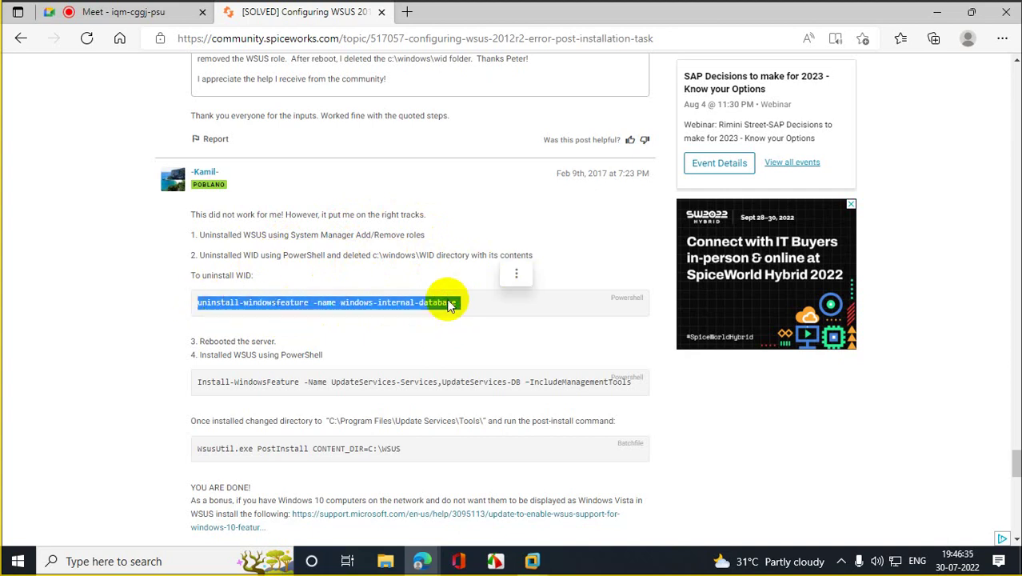
right_click(452, 302)
click(490, 234)
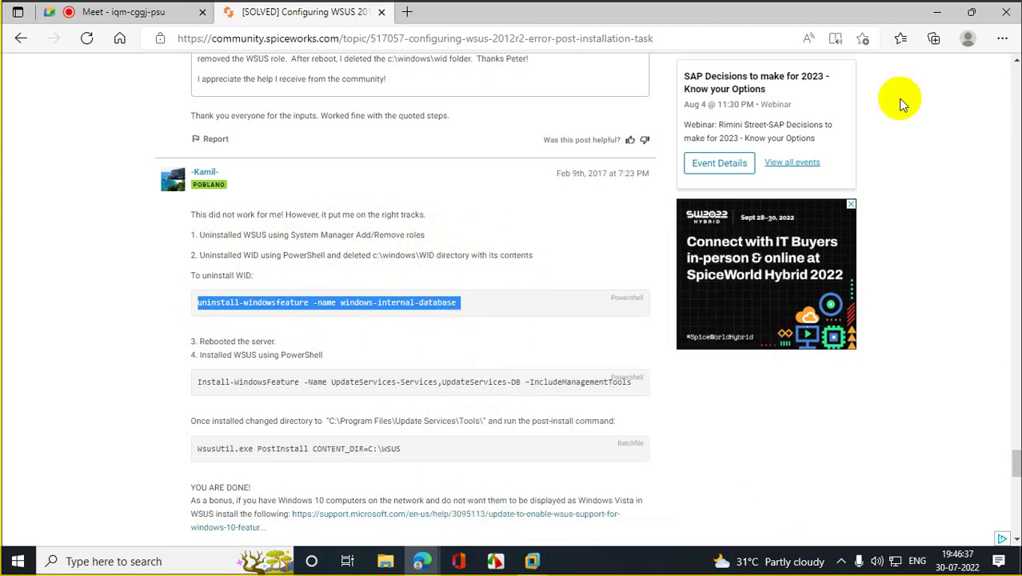
click(937, 12)
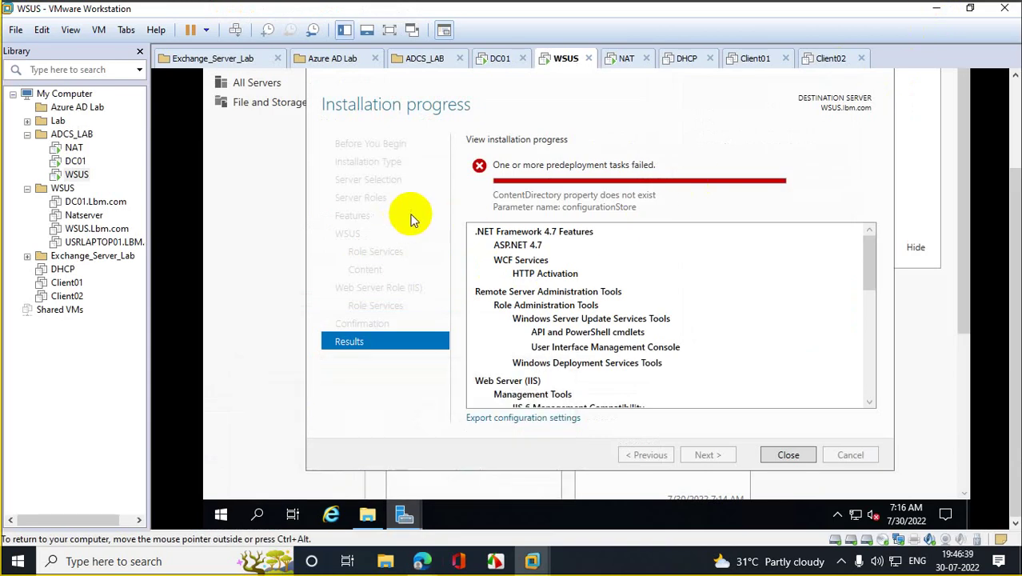
Step: Run uninstall-windowsfeature -name windows-internal-database in an administrator PowerShell
right_click(221, 515)
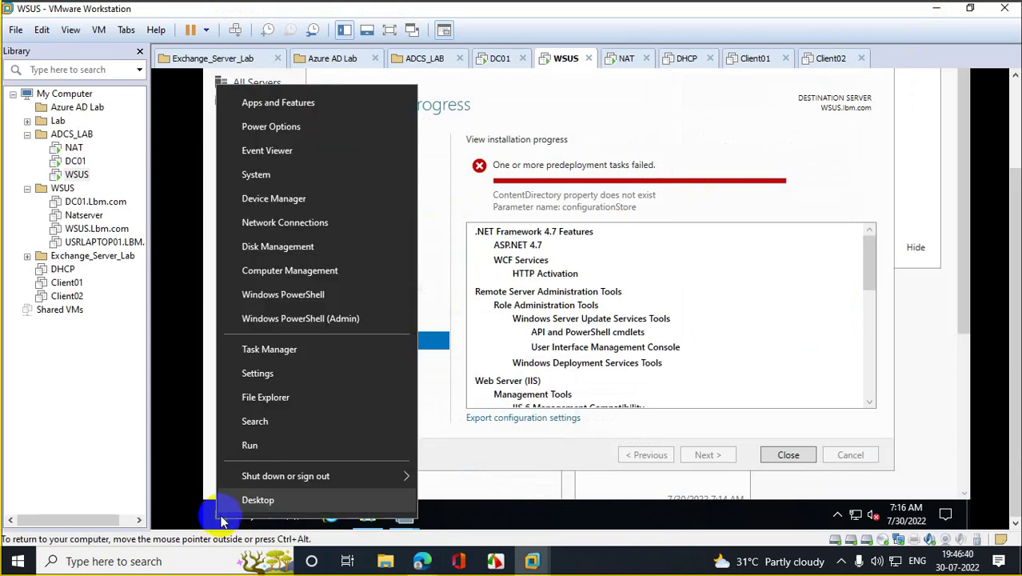
click(311, 319)
click(496, 329)
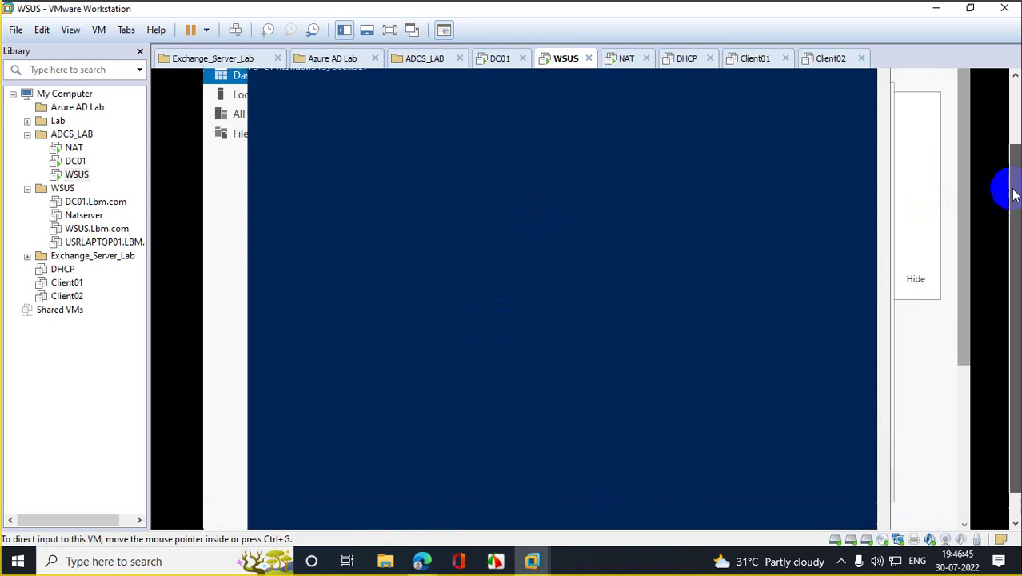
key(ctrl+v)
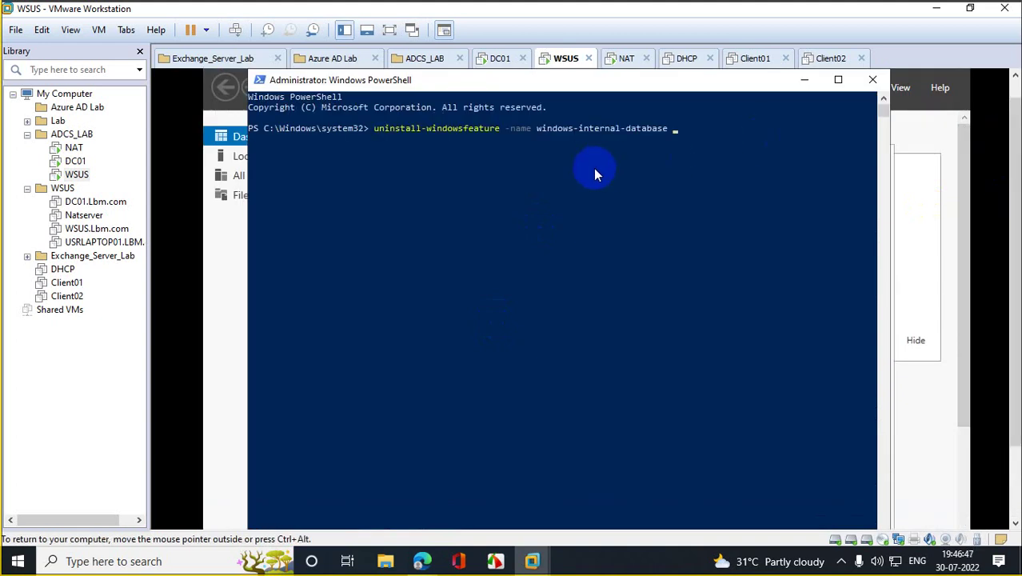
key(Return)
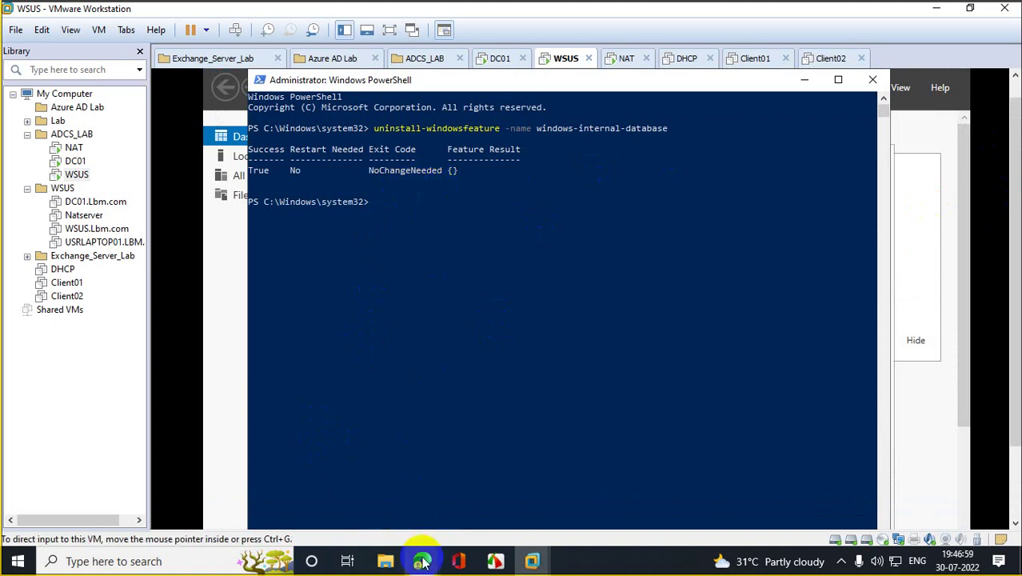
Step: Copy the Install-WindowsFeature WSUS command from the Spiceworks post
mouse_move(421, 561)
click(384, 519)
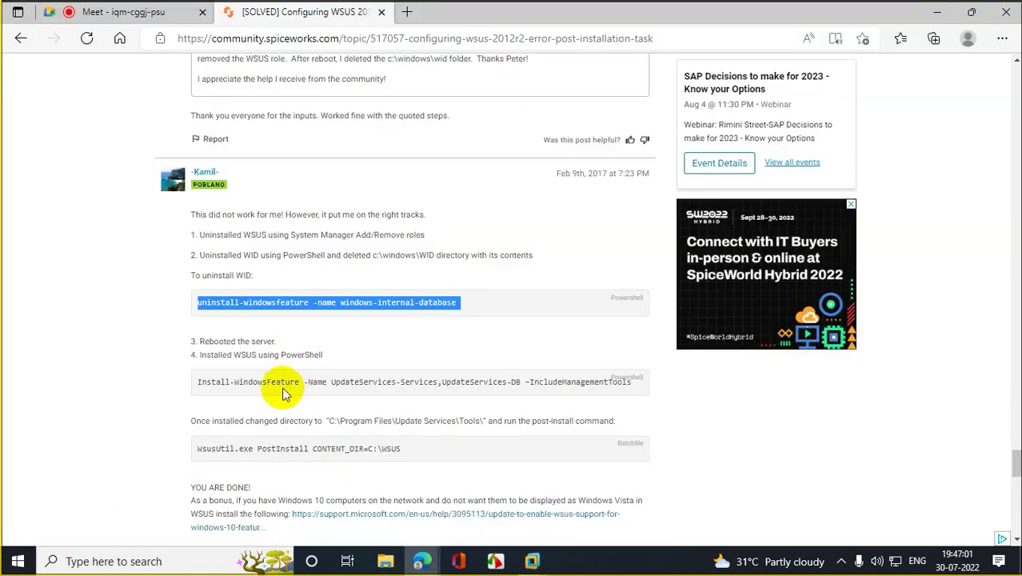
drag(199, 382, 640, 402)
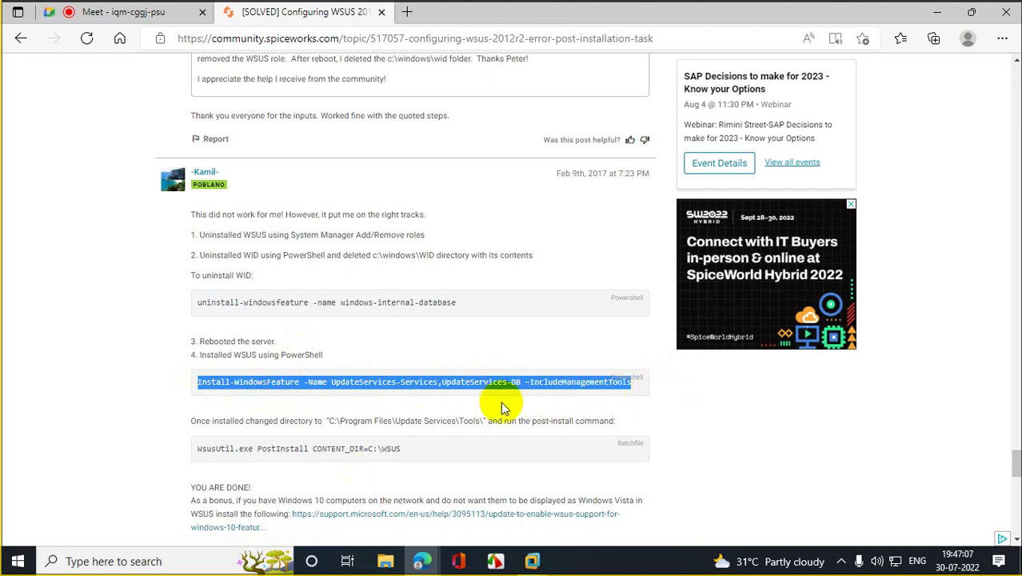
right_click(424, 388)
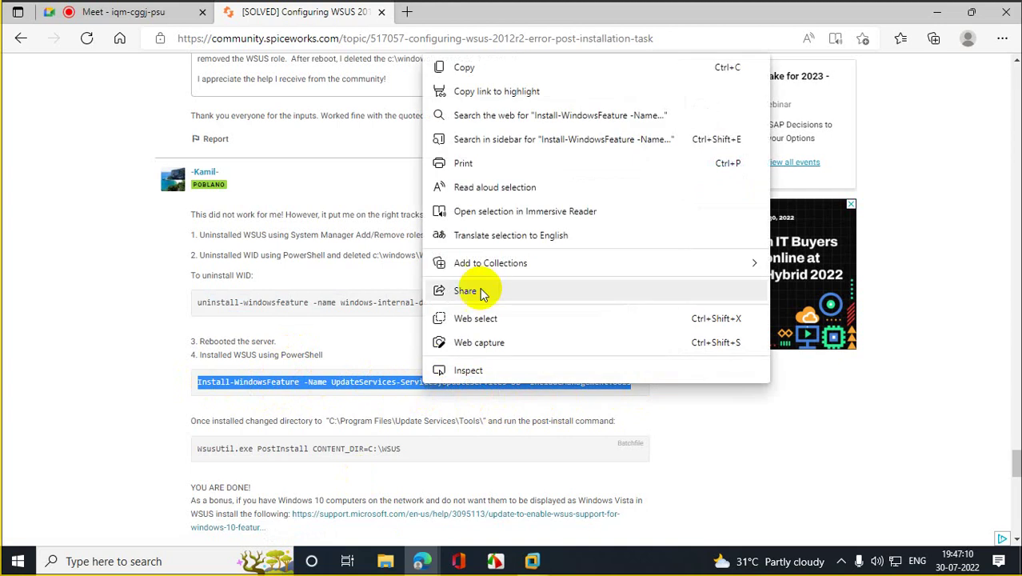
click(486, 71)
click(937, 11)
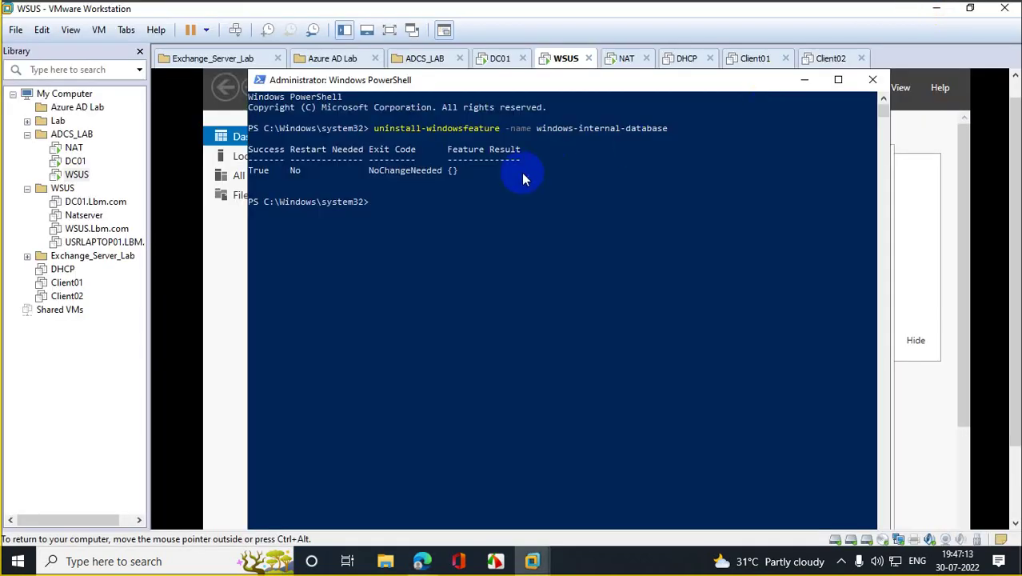
Step: Run Install-WindowsFeature -Name UpdateServices-Services,UpdateServices-DB -IncludeManagementTools in PowerShell
right_click(497, 203)
key(Return)
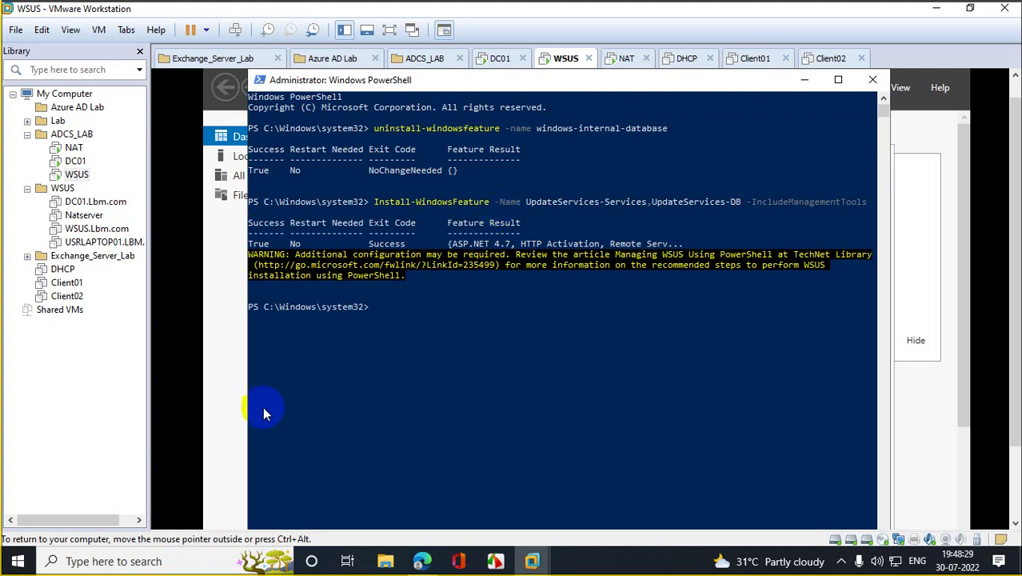
Step: Copy 'WsusUtil.exe PostInstall CONTENT_DIR=C:\WSUS' from the forum and paste it into PowerShell
mouse_move(422, 560)
click(358, 507)
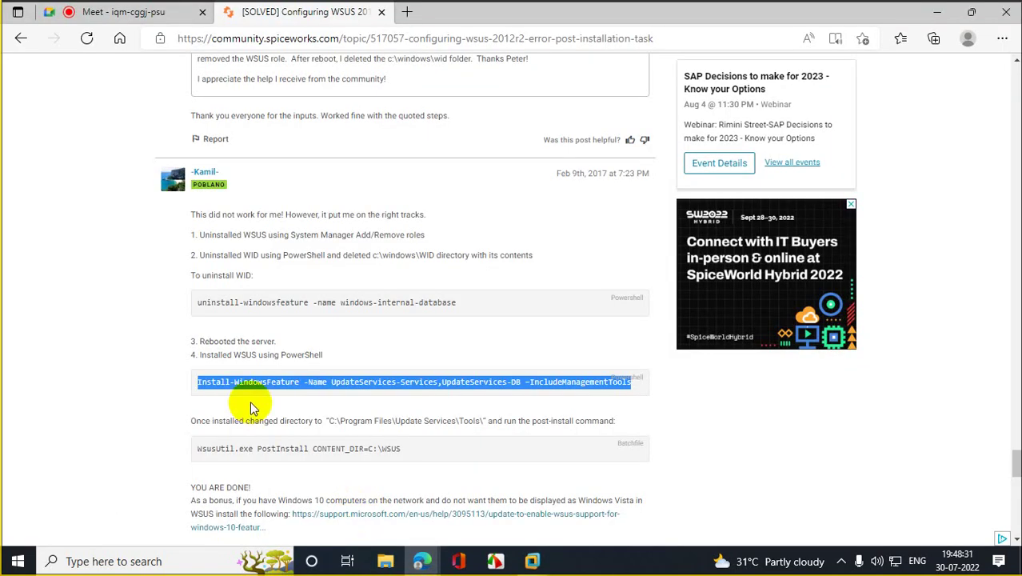
click(198, 451)
drag(197, 451, 433, 447)
right_click(391, 453)
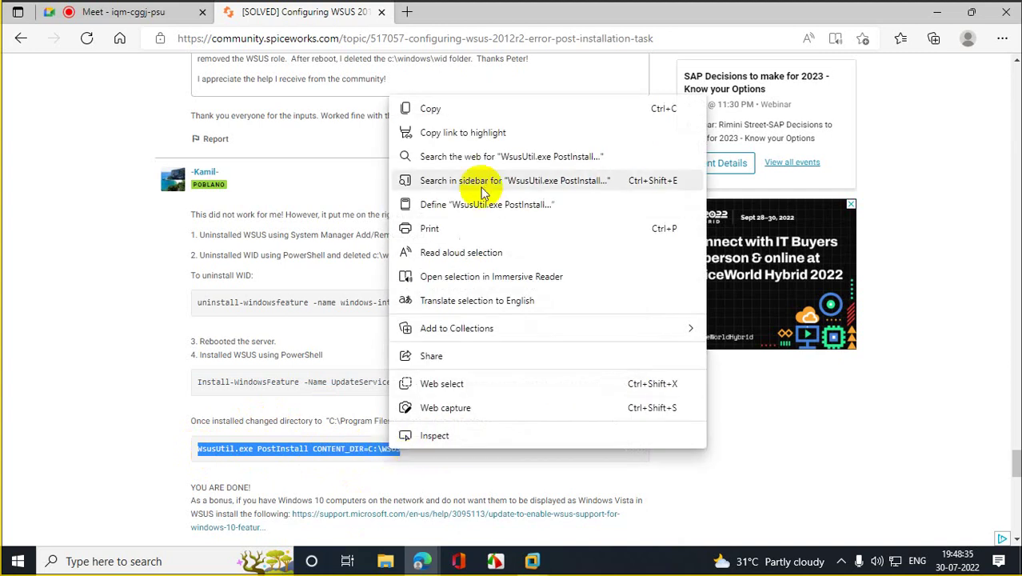
click(467, 108)
click(937, 12)
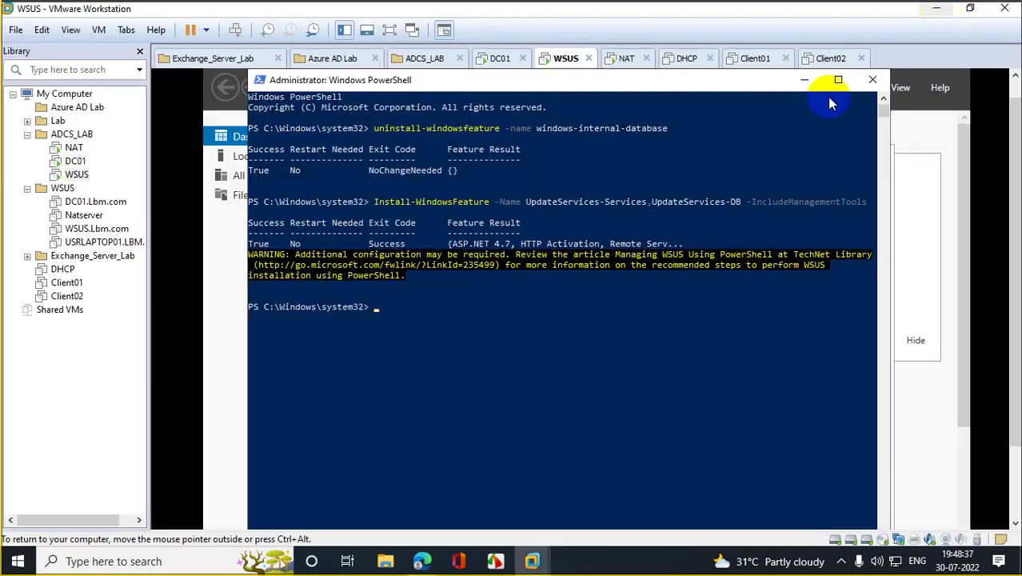
right_click(576, 284)
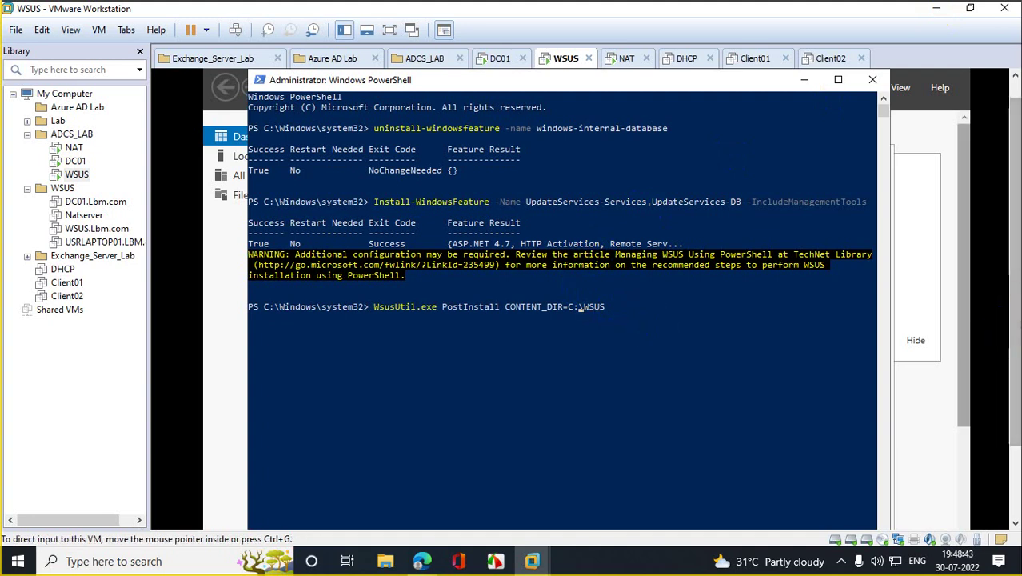
Step: Browse to the wSUS folder on drive E: and copy its path
click(367, 513)
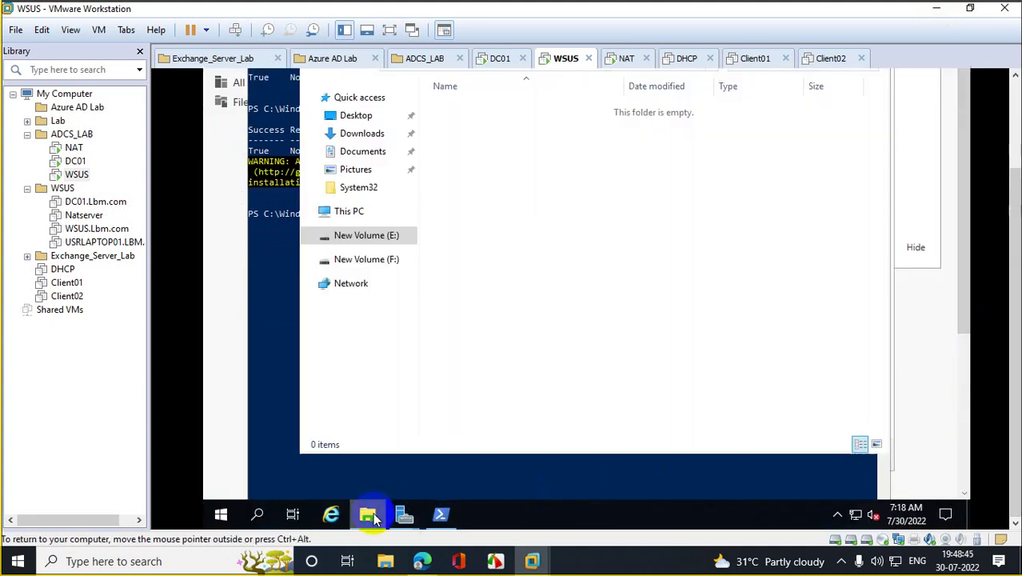
click(366, 259)
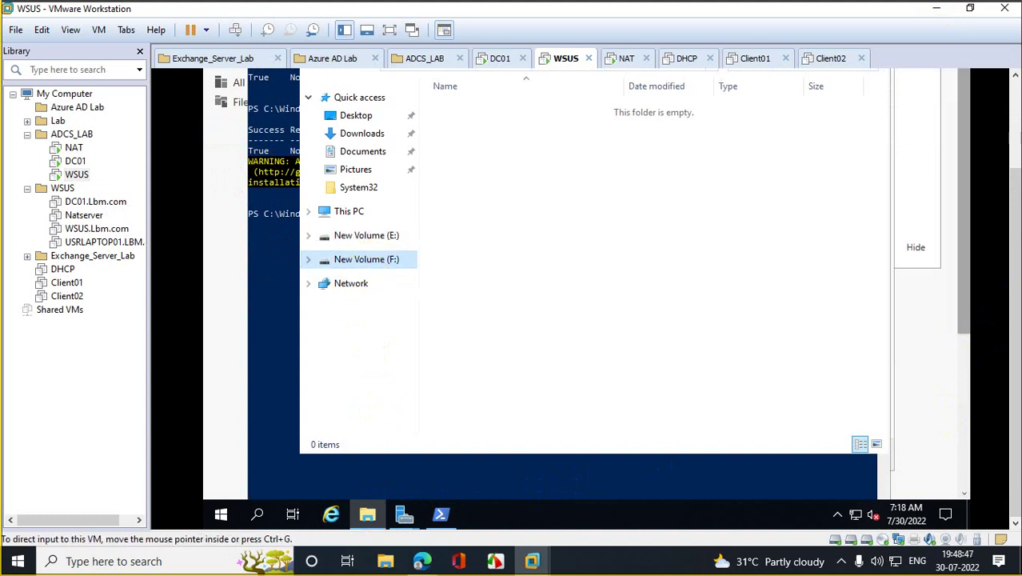
click(1014, 192)
click(395, 312)
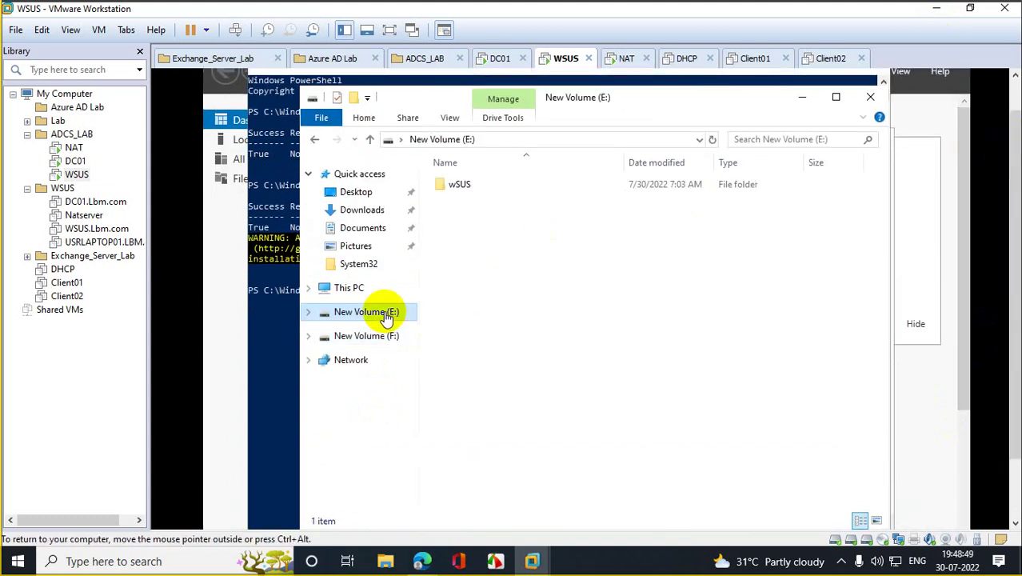
double_click(490, 184)
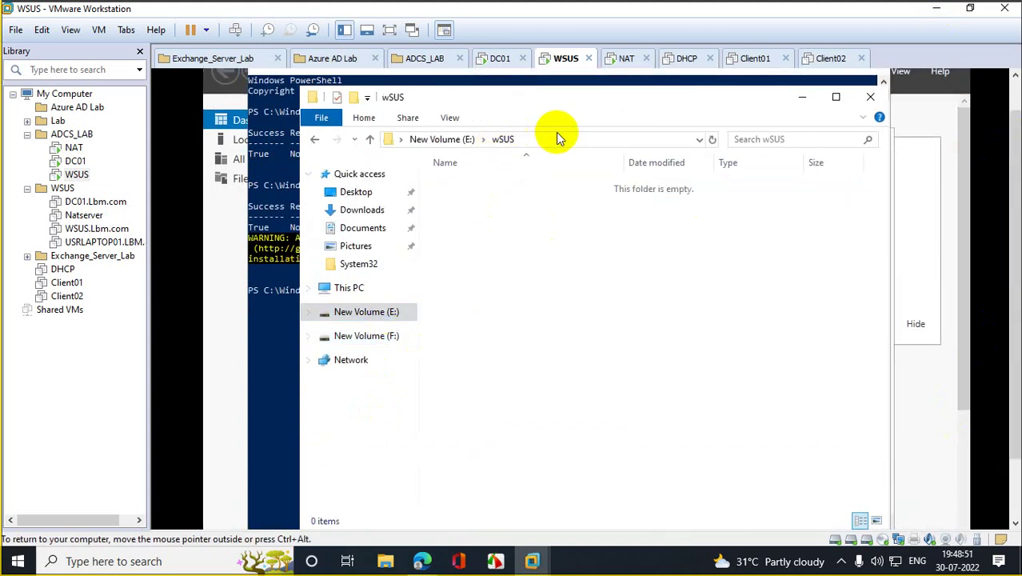
click(470, 140)
right_click(469, 139)
click(477, 187)
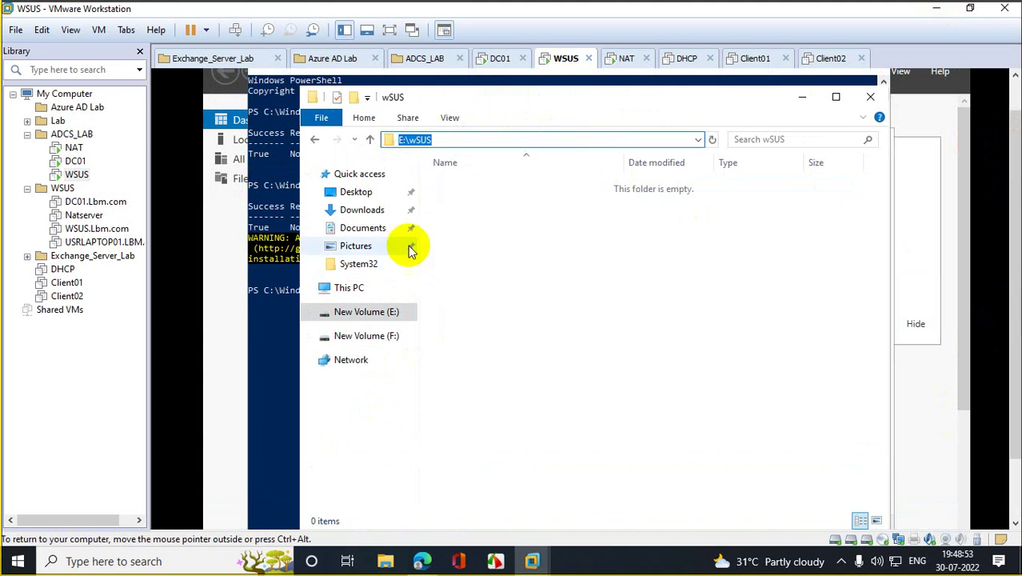
Step: Change CONTENT_DIR to E:\wSUS and run the WsusUtil PostInstall command
click(277, 315)
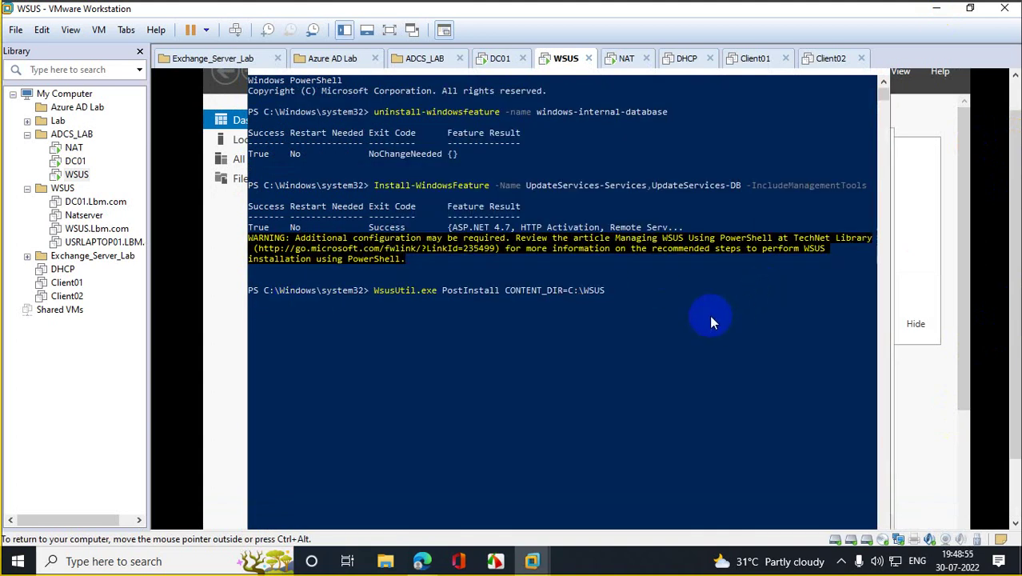
key(Right)
key(Right)
key(Right)
key(Right)
key(Right)
key(BackSpace)
key(BackSpace)
key(BackSpace)
key(BackSpace)
key(BackSpace)
key(BackSpace)
key(BackSpace)
text(E:\wSUS)
key(Return)
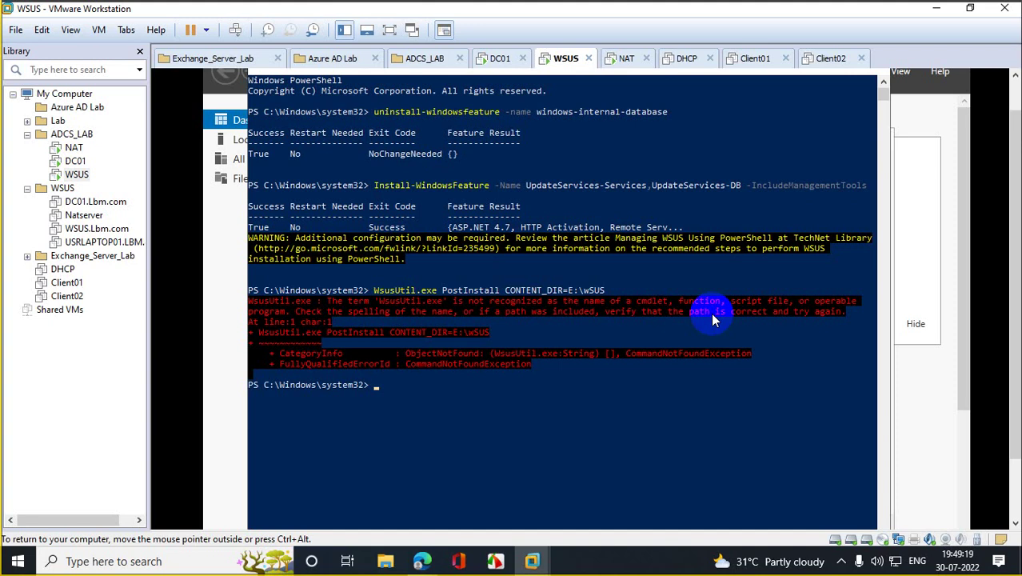
Step: Copy the C:\Program Files\Update Services\Tools\ path from the forum answer
mouse_move(421, 561)
click(361, 533)
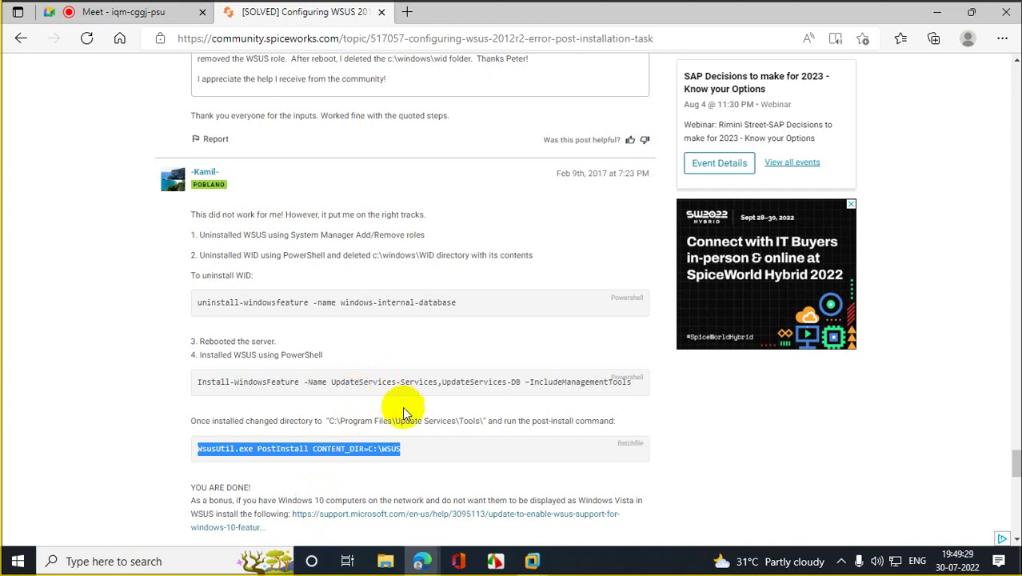
mouse_move(329, 420)
mouse_down()
mouse_move(481, 423)
mouse_move(358, 411)
mouse_move(332, 420)
mouse_up()
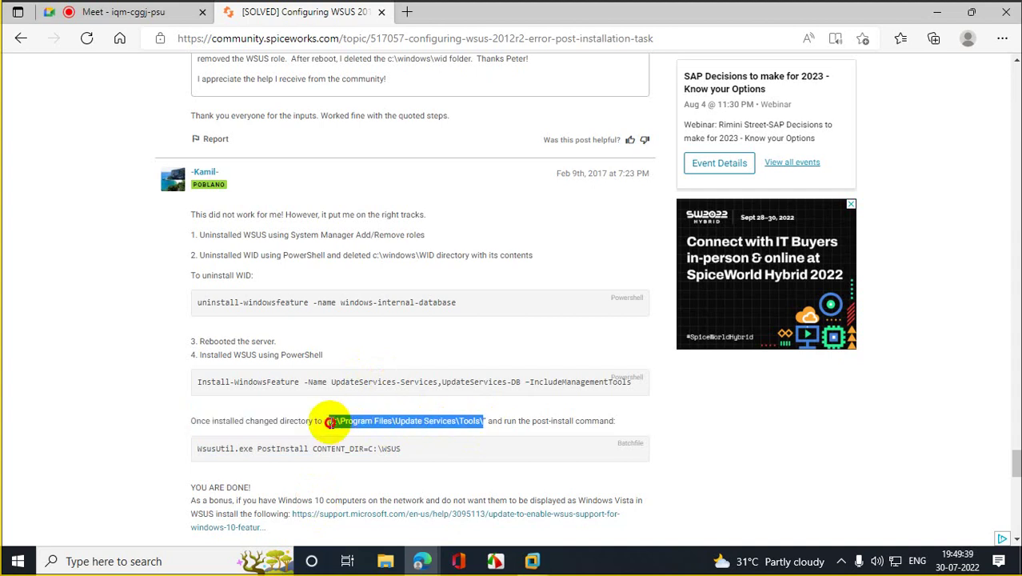
right_click(359, 424)
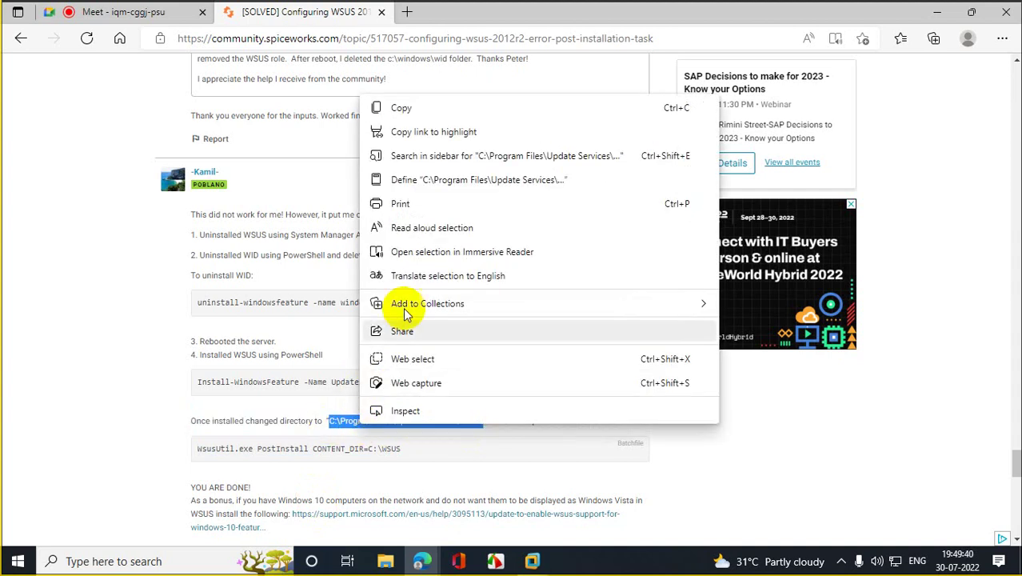
click(401, 108)
click(937, 13)
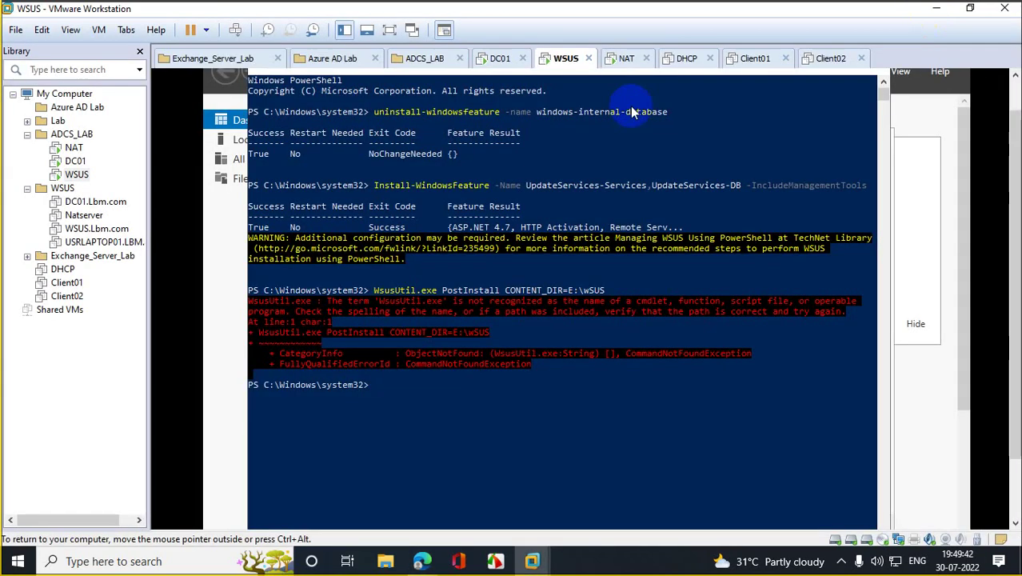
Step: Try cd to the pasted Tools path in PowerShell, then move up to the C: drive root
click(491, 364)
text(cd)
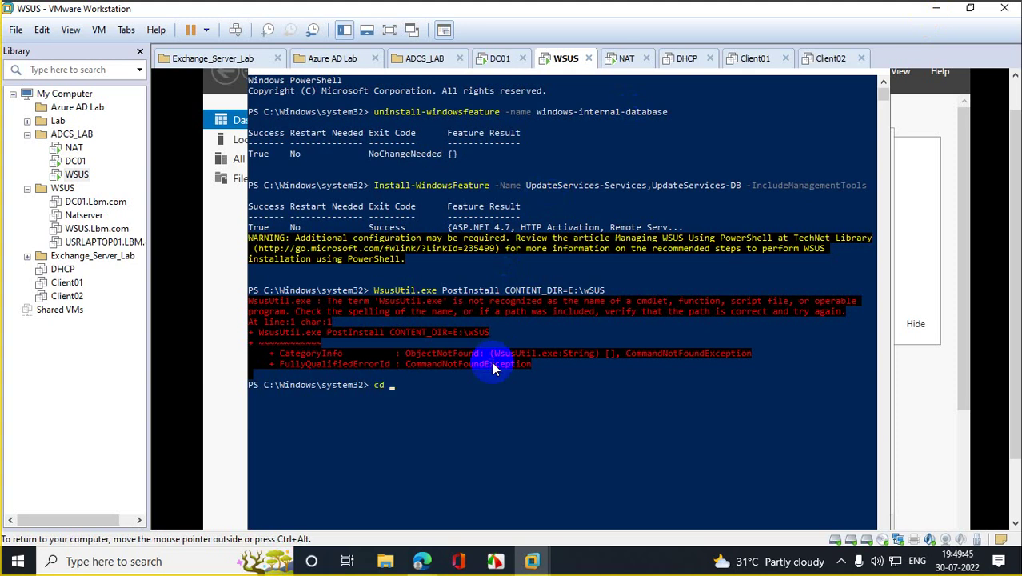
key(ctrl+v)
key(Return)
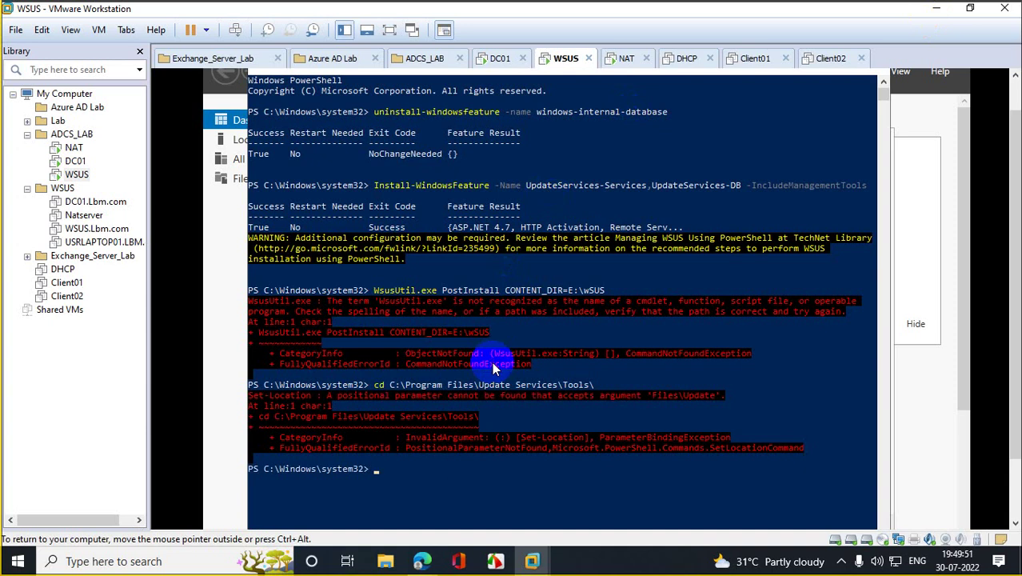
text(cd..)
key(Return)
text(cd)
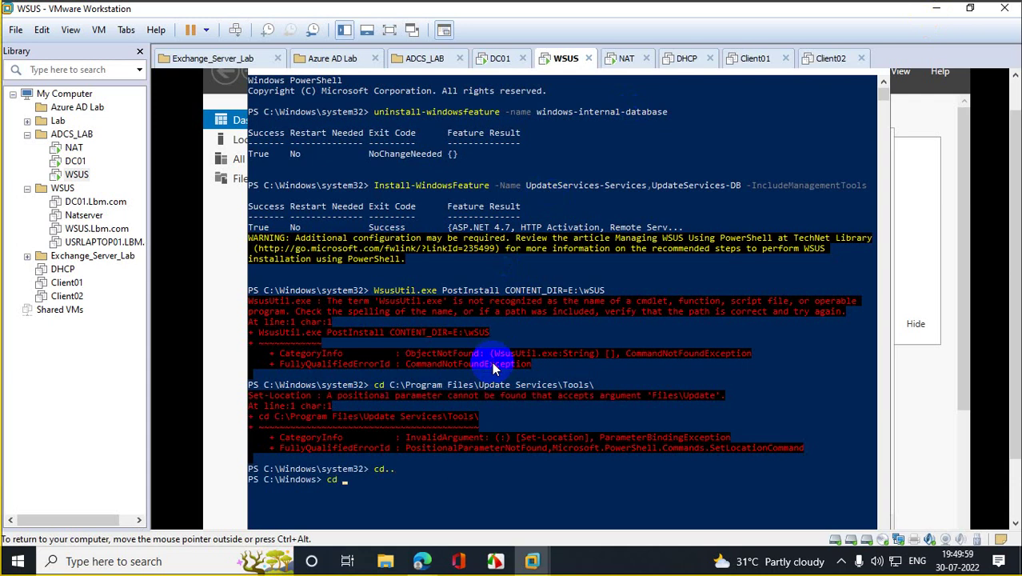
text( ..)
key(Return)
Step: Change into C:\Program Files\Update Services using tab completion
text(cd pr)
key(Tab)
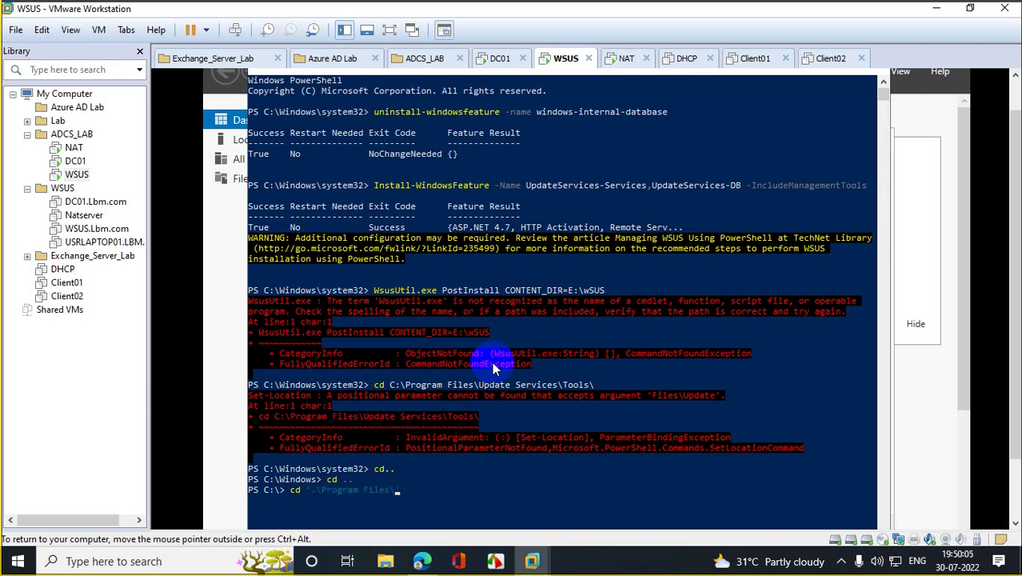
key(Return)
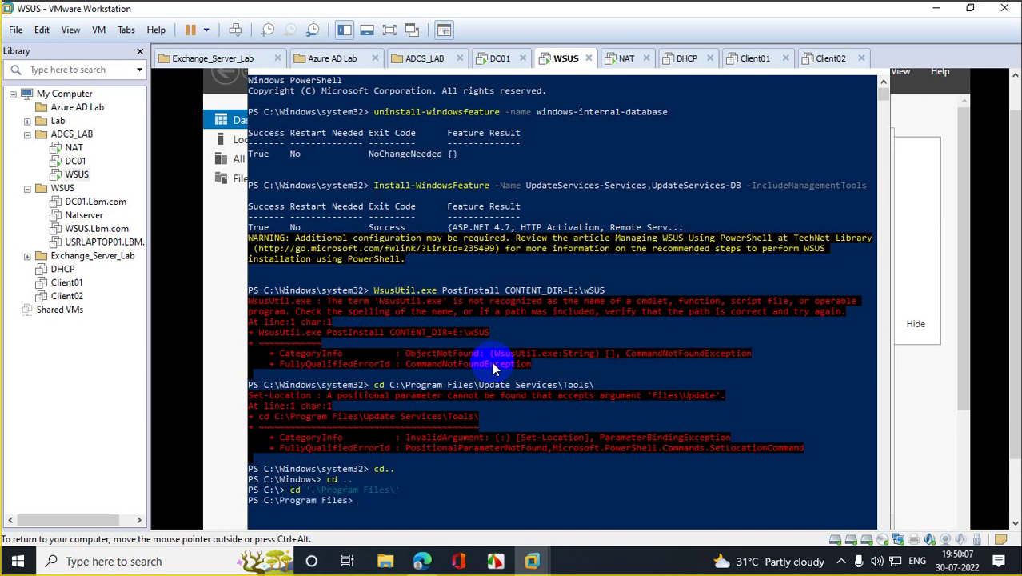
text(cd up)
key(Tab)
key(Return)
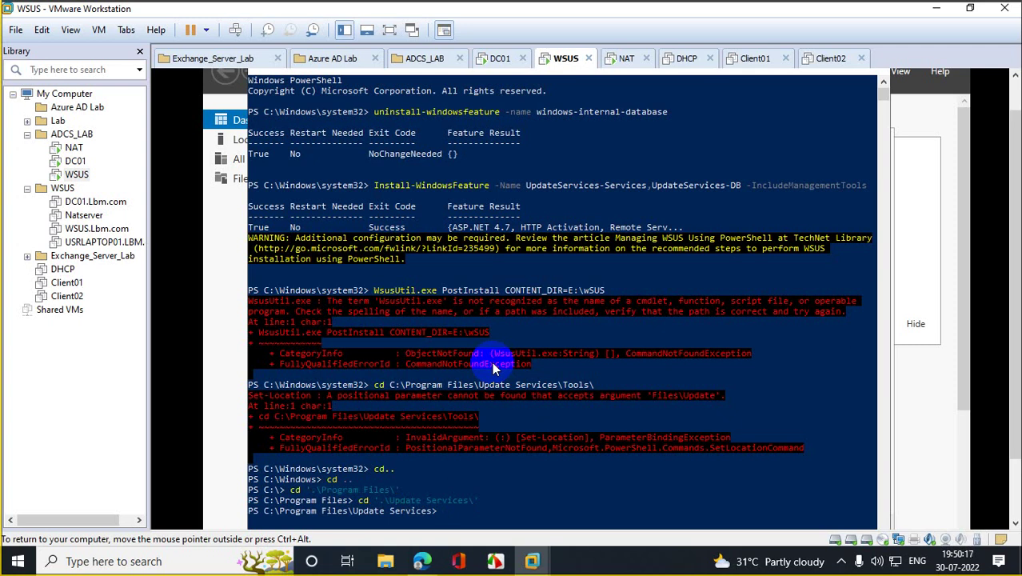
Step: Enter the Tools folder, clear the console, and paste the Tools folder path at the prompt
text(cdtool)
key(BackSpace)
key(BackSpace)
key(BackSpace)
key(BackSpace)
text(tool)
key(Tab)
key(Return)
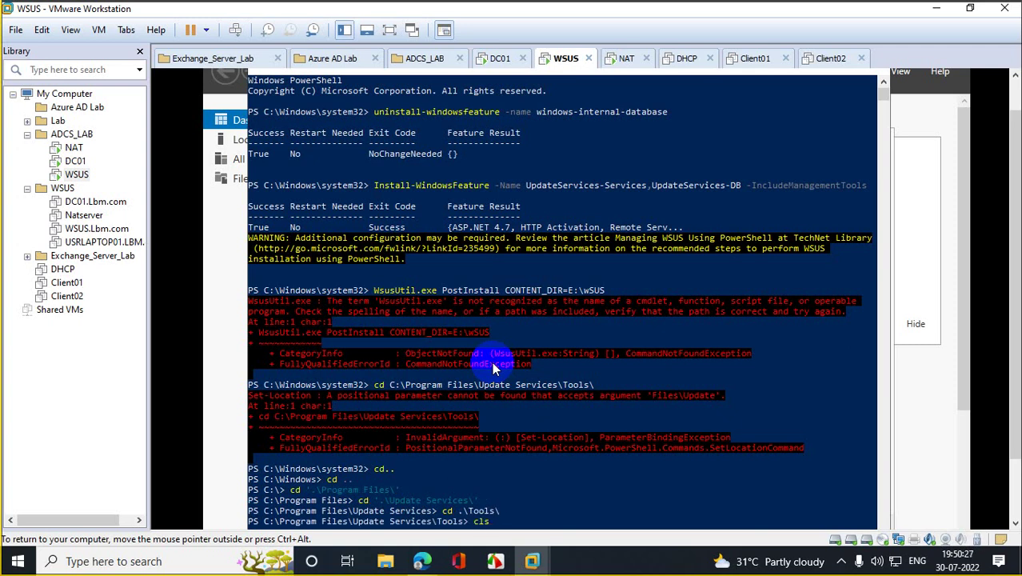
key(Return)
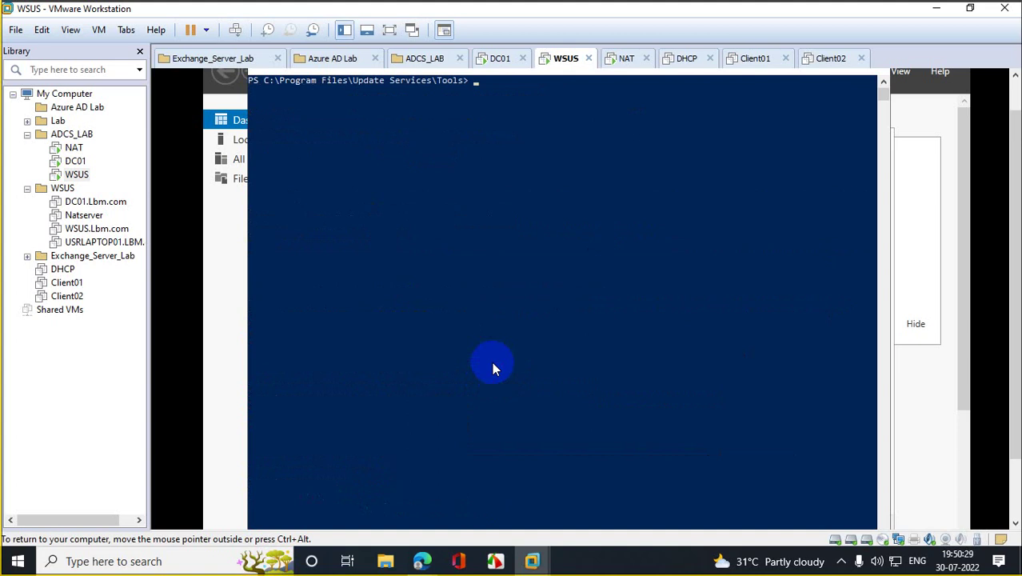
key(ctrl+v)
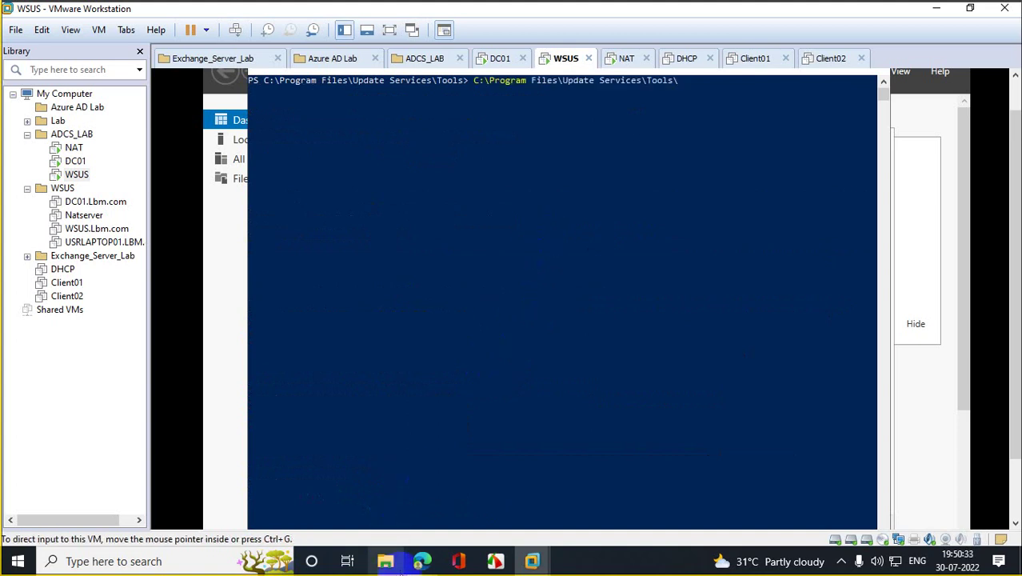
Step: Copy the WsusUtil PostInstall command from the Spiceworks thread and paste it into the VM's PowerShell
mouse_move(422, 560)
click(332, 492)
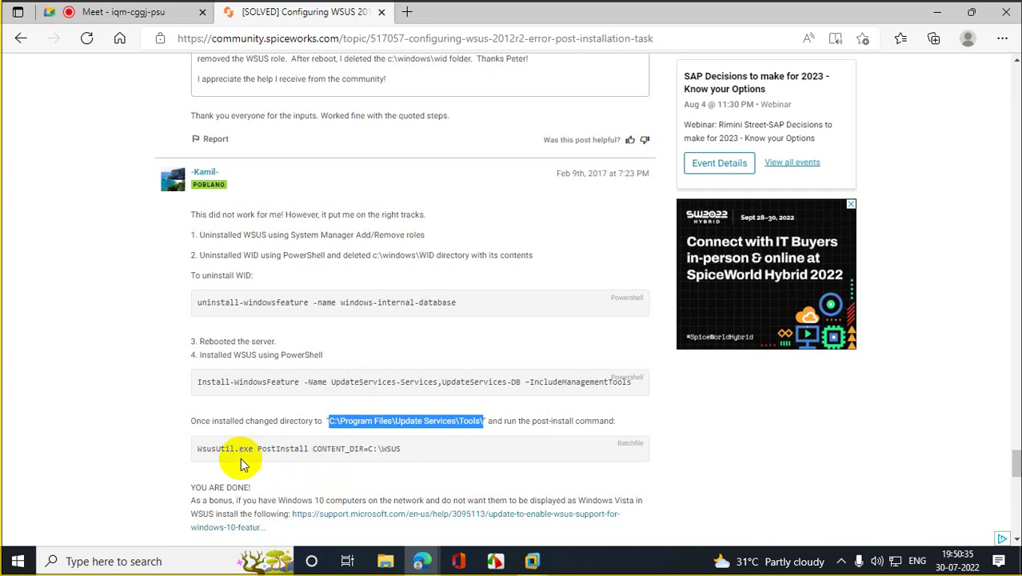
drag(198, 448, 402, 448)
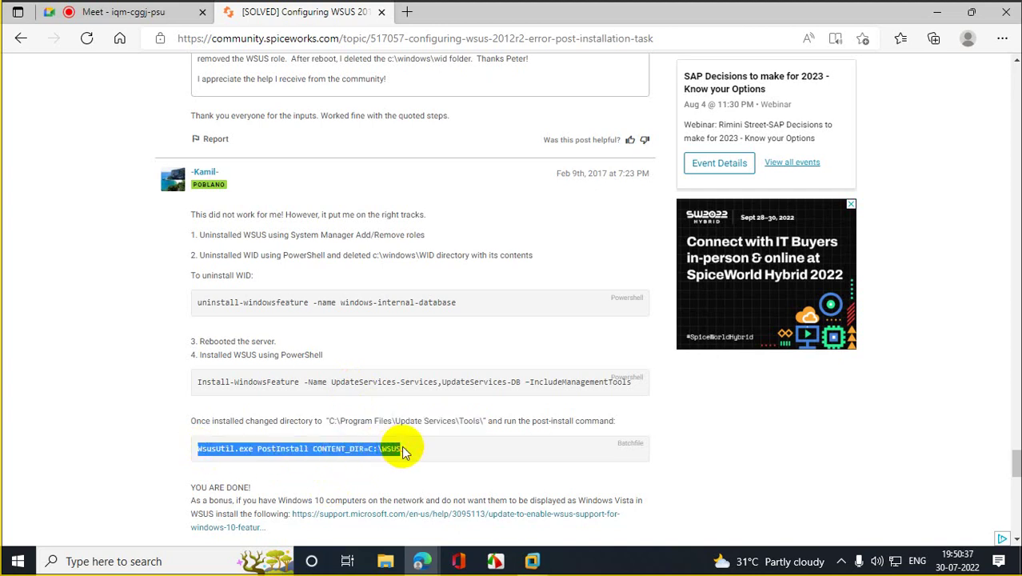
right_click(400, 445)
click(484, 112)
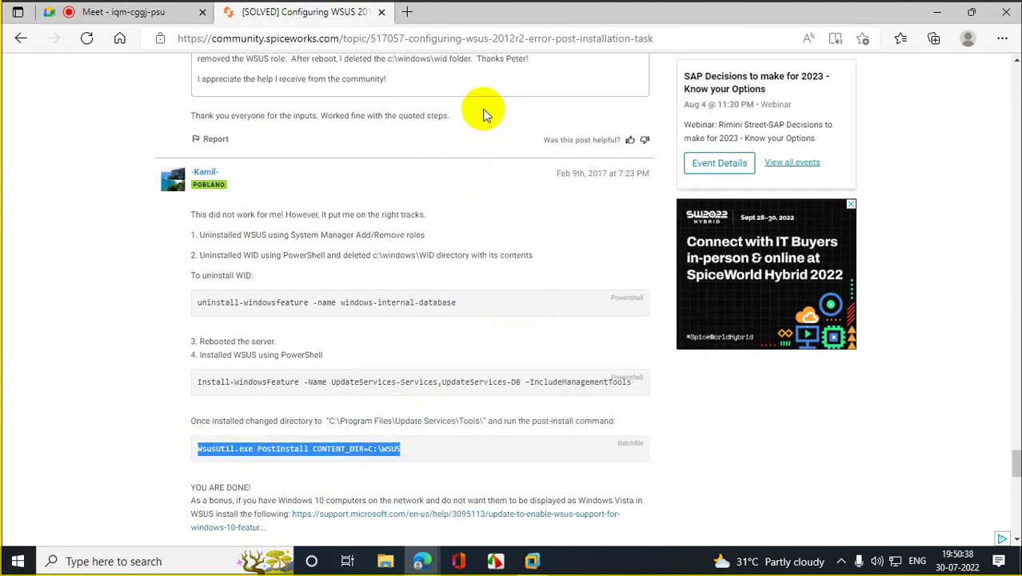
click(937, 14)
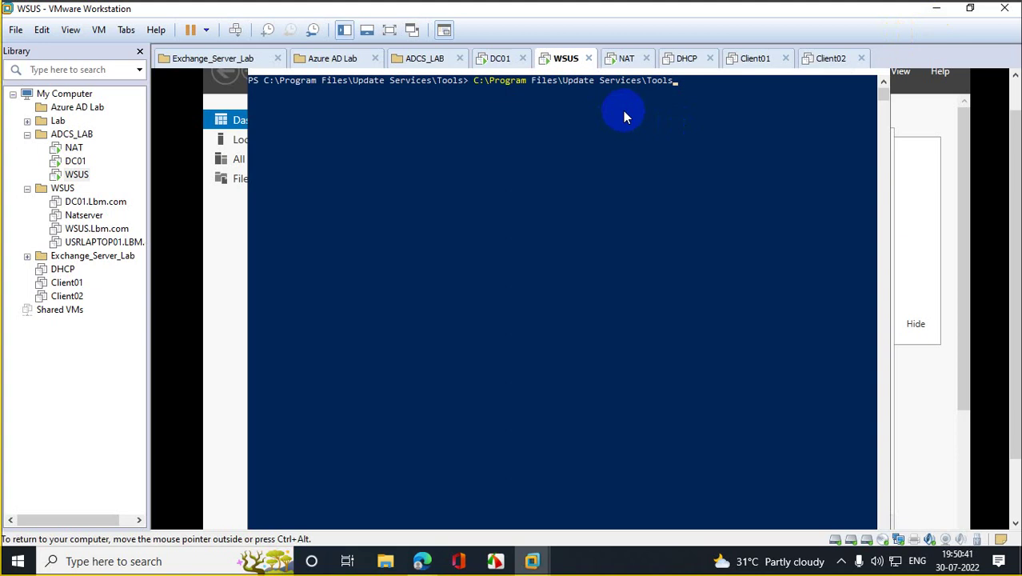
key(BackSpace)
key(BackSpace)
key(BackSpace)
key(BackSpace)
key(BackSpace)
key(BackSpace)
key(BackSpace)
key(BackSpace)
key(BackSpace)
key(BackSpace)
key(BackSpace)
key(BackSpace)
key(BackSpace)
key(BackSpace)
key(BackSpace)
key(BackSpace)
key(BackSpace)
key(BackSpace)
key(BackSpace)
key(BackSpace)
right_click(624, 112)
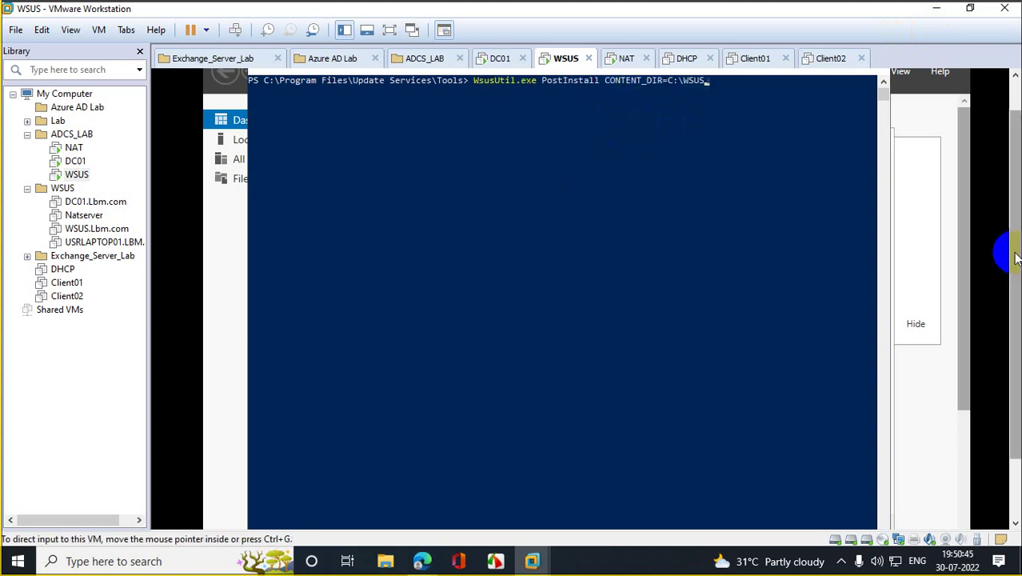
Step: Copy the E:\wSUS folder path from File Explorer's address bar
scroll(1016, 269, down, 3)
click(367, 514)
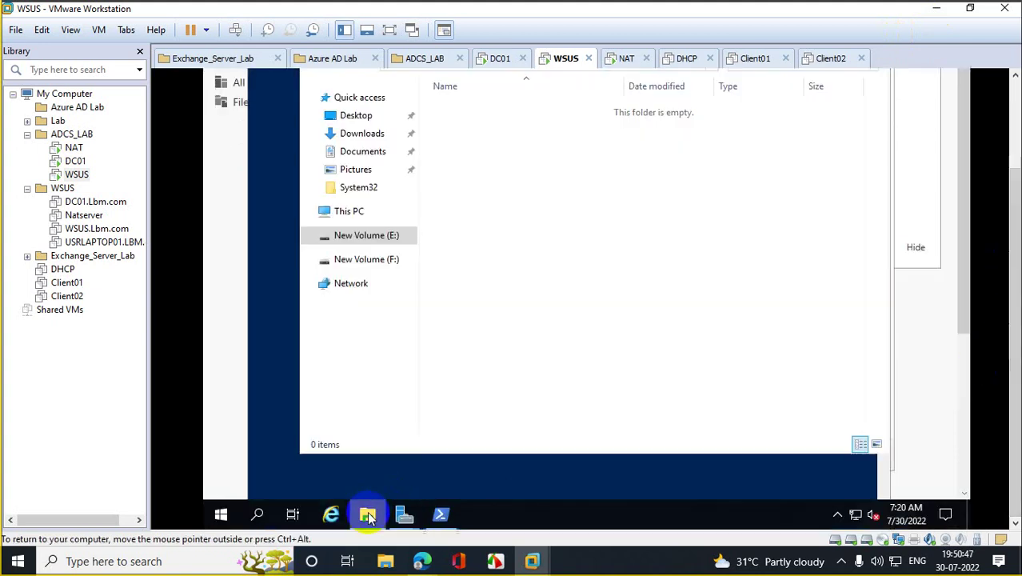
scroll(1009, 200, up, 3)
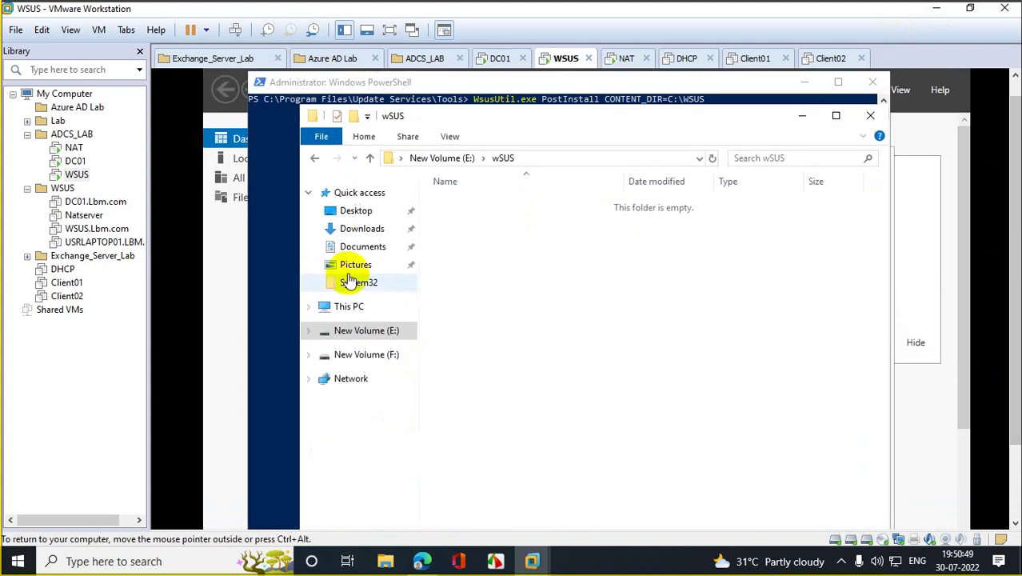
click(382, 354)
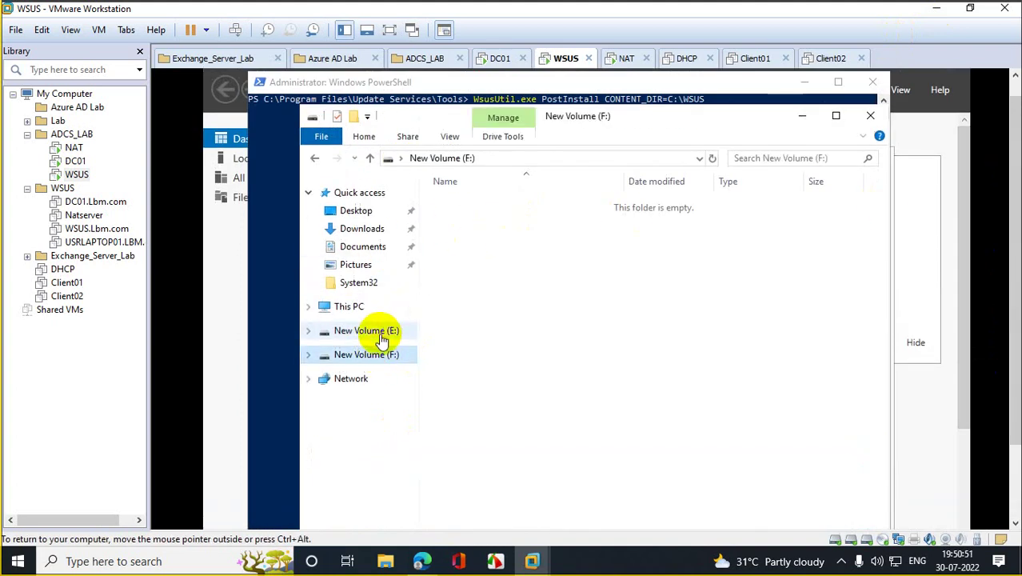
click(377, 333)
double_click(468, 210)
click(543, 160)
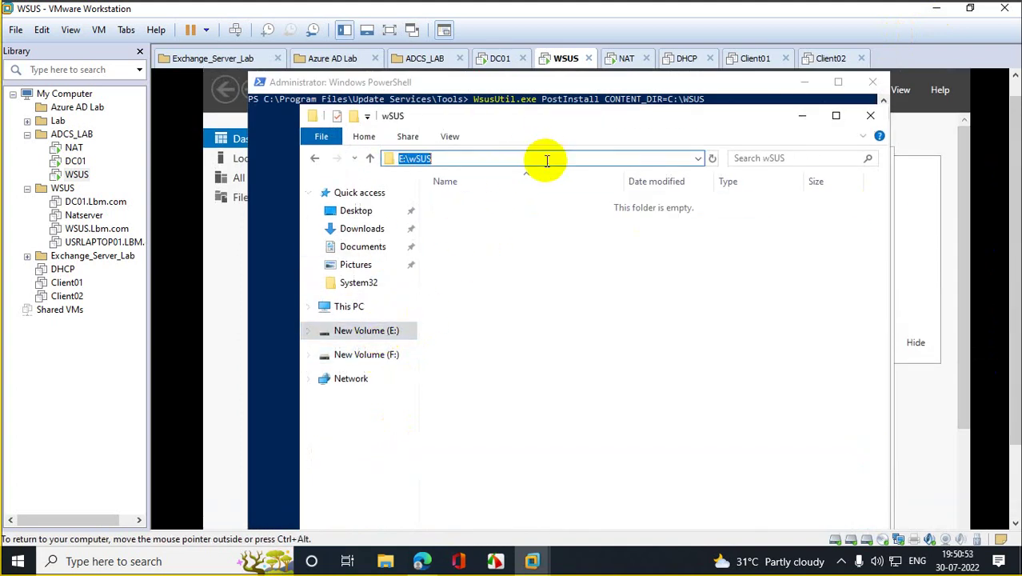
right_click(418, 160)
click(456, 204)
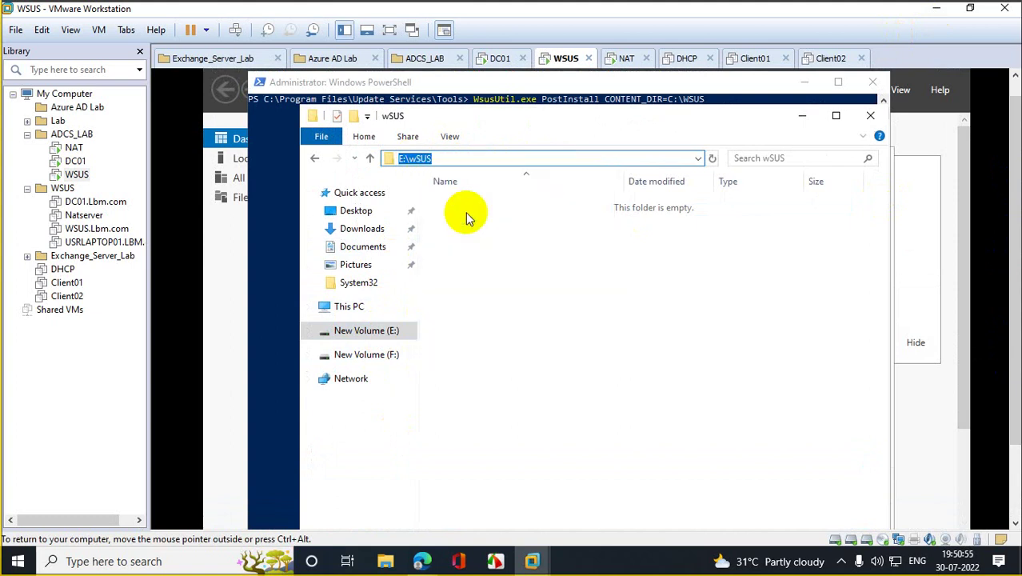
click(801, 118)
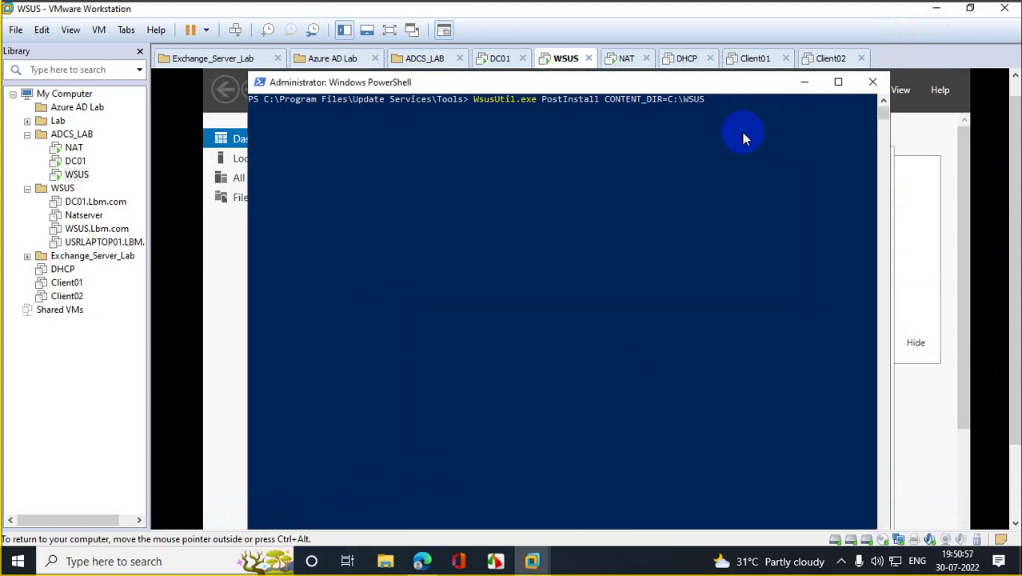
Step: Set CONTENT_DIR to E:\wSUS and run the WsusUtil PostInstall command
key(BackSpace)
key(BackSpace)
key(BackSpace)
key(BackSpace)
key(BackSpace)
key(BackSpace)
key(BackSpace)
text(E:\wSUS)
key(Return)
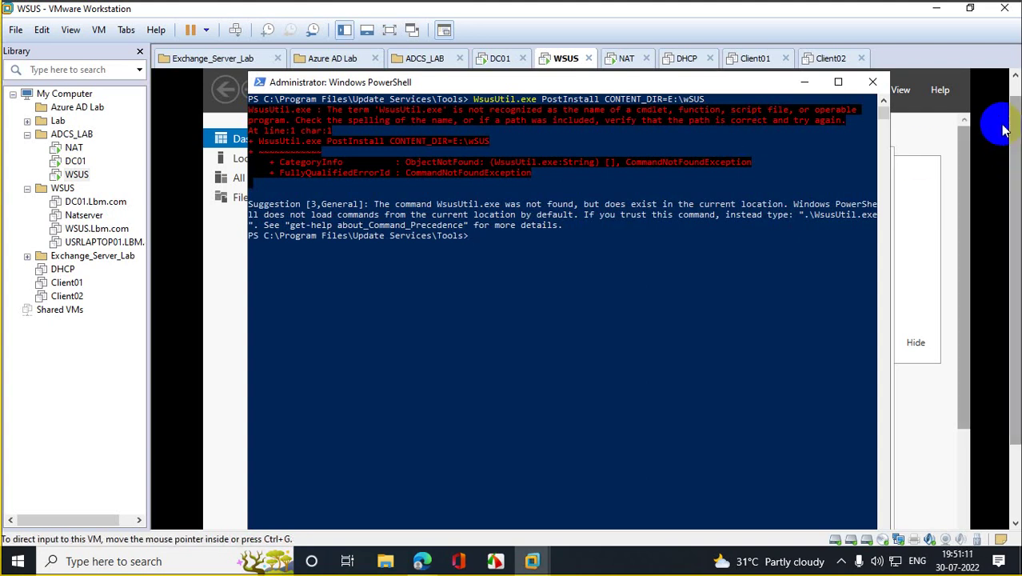
Step: Restart the WSUS VM from Start > Power > Restart, confirming with Continue
scroll(1004, 152, down, 3)
click(221, 514)
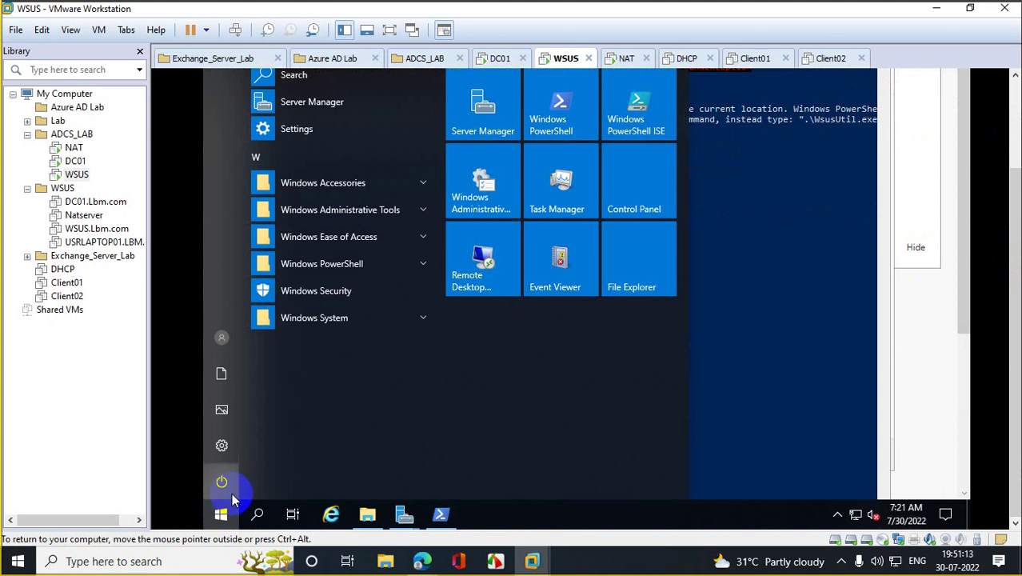
click(222, 481)
click(256, 443)
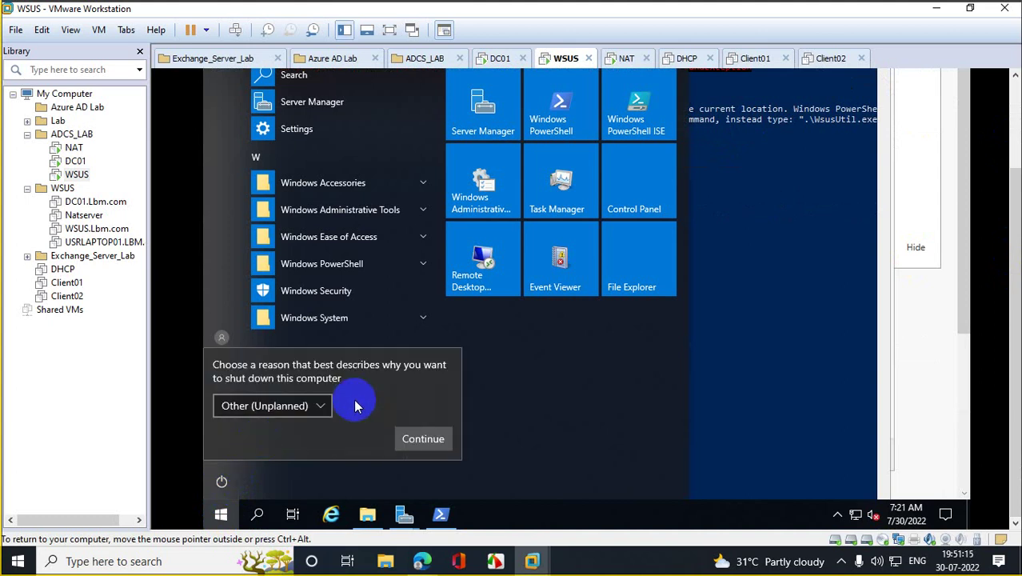
click(435, 439)
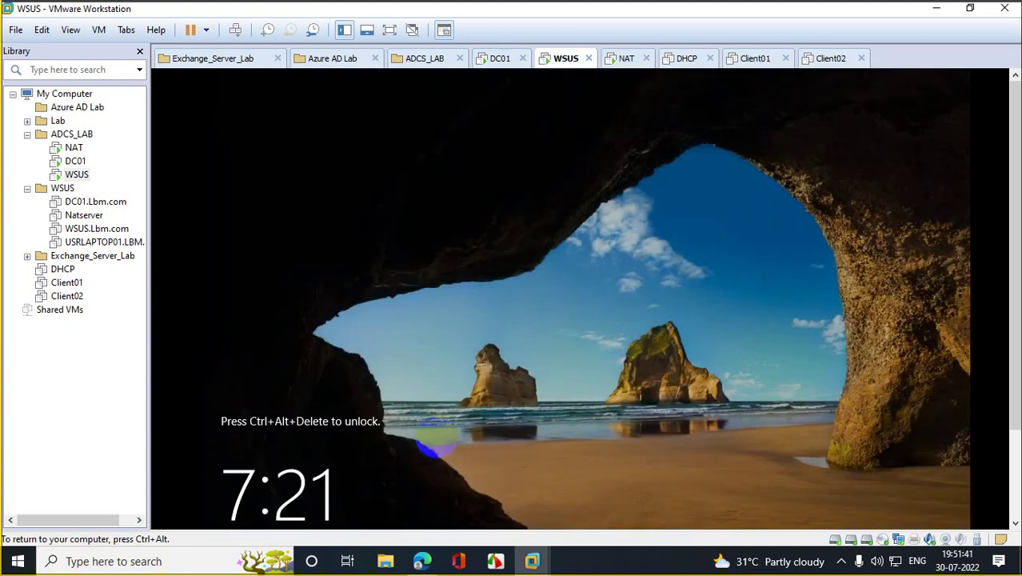
Step: Send Ctrl+Alt+Del to the WSUS VM and sign in with the account password
right_click(78, 175)
click(173, 317)
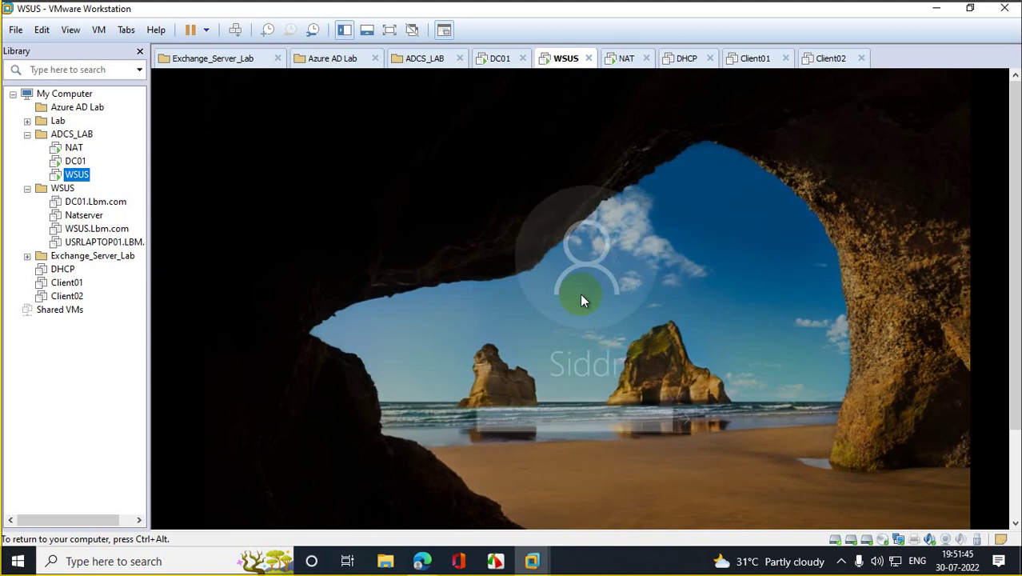
click(558, 417)
text(********)
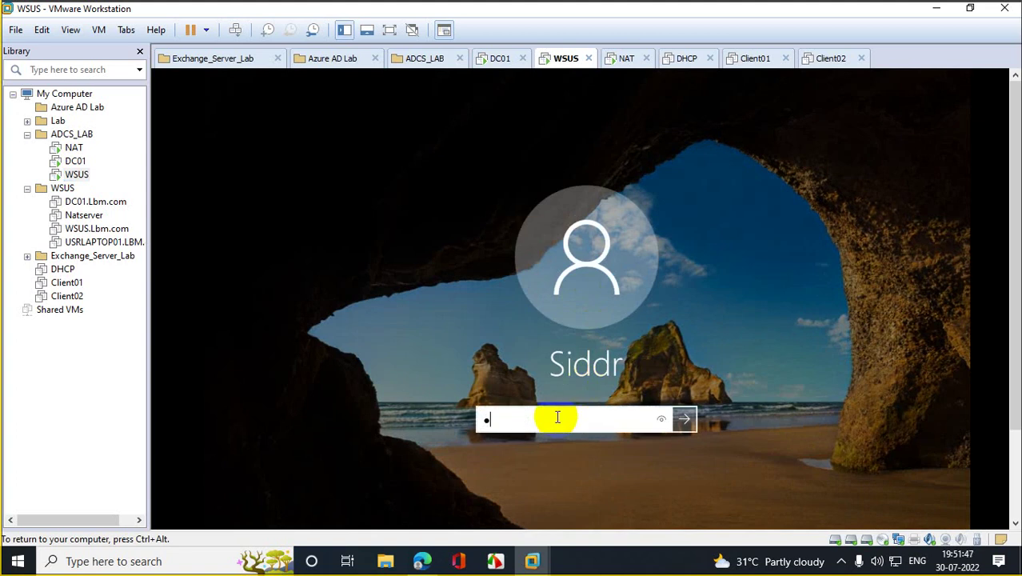
text(****)
key(Return)
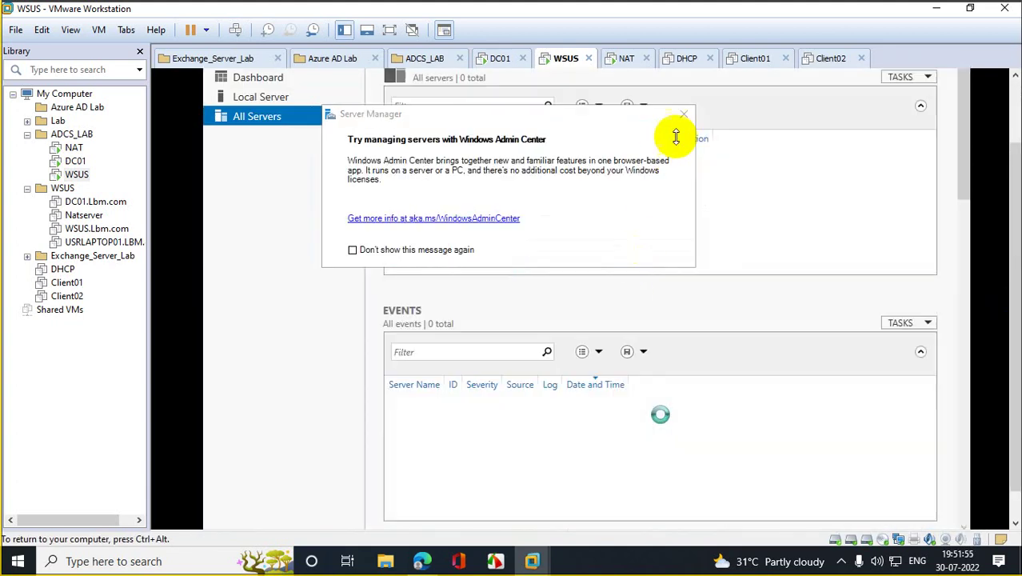
Step: Dismiss the Admin Center popup and Shutdown Event Tracker, then launch WSUS Post-Installation tasks from notifications
click(684, 113)
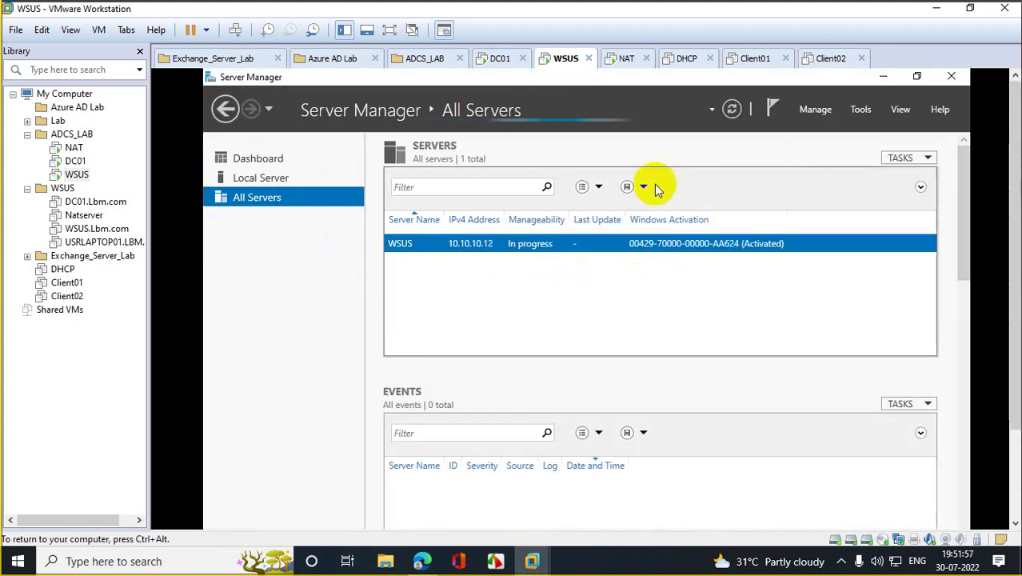
click(777, 112)
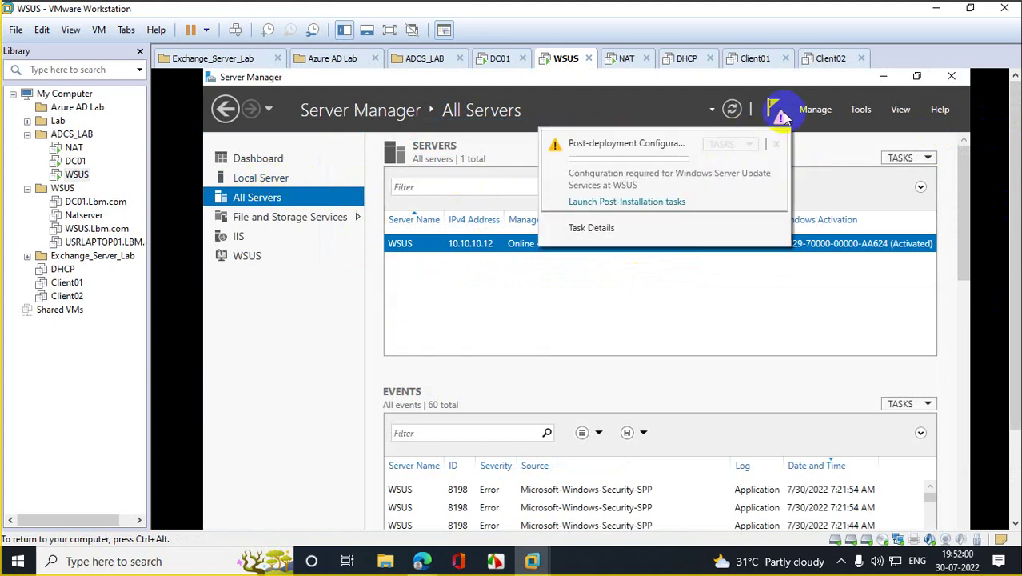
click(608, 207)
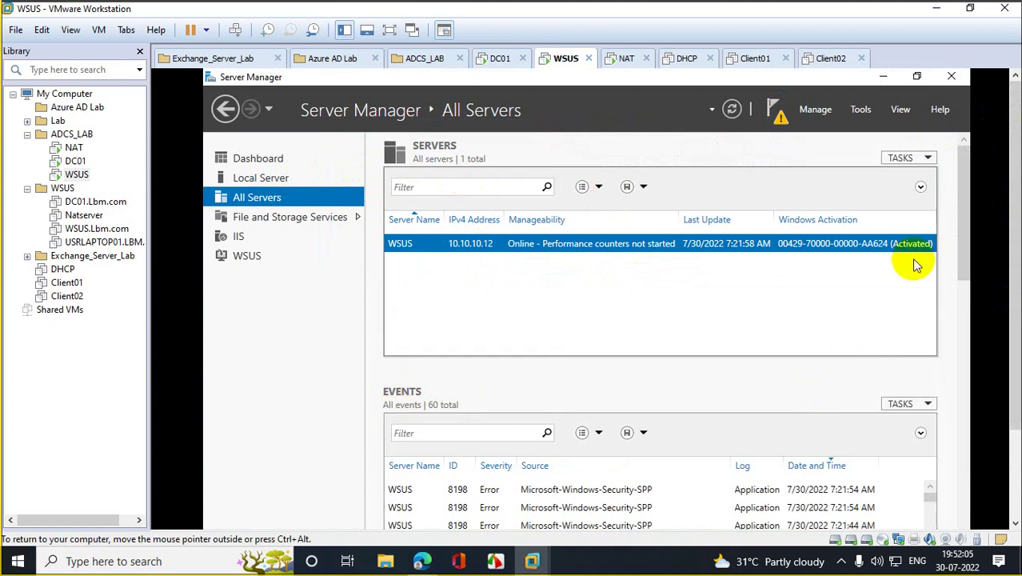
scroll(1006, 354, down, 3)
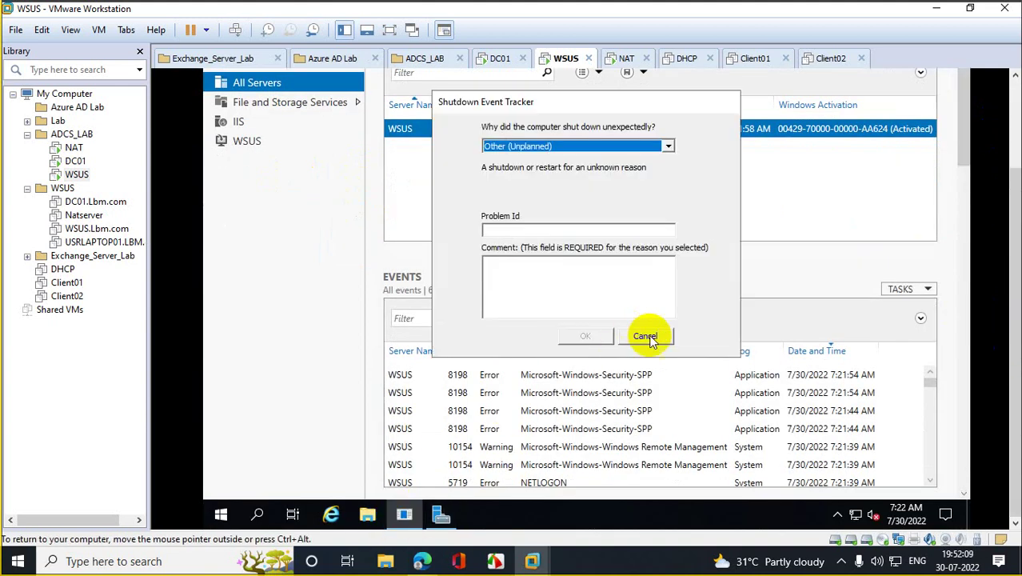
click(648, 335)
scroll(1014, 192, up, 2)
scroll(1014, 192, up, 1)
click(776, 101)
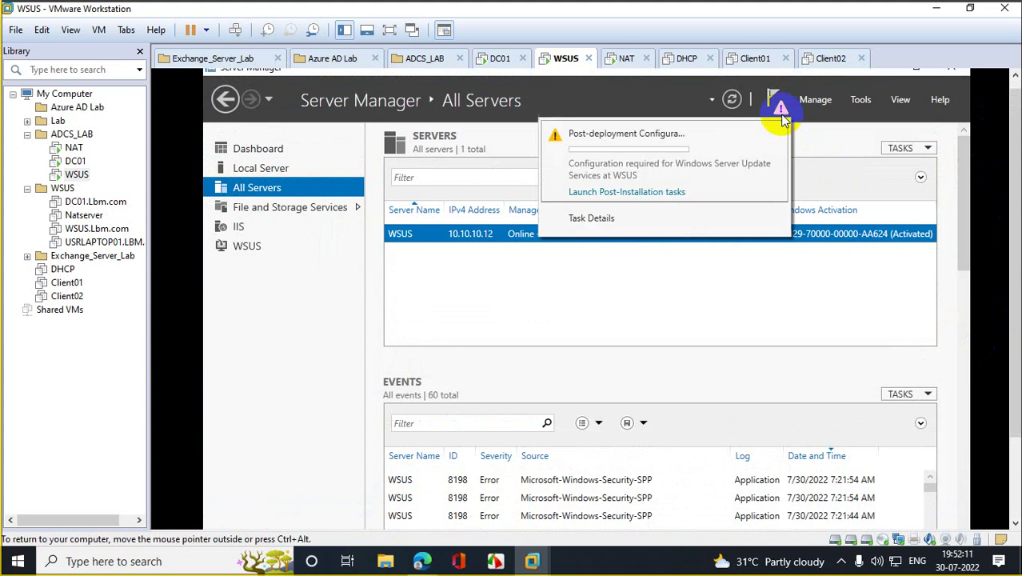
click(628, 190)
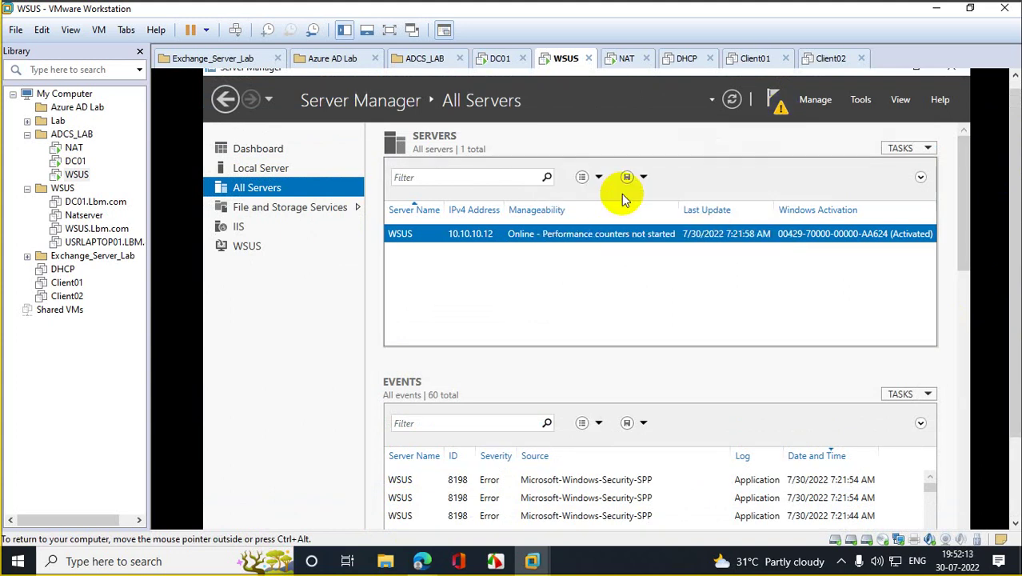